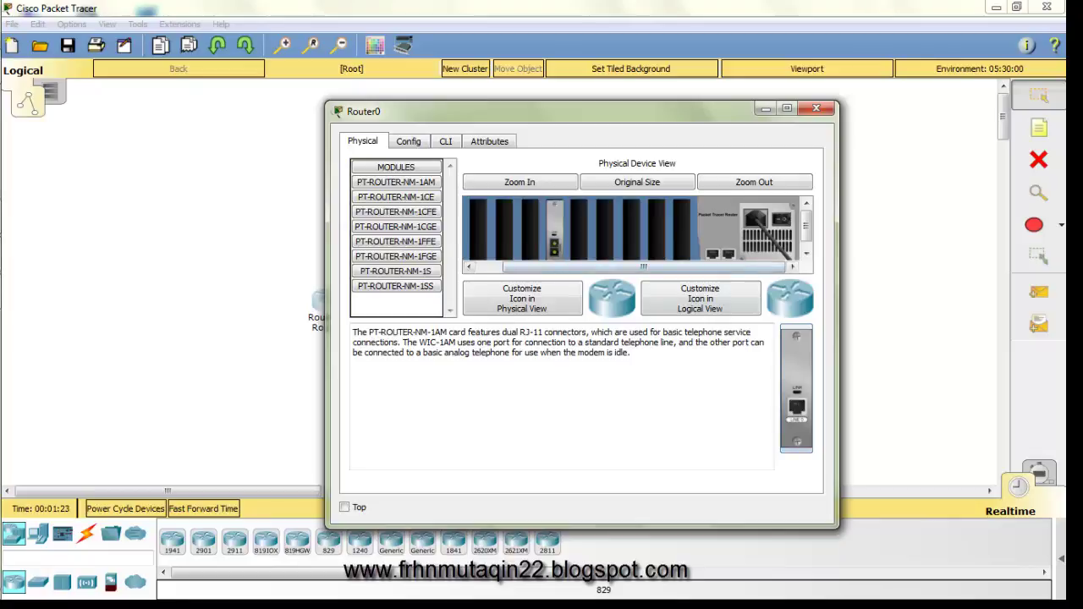
- Remove the remaining fiber module from Router0 and install three PT-ROUTER-NM-1CGE modules in its rightmost empty slots
{"action": "left_click_drag", "start_coordinate": [554, 233], "coordinate": [397, 292]}
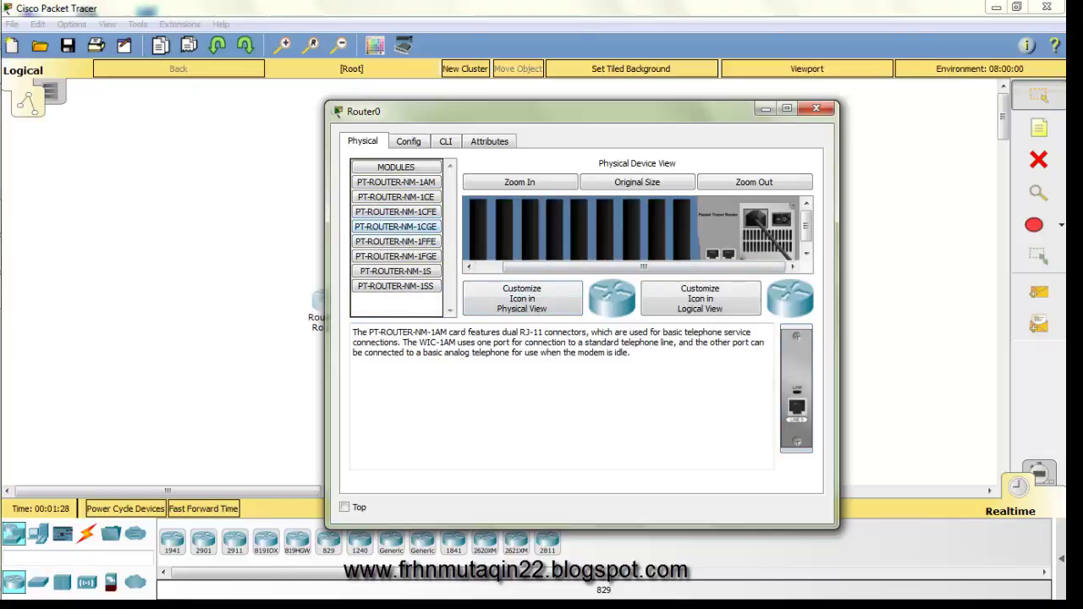
{"action": "left_click", "coordinate": [395, 226]}
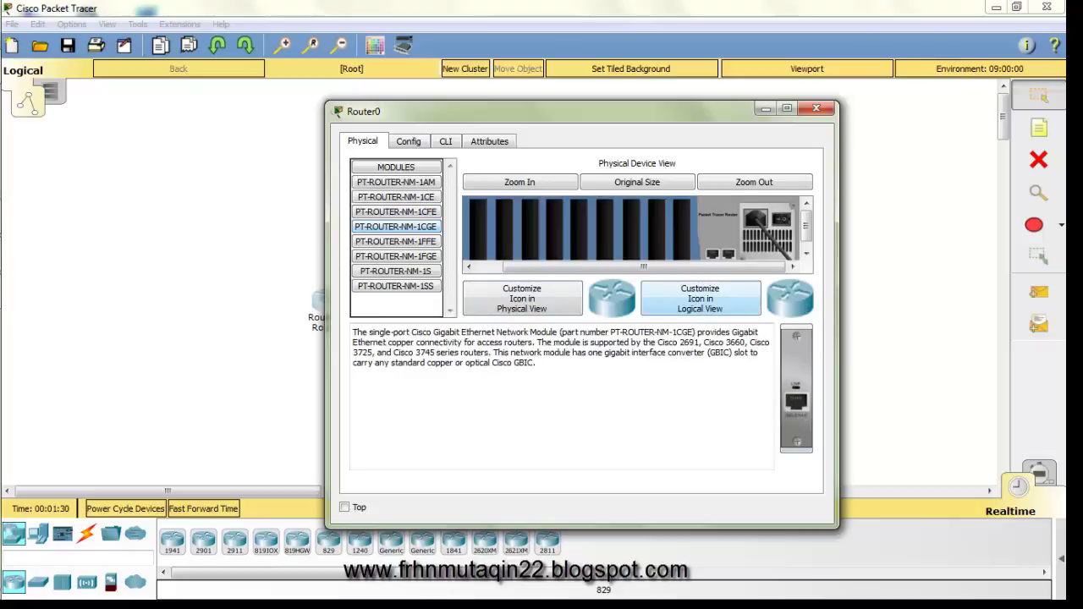
{"action": "left_click_drag", "start_coordinate": [796, 388], "coordinate": [682, 230]}
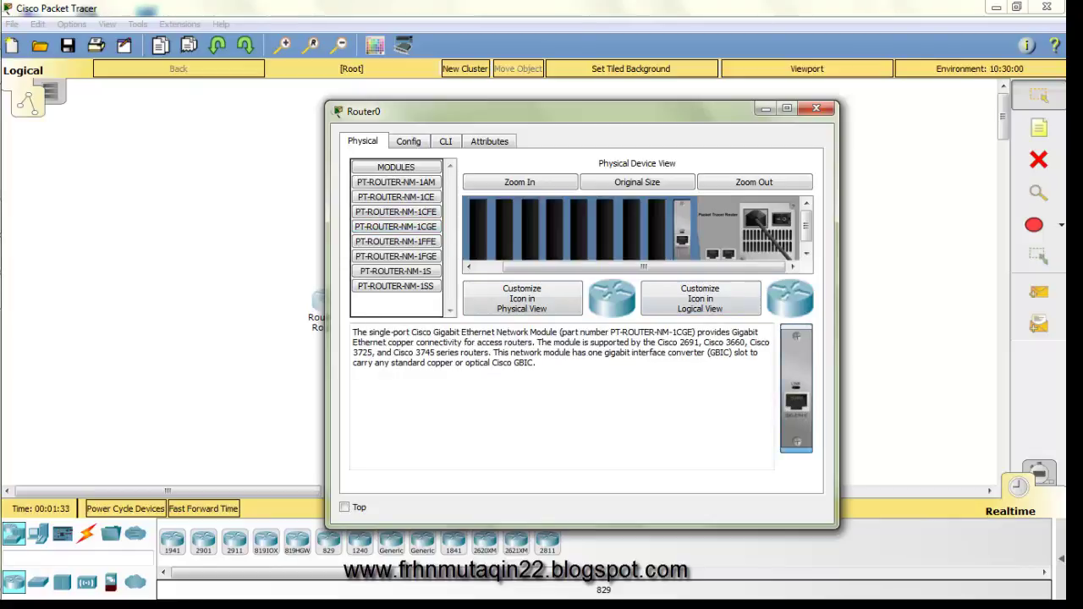
{"action": "left_click_drag", "start_coordinate": [796, 388], "coordinate": [656, 230]}
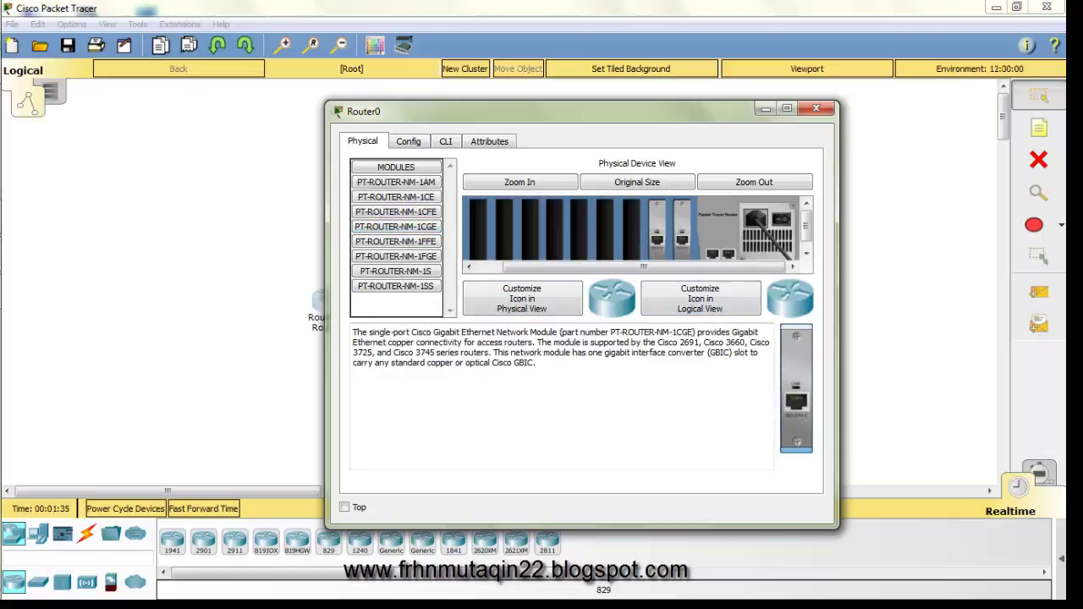
{"action": "left_click_drag", "start_coordinate": [796, 387], "coordinate": [631, 230]}
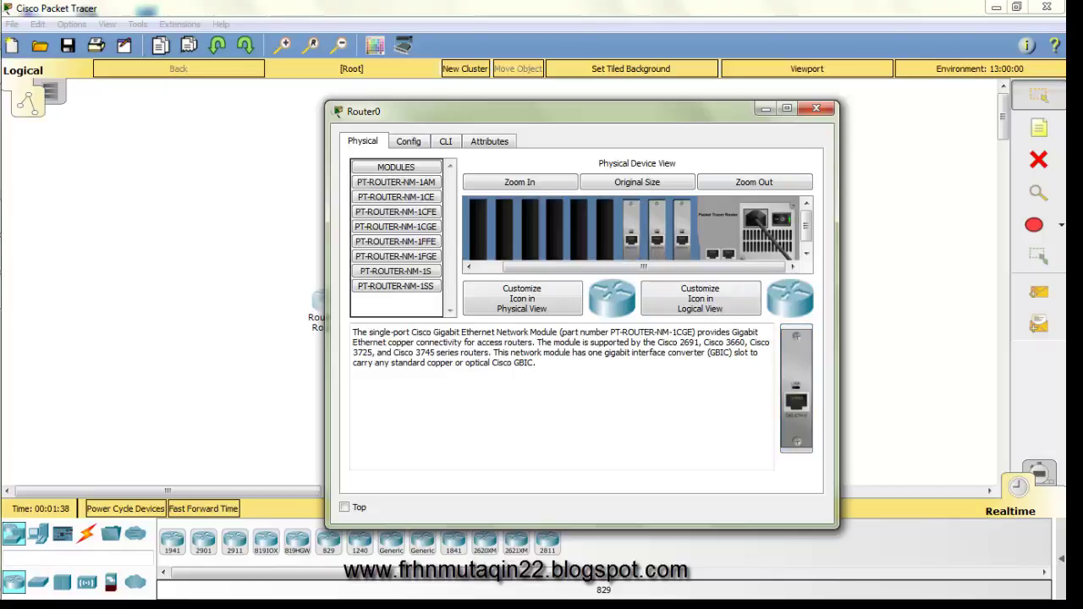
{"action": "left_click", "coordinate": [816, 107]}
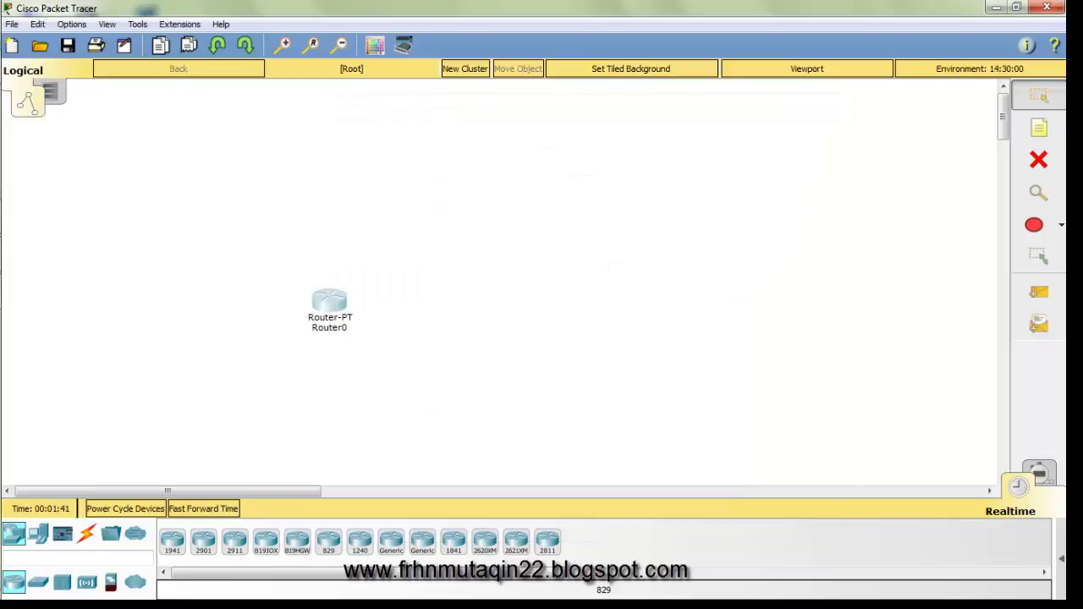
- Paste three copies of the configured router into the workspace
{"action": "key", "text": "ctrl+v"}
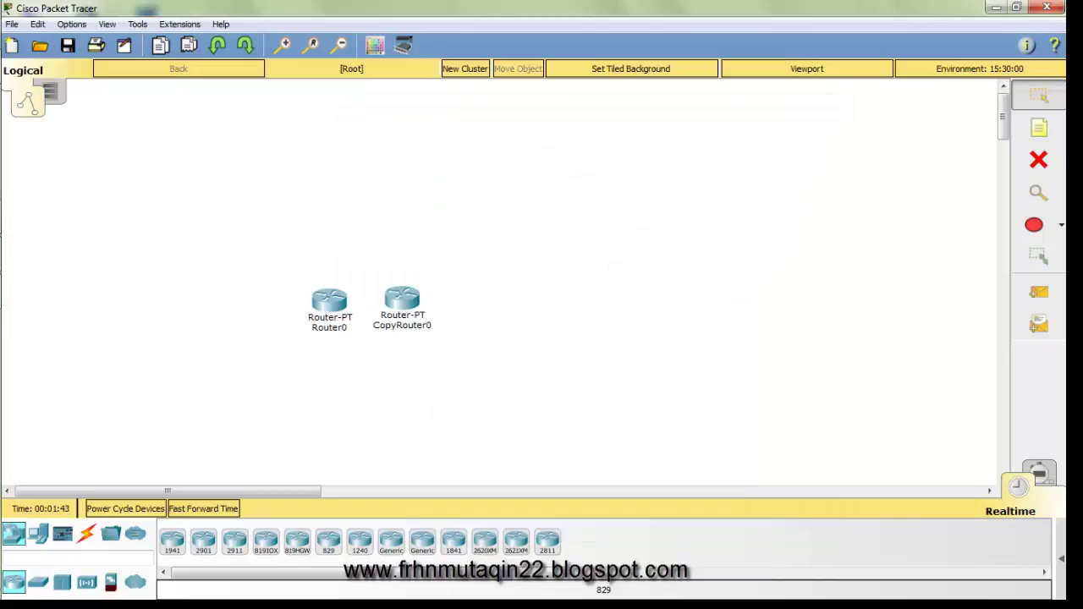
{"action": "key", "text": "ctrl+v"}
{"action": "key", "text": "ctrl+v"}
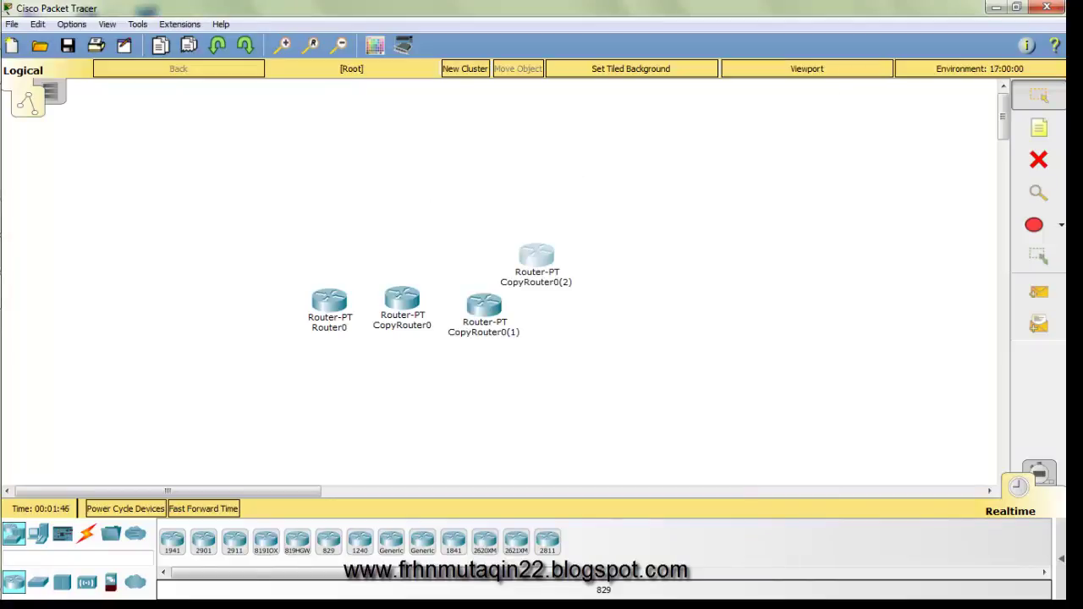
- Move Router0 away to the left of its copies and line up CopyRouter0(2) horizontally with PC2
{"action": "left_click_drag", "start_coordinate": [329, 301], "coordinate": [176, 276]}
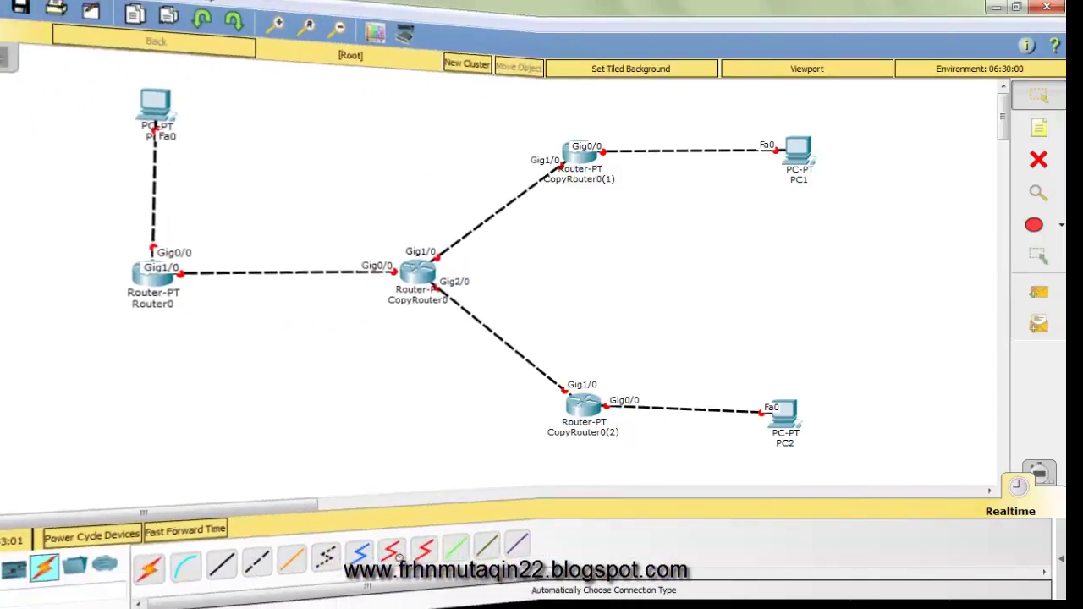
{"action": "left_click_drag", "start_coordinate": [583, 405], "coordinate": [595, 403]}
{"action": "left_click_drag", "start_coordinate": [783, 413], "coordinate": [813, 405]}
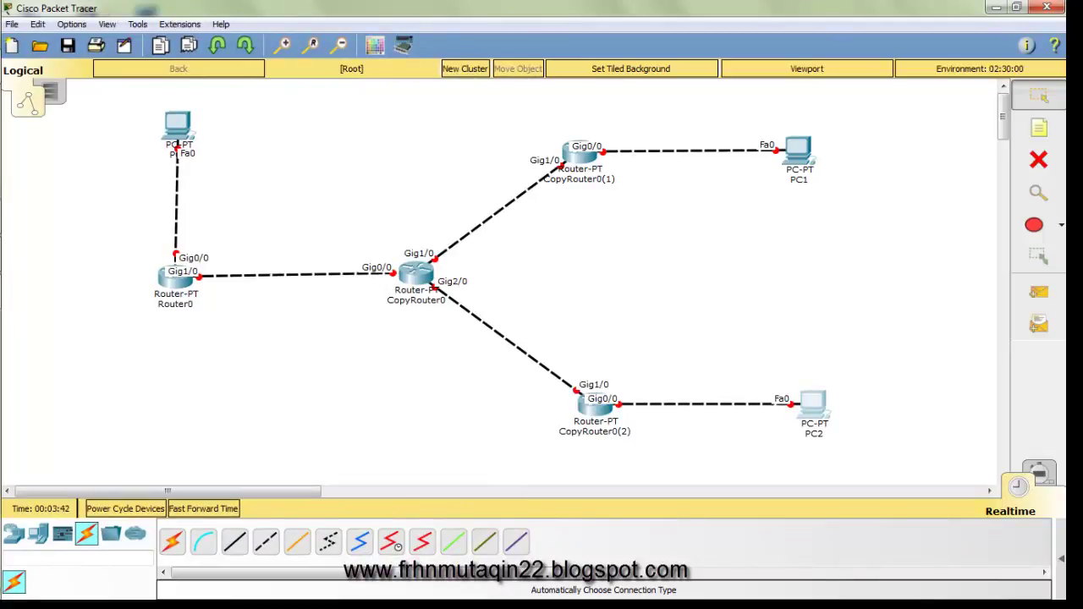
- Add a note reading 192.168.1.0/24 beside the link between PC0 and Router0
{"action": "mouse_move", "coordinate": [2, 339]}
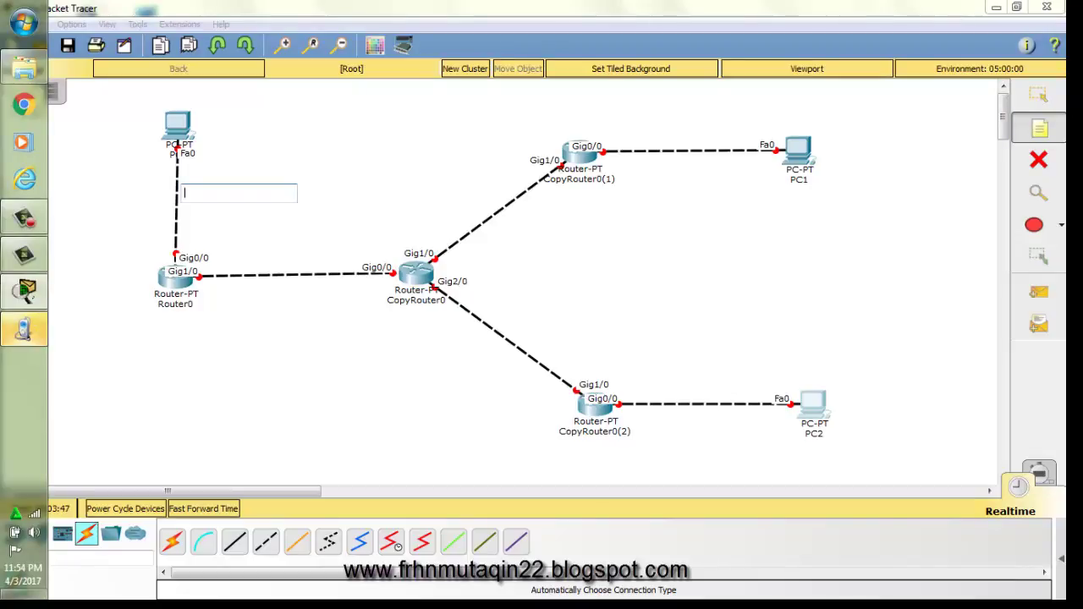
{"action": "key", "text": "Escape"}
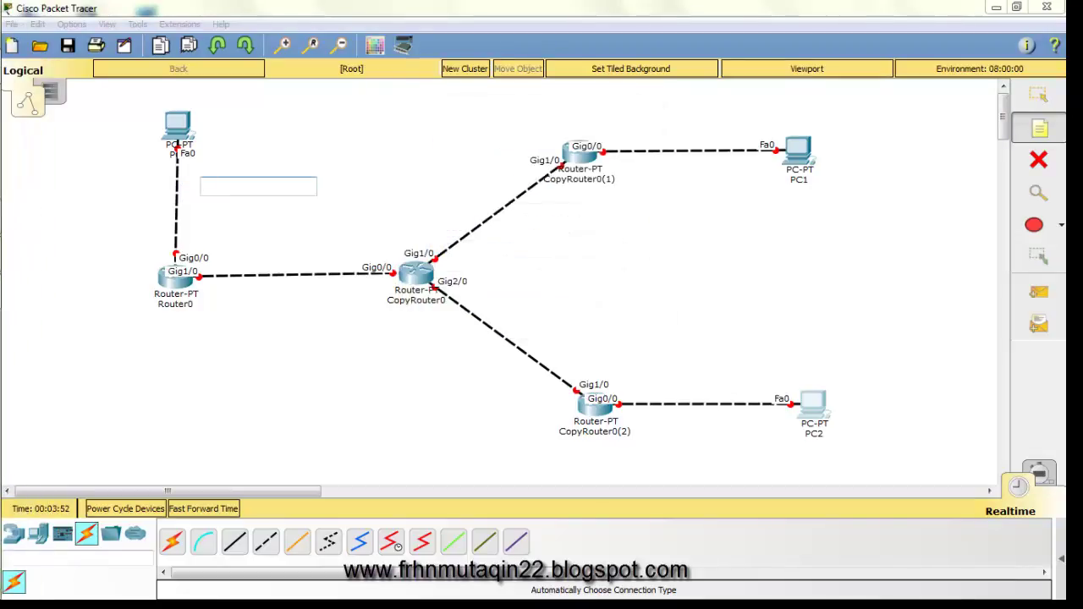
{"action": "type", "text": "192.168"}
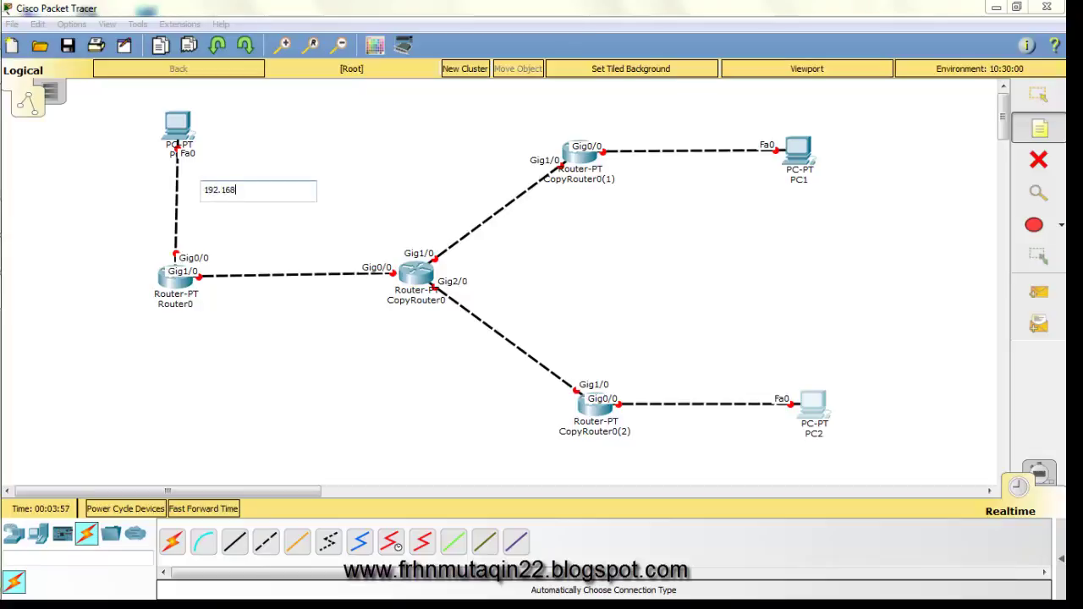
{"action": "type", "text": ".1.0/24"}
{"action": "left_click", "coordinate": [254, 228]}
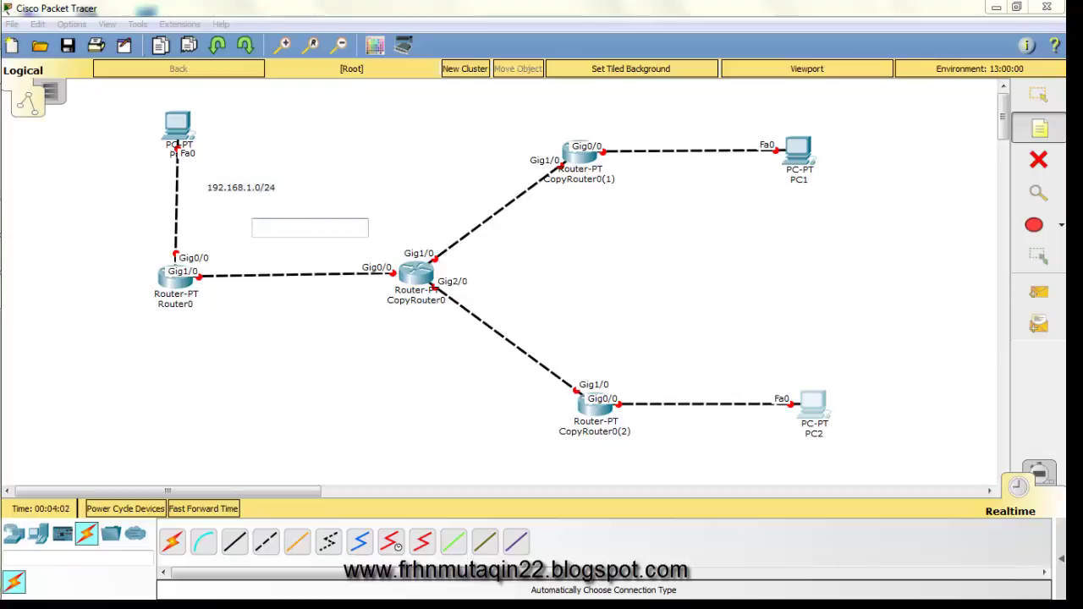
{"action": "key", "text": "Escape"}
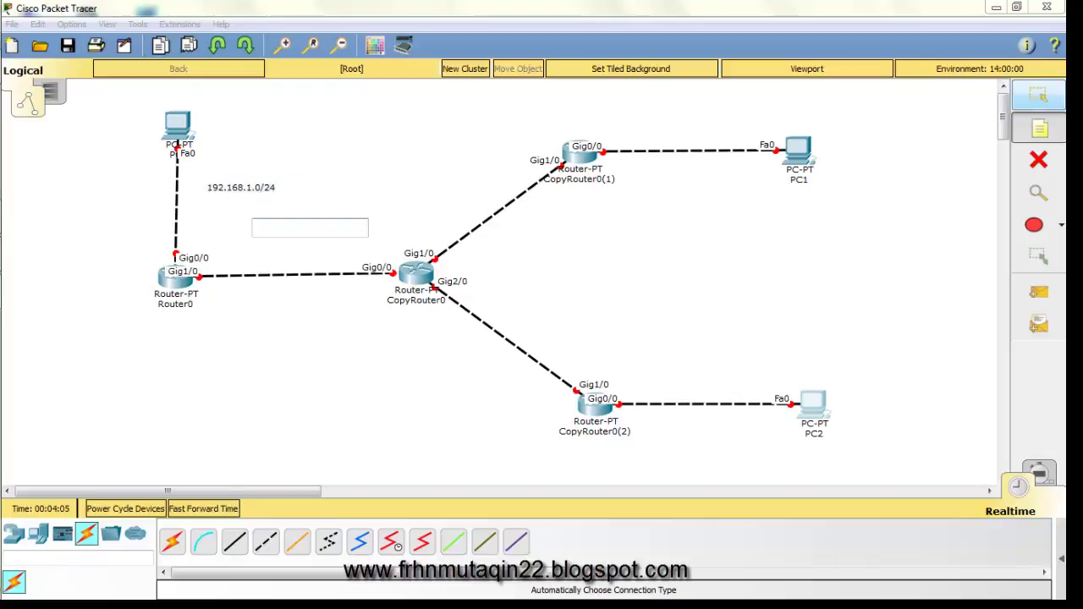
- Move PC0 to the lower left of Router0 and place the 192.168.1.0/24 note beside their link
{"action": "left_click_drag", "start_coordinate": [245, 188], "coordinate": [216, 190]}
{"action": "left_click", "coordinate": [254, 220]}
{"action": "left_click_drag", "start_coordinate": [178, 125], "coordinate": [78, 413]}
{"action": "left_click_drag", "start_coordinate": [216, 189], "coordinate": [159, 367]}
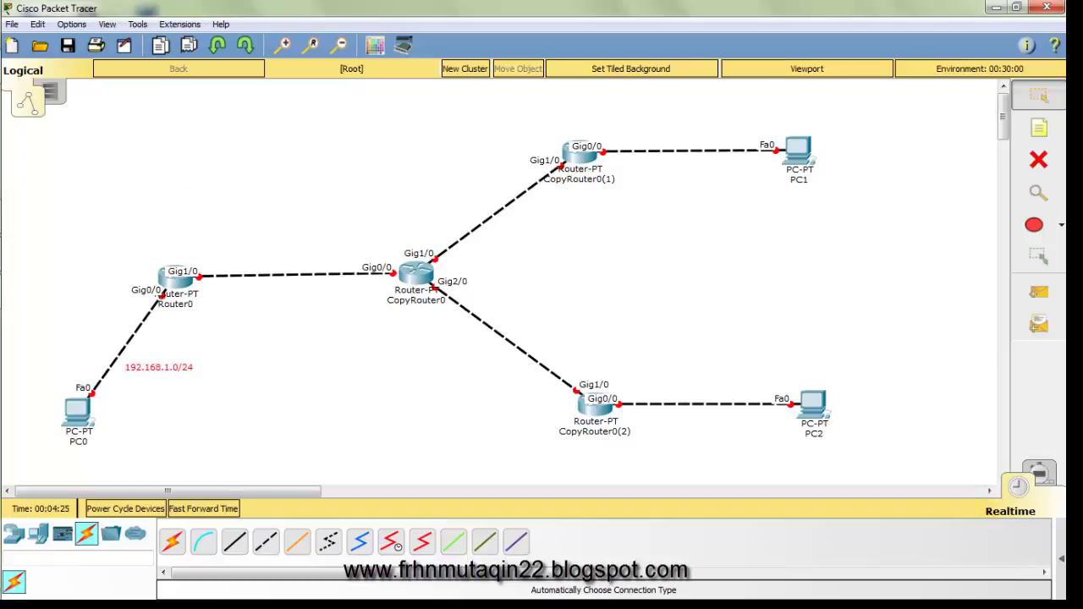
- Add a note reading 192.168.2.0/29 above the link between Router0 and CopyRouter0
{"action": "key", "text": "n"}
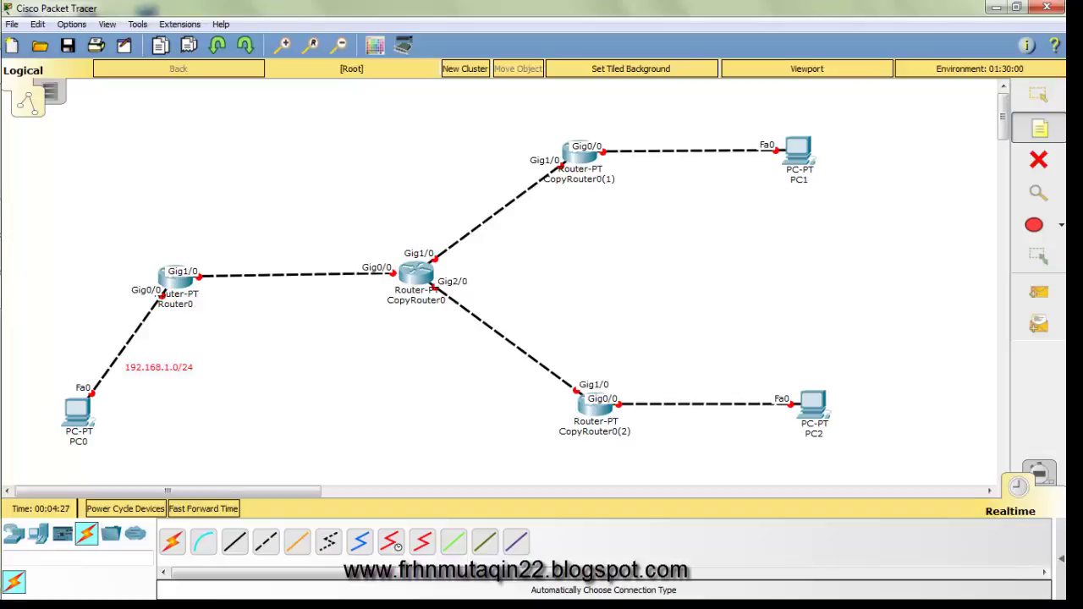
{"action": "left_click", "coordinate": [240, 267]}
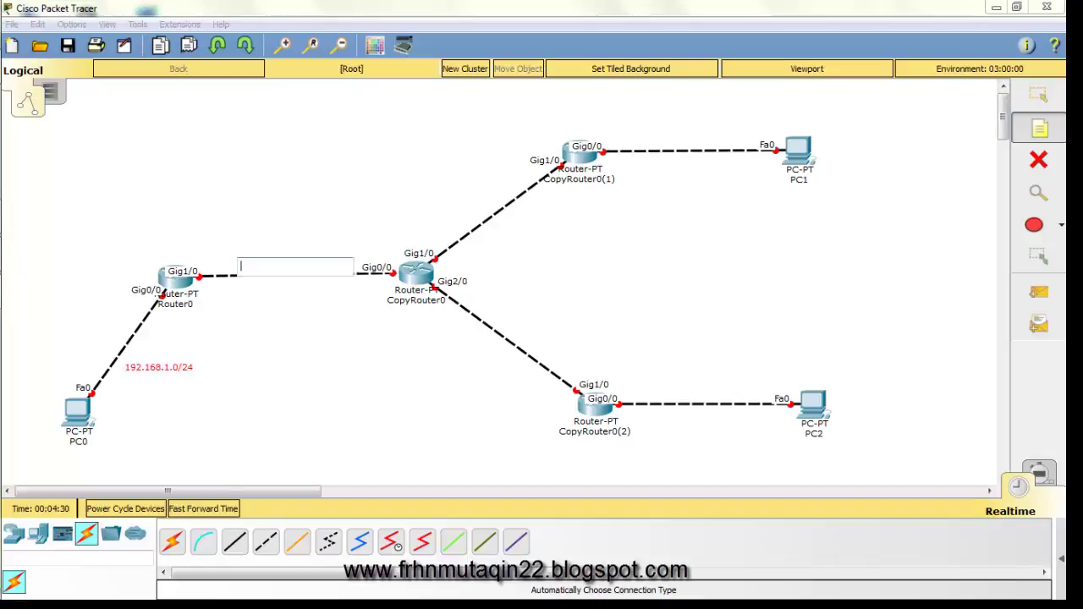
{"action": "type", "text": "192.168."}
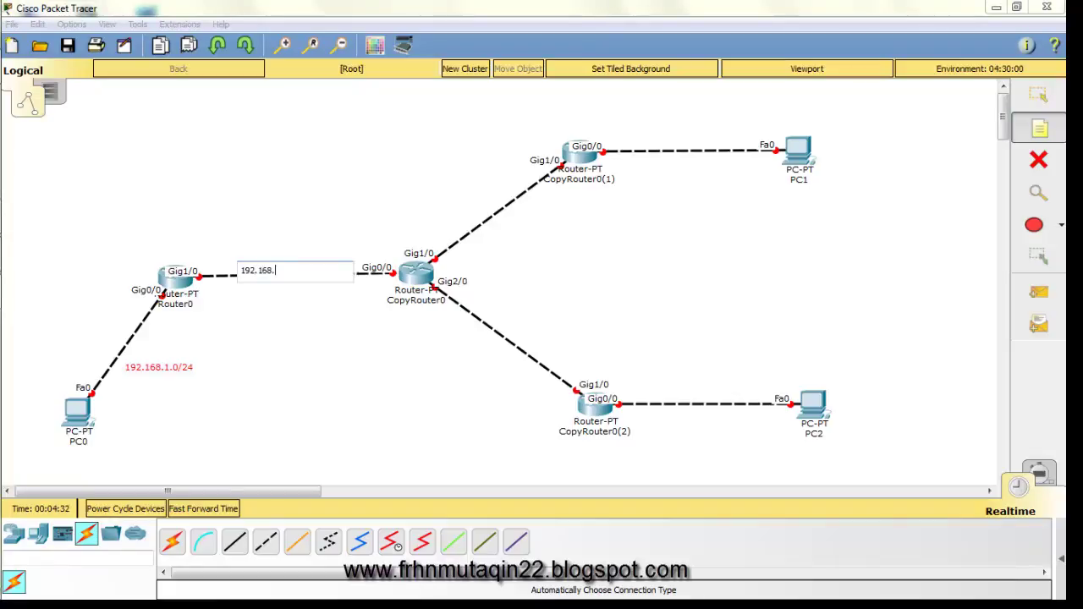
{"action": "type", "text": "2.0/29"}
{"action": "left_click", "coordinate": [282, 230]}
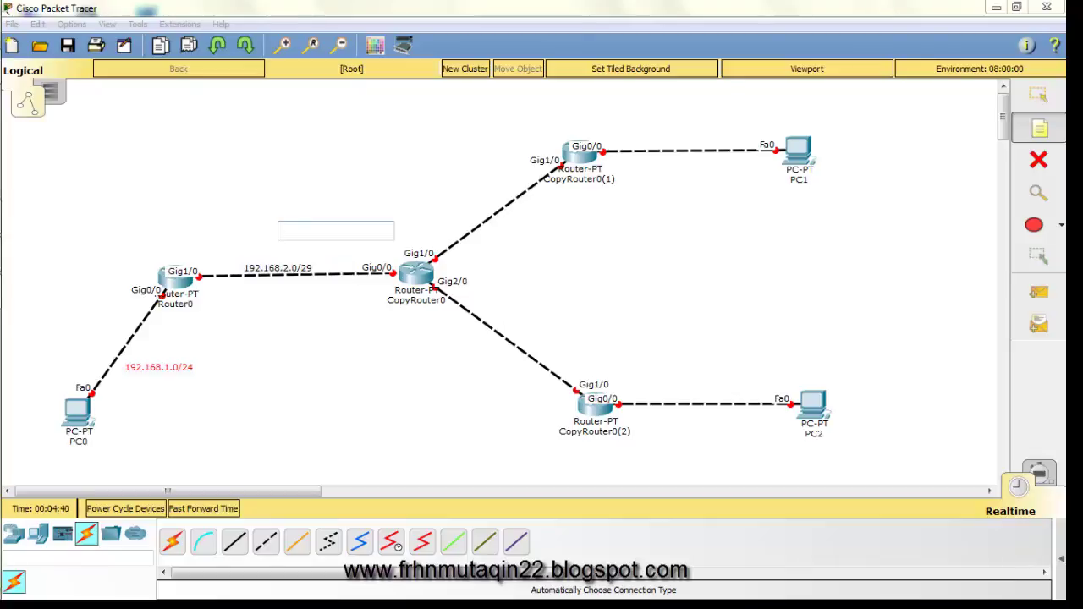
- Add a note reading 192.168.3.0/29 on the link between CopyRouter0 and CopyRouter0(1)
{"action": "left_click", "coordinate": [453, 218]}
{"action": "type", "text": "1"}
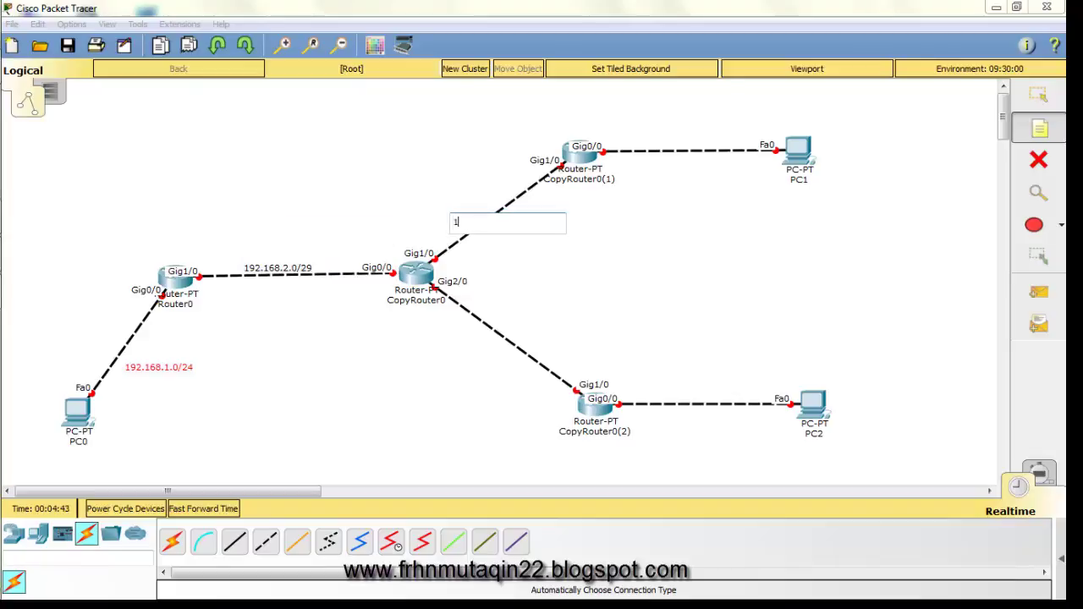
{"action": "type", "text": "92.168.3.0/29"}
{"action": "left_click", "coordinate": [527, 264]}
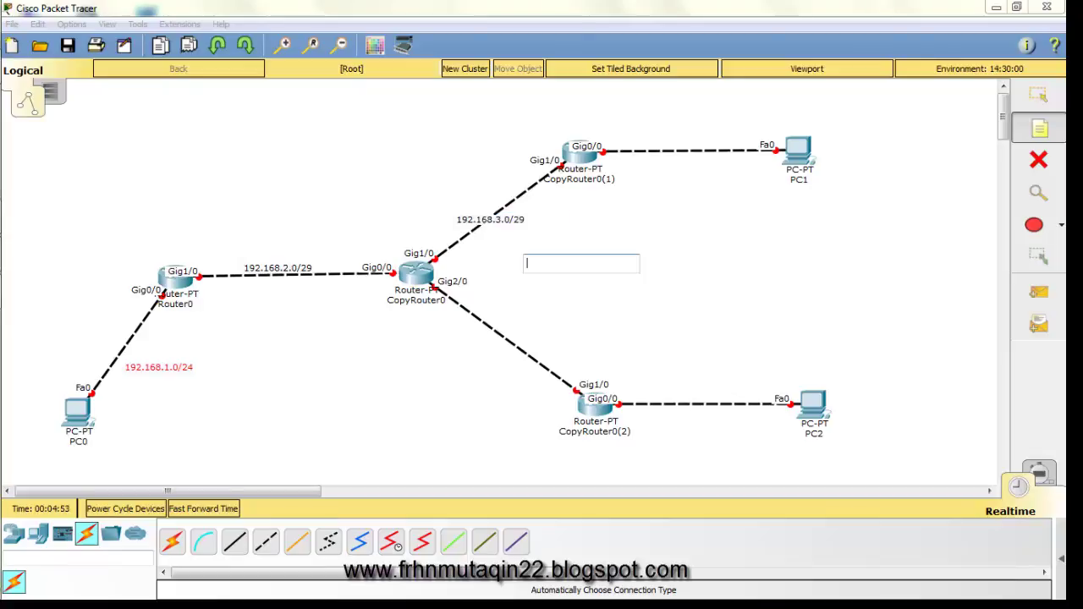
- Add a note reading 192.168.4.0/29 beside the link between CopyRouter0 and CopyRouter0(2)
{"action": "left_click", "coordinate": [452, 348]}
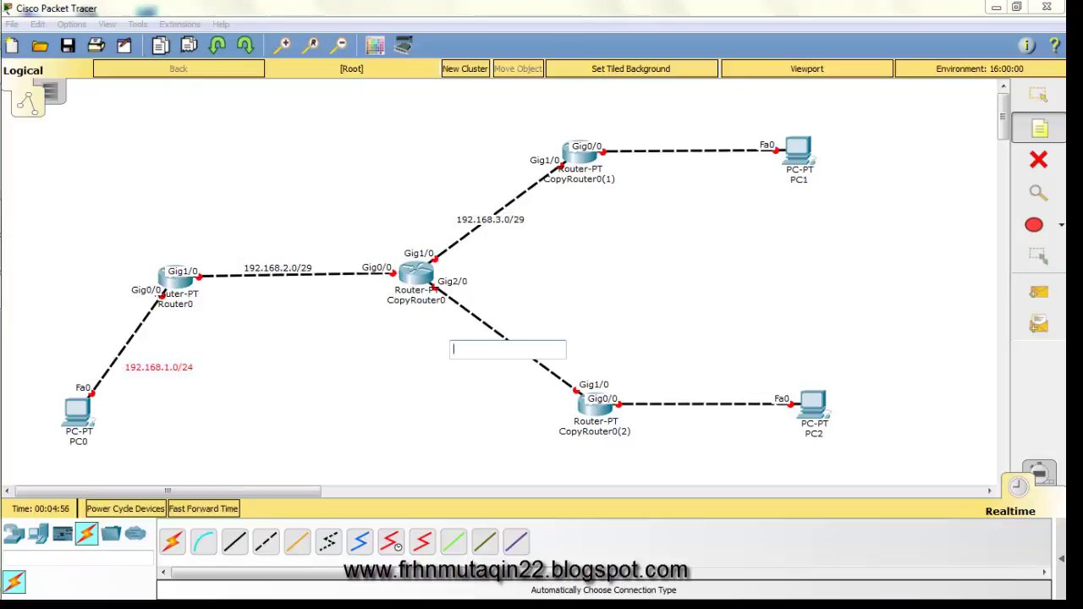
{"action": "type", "text": "192.168"}
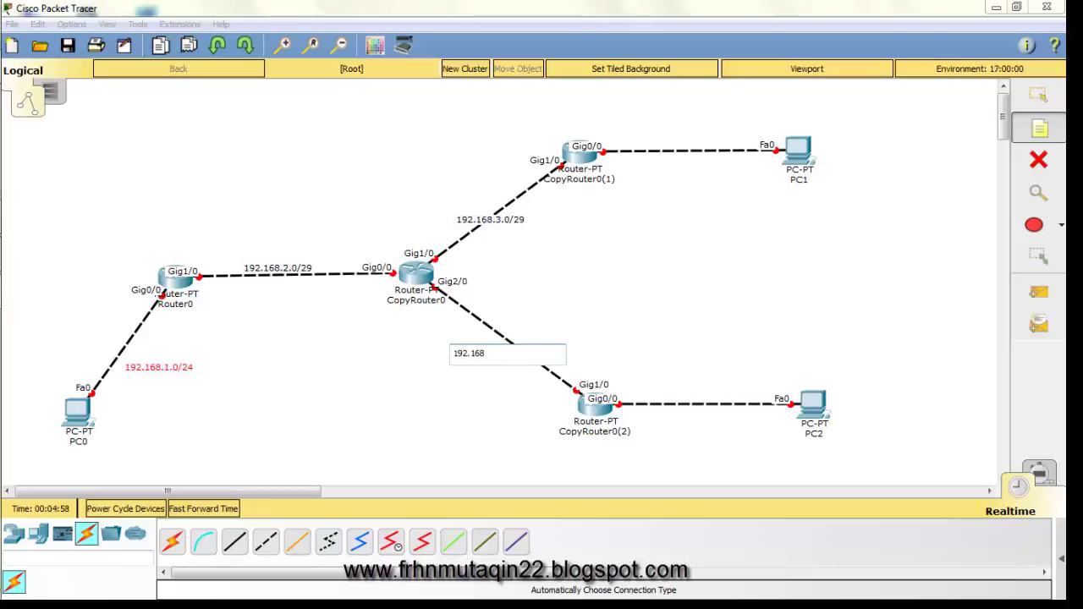
{"action": "type", "text": ".4.0/29"}
{"action": "left_click", "coordinate": [446, 376]}
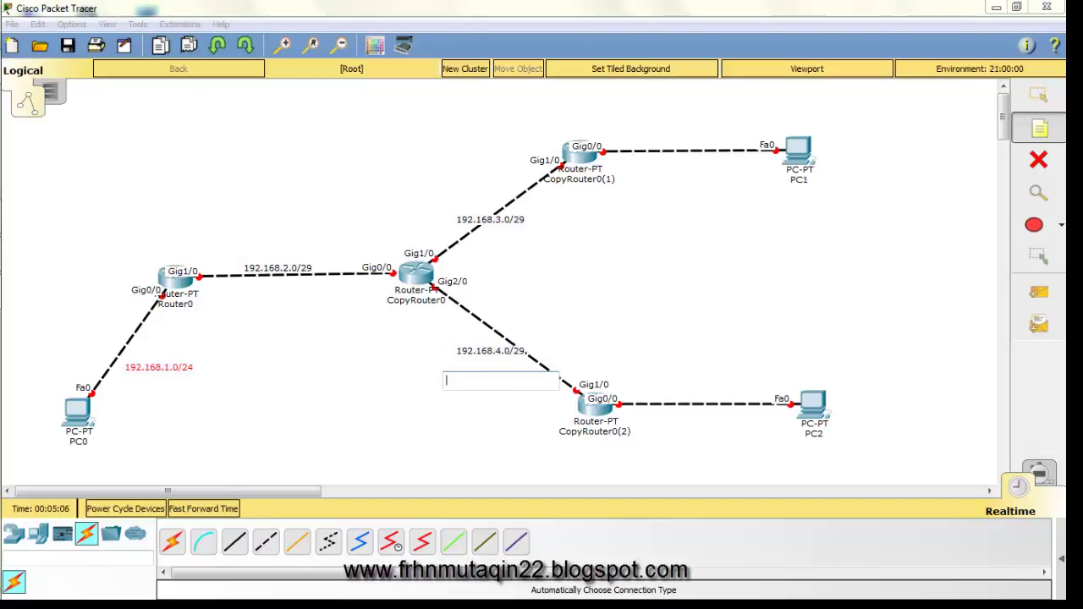
- Add a note reading 192.168.5.0/25 above the link between CopyRouter0(1) and PC1
{"action": "left_click", "coordinate": [643, 144]}
{"action": "type", "text": "192"}
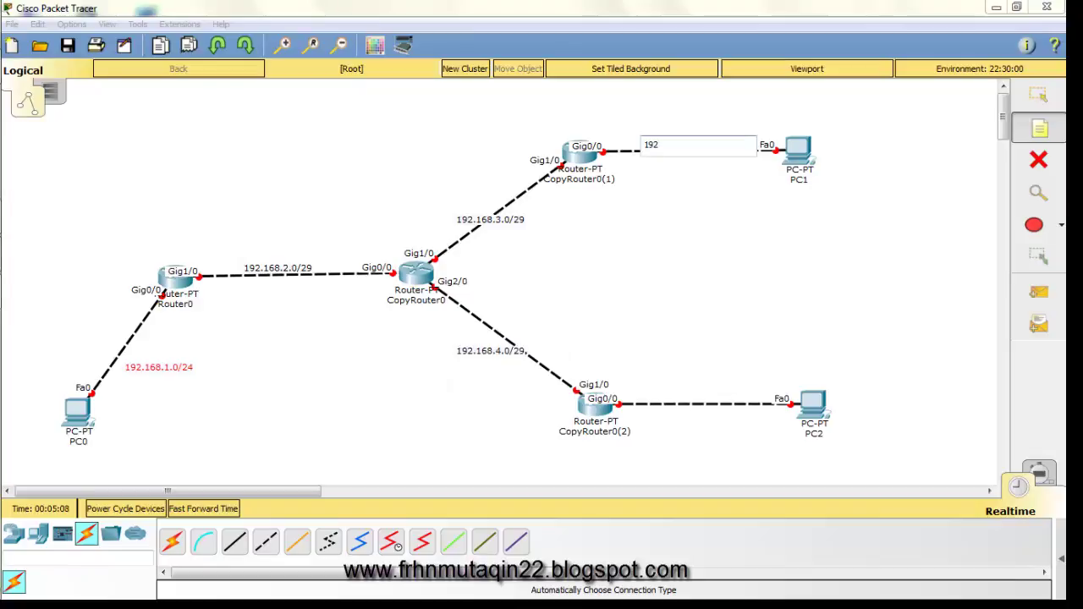
{"action": "type", "text": ".168.5.0"}
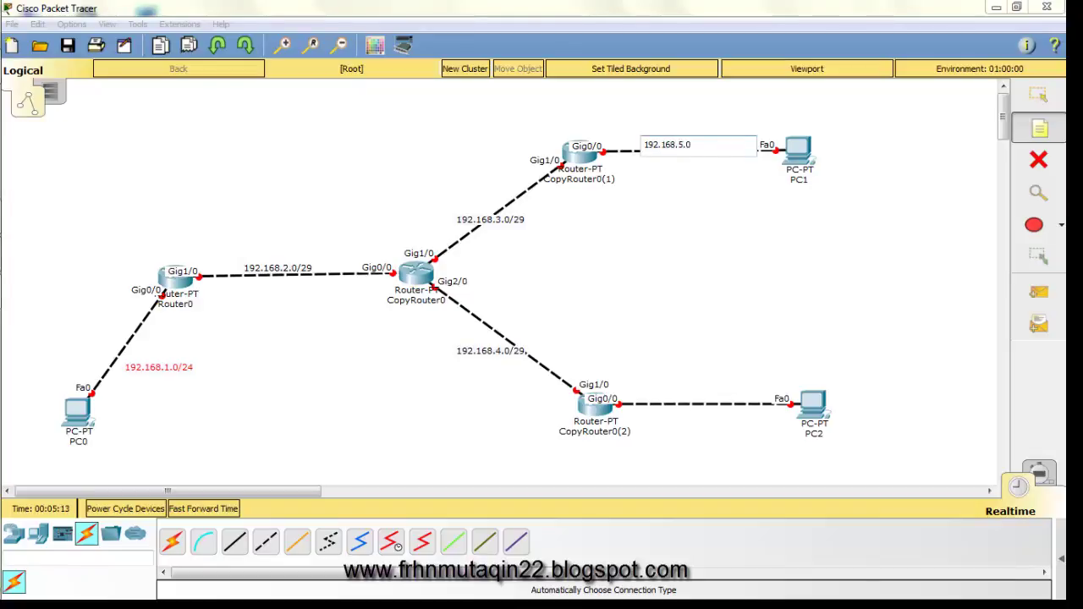
{"action": "type", "text": "/25"}
- Add a note reading 192.168.6.0/24 above the link between CopyRouter0(2) and PC2
{"action": "left_click", "coordinate": [656, 398]}
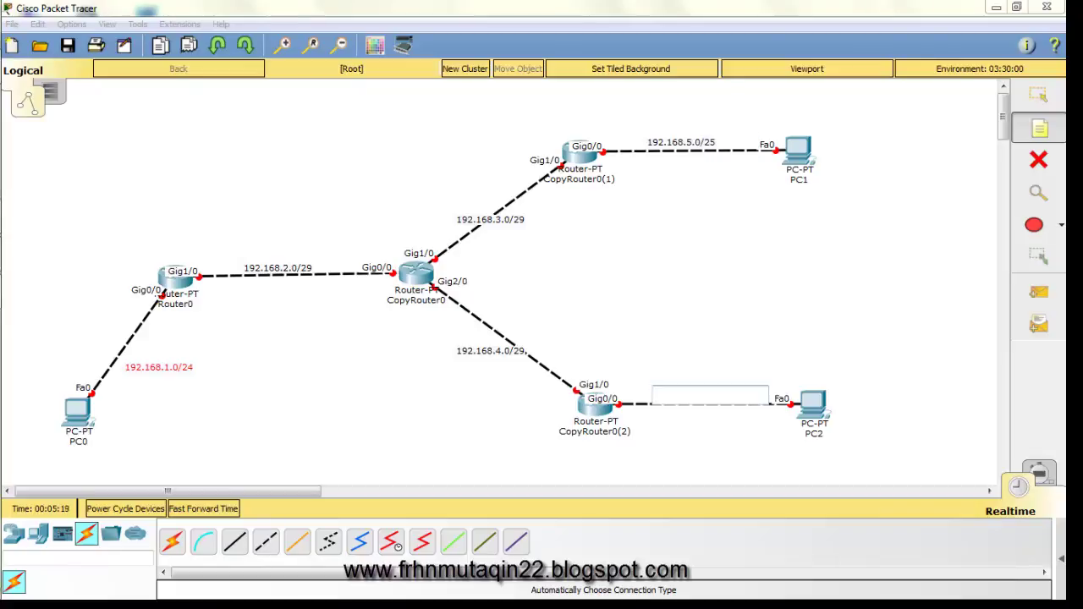
{"action": "type", "text": "192.168."}
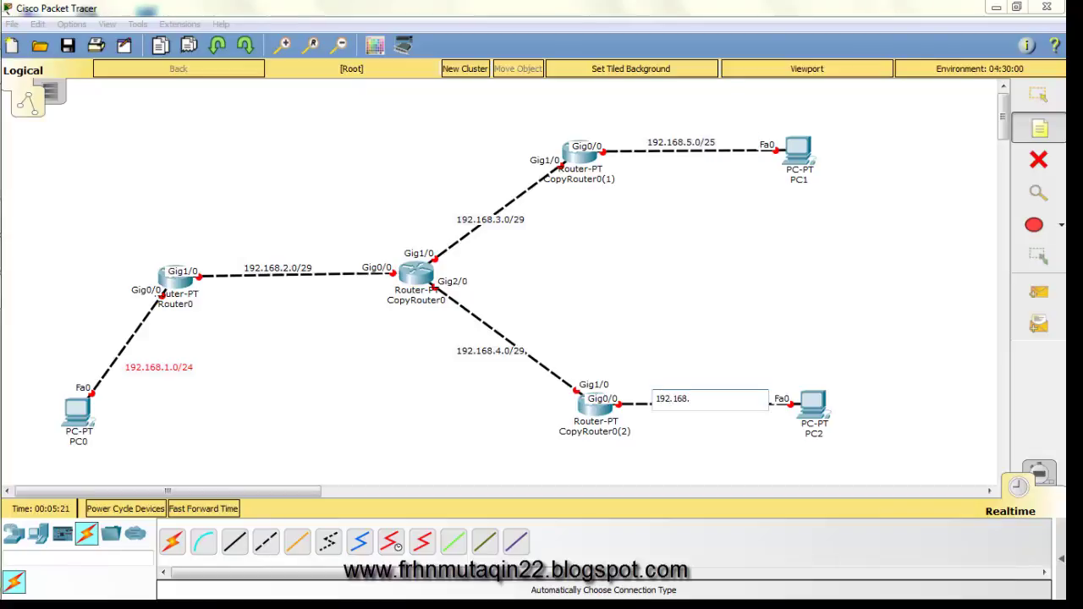
{"action": "type", "text": "5"}
{"action": "key", "text": "BackSpace"}
{"action": "key", "text": "BackSpace"}
{"action": "key", "text": "BackSpace"}
{"action": "type", "text": ".6.0/24"}
{"action": "left_click", "coordinate": [728, 259]}
- Correct the network note above the CopyRouter0(1)–PC1 link to read 192.168.5.0/24
{"action": "left_click", "coordinate": [685, 145]}
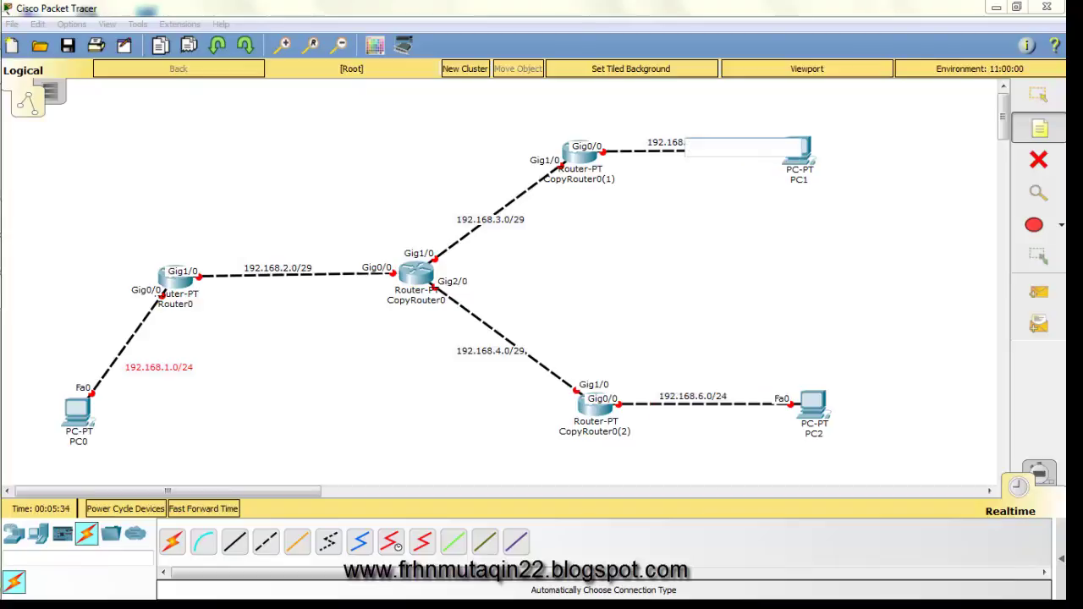
{"action": "key", "text": "Escape"}
{"action": "left_click", "coordinate": [697, 143]}
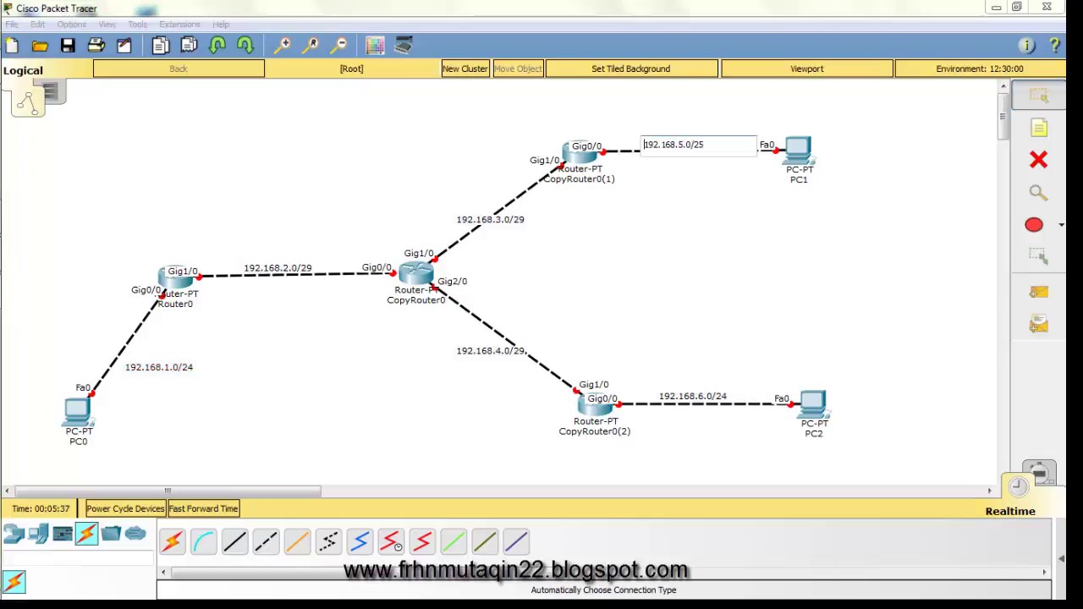
{"action": "key", "text": "BackSpace"}
{"action": "type", "text": "4"}
{"action": "key", "text": "Escape"}
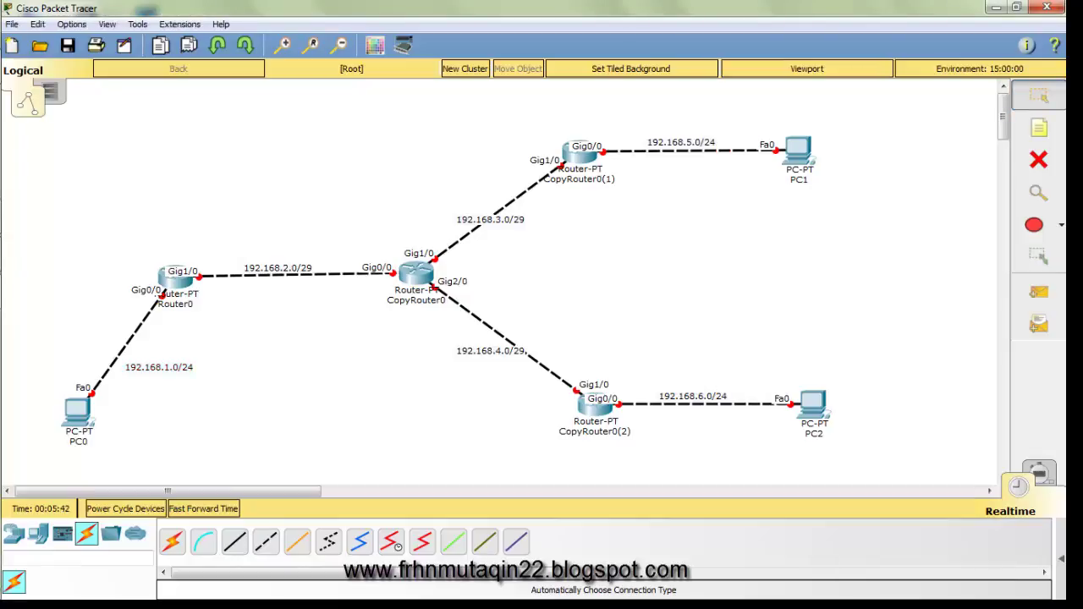
- Nudge the 192.168.5.0/24 and 192.168.6.0/24 notes slightly upward and shift the 192.168.4.0/29 note clear of its link
{"action": "left_click_drag", "start_coordinate": [687, 143], "coordinate": [688, 139]}
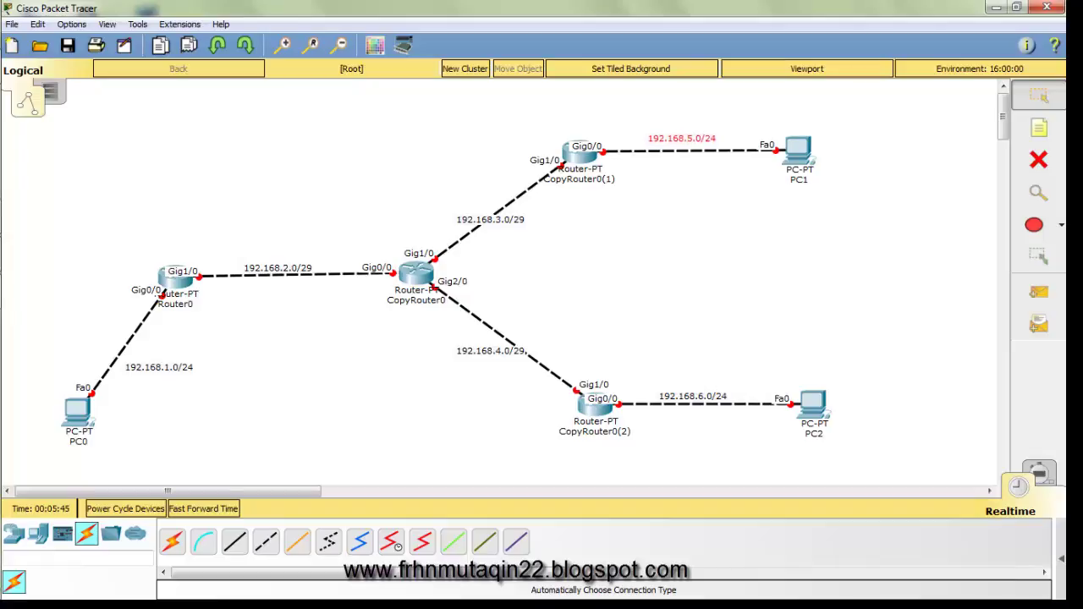
{"action": "left_click_drag", "start_coordinate": [693, 396], "coordinate": [694, 392]}
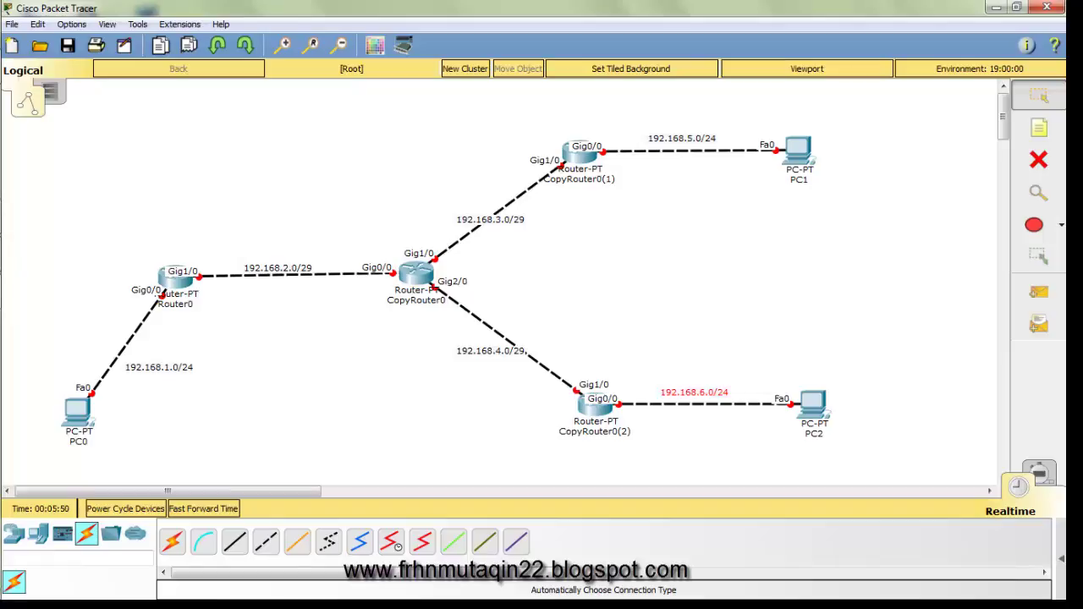
{"action": "left_click_drag", "start_coordinate": [491, 350], "coordinate": [476, 353]}
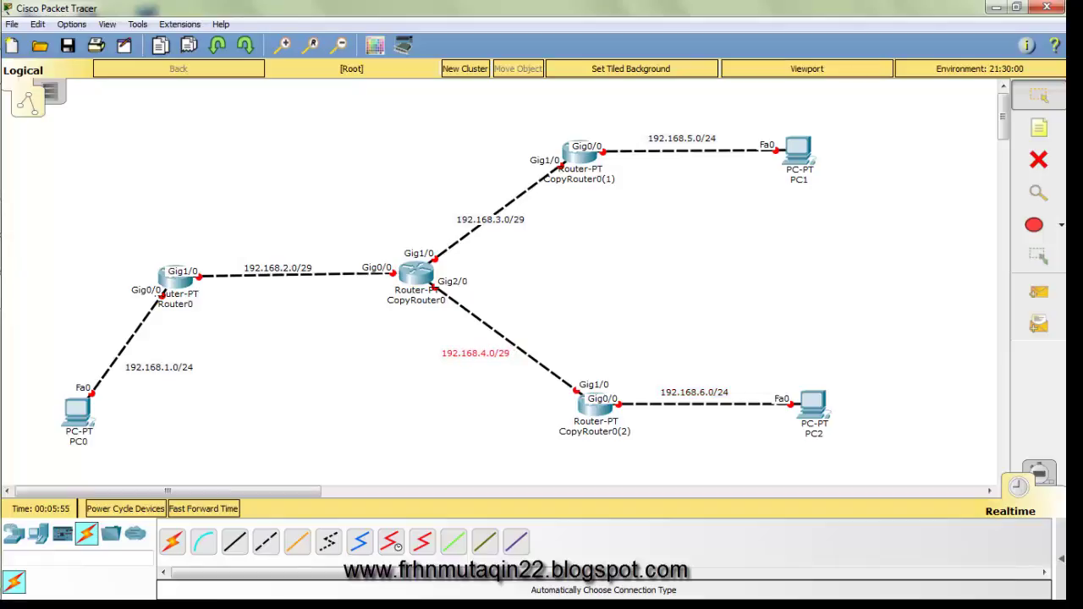
- Shift the 192.168.3.0/29 note clear of its link and nudge the 192.168.2.0/29 and 192.168.1.0/24 notes slightly
{"action": "left_click_drag", "start_coordinate": [490, 219], "coordinate": [461, 205]}
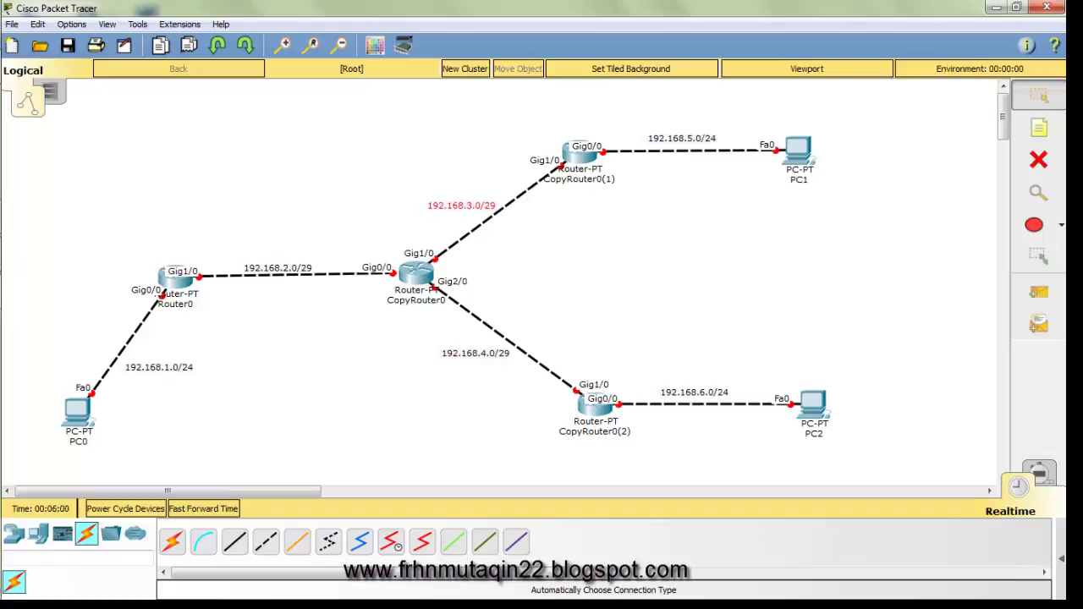
{"action": "left_click_drag", "start_coordinate": [277, 267], "coordinate": [276, 264]}
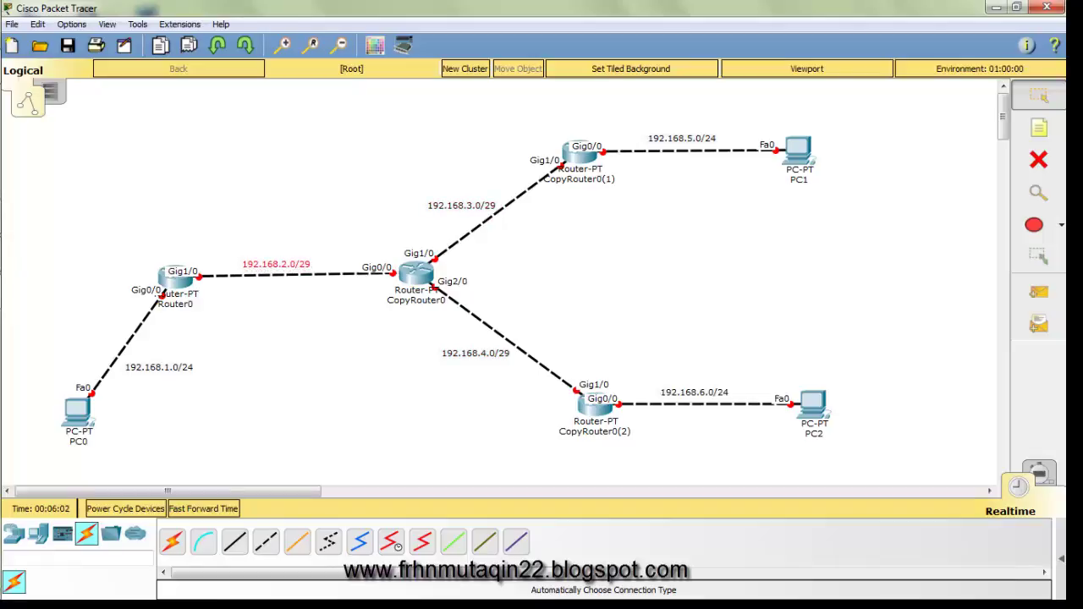
{"action": "left_click_drag", "start_coordinate": [159, 367], "coordinate": [153, 366]}
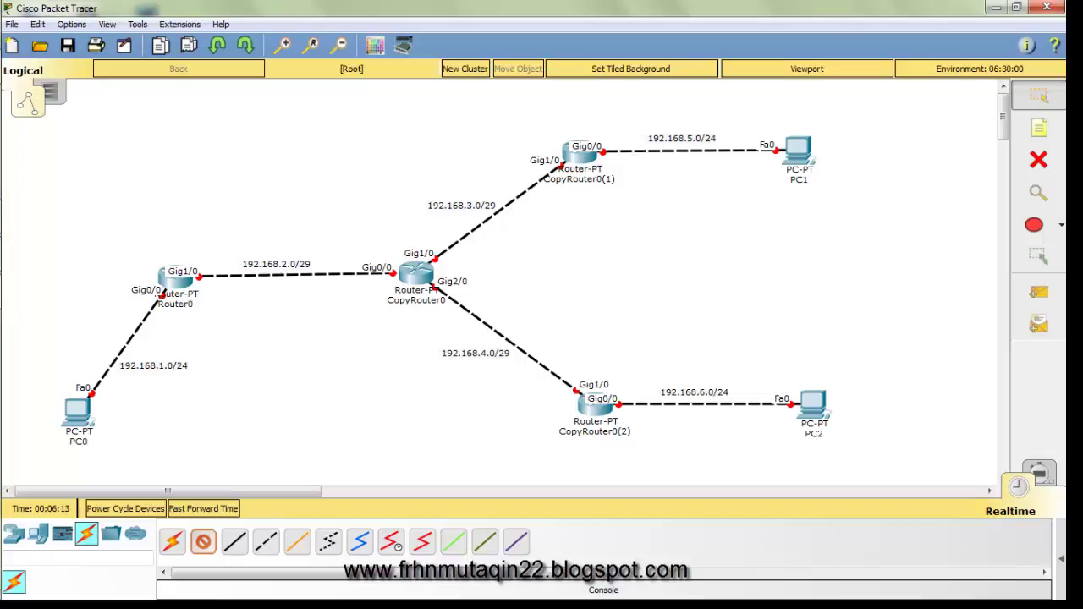
- Connect a console cable from PC0's RS 232 port to Router0's Console port
{"action": "left_click", "coordinate": [77, 410]}
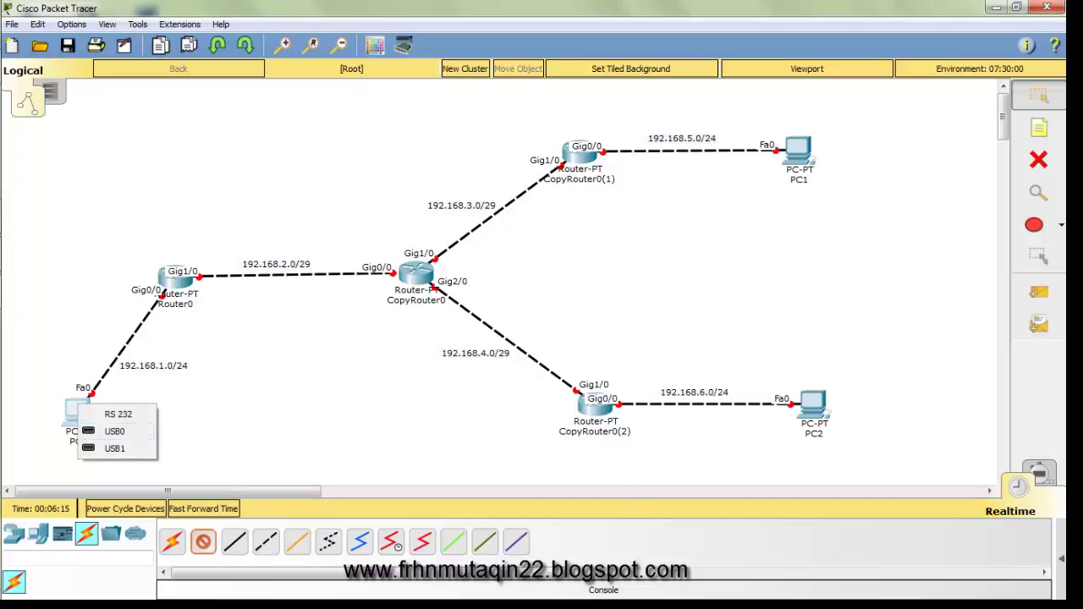
{"action": "left_click", "coordinate": [119, 414]}
{"action": "left_click", "coordinate": [167, 281]}
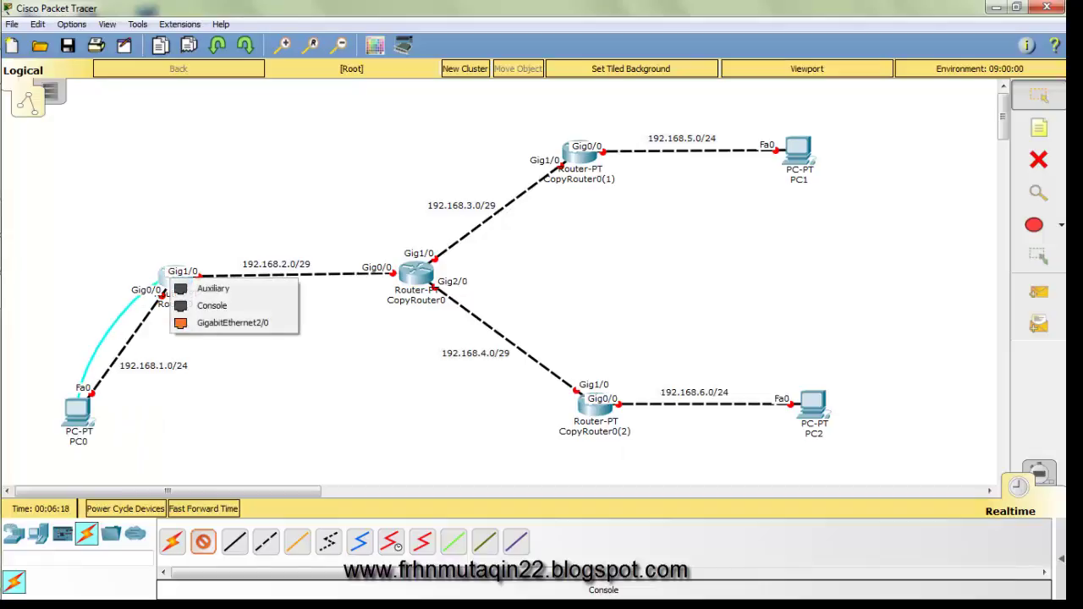
{"action": "left_click", "coordinate": [211, 305]}
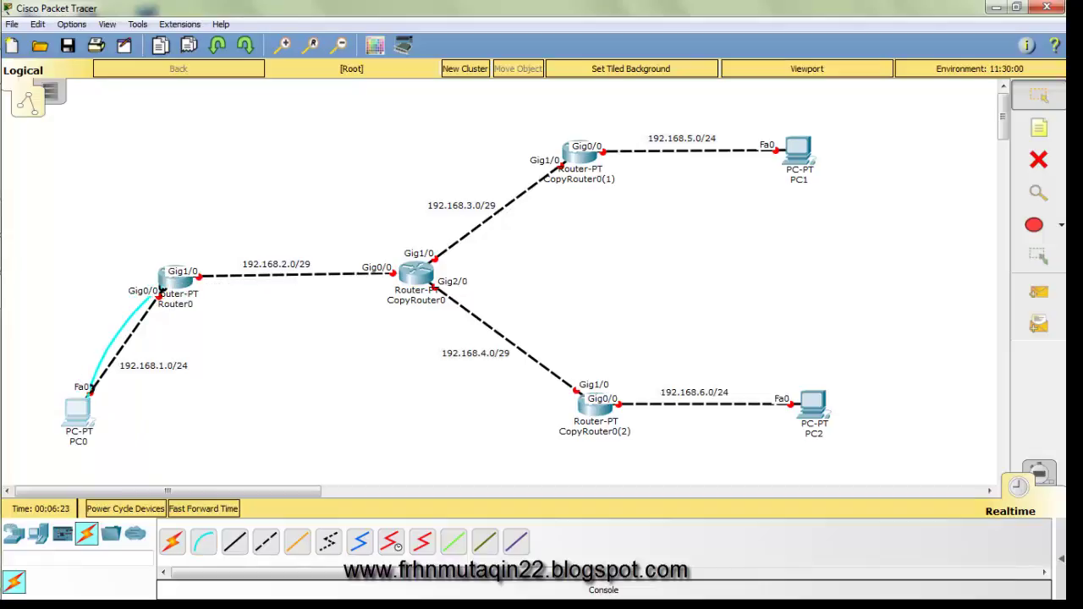
- Open a terminal session on PC0 with the default port settings and answer no to Router0's configuration dialog
{"action": "left_click", "coordinate": [77, 410]}
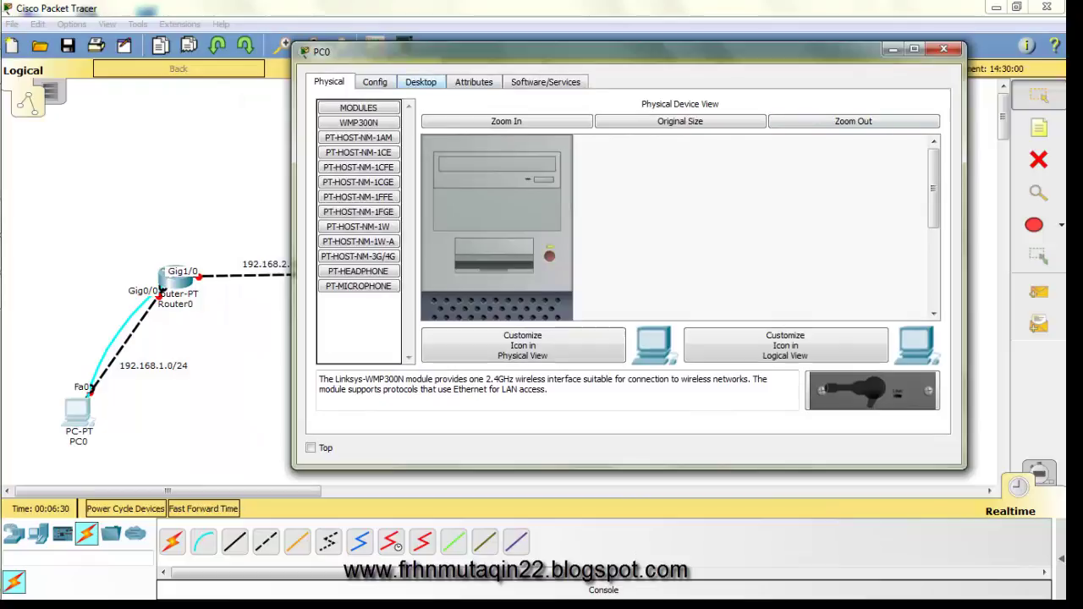
{"action": "left_click", "coordinate": [421, 82]}
{"action": "left_click", "coordinate": [634, 133]}
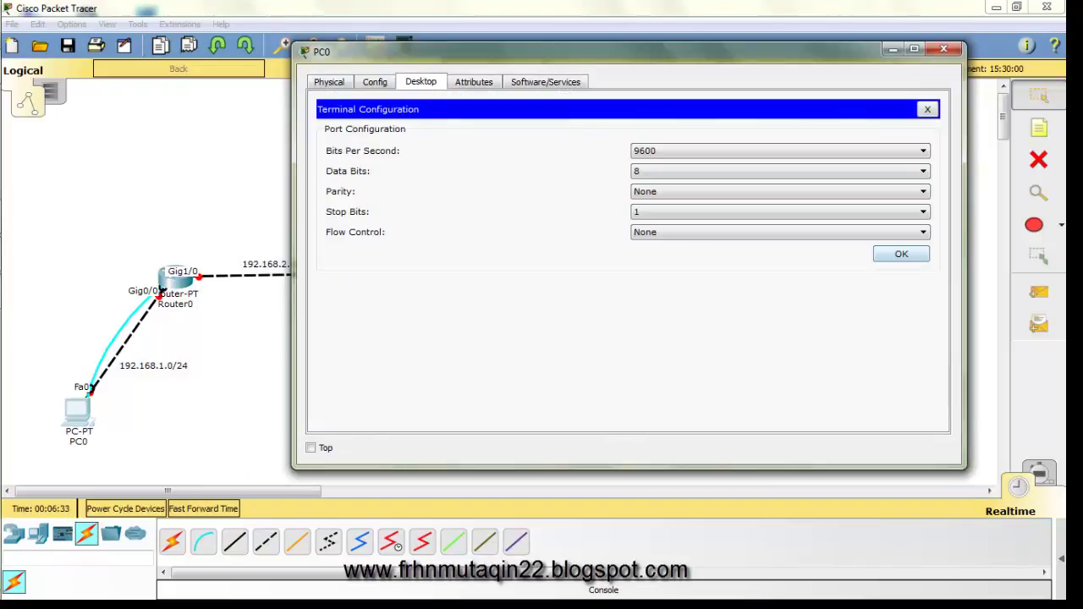
{"action": "key", "text": "Return"}
{"action": "type", "text": "no"}
{"action": "key", "text": "Return"}
{"action": "key", "text": "Return"}
{"action": "key", "text": "Return"}
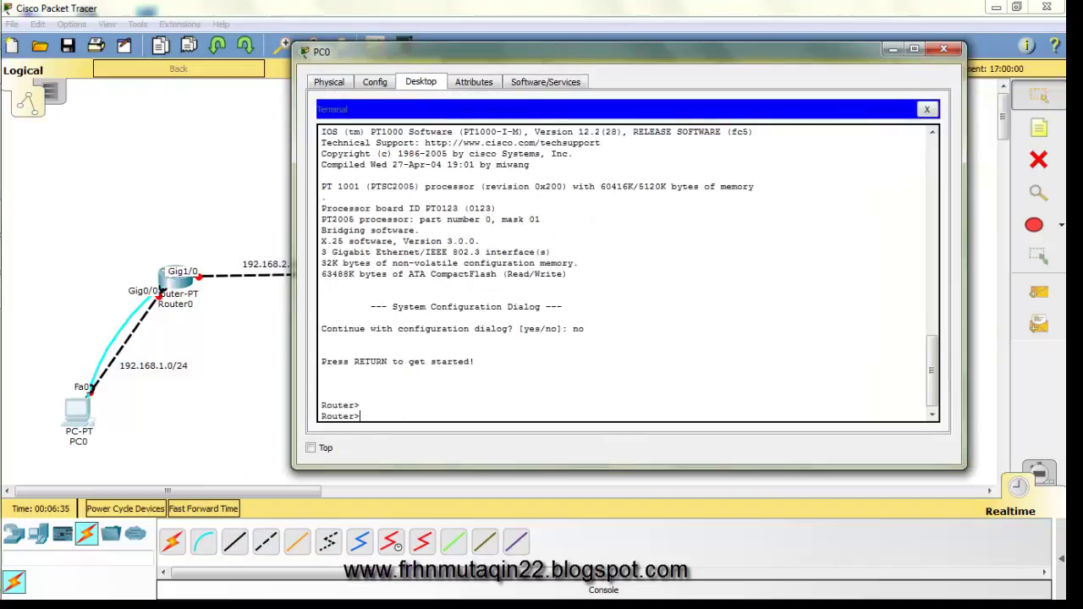
- Enter Router0's global configuration mode and set its hostname to the author's first name followed by R1
{"action": "type", "text": "en"}
{"action": "key", "text": "Return"}
{"action": "type", "text": "conf t"}
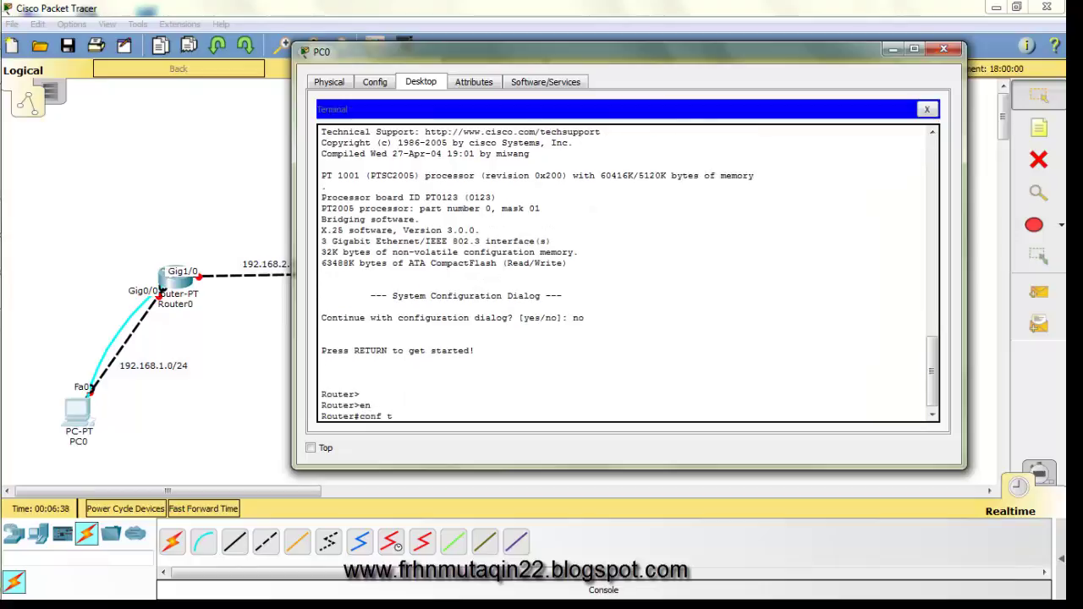
{"action": "key", "text": "Return"}
{"action": "key", "text": "Return"}
{"action": "key", "text": "Return"}
{"action": "type", "text": "host F"}
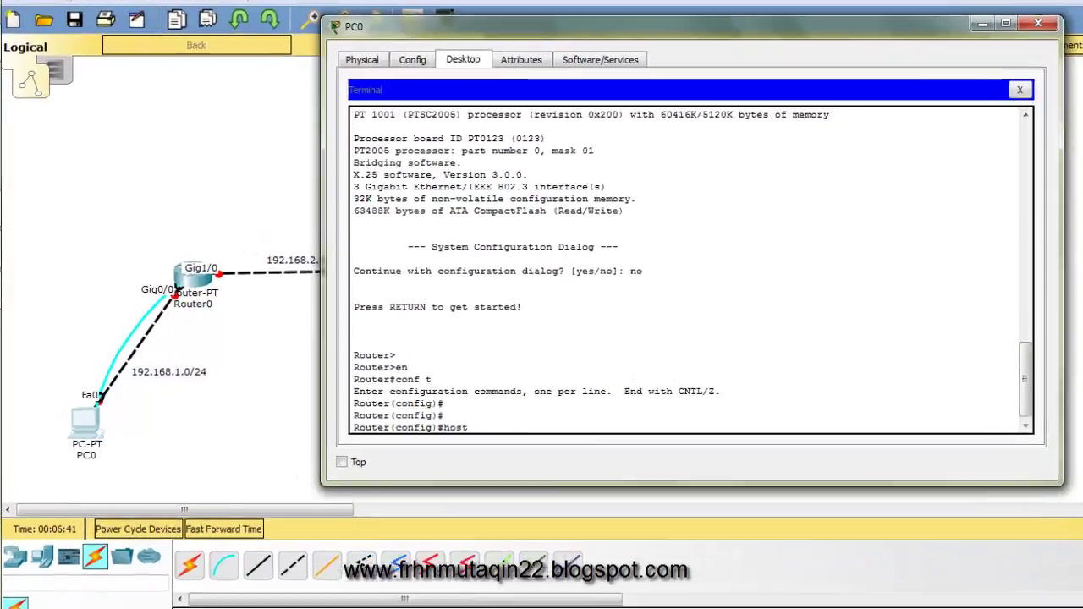
{"action": "type", "text": "arhanR1"}
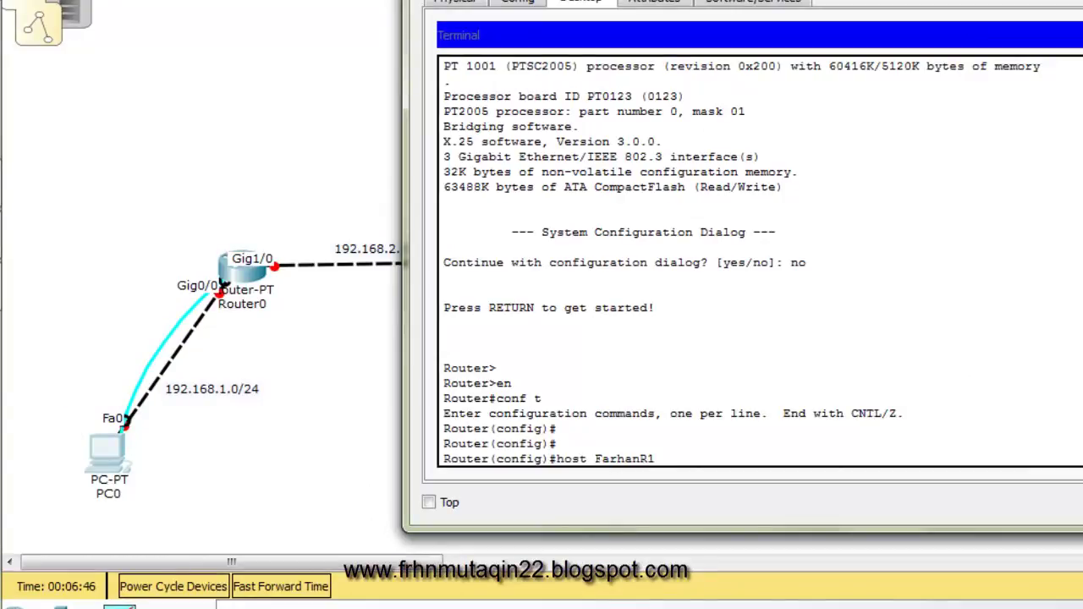
{"action": "key", "text": "Return"}
{"action": "key", "text": "Return"}
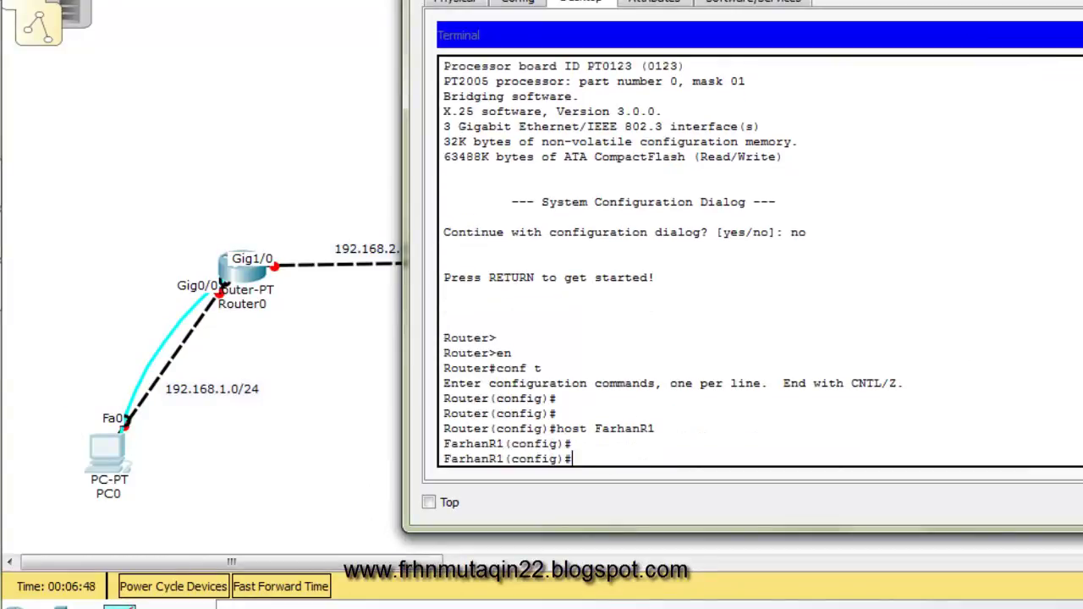
- Assign IP address 192.168.1.1 with mask 255.255.255.0 to Router0's interface gig0/0
{"action": "type", "text": "INT"}
{"action": "key", "text": "BackSpace"}
{"action": "key", "text": "BackSpace"}
{"action": "key", "text": "BackSpace"}
{"action": "type", "text": "int gig0/0"}
{"action": "key", "text": "Return"}
{"action": "type", "text": "ip add "}
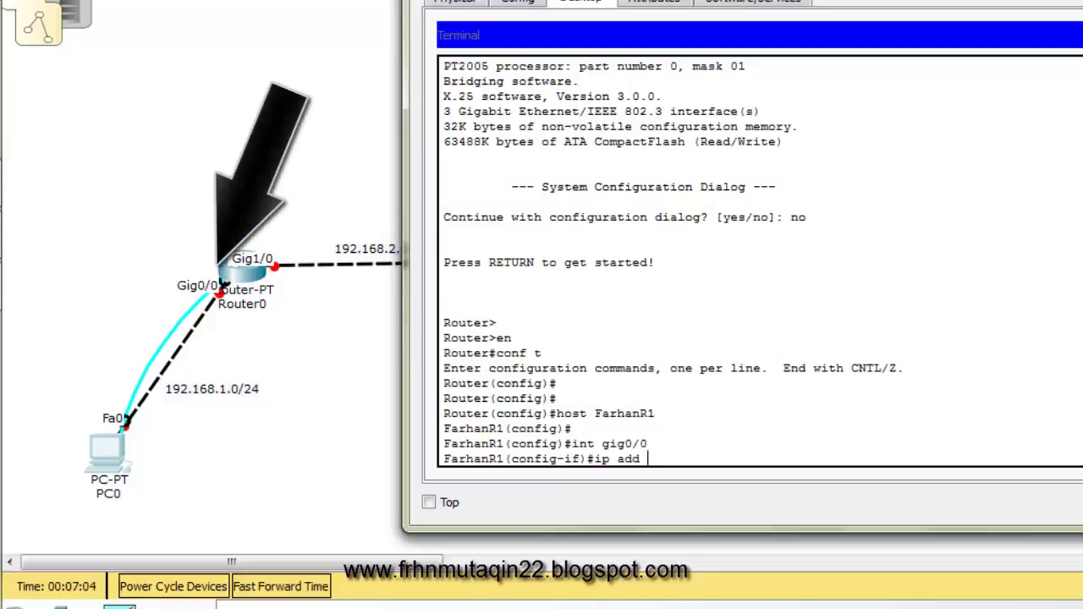
{"action": "type", "text": "192.168.1.1 255.255.255.0"}
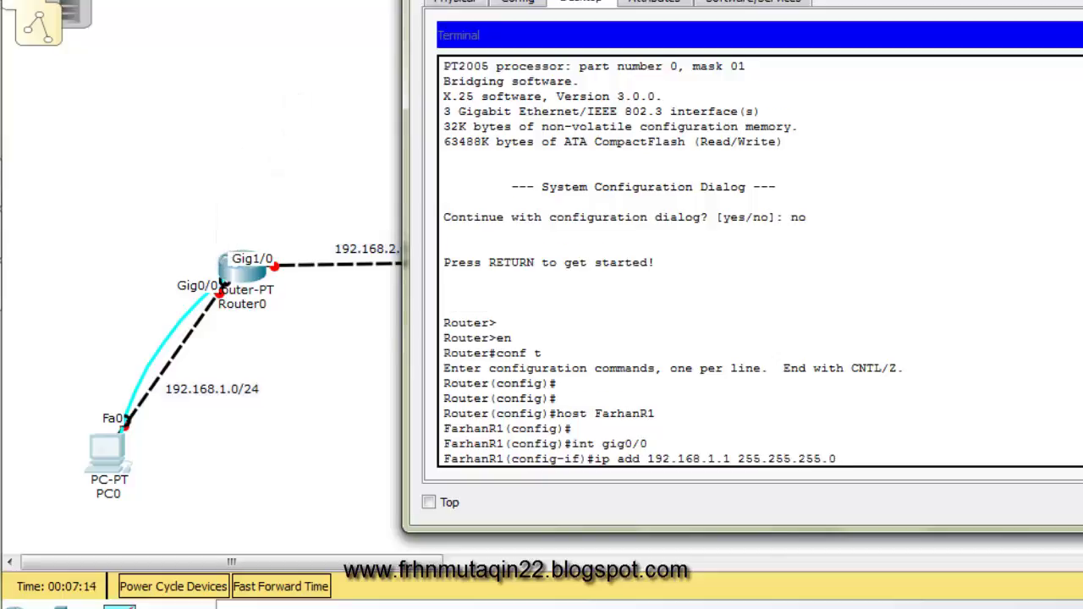
{"action": "key", "text": "Return"}
- Enable Router0's gig0/0 interface with no shut and move the PC0 window off the 192.168.2.0/29 note
{"action": "type", "text": "int"}
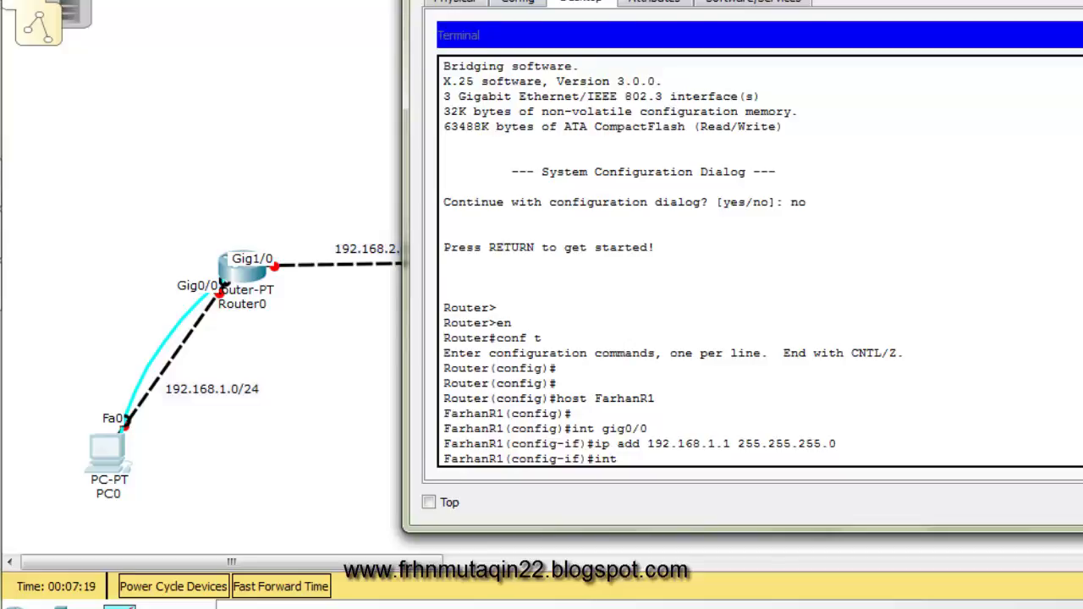
{"action": "left_click_drag", "start_coordinate": [745, 0], "coordinate": [797, 0]}
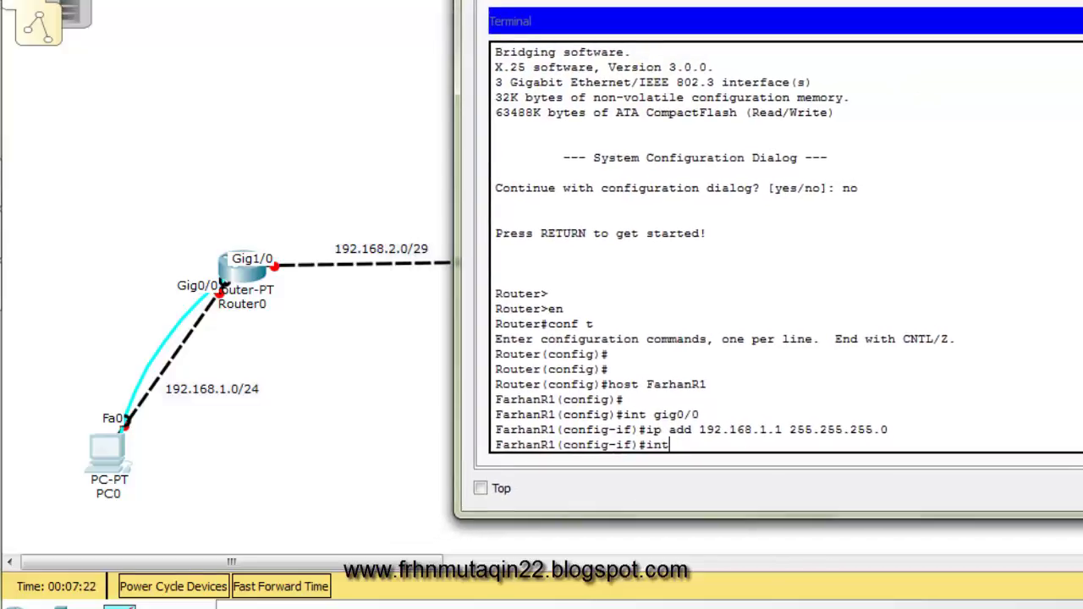
{"action": "key", "text": "BackSpace"}
{"action": "key", "text": "BackSpace"}
{"action": "key", "text": "BackSpace"}
{"action": "type", "text": "no shut"}
{"action": "key", "text": "Return"}
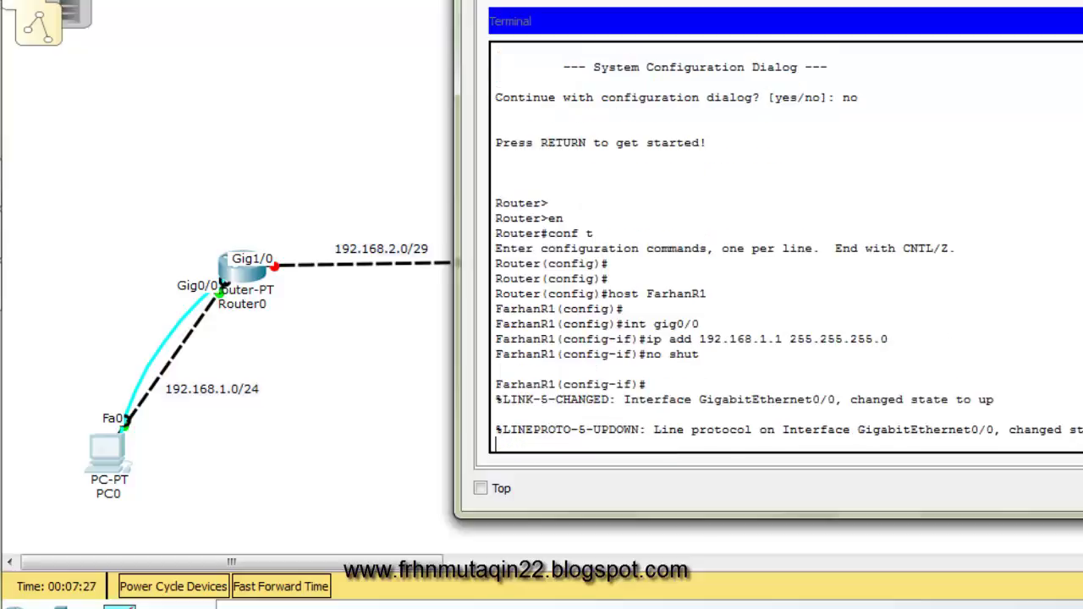
{"action": "key", "text": "Return"}
{"action": "key", "text": "Return"}
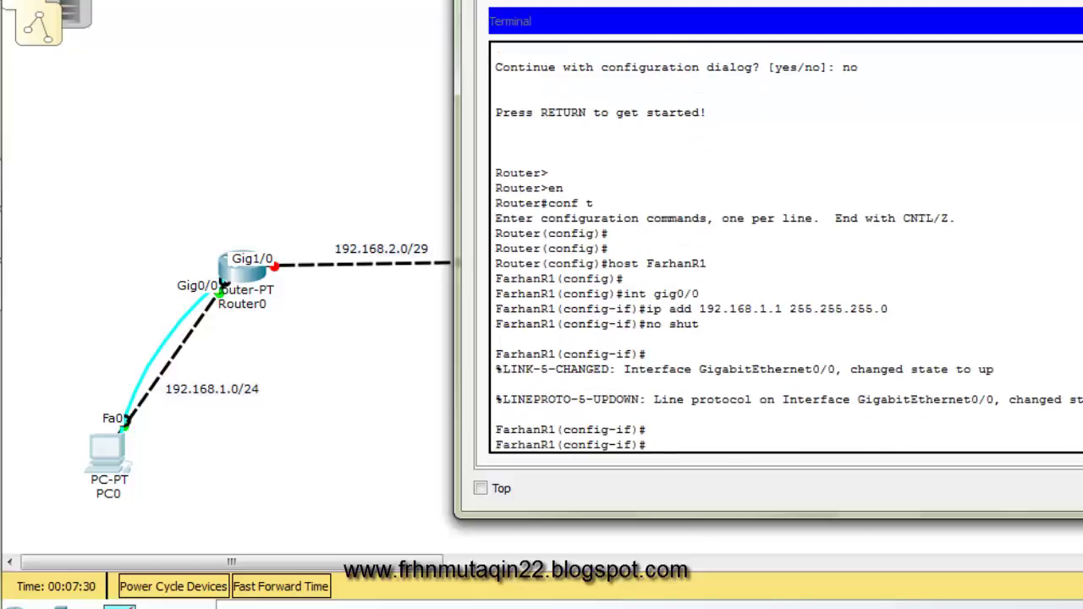
- Assign IP address 192.168.2.1 with mask 255.255.255.248 to Router0's interface gig1/0
{"action": "type", "text": "int gig1/0"}
{"action": "key", "text": "Return"}
{"action": "type", "text": "ip"}
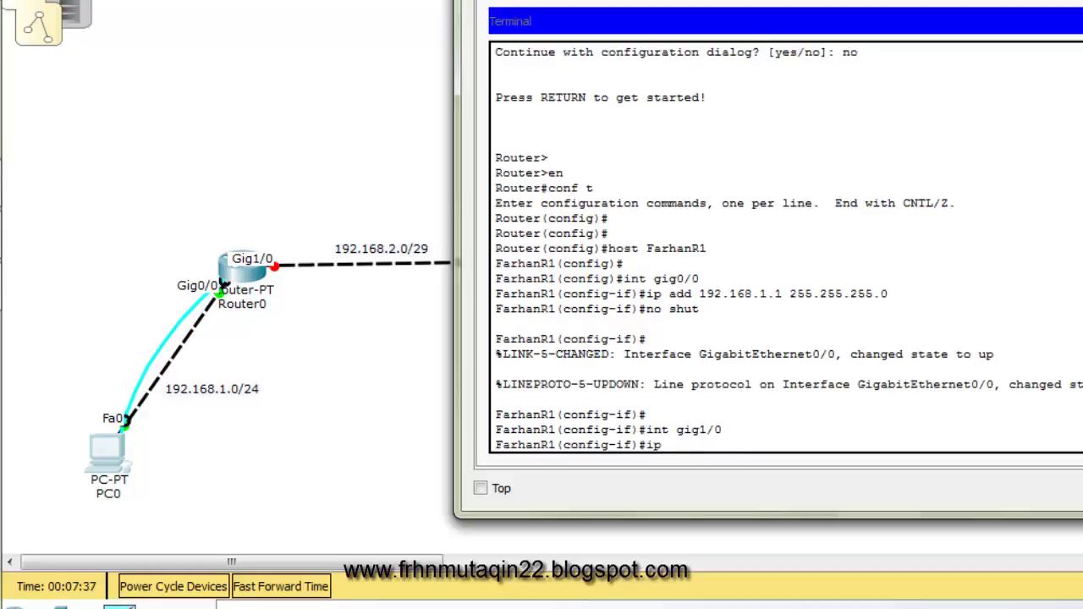
{"action": "type", "text": " add 192"}
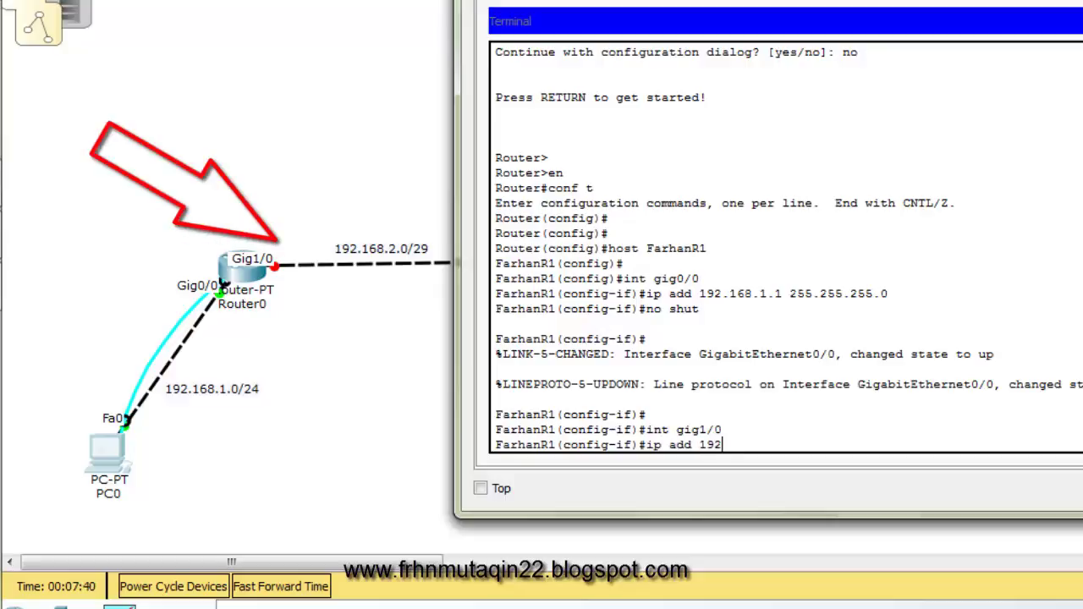
{"action": "type", "text": ".168.2.1 255"}
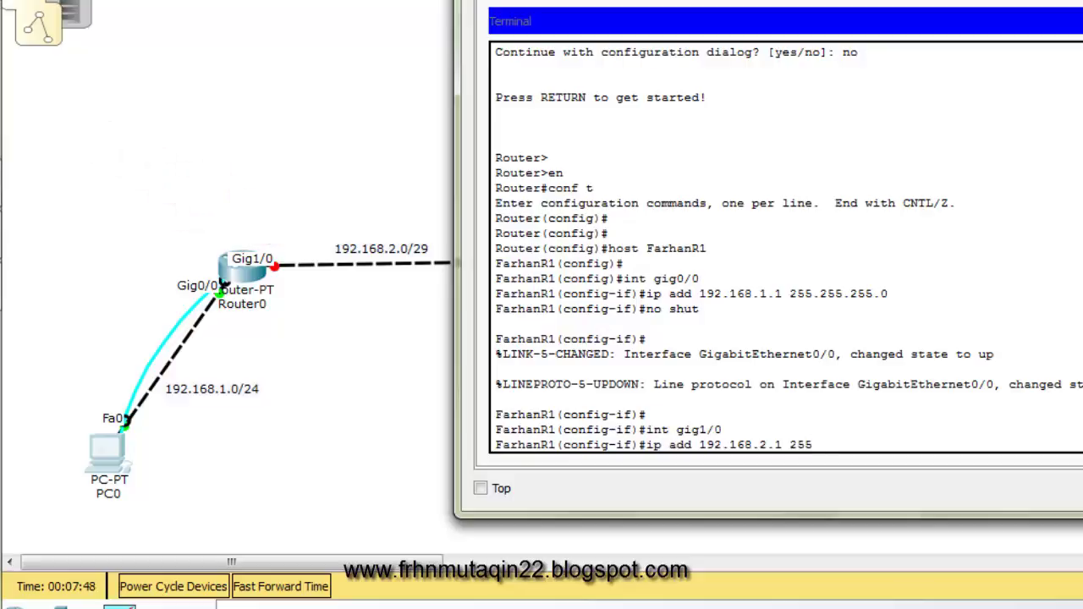
{"action": "type", "text": ".255.255.248"}
{"action": "key", "text": "Return"}
- Enable Router0's gig1/0 interface with no shutdown and exit back to global configuration mode
{"action": "type", "text": "no"}
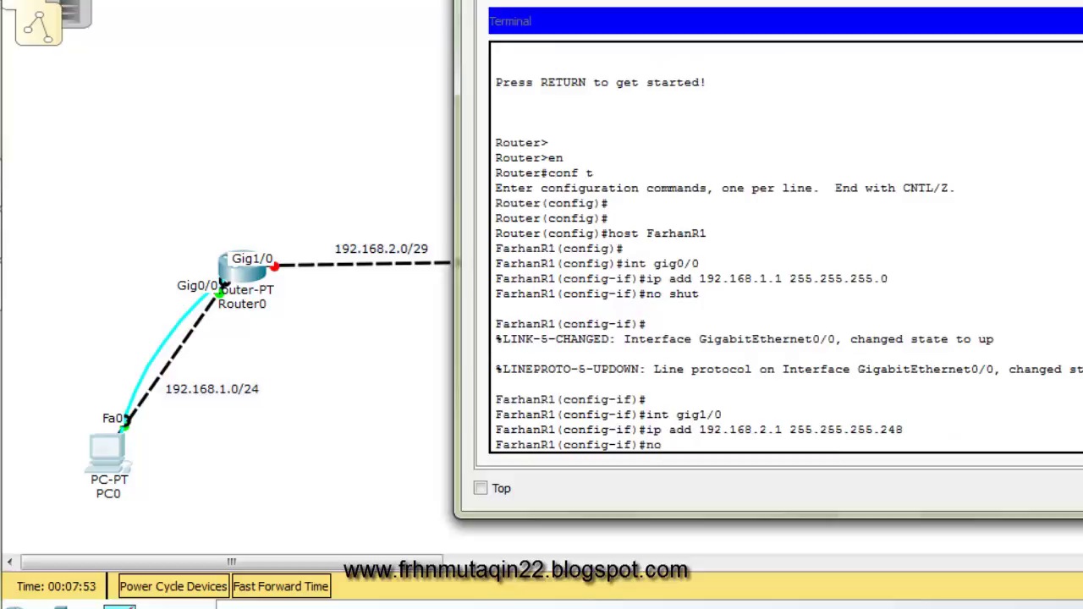
{"action": "type", "text": " shutdown"}
{"action": "key", "text": "Return"}
{"action": "key", "text": "Return"}
{"action": "key", "text": "Return"}
{"action": "type", "text": "ex"}
{"action": "key", "text": "Return"}
{"action": "key", "text": "Return"}
{"action": "key", "text": "Return"}
{"action": "key", "text": "Return"}
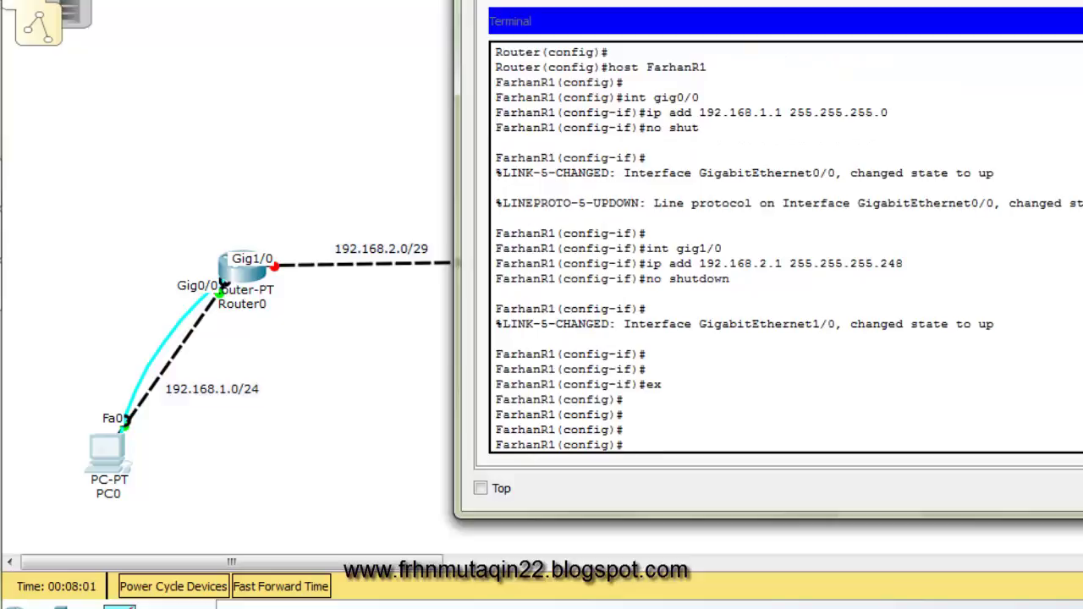
- Close PC0's terminal and device window, and delete the console cable between PC0 and Router0
{"action": "left_click", "coordinate": [1079, 21]}
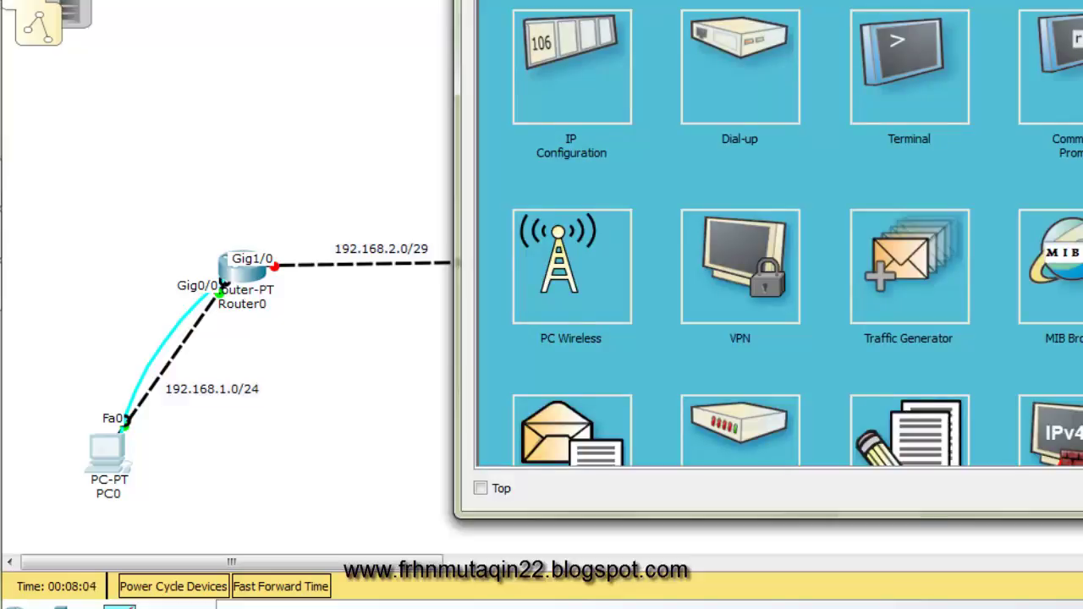
{"action": "key", "text": "alt+F4"}
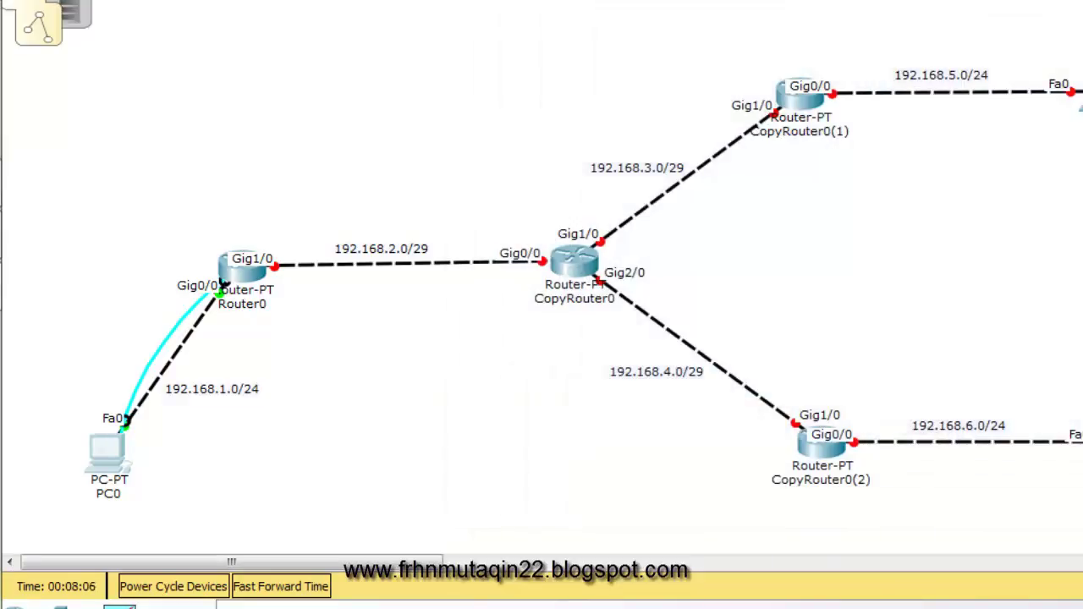
{"action": "key", "text": "Delete"}
{"action": "key", "text": "Escape"}
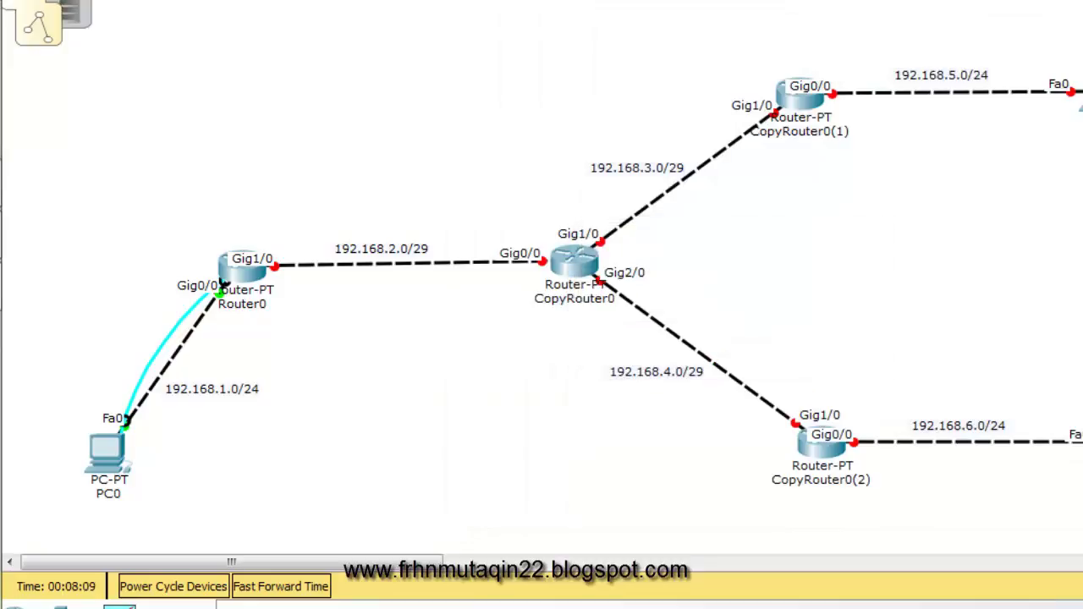
- Connect a console cable from PC0's RS 232 port to CopyRouter0's Console port
{"action": "left_click", "coordinate": [107, 454]}
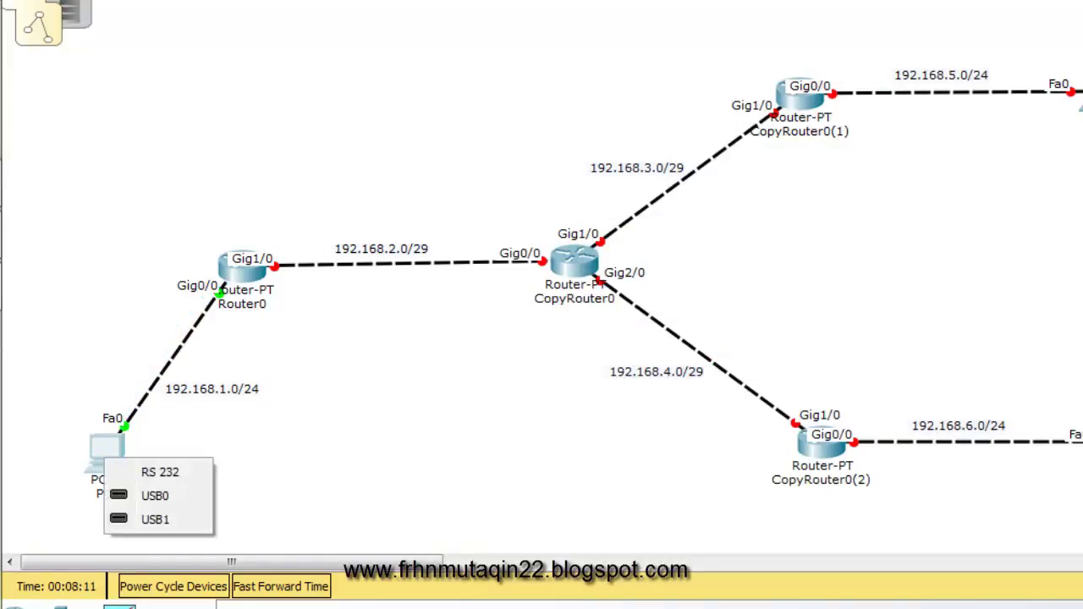
{"action": "left_click", "coordinate": [160, 473]}
{"action": "left_click", "coordinate": [571, 262]}
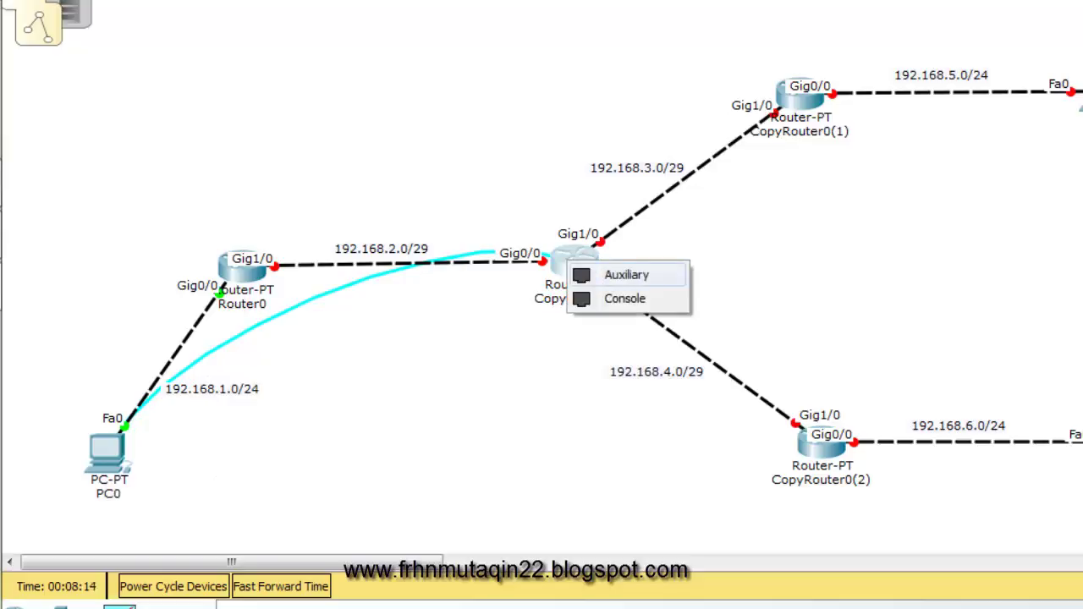
{"action": "left_click", "coordinate": [625, 298]}
- Open PC0's terminal with its window clear of CopyRouter0, and answer no to the router's configuration dialog
{"action": "left_click", "coordinate": [106, 455]}
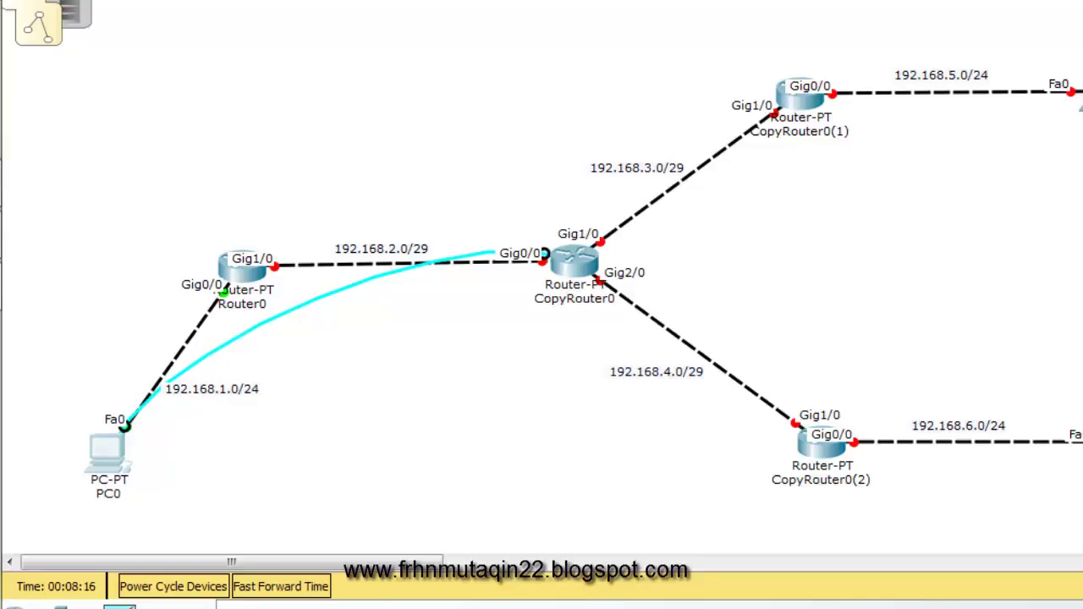
{"action": "left_click_drag", "start_coordinate": [280, 24], "coordinate": [619, 40]}
{"action": "left_click_drag", "start_coordinate": [779, 53], "coordinate": [778, 0]}
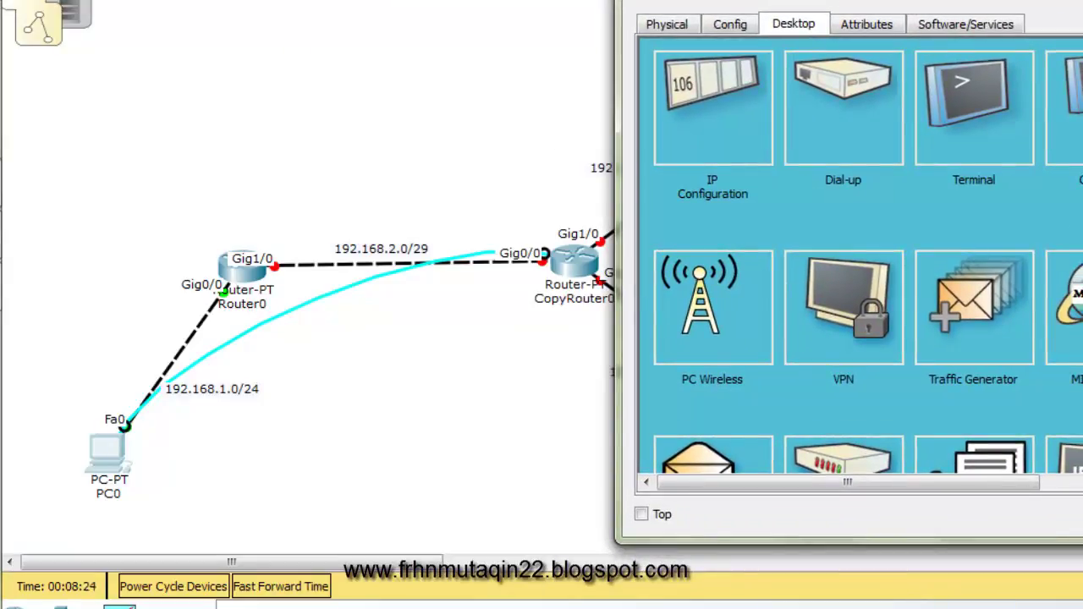
{"action": "left_click_drag", "start_coordinate": [777, 0], "coordinate": [808, 0]}
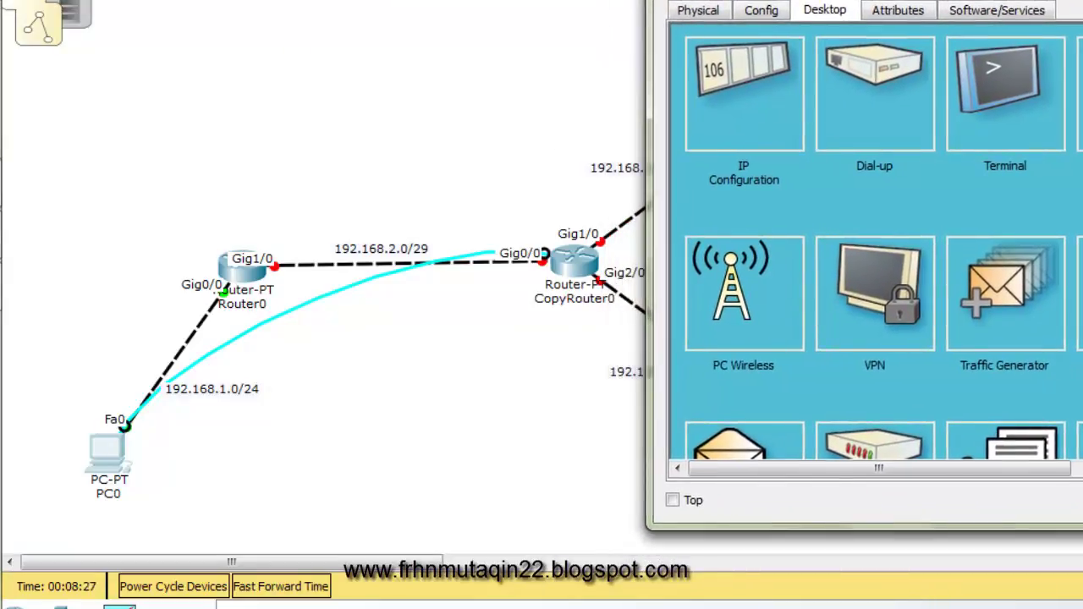
{"action": "left_click", "coordinate": [1003, 96]}
{"action": "left_click", "coordinate": [1017, 451]}
{"action": "type", "text": "no"}
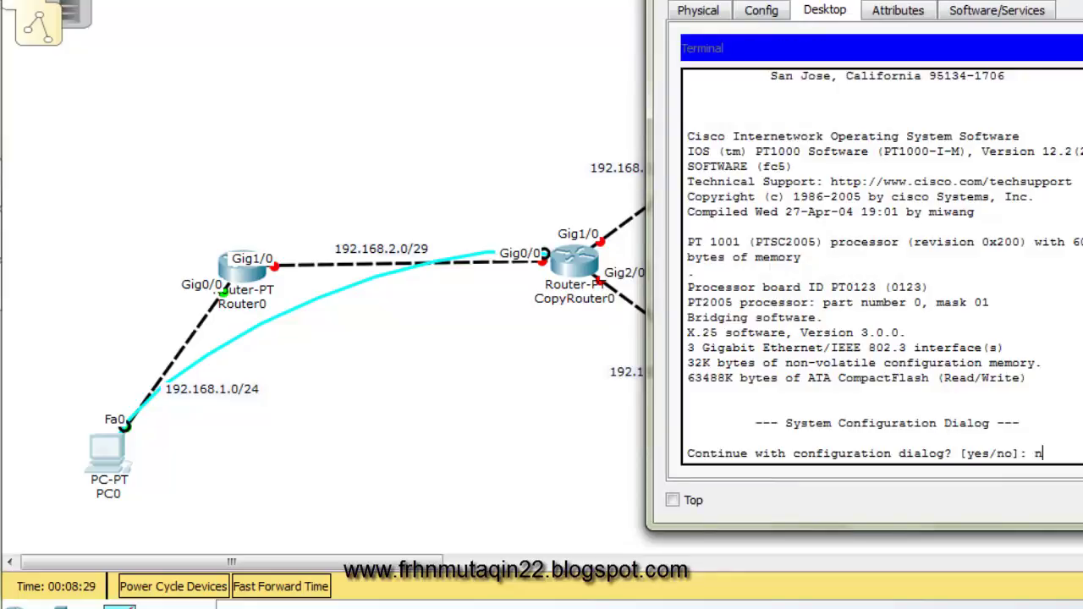
{"action": "key", "text": "Return"}
{"action": "key", "text": "Return"}
{"action": "key", "text": "Return"}
- Enter CopyRouter0's global configuration mode and set its hostname to the owner's first name followed by R2
{"action": "type", "text": "en"}
{"action": "key", "text": "Return"}
{"action": "type", "text": "conf t"}
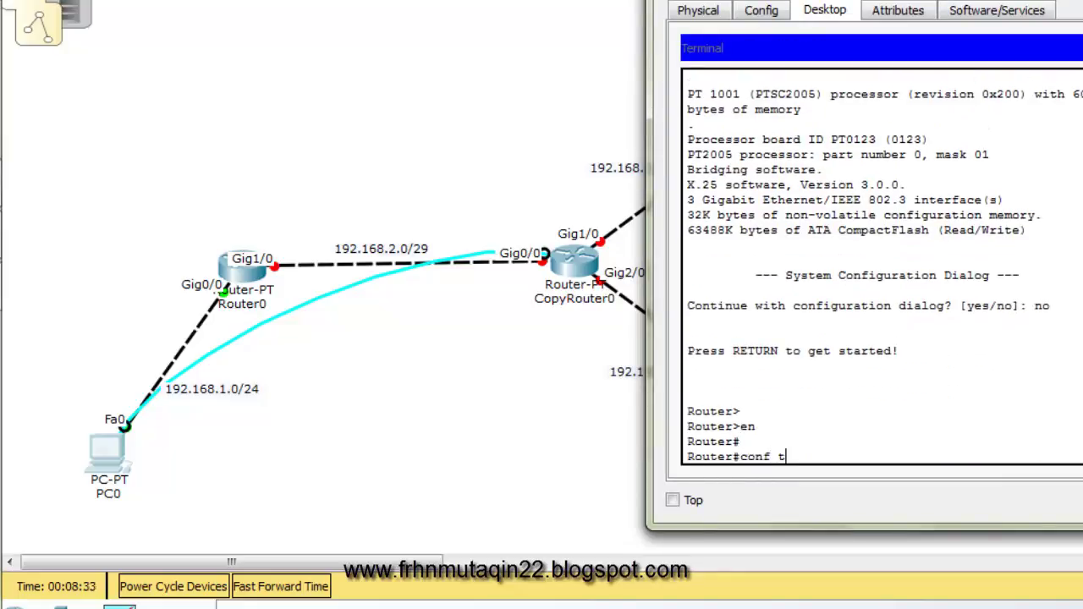
{"action": "key", "text": "Return"}
{"action": "type", "text": "host Farhan"}
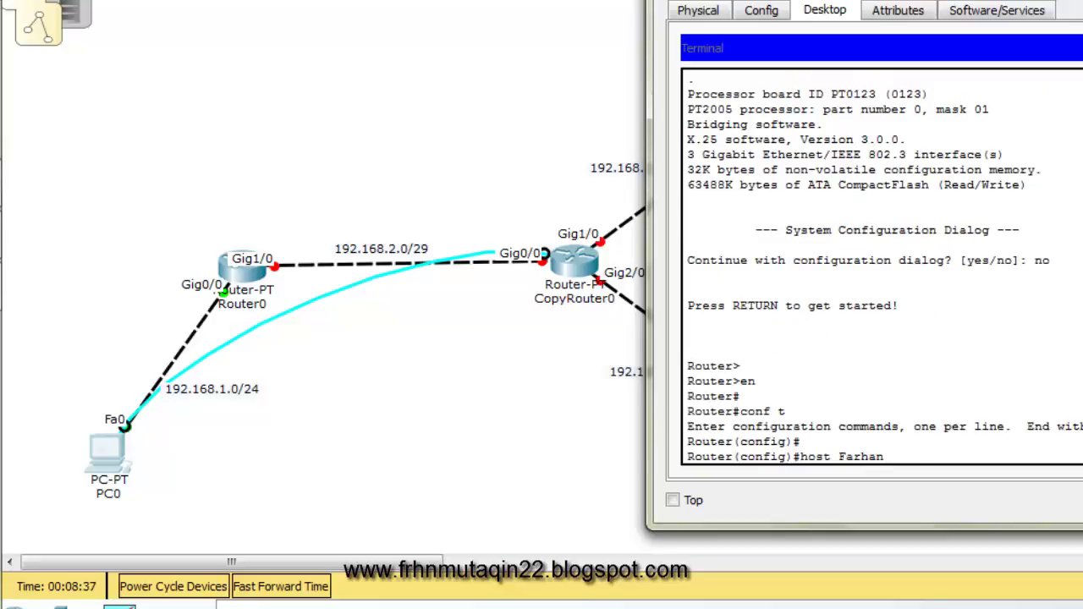
{"action": "type", "text": "R2"}
{"action": "key", "text": "Return"}
- Assign IP address 192.168.2.2 with mask 255.255.255.248 to CopyRouter0's gig0/0 interface
{"action": "type", "text": "i"}
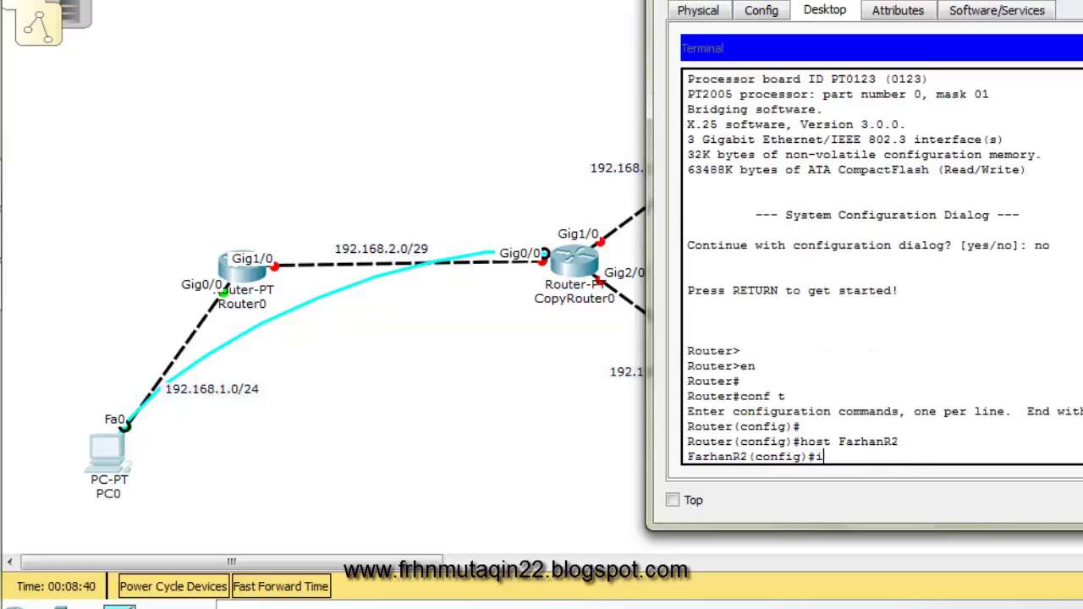
{"action": "type", "text": "nt gig0"}
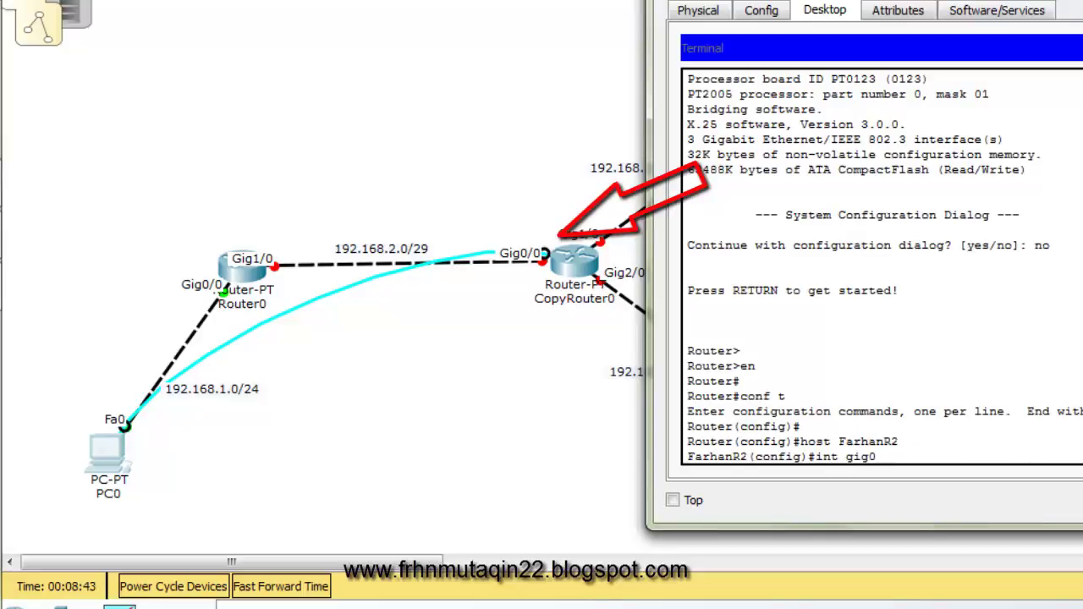
{"action": "type", "text": "/0"}
{"action": "key", "text": "Return"}
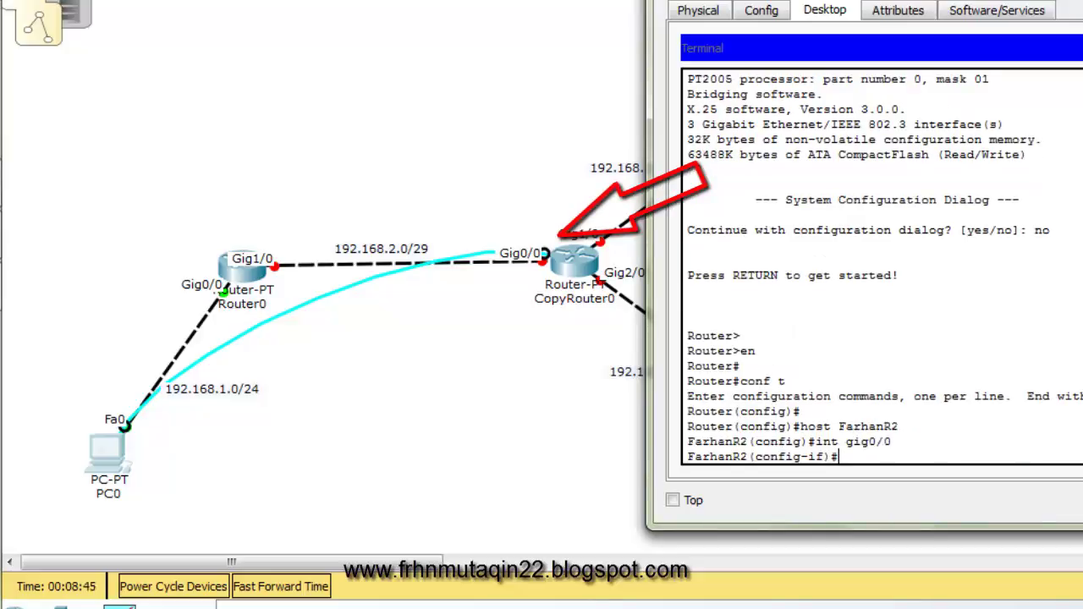
{"action": "type", "text": "ip"}
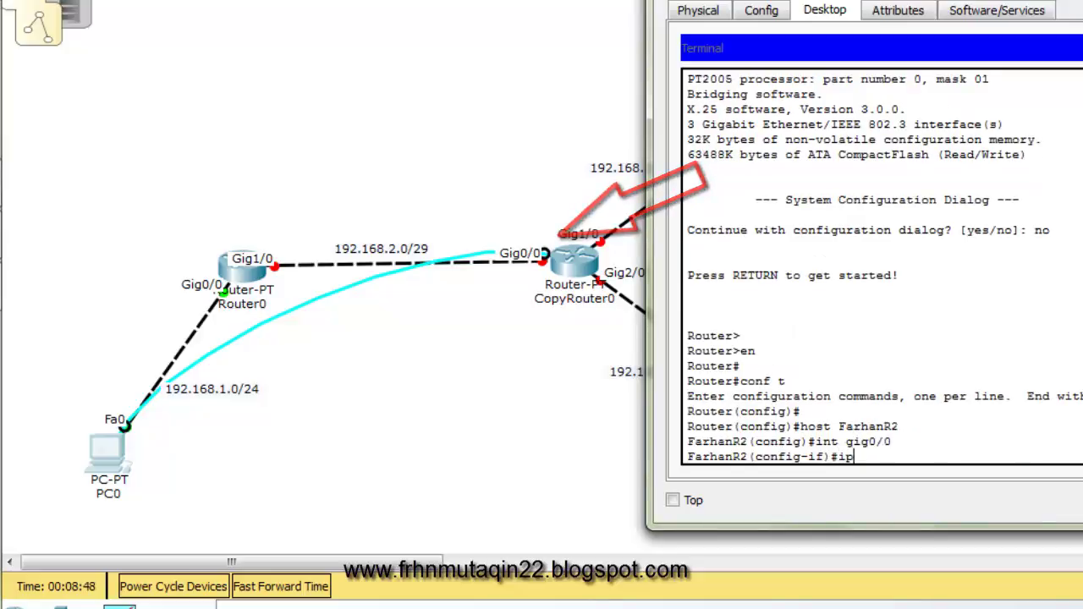
{"action": "type", "text": " add 192.168.2"}
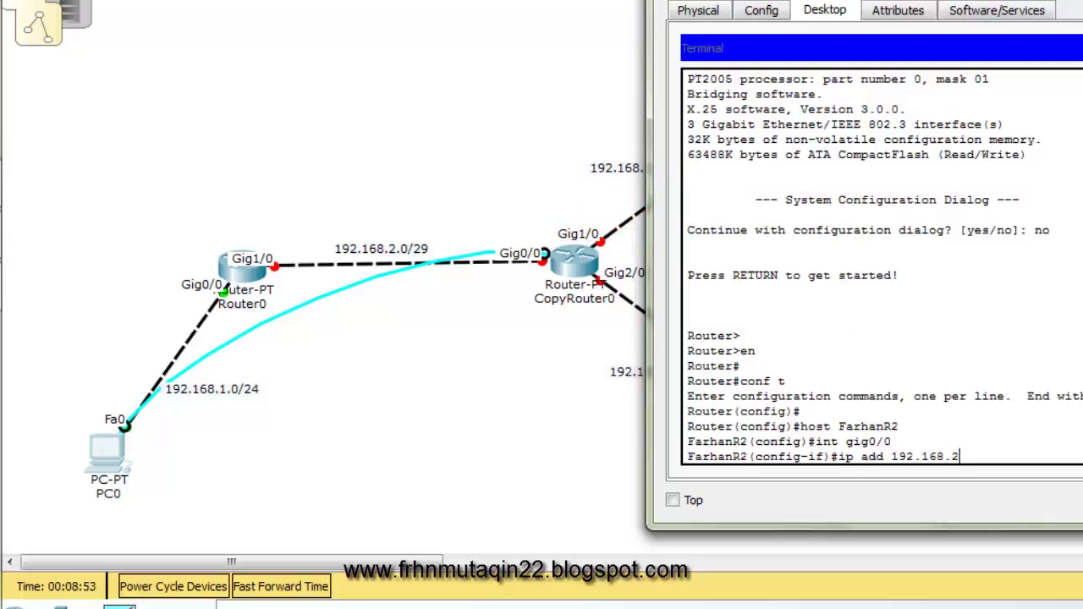
{"action": "type", "text": ".2 255.255.255.24"}
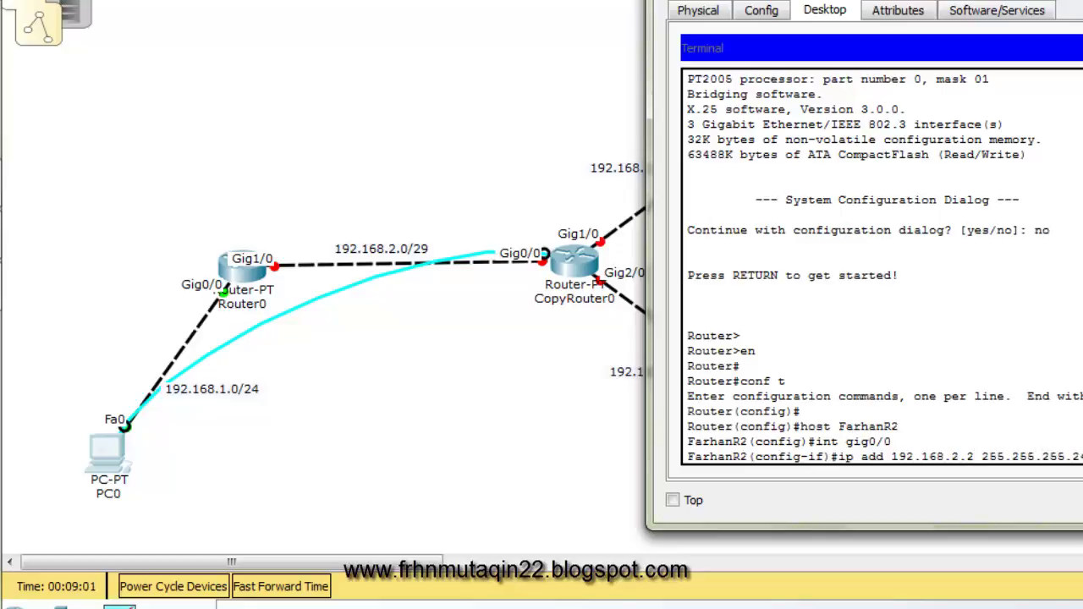
{"action": "key", "text": "Return"}
- Enable CopyRouter0's gig0/0 interface with no shutdown and exit back to global configuration mode
{"action": "type", "text": "no shutdwo"}
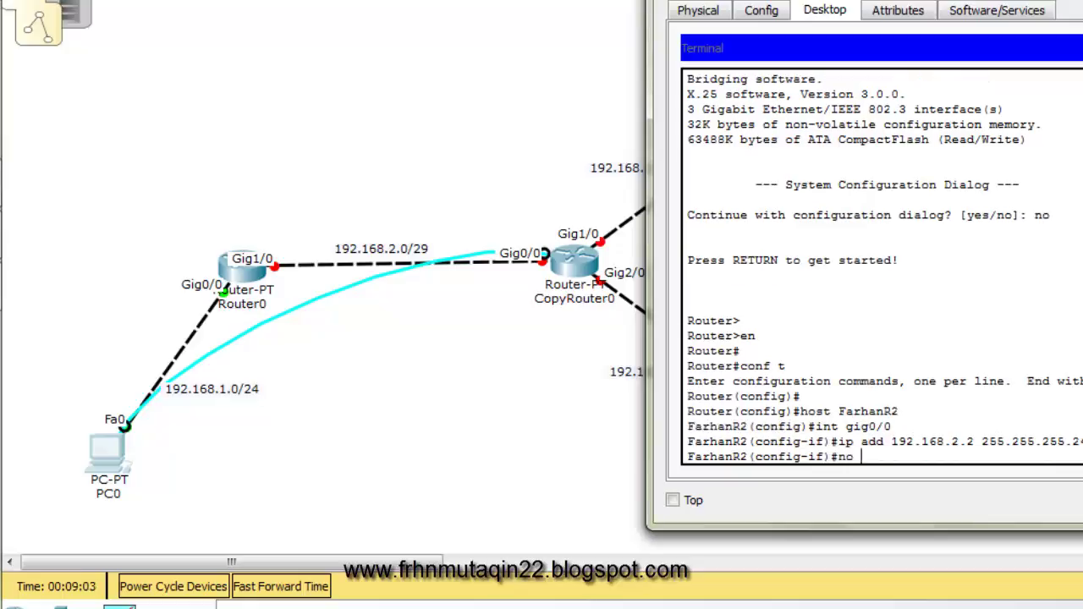
{"action": "key", "text": "BackSpace"}
{"action": "key", "text": "BackSpace"}
{"action": "type", "text": "own"}
{"action": "key", "text": "Return"}
{"action": "key", "text": "Return"}
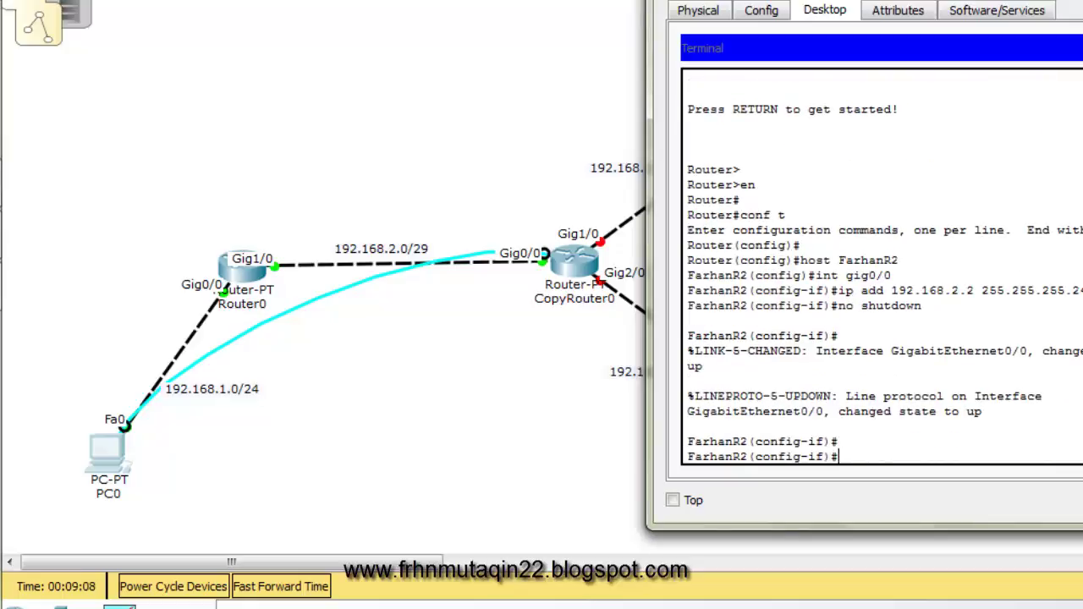
{"action": "type", "text": "ex"}
{"action": "key", "text": "Return"}
{"action": "key", "text": "Return"}
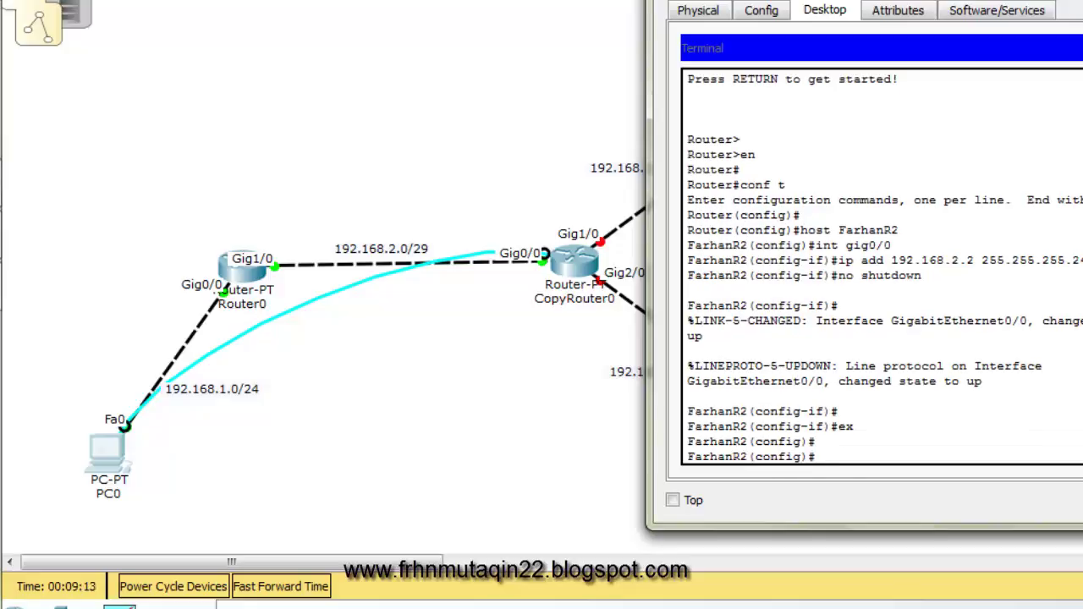
- Review Router0's command-line output for the gig1/0 configuration and link messages, closing its window when done
{"action": "left_click", "coordinate": [242, 271]}
{"action": "left_click", "coordinate": [616, 79]}
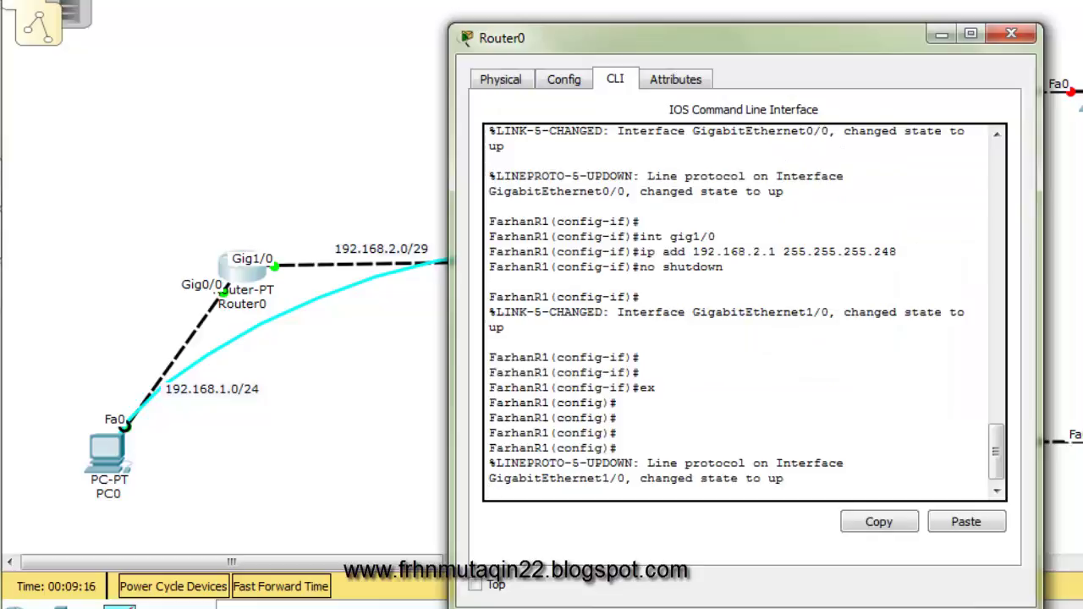
{"action": "left_click", "coordinate": [1011, 34]}
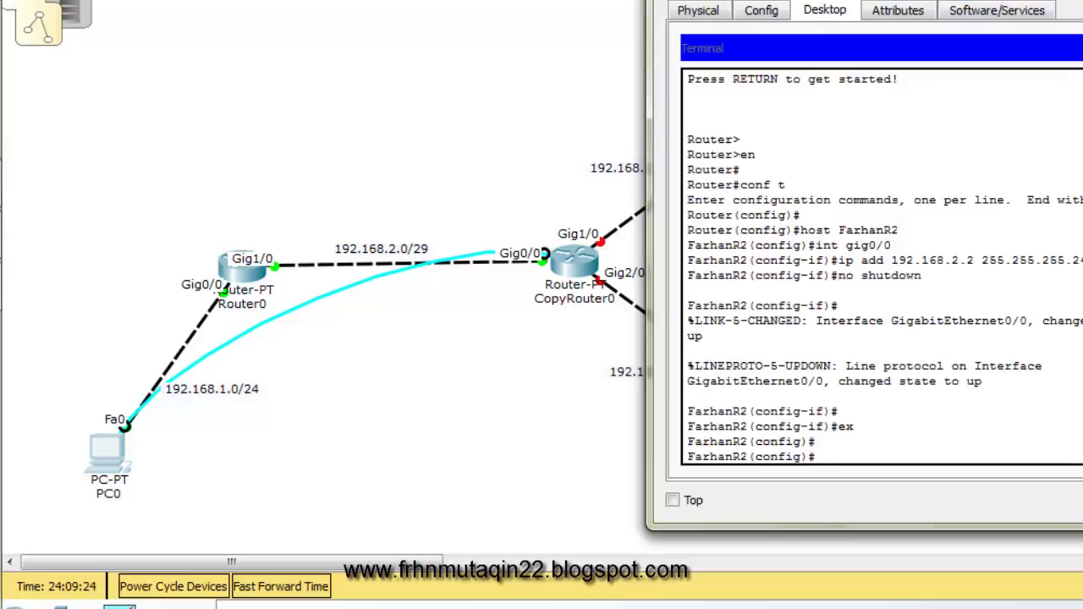
- Reposition PC0's terminal window so that CopyRouter0 and its interface labels are not covered
{"action": "left_click_drag", "start_coordinate": [846, 1], "coordinate": [1078, 1]}
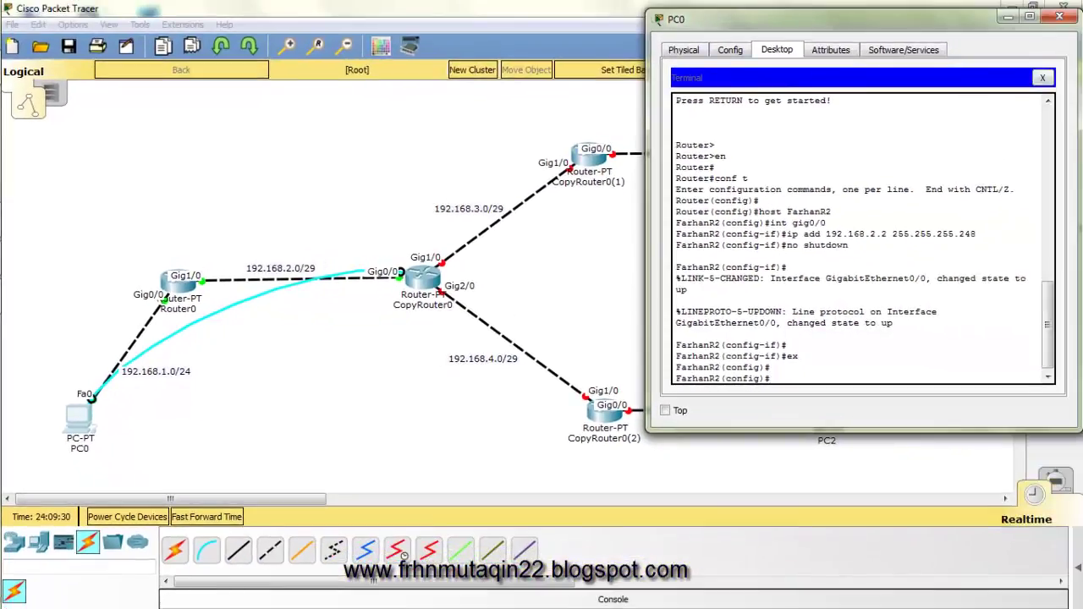
{"action": "left_click_drag", "start_coordinate": [931, 13], "coordinate": [232, 31]}
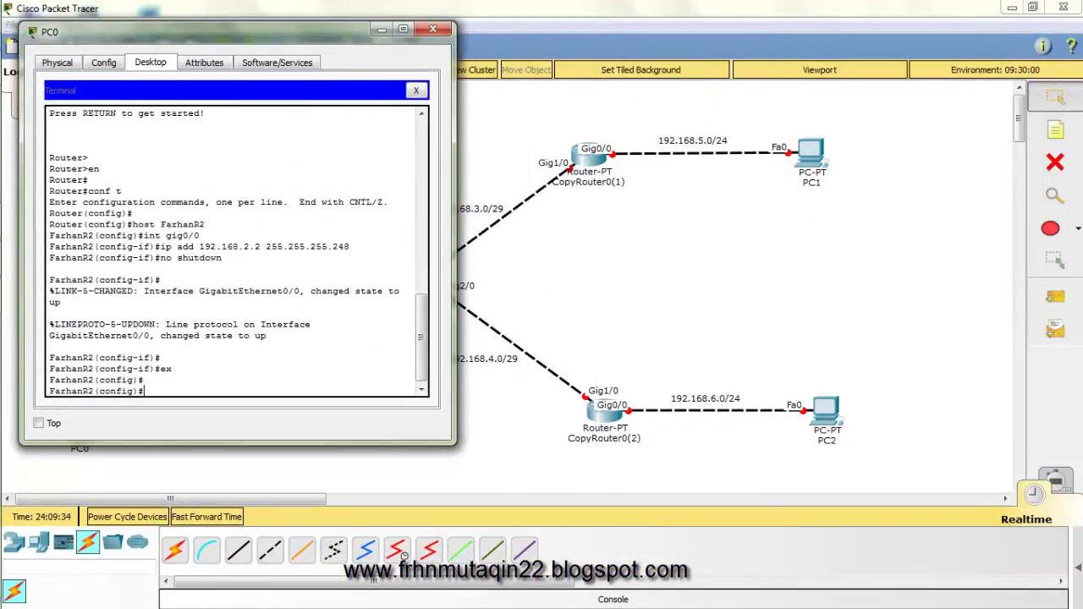
{"action": "left_click_drag", "start_coordinate": [237, 444], "coordinate": [237, 463]}
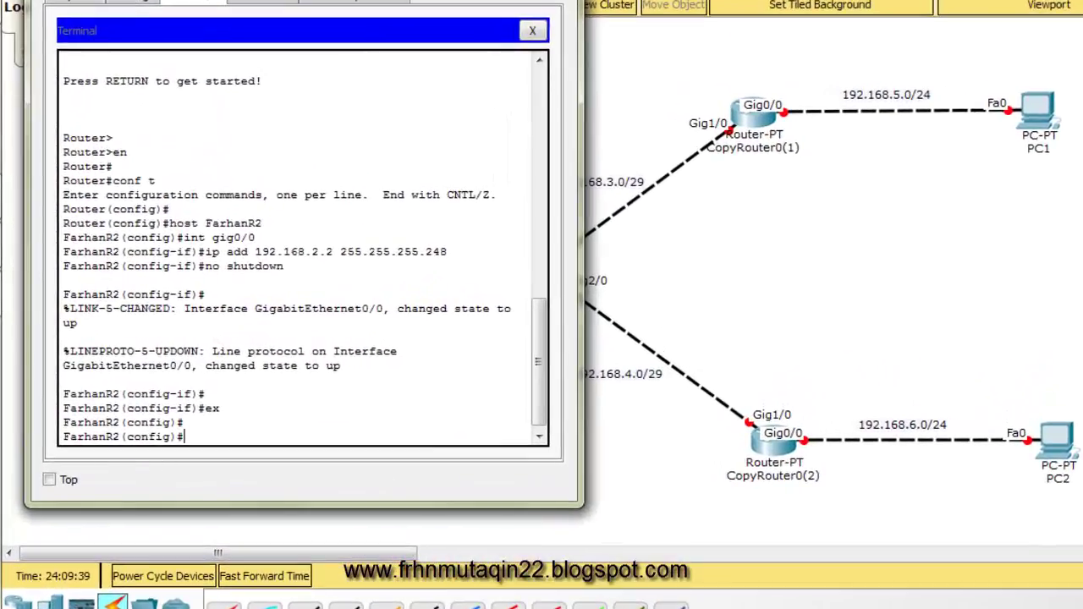
{"action": "left_click_drag", "start_coordinate": [303, 0], "coordinate": [792, 36]}
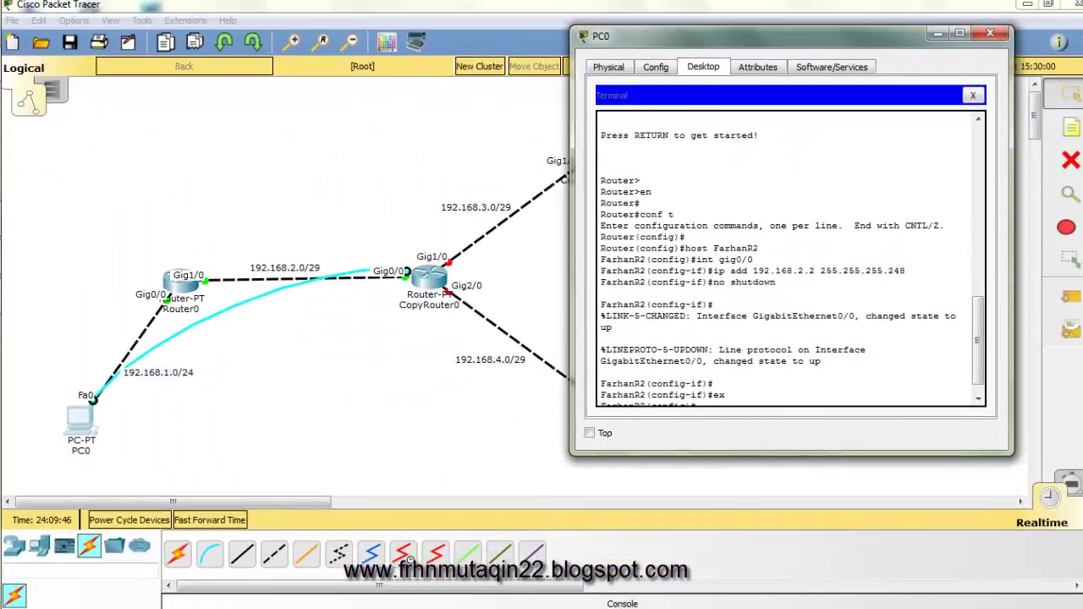
{"action": "left_click_drag", "start_coordinate": [792, 454], "coordinate": [792, 520]}
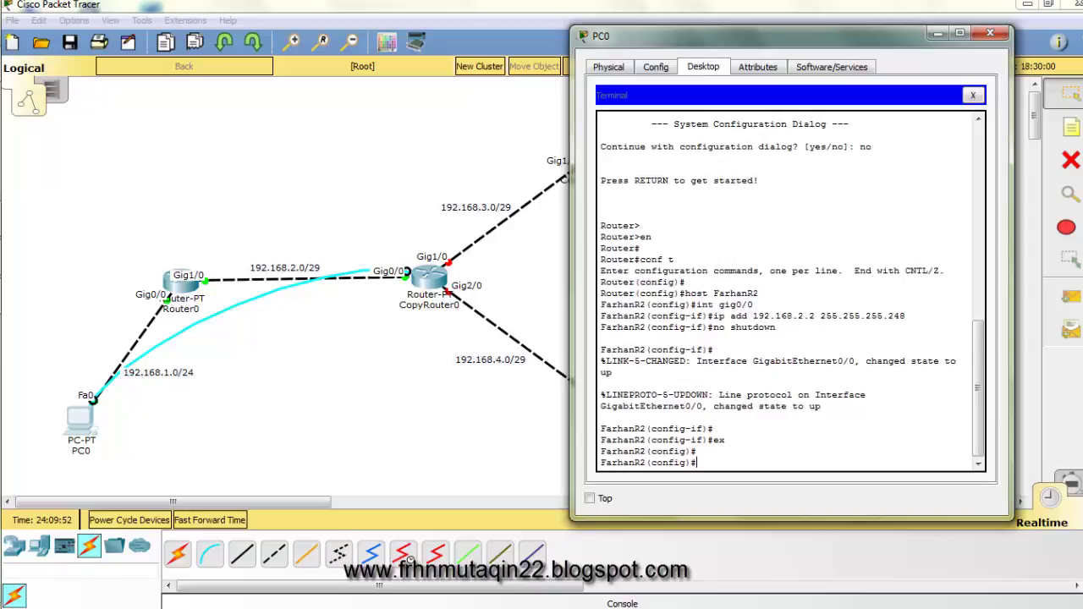
{"action": "key", "text": "Return"}
{"action": "key", "text": "Return"}
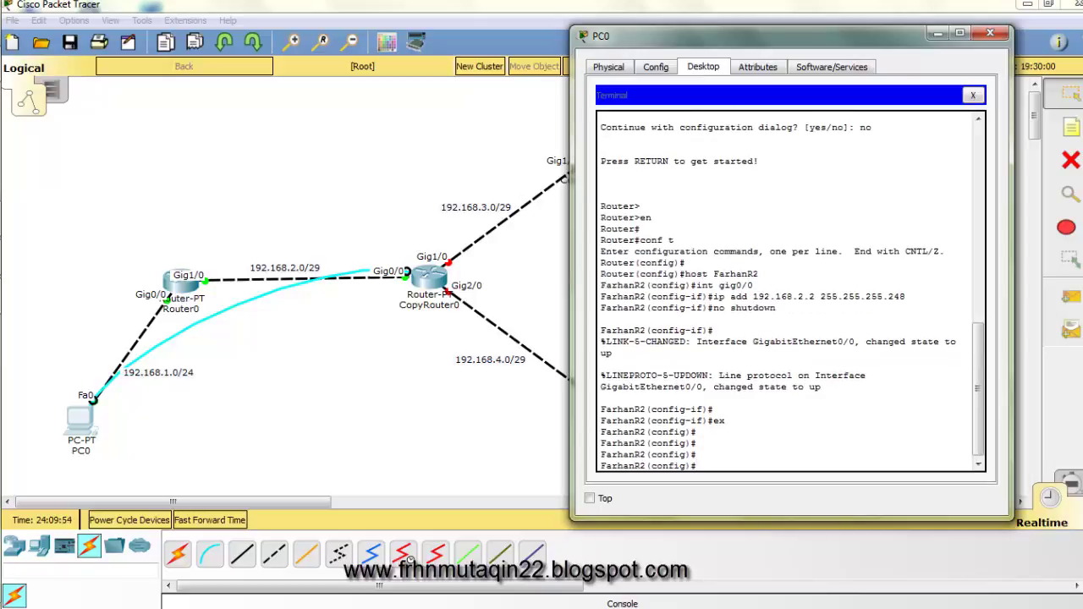
{"action": "left_click_drag", "start_coordinate": [792, 519], "coordinate": [792, 454]}
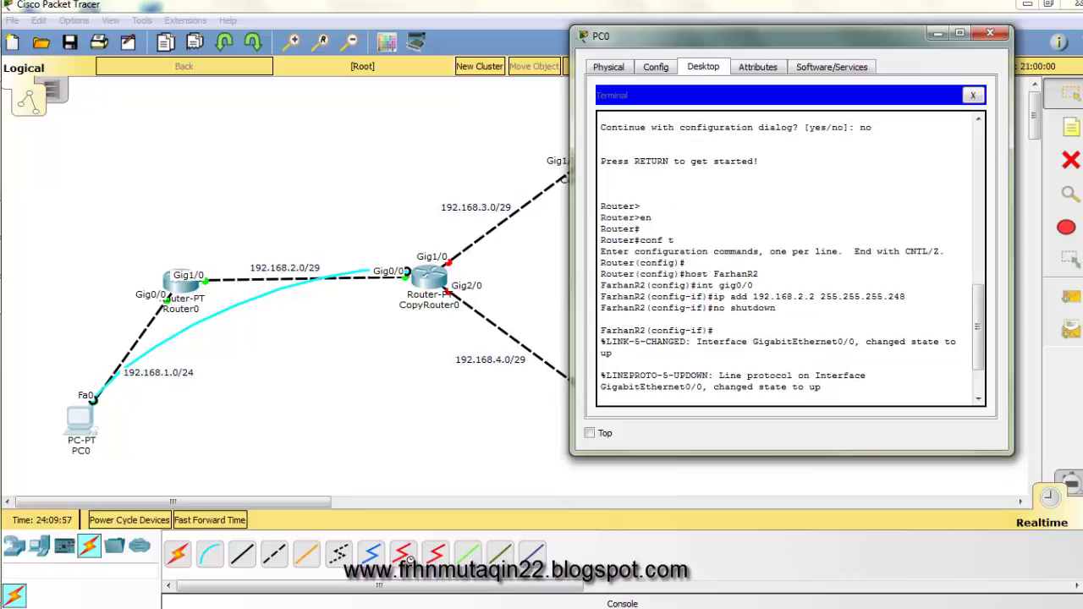
- Assign IP address 192.168.3.1 with mask 255.255.255.248 to CopyRouter0's gig1/0 interface
{"action": "key", "text": "Return"}
{"action": "key", "text": "Return"}
{"action": "key", "text": "Return"}
{"action": "key", "text": "Return"}
{"action": "type", "text": "in"}
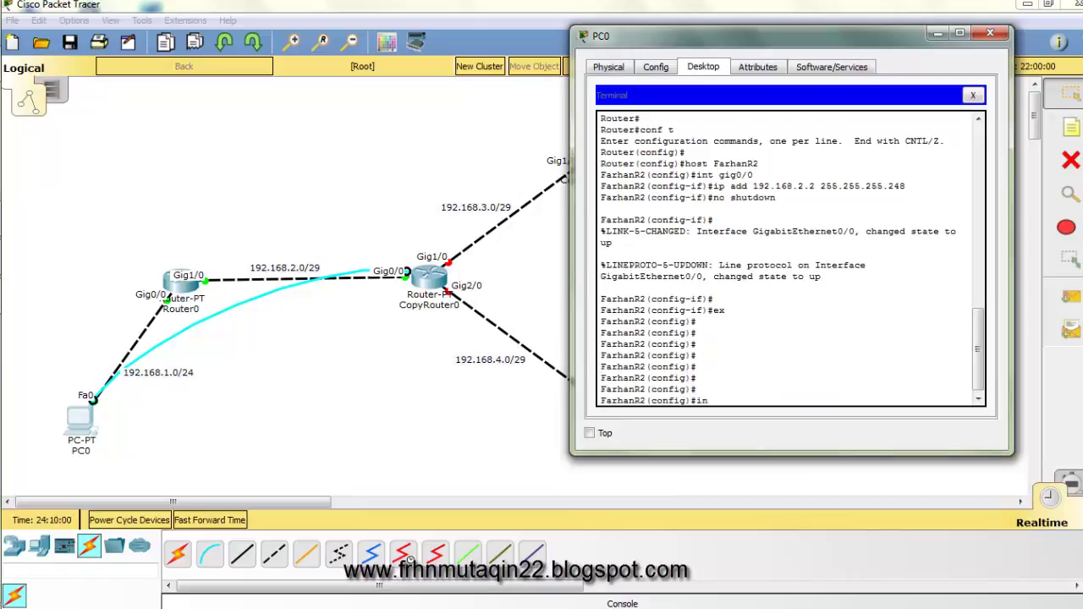
{"action": "type", "text": "t gig1/0"}
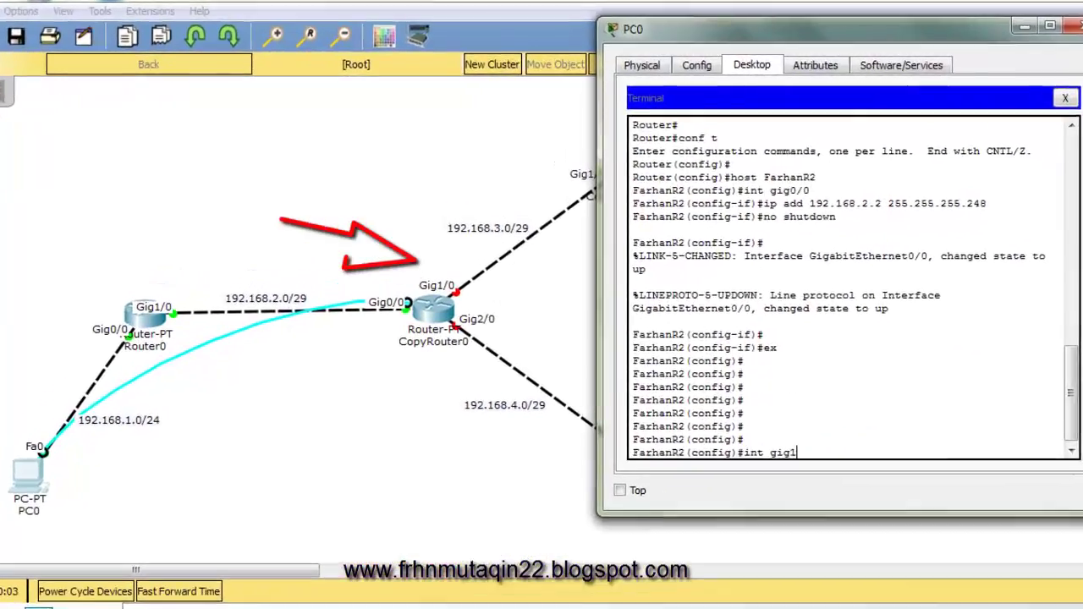
{"action": "key", "text": "Return"}
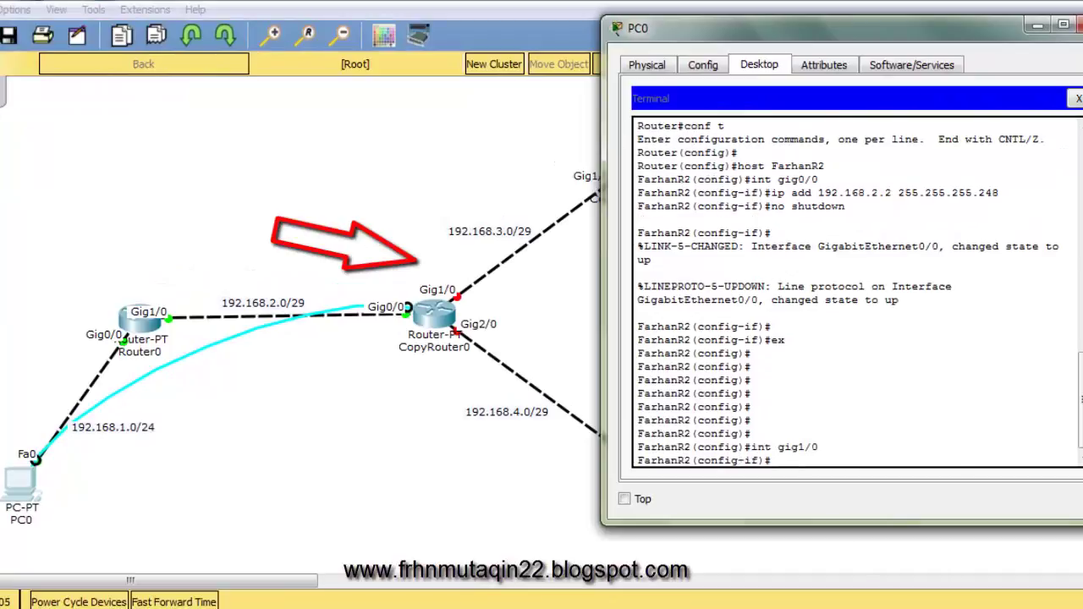
{"action": "type", "text": "ip add 192.168."}
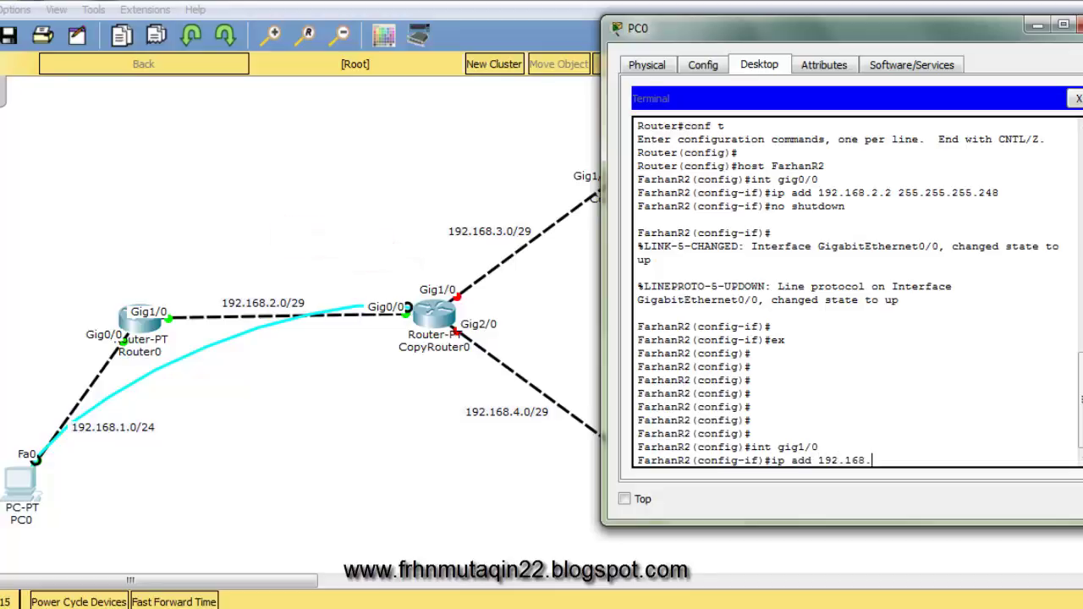
{"action": "type", "text": "3.1 255.255.255.248"}
{"action": "key", "text": "Return"}
- Enable CopyRouter0's gig1/0 interface with no shutdown
{"action": "type", "text": "no shutdwo"}
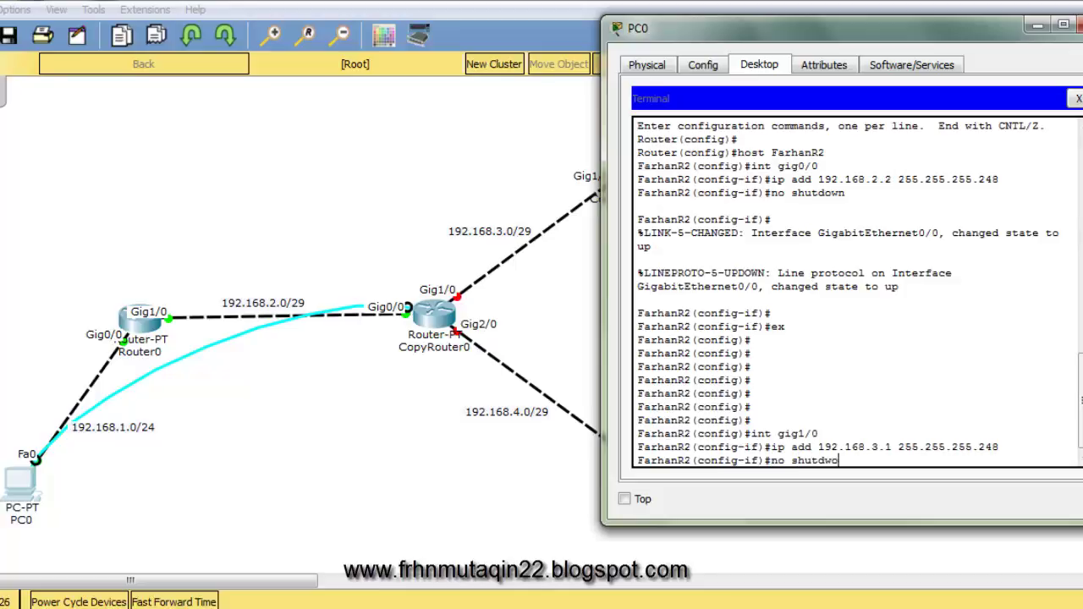
{"action": "key", "text": "BackSpace"}
{"action": "key", "text": "BackSpace"}
{"action": "key", "text": "BackSpace"}
{"action": "key", "text": "Tab"}
{"action": "key", "text": "Return"}
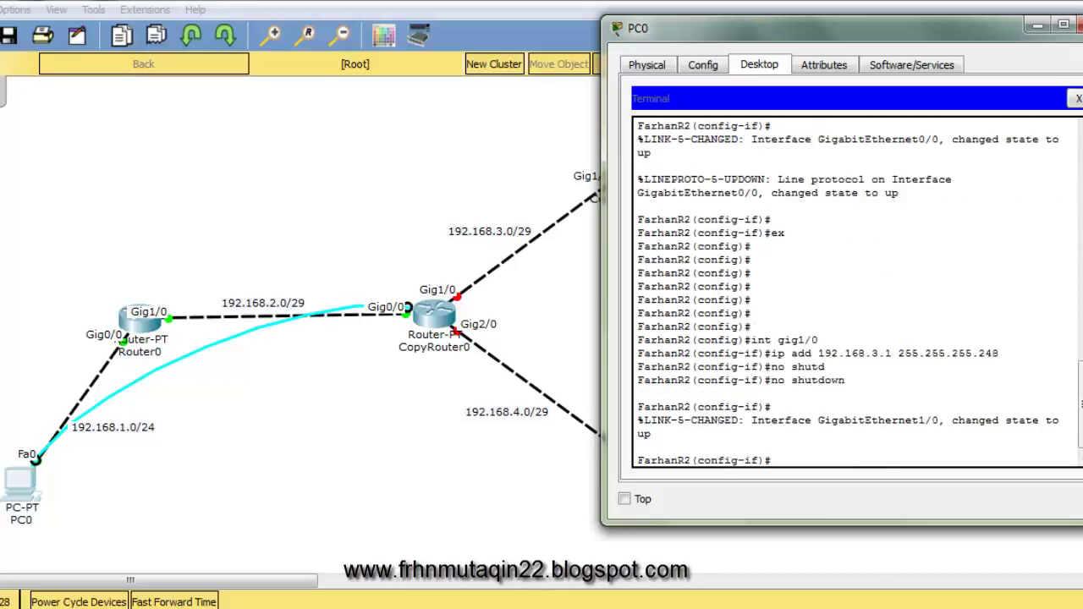
{"action": "key", "text": "Return"}
{"action": "type", "text": "exe"}
{"action": "key", "text": "BackSpace"}
{"action": "key", "text": "BackSpace"}
{"action": "key", "text": "BackSpace"}
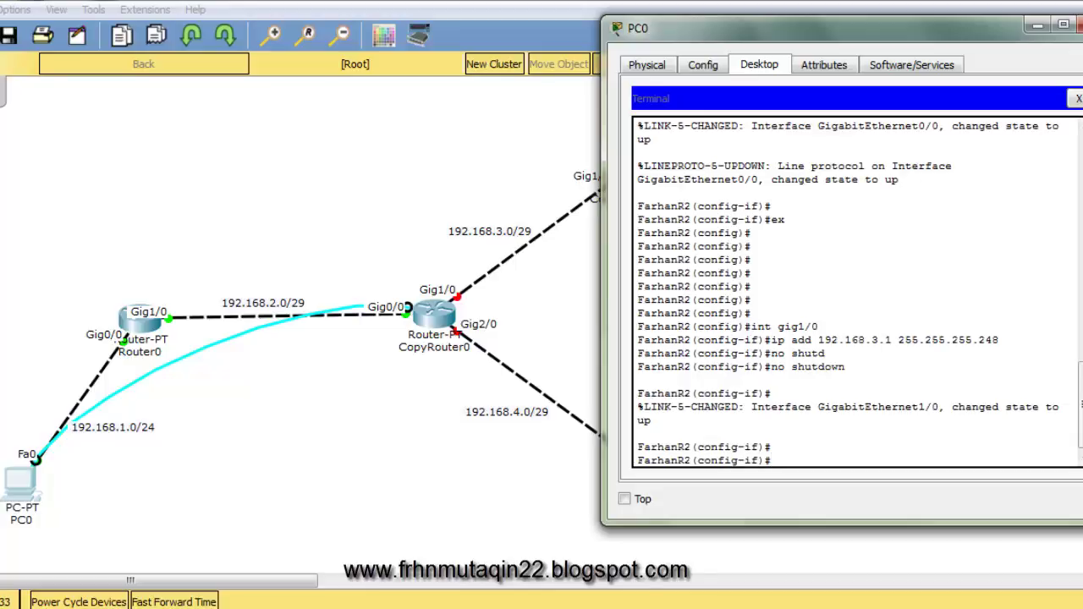
- Assign IP address 192.168.4.1 with mask 255.255.255.248 to CopyRouter0's gig2/0 interface
{"action": "type", "text": "int gig2/"}
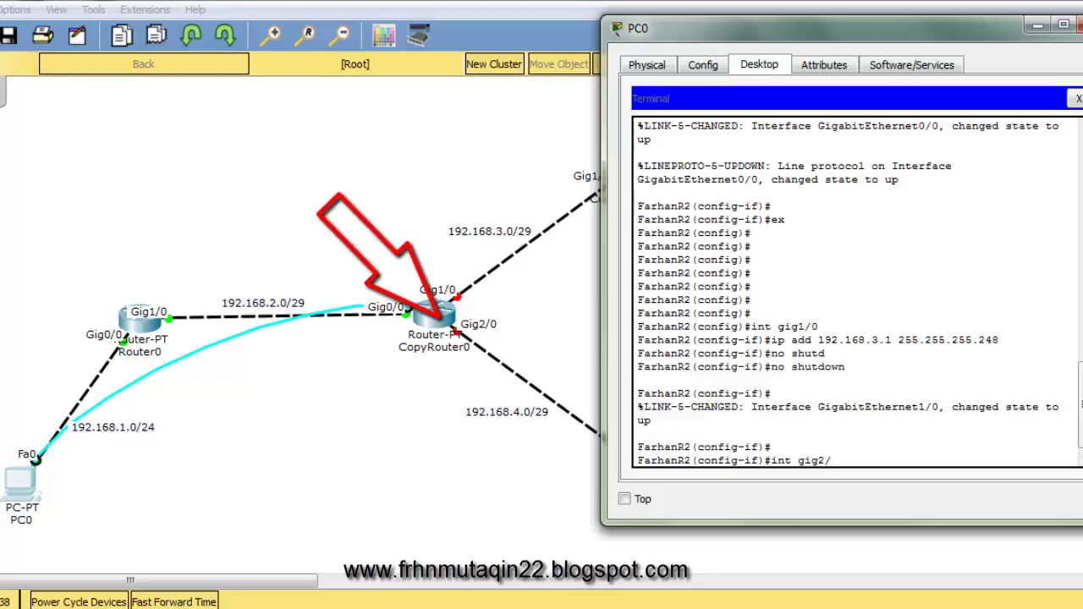
{"action": "type", "text": "0"}
{"action": "key", "text": "Return"}
{"action": "type", "text": "ip "}
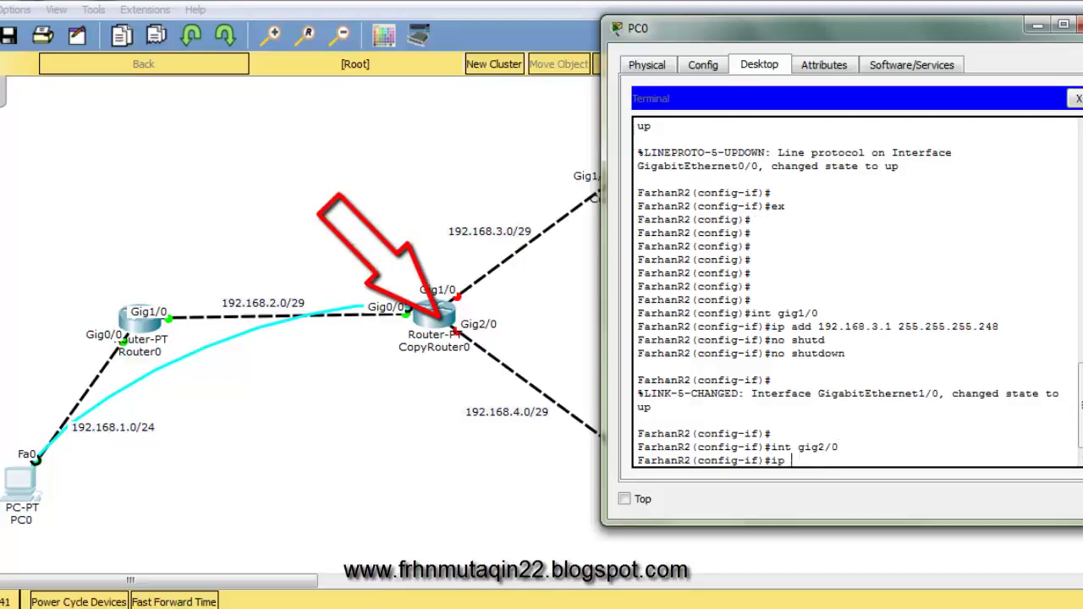
{"action": "type", "text": "add 192.168."}
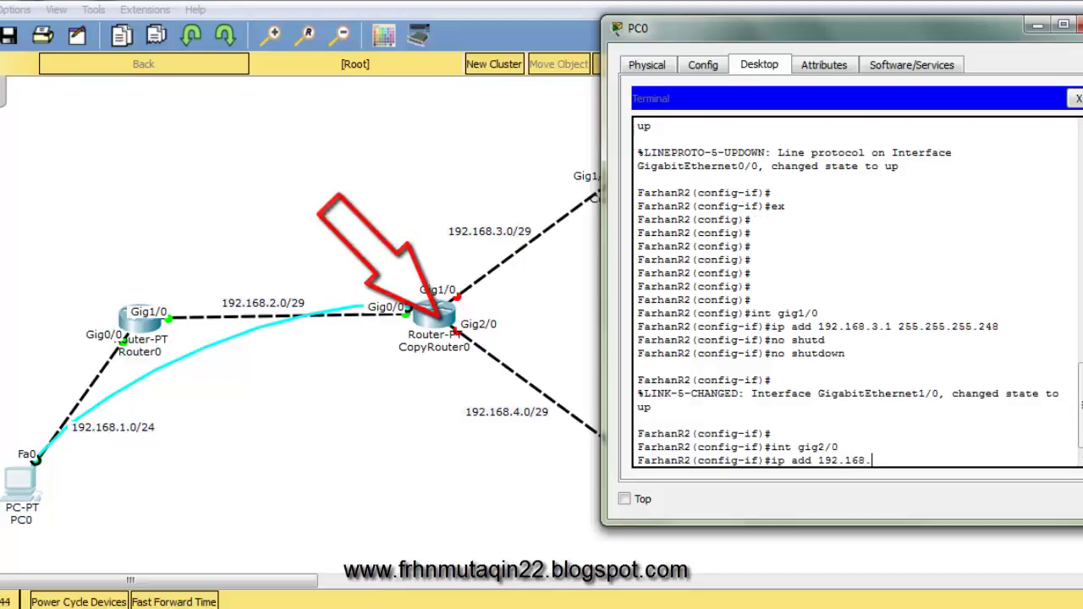
{"action": "type", "text": "3.1"}
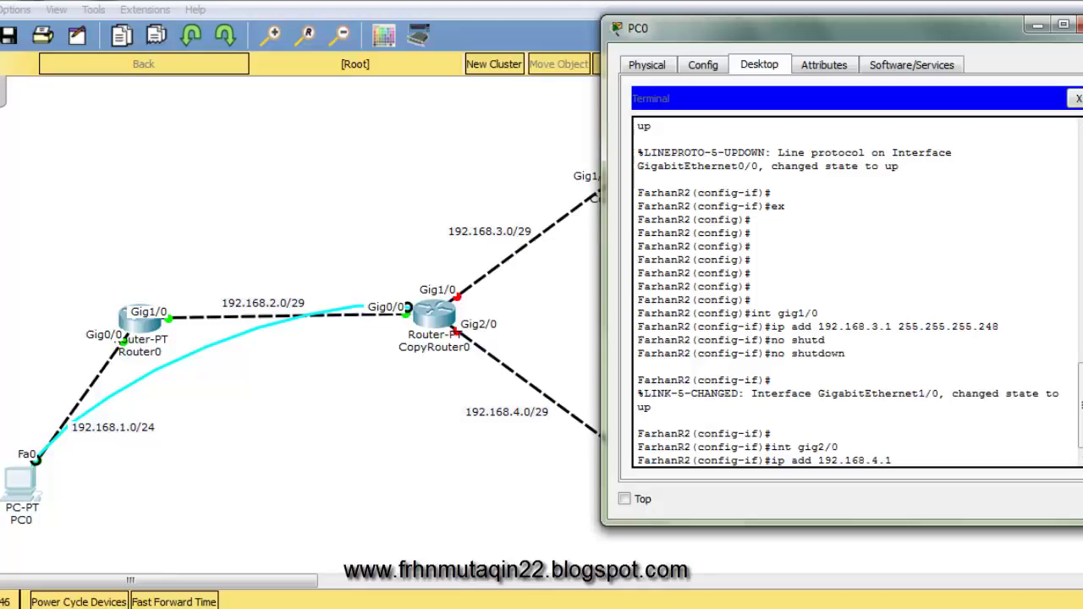
{"action": "type", "text": " 255.255.255.24"}
{"action": "type", "text": "8"}
{"action": "key", "text": "Return"}
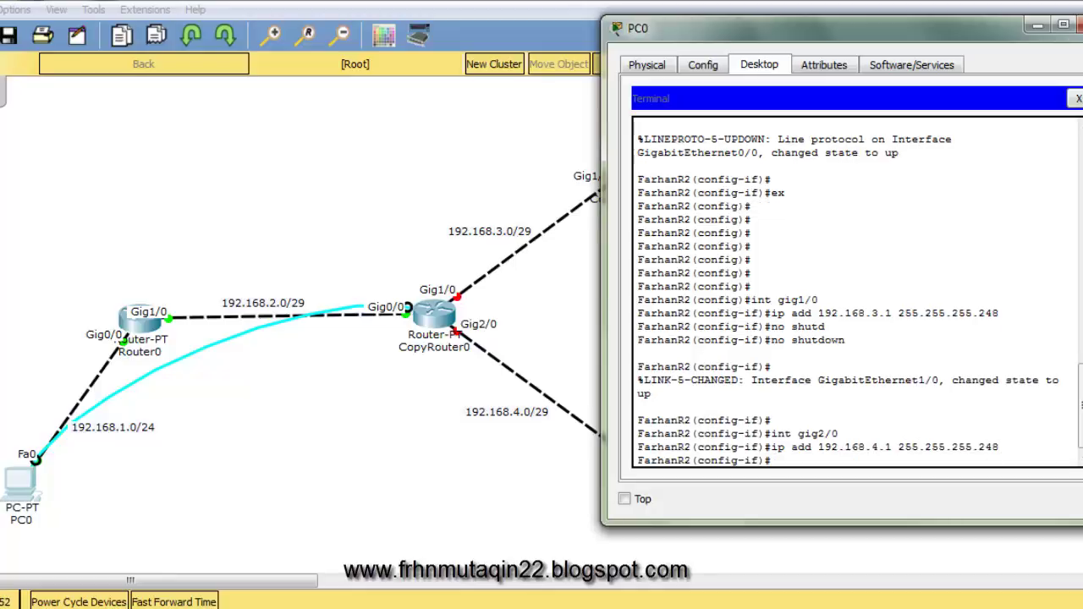
{"action": "key", "text": "Return"}
- Enable CopyRouter0's gig2/0 interface with no shutdown
{"action": "type", "text": "no shutdwon"}
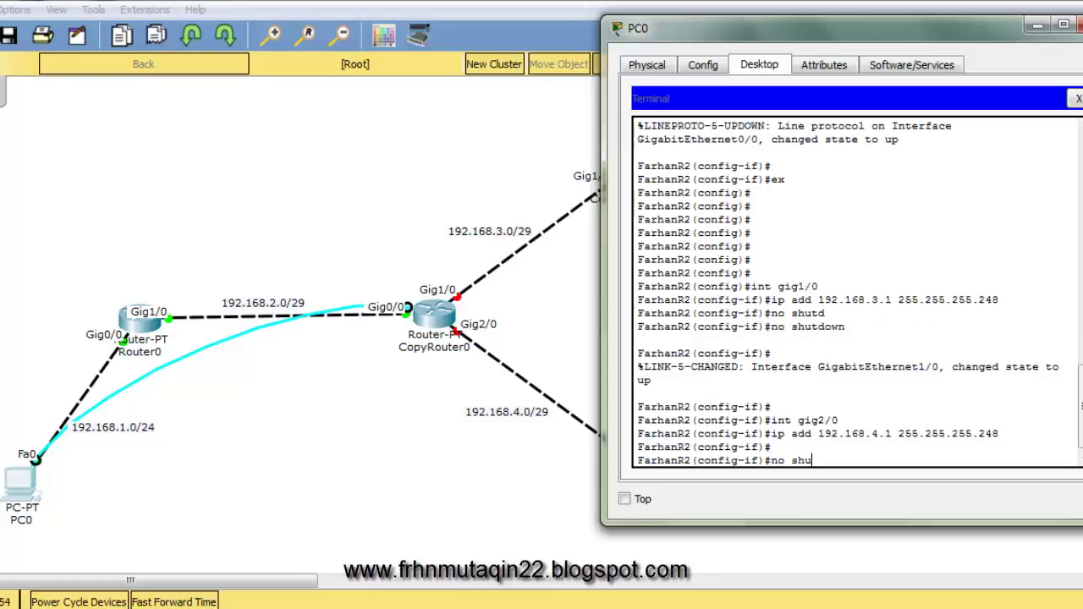
{"action": "key", "text": "BackSpace"}
{"action": "key", "text": "BackSpace"}
{"action": "key", "text": "BackSpace"}
{"action": "key", "text": "Tab"}
{"action": "key", "text": "Return"}
- Exit CopyRouter0's interface configuration and close PC0's terminal
{"action": "type", "text": "exit"}
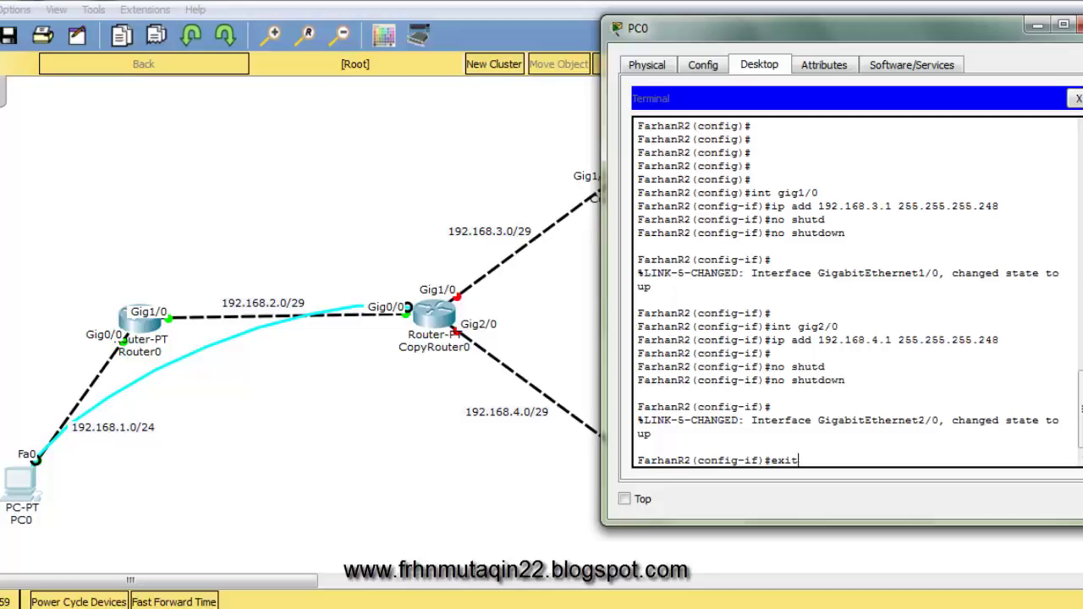
{"action": "key", "text": "Return"}
{"action": "key", "text": "Return"}
{"action": "key", "text": "Return"}
{"action": "left_click", "coordinate": [1077, 99]}
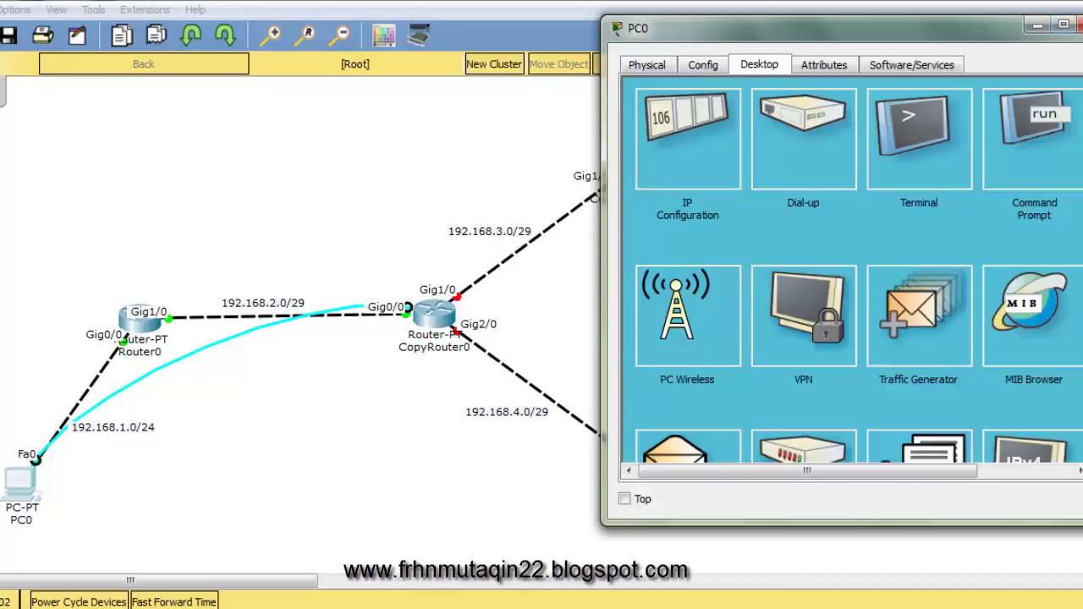
- Close PC0's window and delete the console cable between PC0 and CopyRouter0
{"action": "left_click", "coordinate": [1080, 25]}
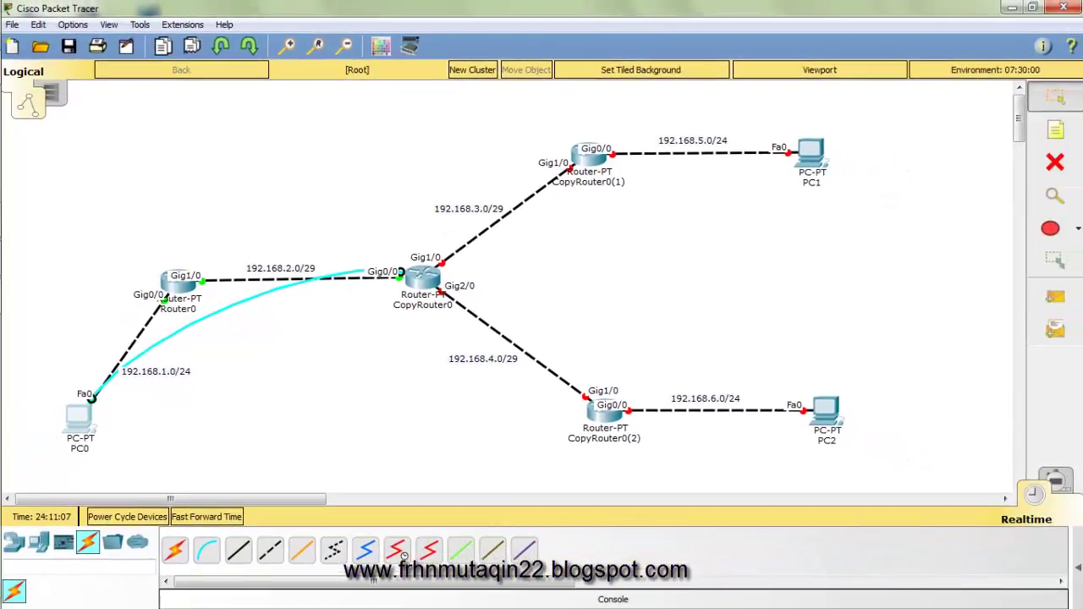
{"action": "key", "text": "Delete"}
{"action": "key", "text": "Return"}
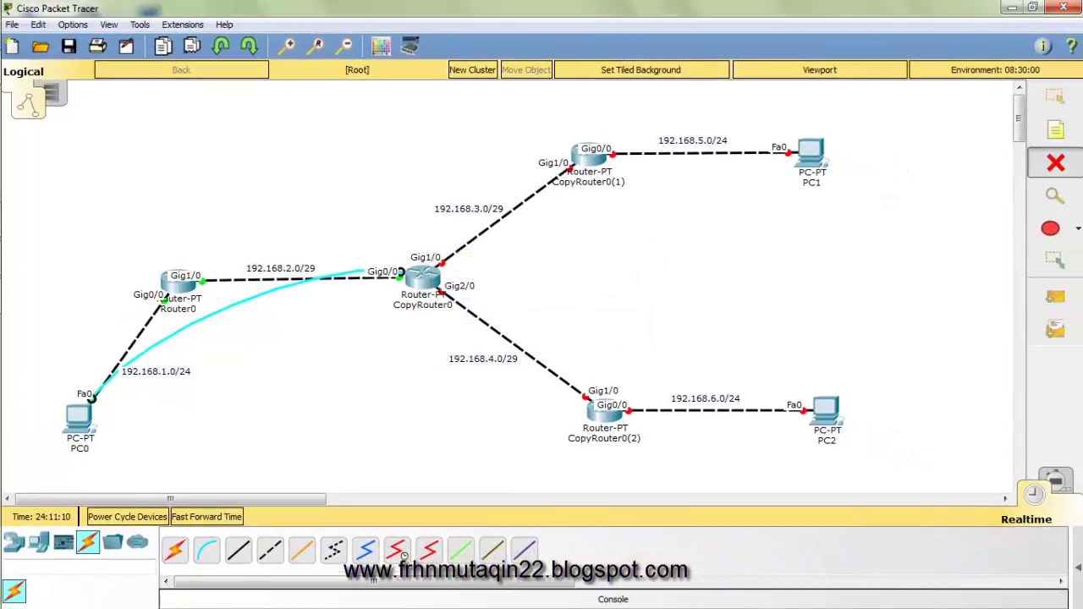
- Connect a console cable from PC0's RS 232 port to CopyRouter0(1)'s Console port
{"action": "left_click", "coordinate": [207, 550]}
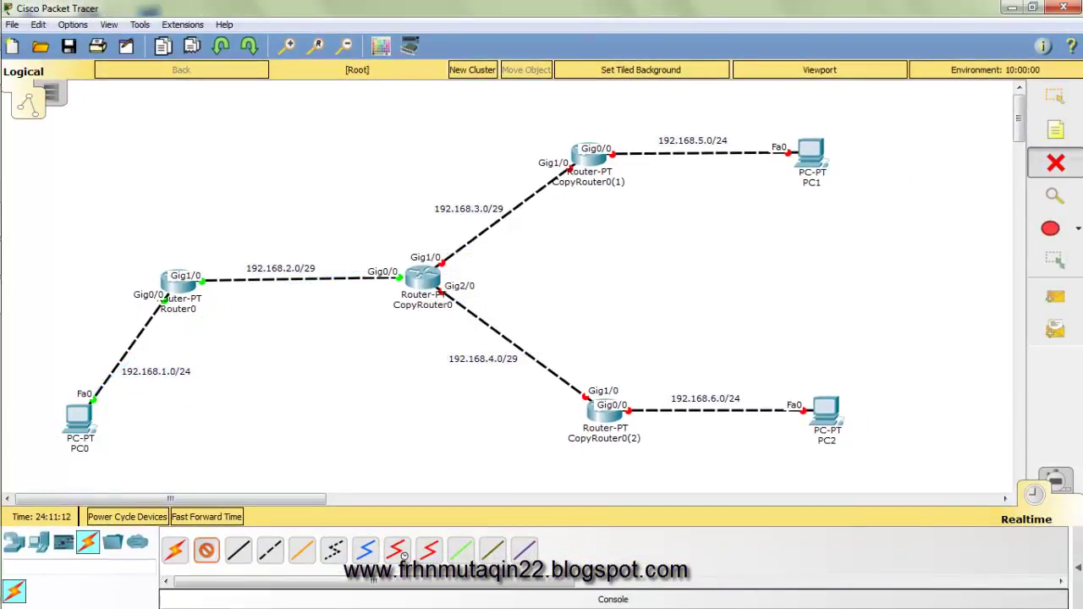
{"action": "left_click", "coordinate": [78, 423]}
{"action": "left_click", "coordinate": [116, 439]}
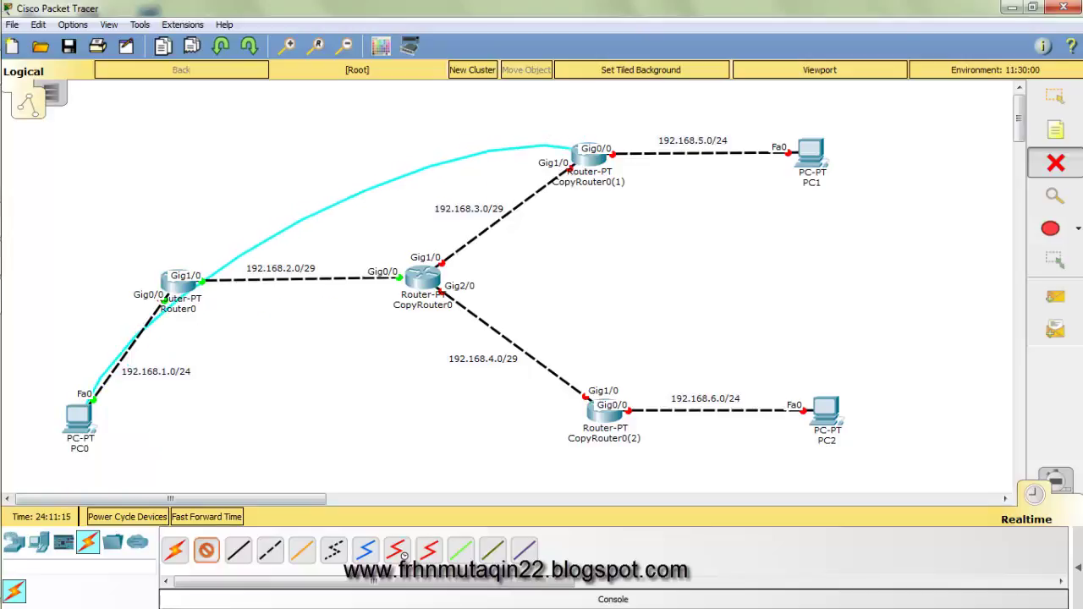
{"action": "left_click", "coordinate": [583, 158]}
{"action": "left_click", "coordinate": [627, 183]}
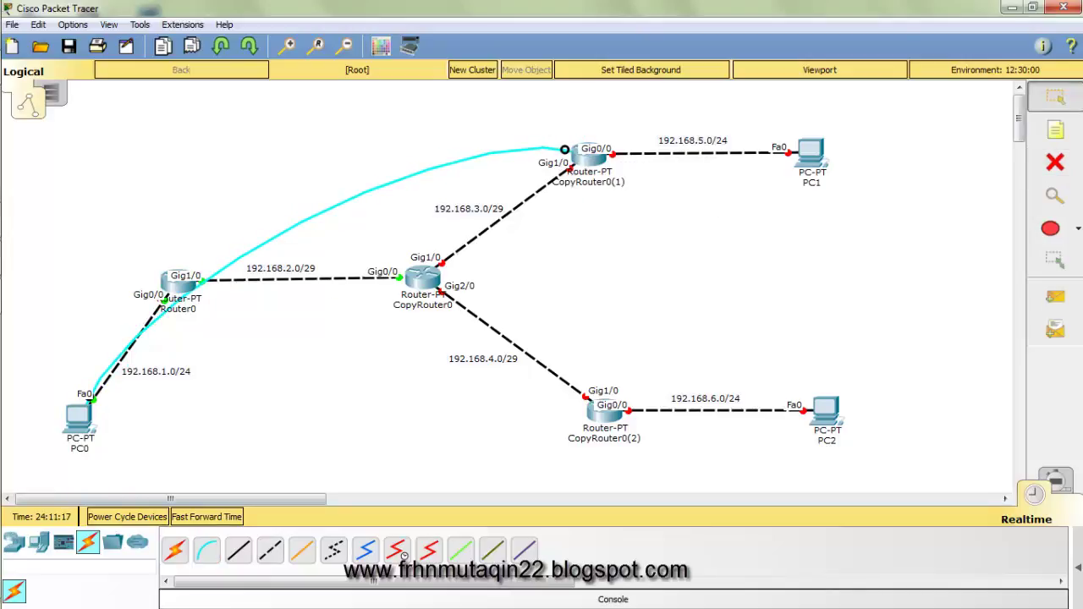
- Open PC0's terminal with the default port settings and answer no to the router's initial configuration dialog
{"action": "left_click", "coordinate": [78, 417]}
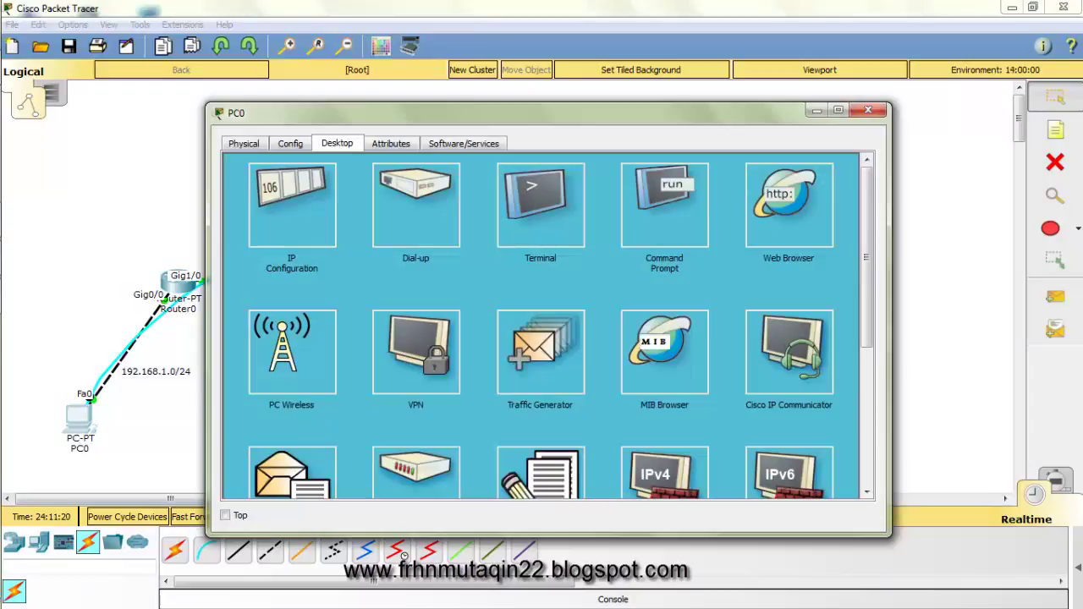
{"action": "left_click_drag", "start_coordinate": [291, 321], "coordinate": [454, 322]}
{"action": "left_click_drag", "start_coordinate": [644, 124], "coordinate": [813, 45]}
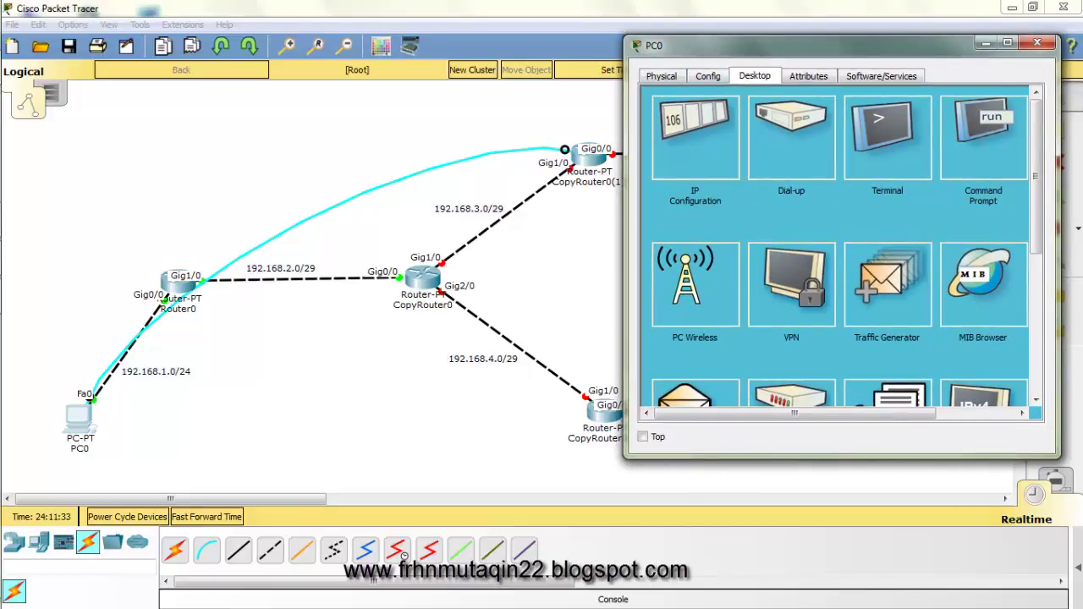
{"action": "left_click", "coordinate": [888, 136]}
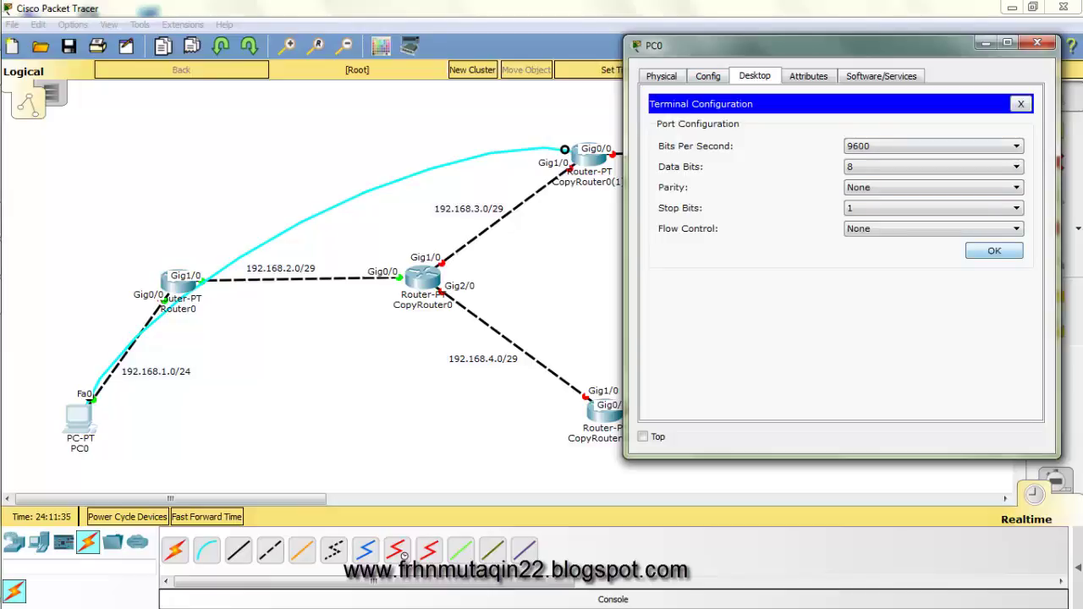
{"action": "left_click", "coordinate": [987, 249]}
{"action": "type", "text": "no"}
{"action": "key", "text": "Return"}
{"action": "key", "text": "Return"}
{"action": "key", "text": "Return"}
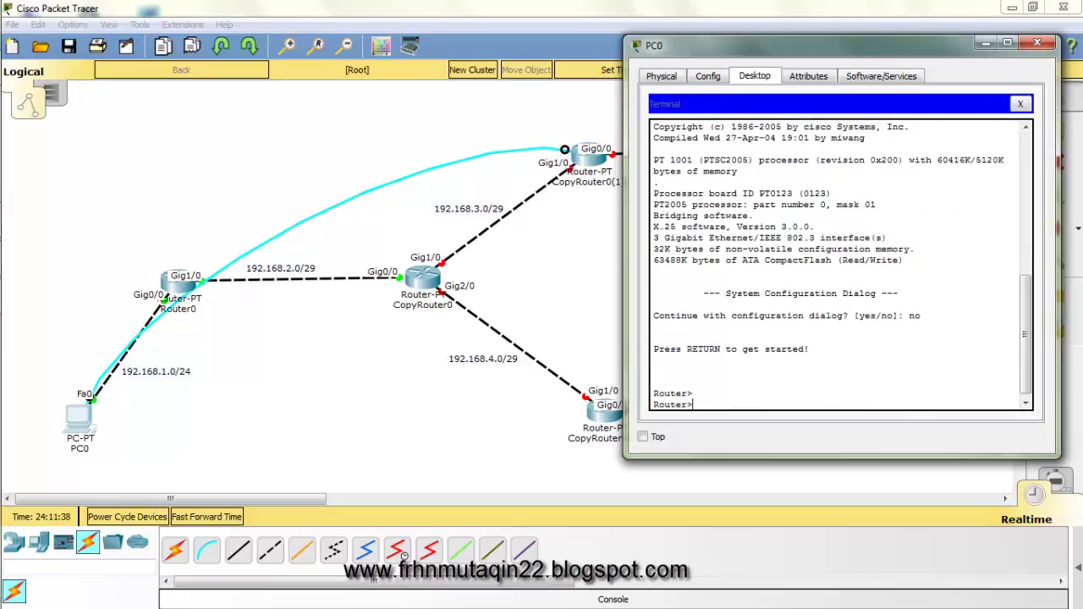
- Enter CopyRouter0(1)'s global configuration mode and set its hostname to the author's first name followed by R3
{"action": "type", "text": "en"}
{"action": "key", "text": "Return"}
{"action": "type", "text": "conf"}
{"action": "type", "text": "t"}
{"action": "key", "text": "Return"}
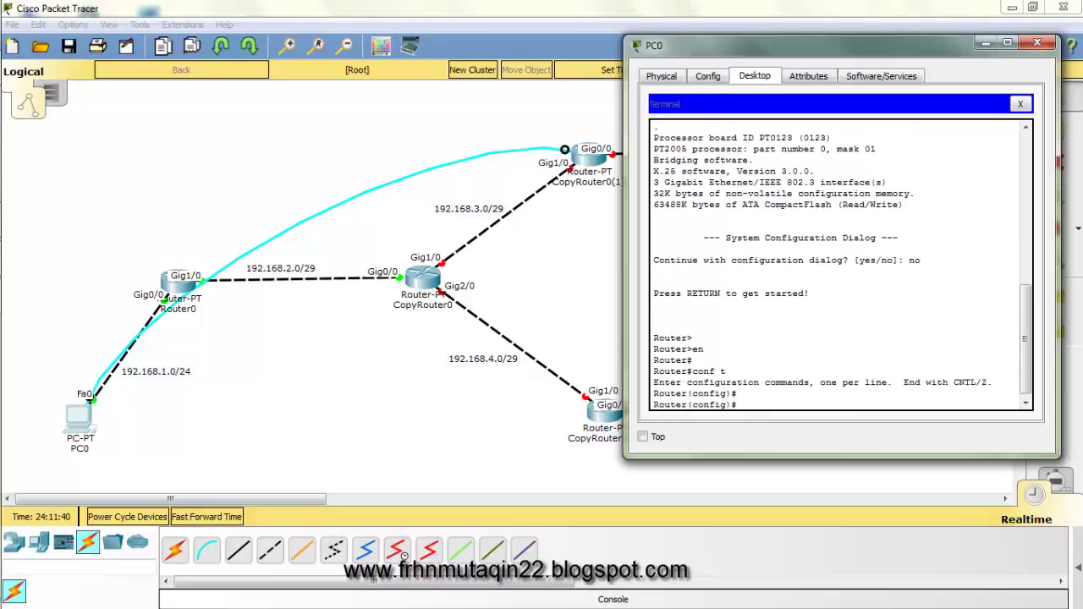
{"action": "type", "text": "hos"}
{"action": "key", "text": "Tab"}
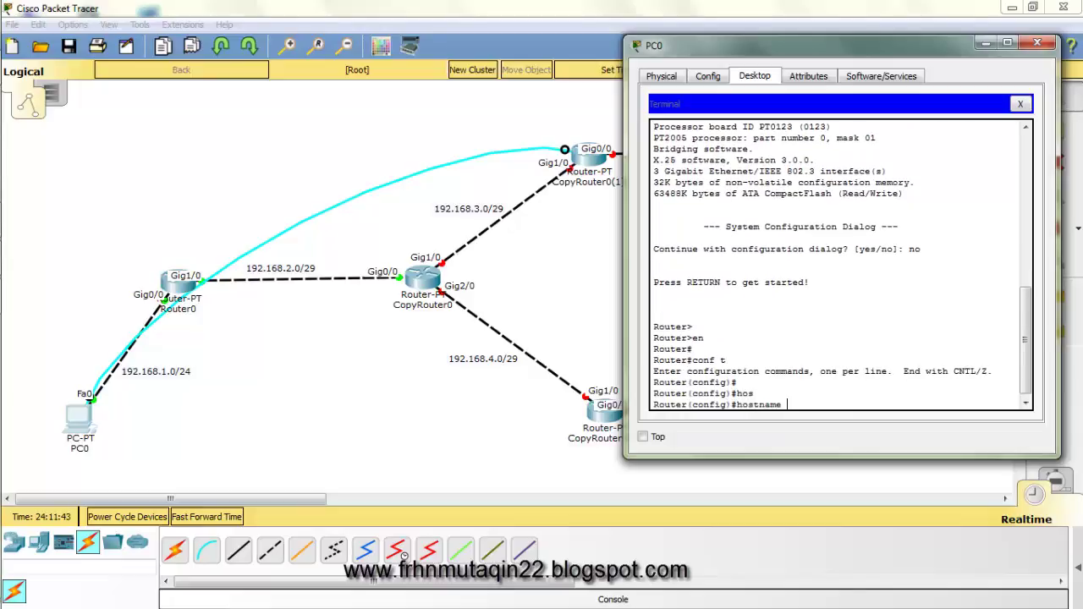
{"action": "type", "text": "FarhanR3"}
{"action": "key", "text": "Return"}
- Assign IP address 192.168.3.2 with mask 255.255.255.248 to CopyRouter0(1)'s gig1/0 interface
{"action": "type", "text": "int "}
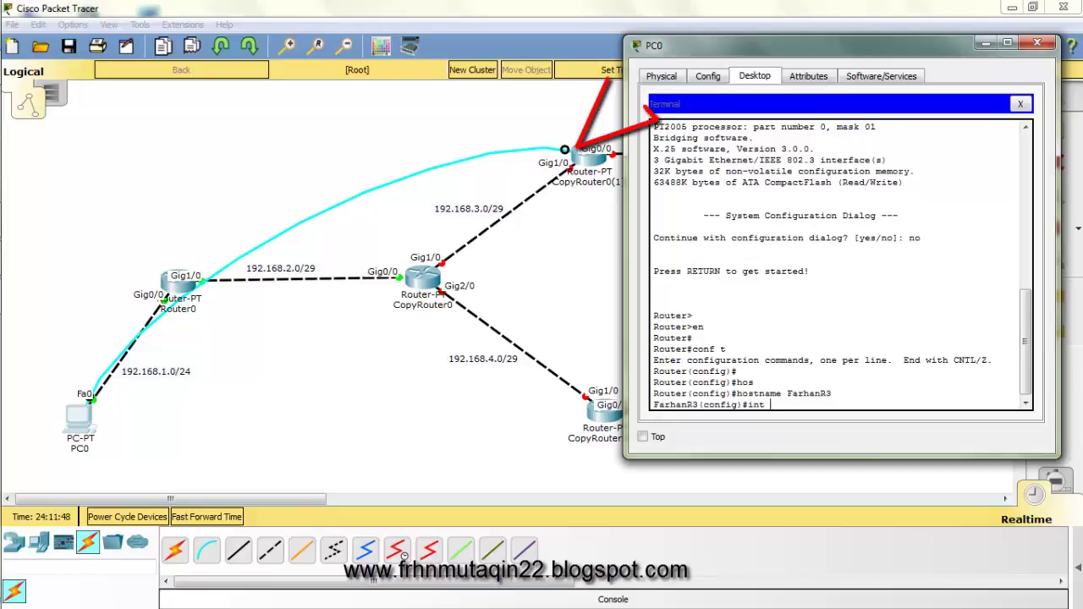
{"action": "type", "text": "gig 1/0"}
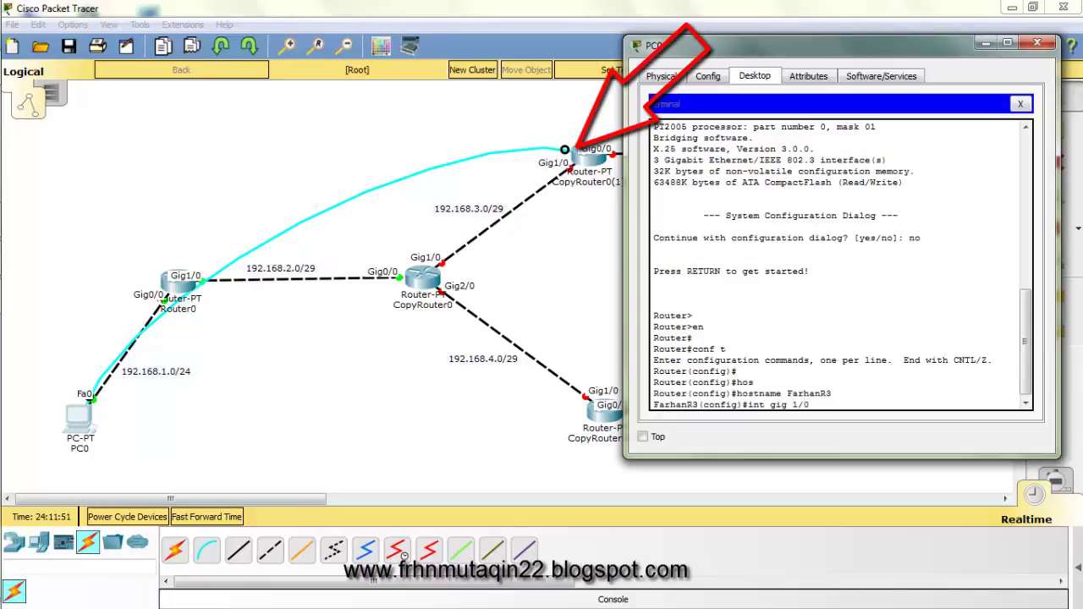
{"action": "key", "text": "Return"}
{"action": "type", "text": "ip add"}
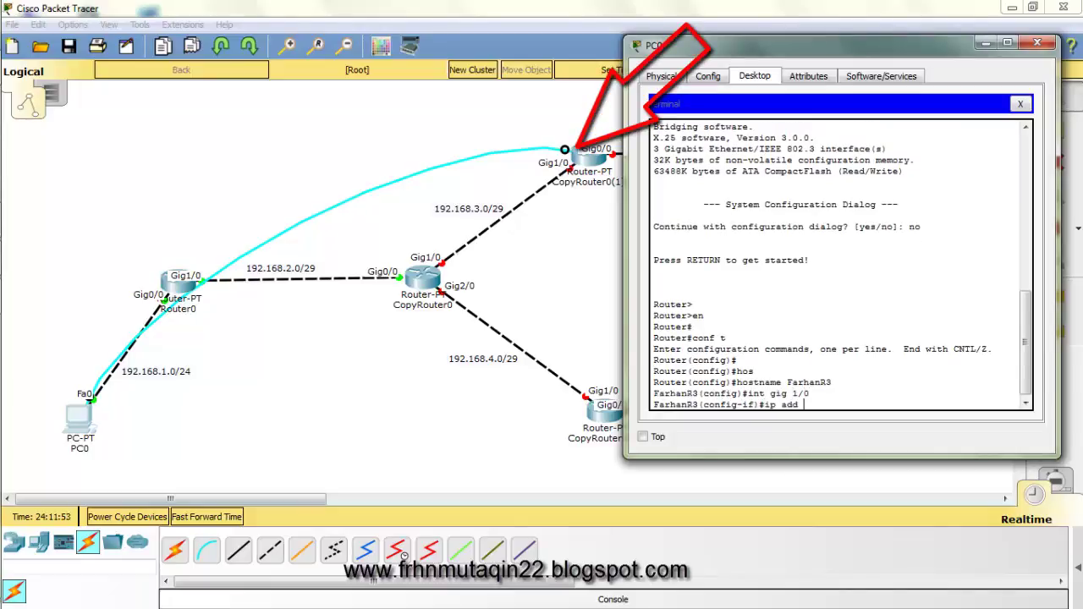
{"action": "type", "text": " 192.168"}
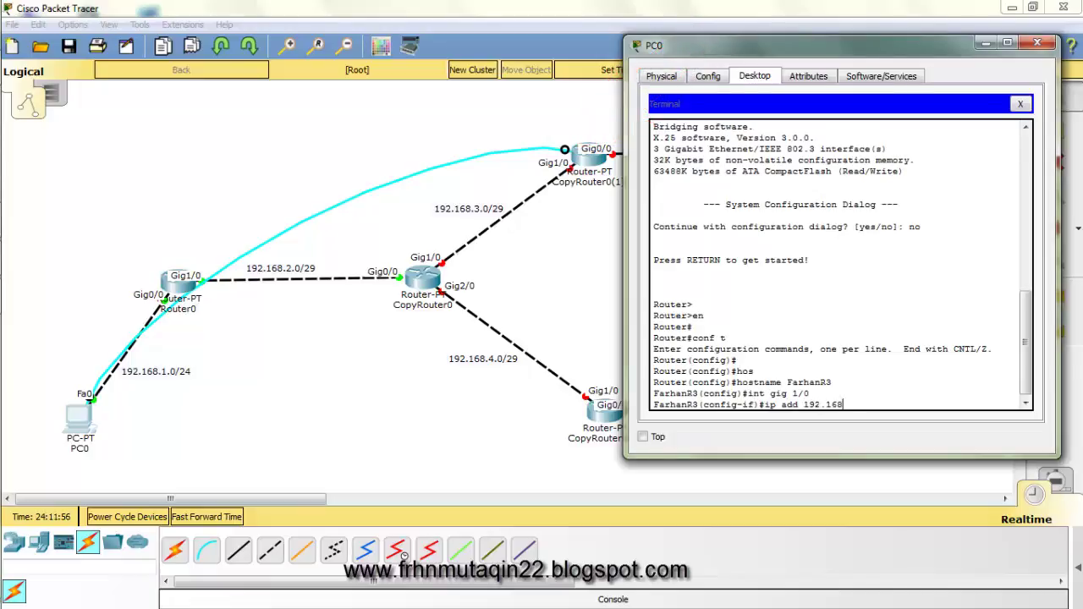
{"action": "type", "text": ".3.2 255.255.255.248"}
{"action": "key", "text": "Return"}
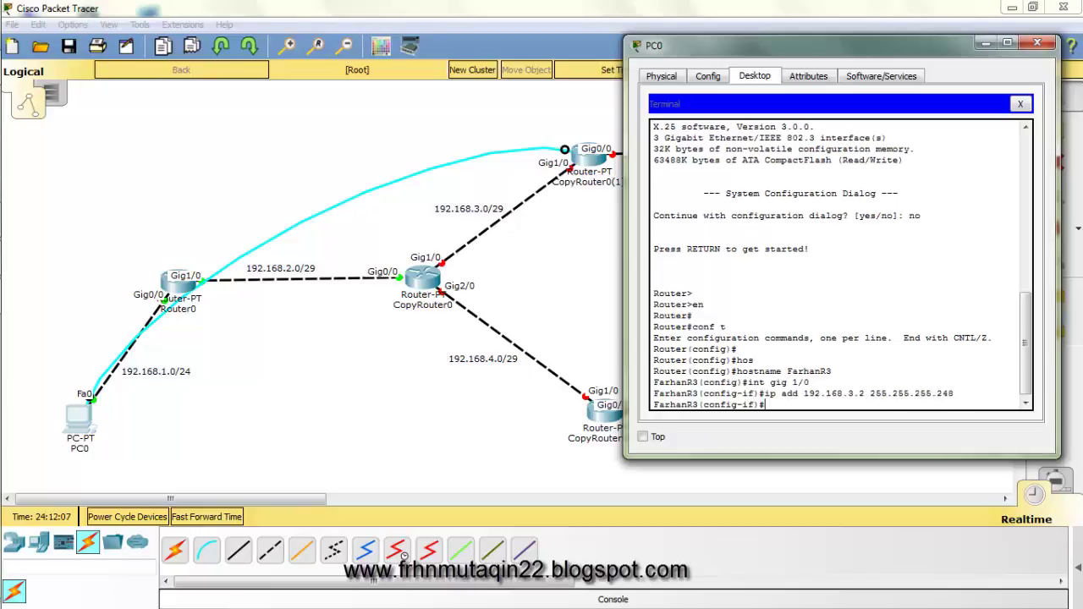
- Enable CopyRouter0(1)'s gig1/0 interface with no shutdown and return to global configuration mode
{"action": "type", "text": "no shutdown"}
{"action": "key", "text": "Return"}
{"action": "key", "text": "Return"}
{"action": "type", "text": "e"}
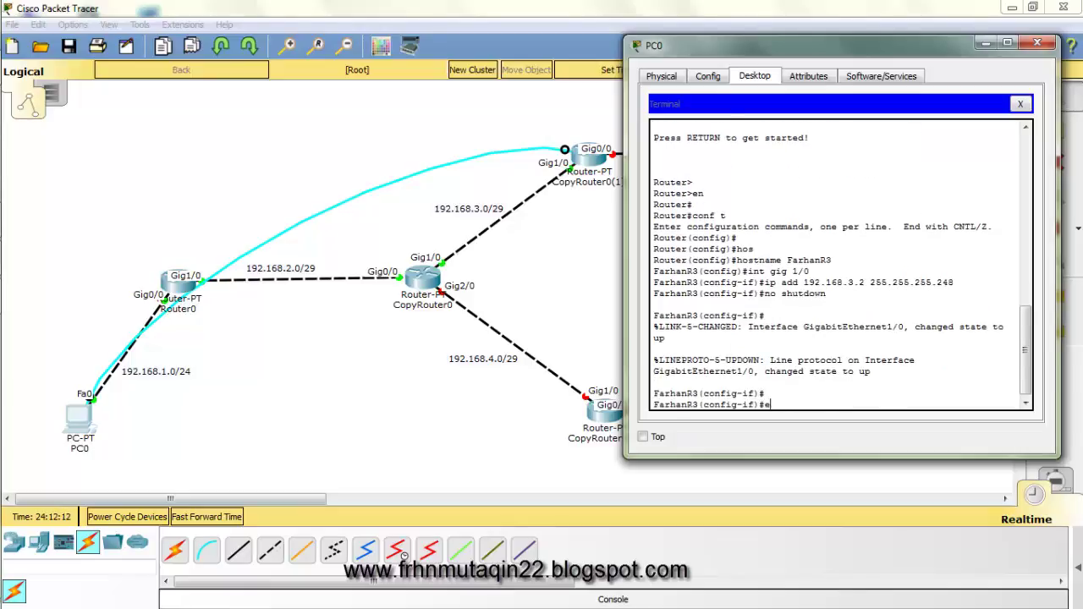
{"action": "type", "text": "x"}
{"action": "key", "text": "Return"}
{"action": "key", "text": "Return"}
{"action": "key", "text": "Return"}
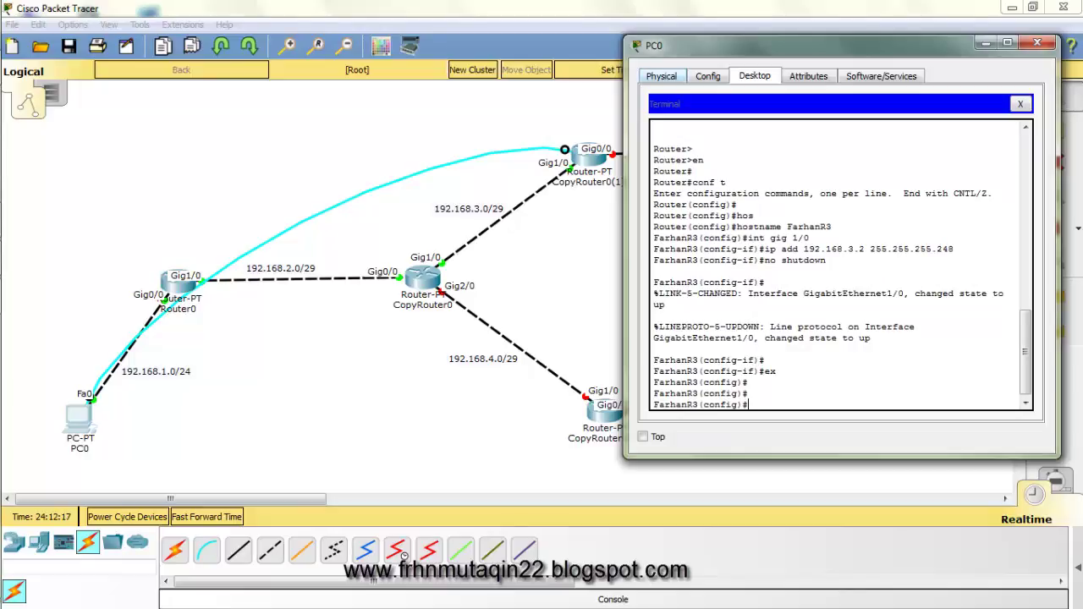
- Assign IP address 192.168.5.1 with mask 255.255.255.0 to CopyRouter0(1)'s gig0/0 interface
{"action": "left_click_drag", "start_coordinate": [762, 45], "coordinate": [256, 62]}
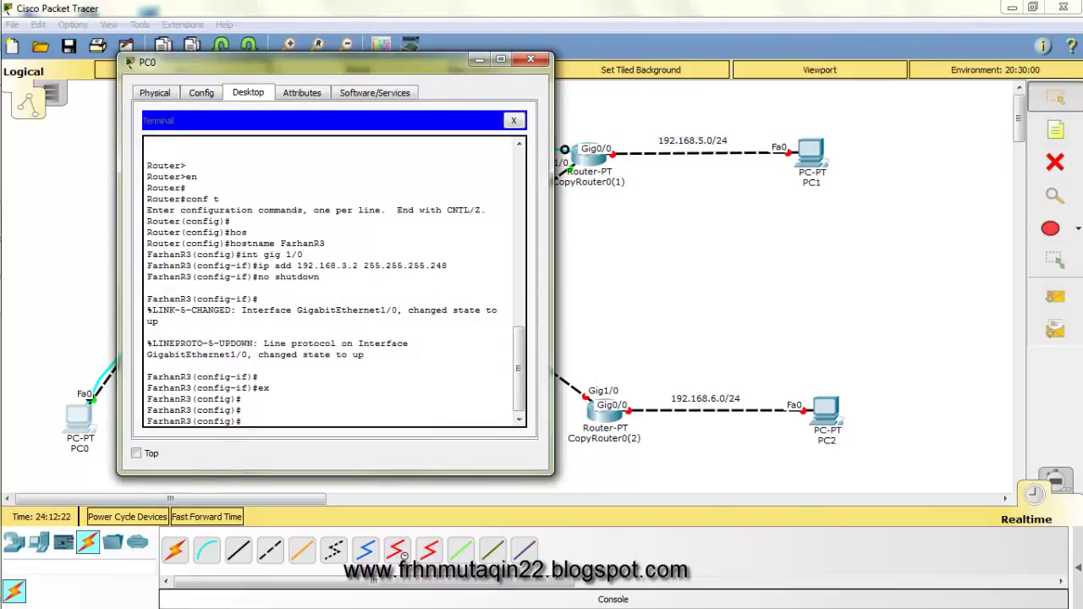
{"action": "key", "text": "Return"}
{"action": "key", "text": "Return"}
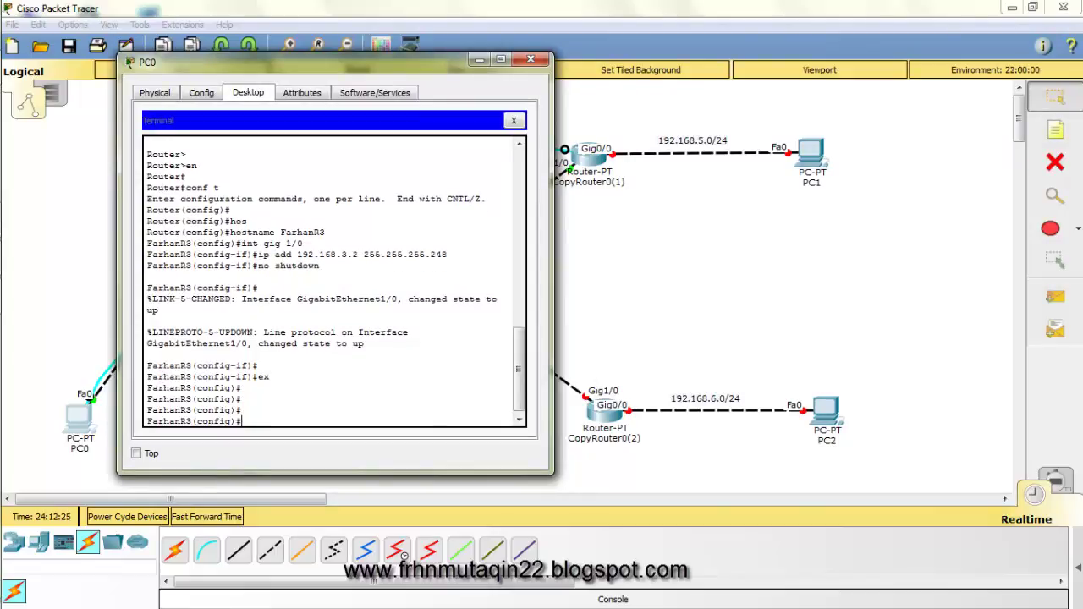
{"action": "type", "text": "int g"}
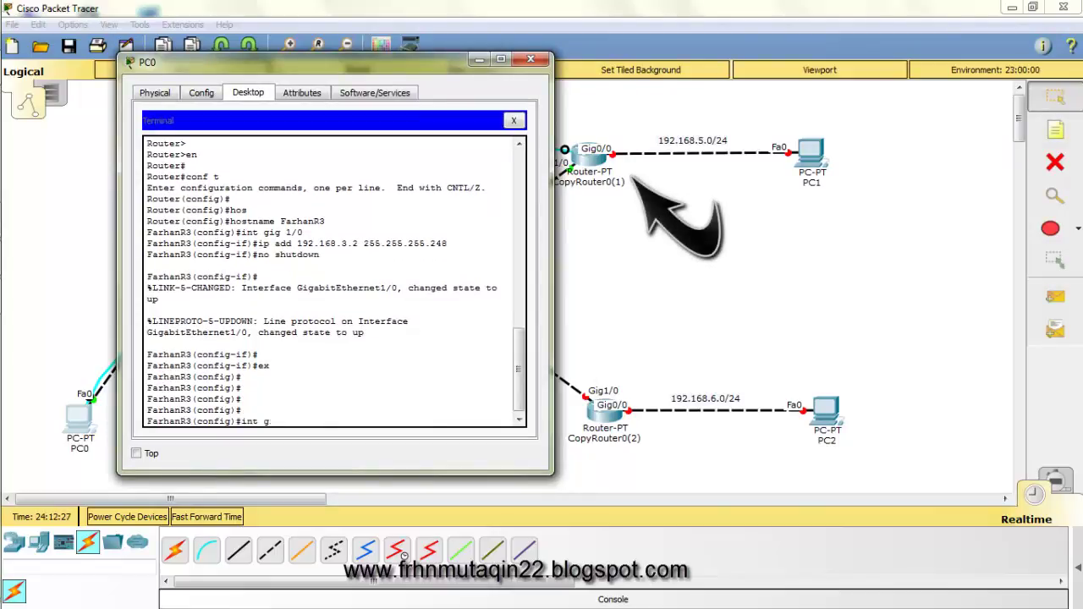
{"action": "type", "text": "ig5"}
{"action": "key", "text": "BackSpace"}
{"action": "type", "text": "0/0"}
{"action": "key", "text": "Return"}
{"action": "type", "text": "ip add "}
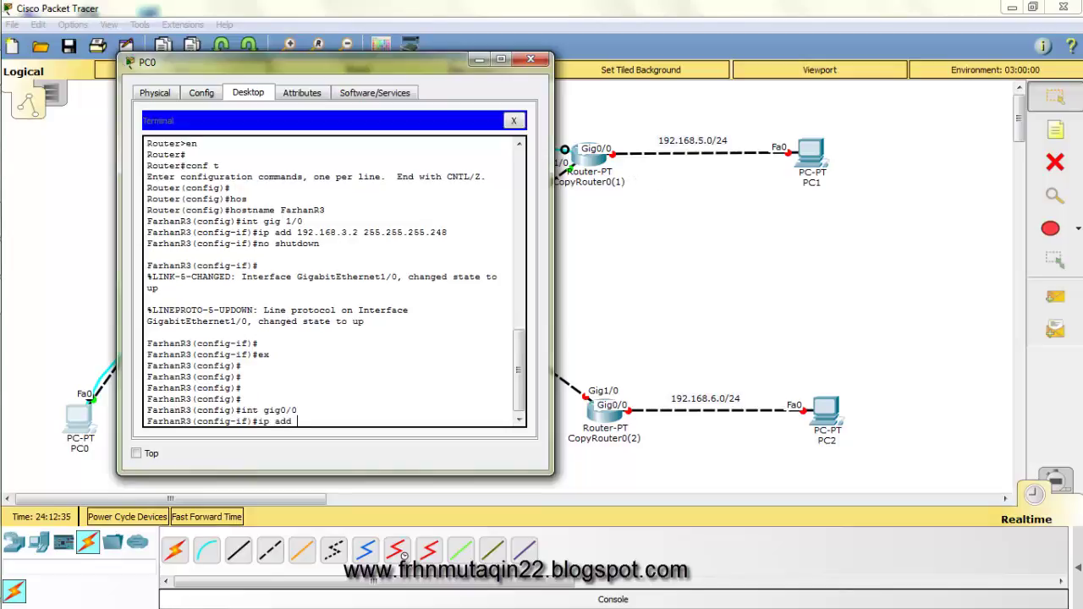
{"action": "type", "text": "192.168.5.1 255.255.25"}
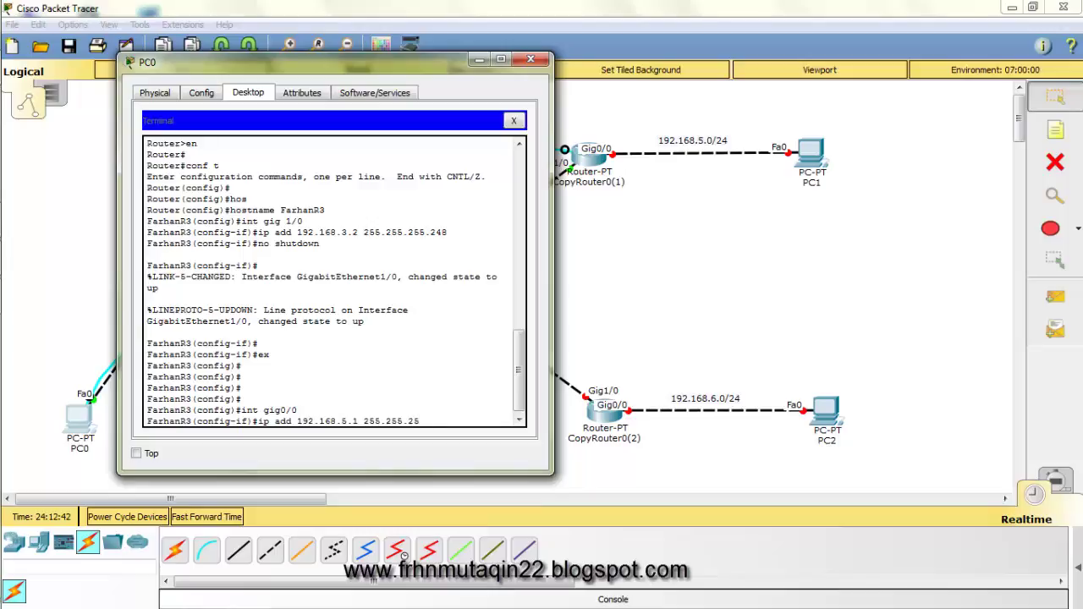
{"action": "type", "text": "5.0"}
{"action": "key", "text": "Return"}
- Enable CopyRouter0(1)'s gig0/0 interface with no shutdown
{"action": "type", "text": "nos hut"}
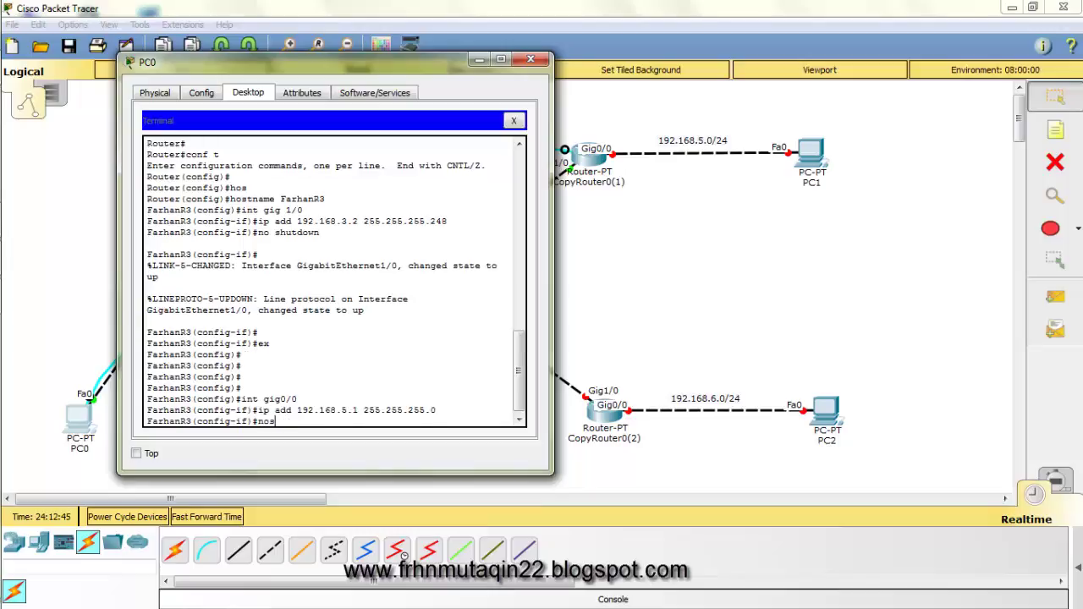
{"action": "key", "text": "BackSpace"}
{"action": "key", "text": "BackSpace"}
{"action": "key", "text": "BackSpace"}
{"action": "key", "text": "BackSpace"}
{"action": "type", "text": "sh"}
{"action": "key", "text": "Tab"}
{"action": "key", "text": "Return"}
{"action": "key", "text": "Return"}
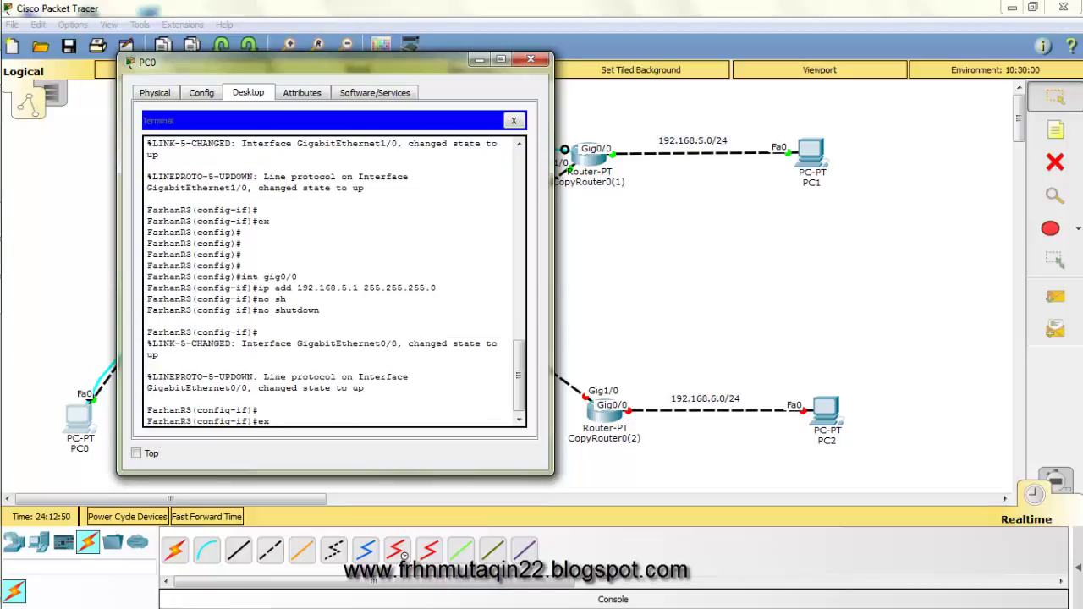
- Exit CopyRouter0(1)'s interface configuration and close PC0's terminal
{"action": "type", "text": "ex"}
{"action": "key", "text": "Tab"}
{"action": "key", "text": "Return"}
{"action": "key", "text": "Return"}
{"action": "key", "text": "Return"}
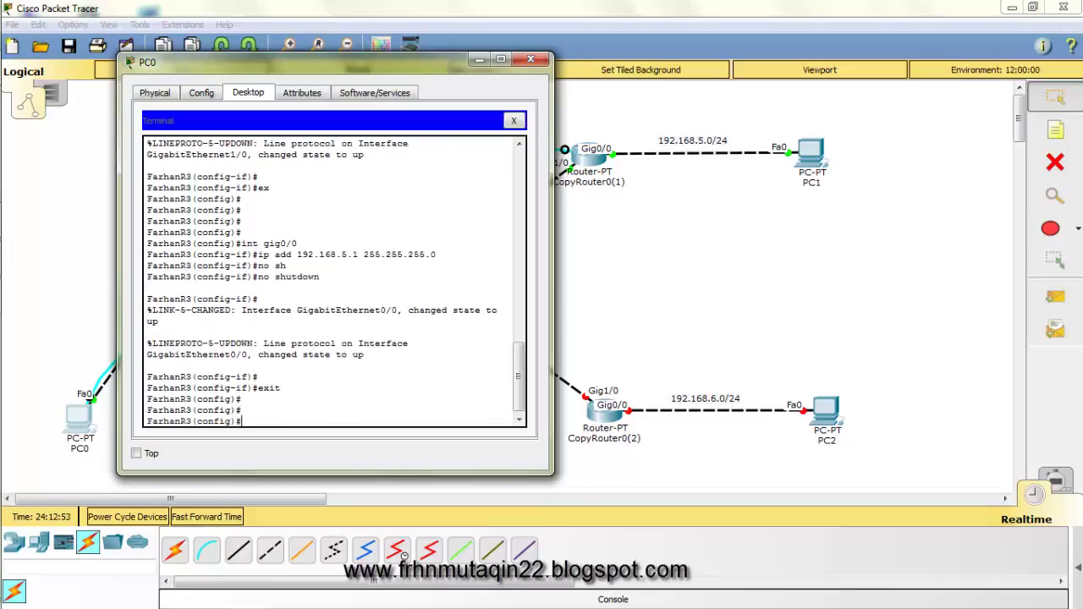
{"action": "left_click", "coordinate": [514, 120]}
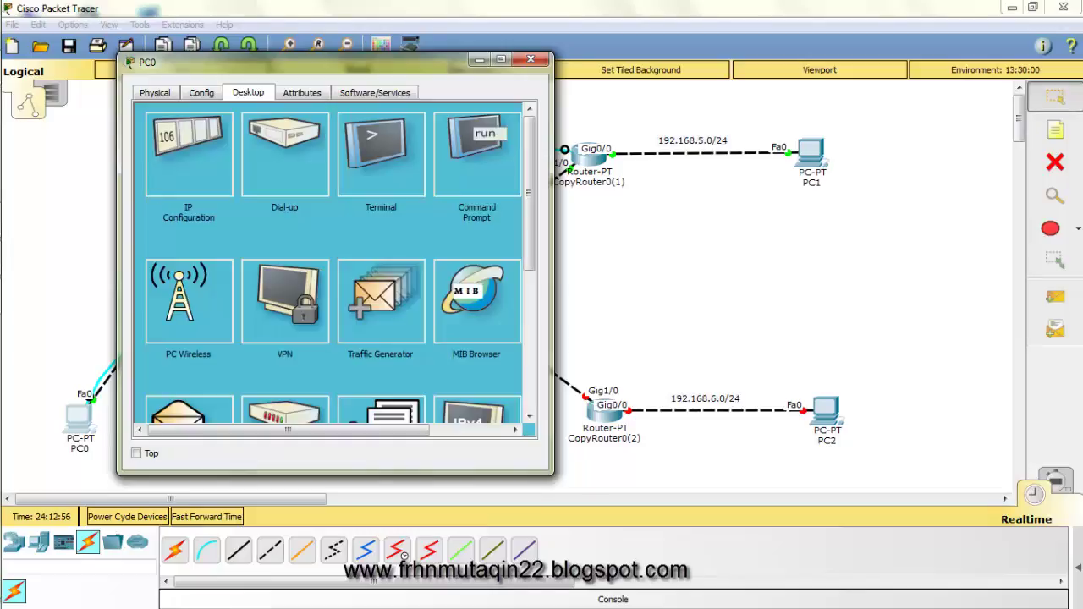
- Close PC0's window and delete the console cable between PC0 and CopyRouter0(1)
{"action": "left_click", "coordinate": [531, 59]}
{"action": "key", "text": "Delete"}
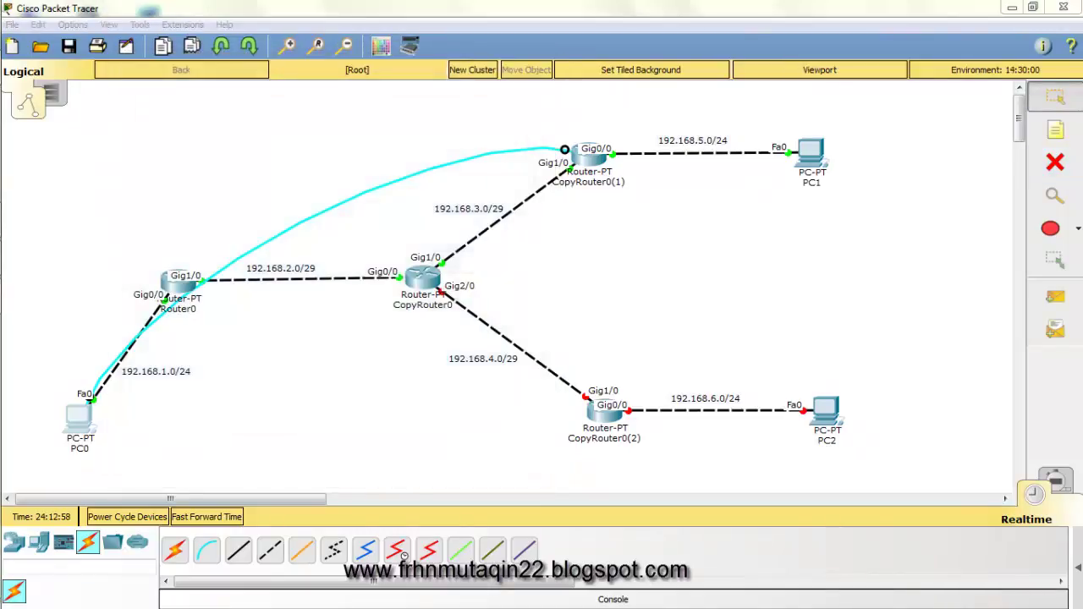
{"action": "key", "text": "Escape"}
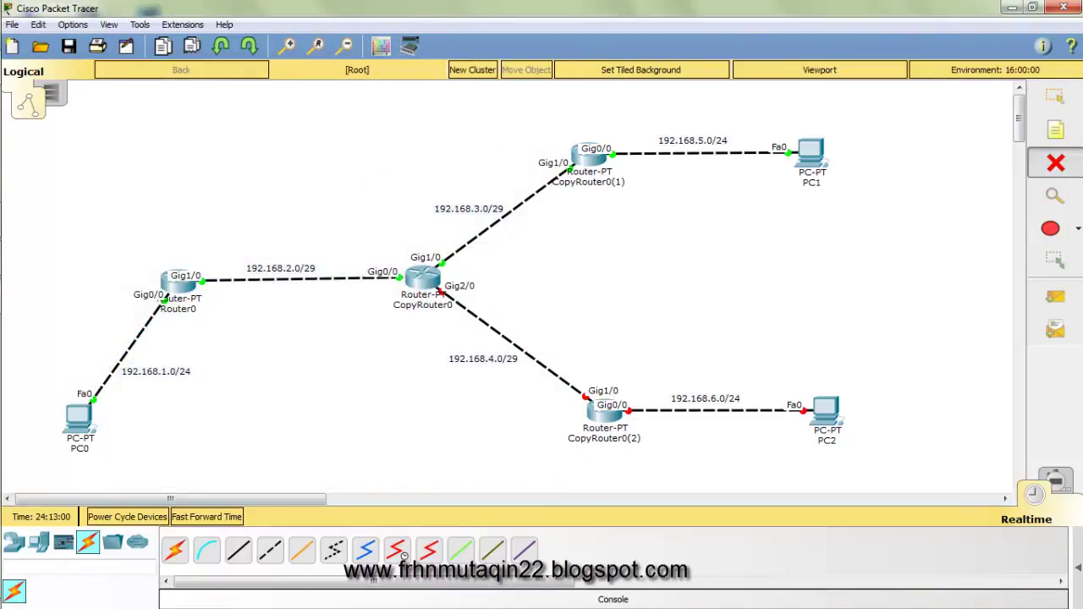
- Connect a console cable from PC0's RS 232 port to CopyRouter0(2)'s Console port
{"action": "left_click", "coordinate": [205, 550]}
{"action": "left_click", "coordinate": [83, 419]}
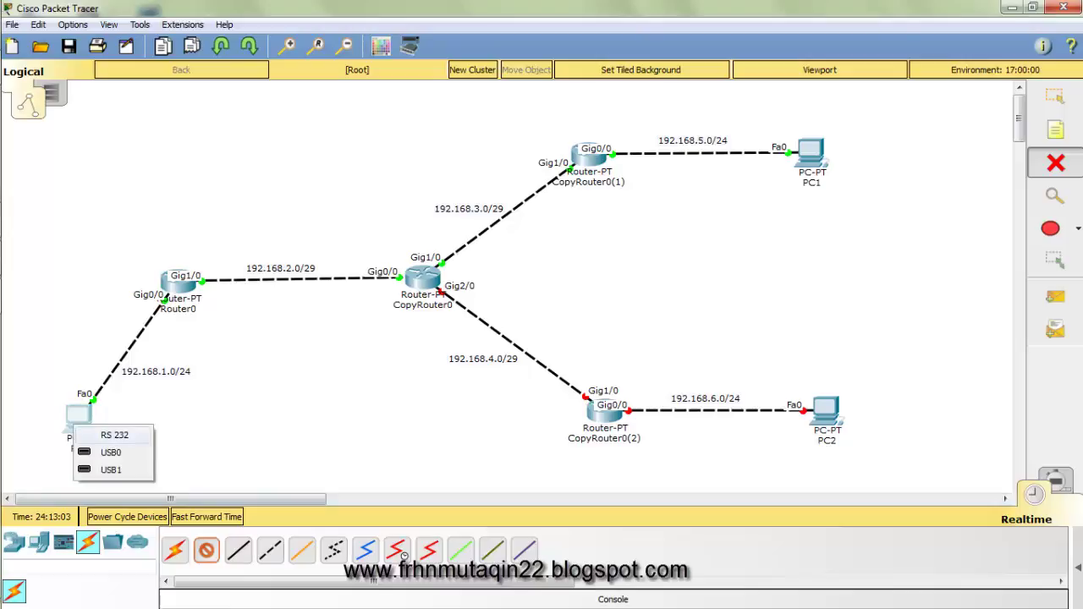
{"action": "left_click", "coordinate": [116, 433]}
{"action": "left_click", "coordinate": [604, 410]}
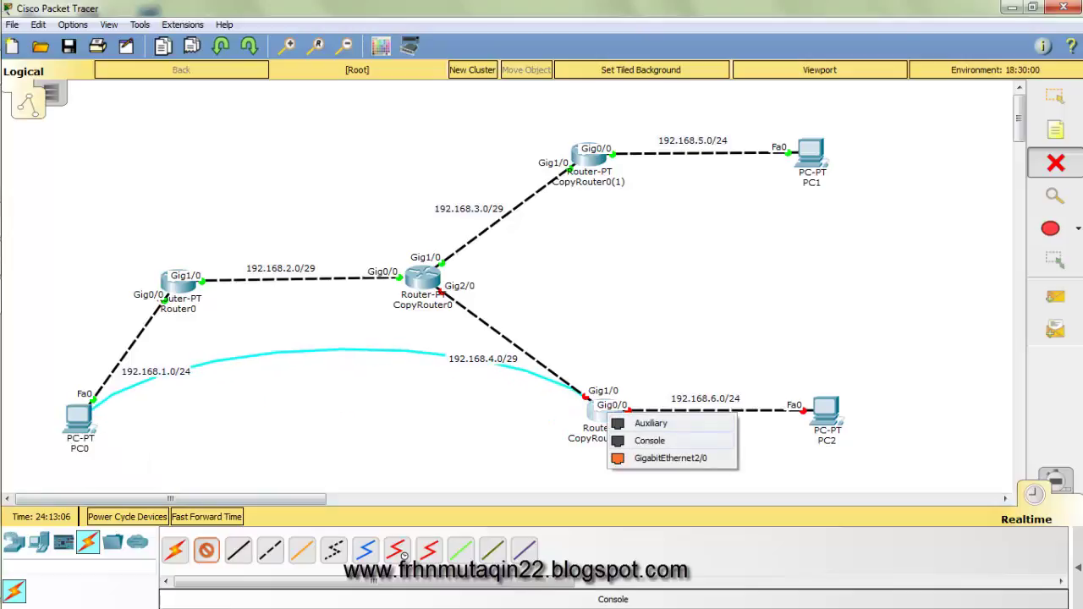
{"action": "left_click", "coordinate": [648, 438]}
- Open a terminal session on PC0 to reach CopyRouter0(2) over the console cable
{"action": "left_click", "coordinate": [79, 418]}
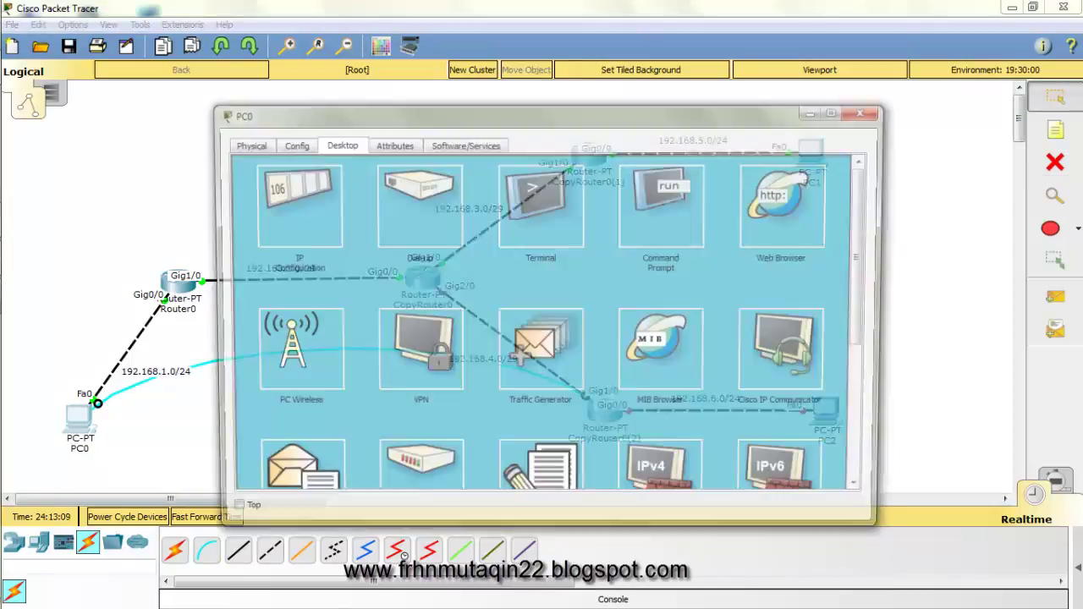
{"action": "left_click_drag", "start_coordinate": [206, 103], "coordinate": [456, 115]}
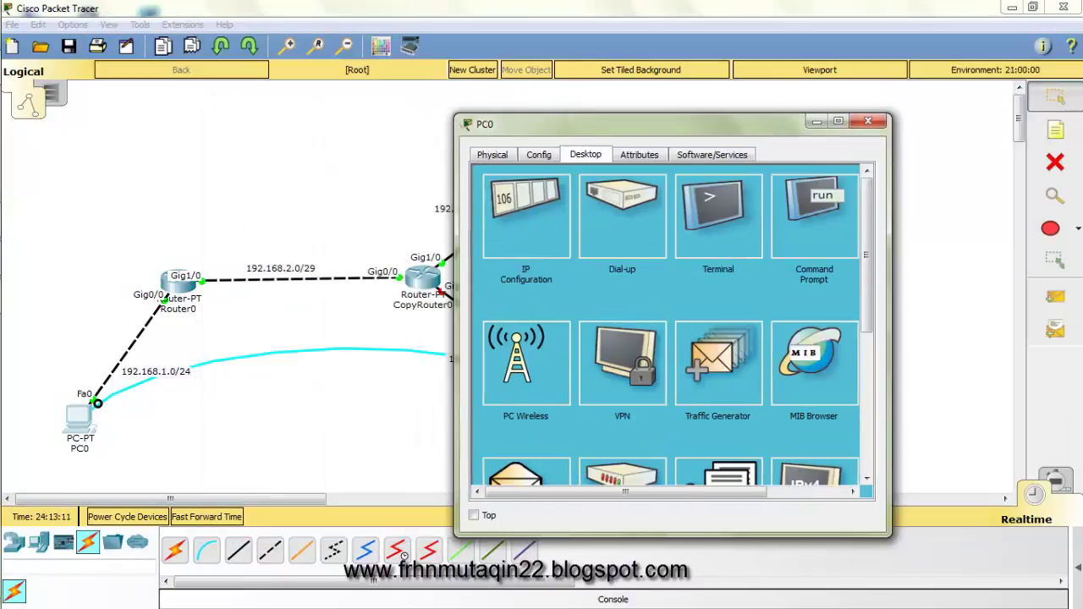
{"action": "left_click_drag", "start_coordinate": [635, 124], "coordinate": [787, 51]}
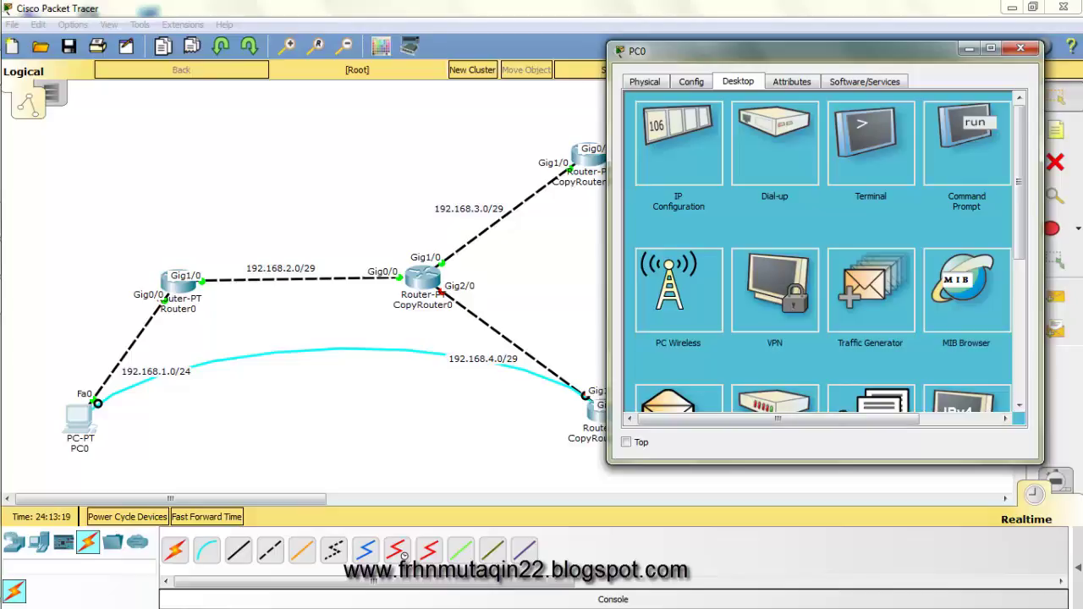
{"action": "left_click_drag", "start_coordinate": [787, 51], "coordinate": [808, 74]}
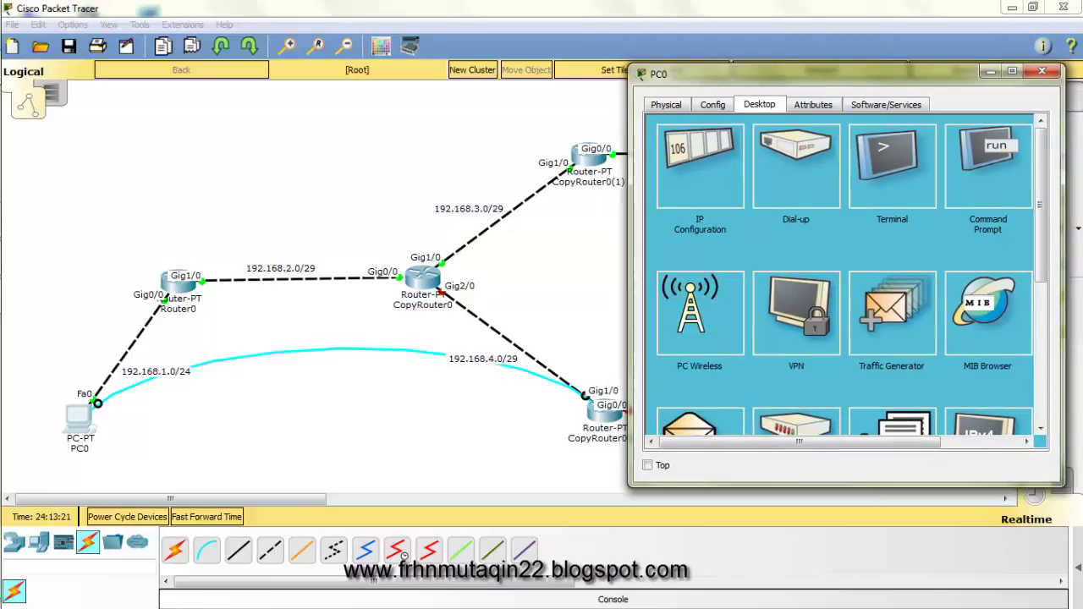
{"action": "left_click", "coordinate": [892, 156]}
{"action": "key", "text": "Return"}
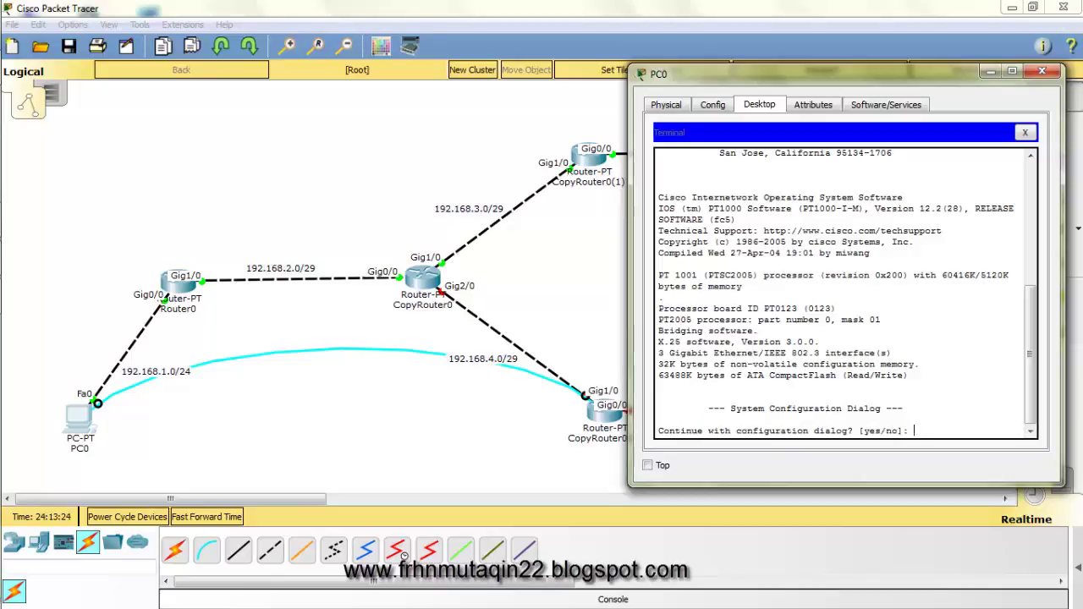
- Answer no to CopyRouter0(2)'s initial configuration dialog and enter privileged mode
{"action": "type", "text": "no"}
{"action": "key", "text": "Return"}
{"action": "key", "text": "Return"}
{"action": "key", "text": "Return"}
{"action": "type", "text": "en"}
{"action": "key", "text": "Return"}
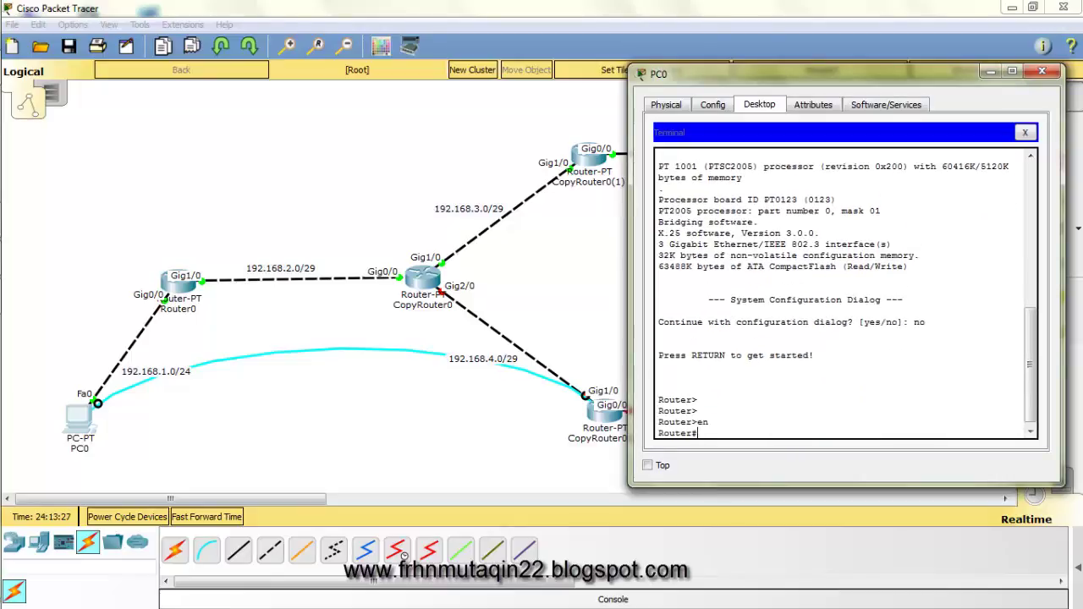
- Enter global configuration mode and set CopyRouter0(2)'s hostname to the author's first name followed by R4
{"action": "type", "text": "conf t"}
{"action": "key", "text": "Return"}
{"action": "key", "text": "Return"}
{"action": "type", "text": "F"}
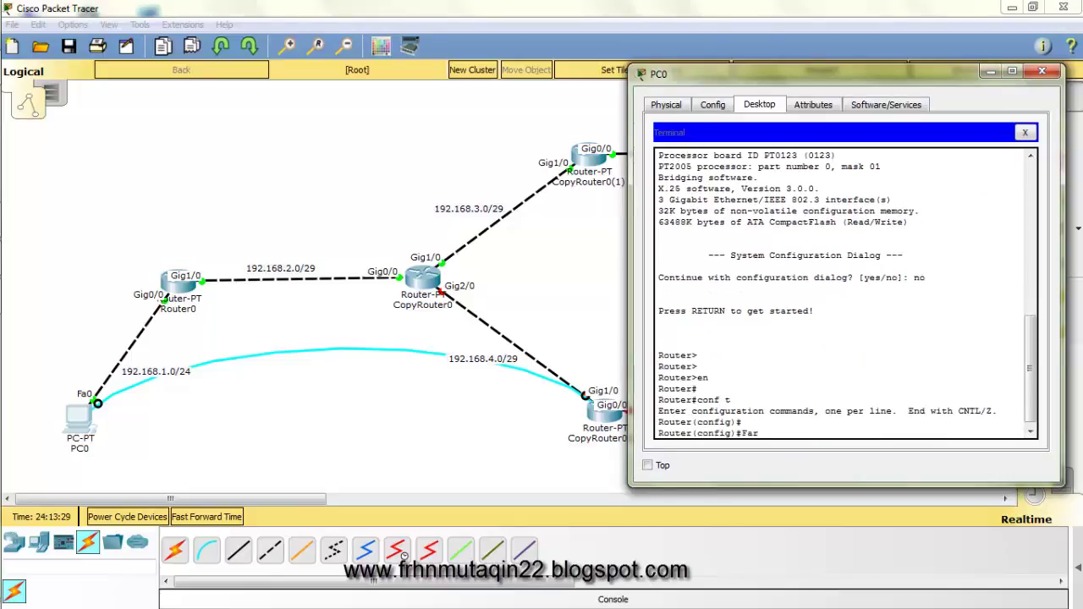
{"action": "key", "text": "BackSpace"}
{"action": "type", "text": "HO"}
{"action": "key", "text": "Tab"}
{"action": "type", "text": "stname  "}
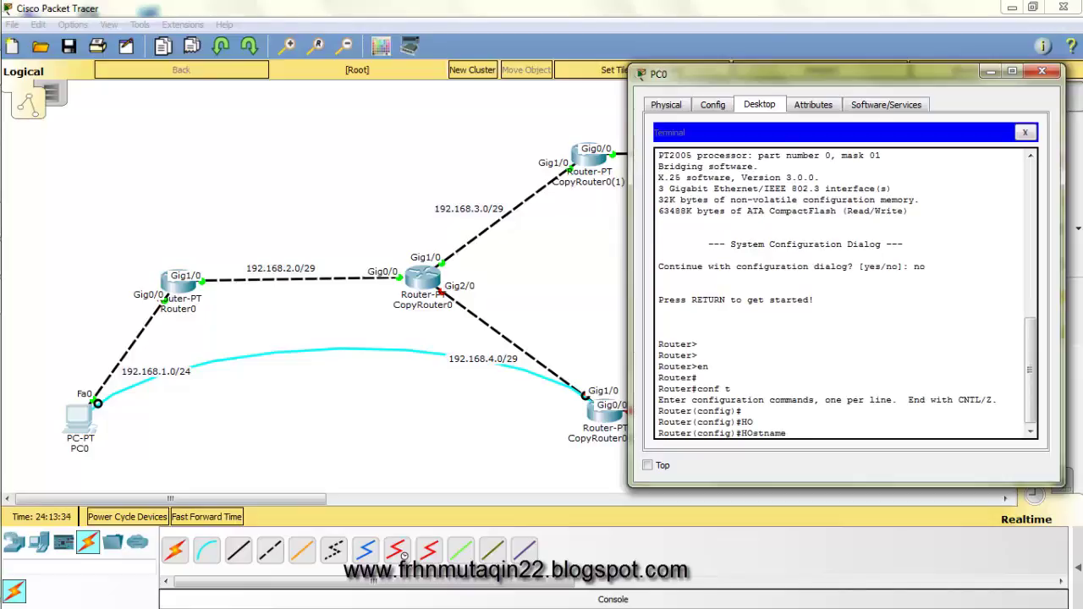
{"action": "type", "text": "FarhanR4"}
{"action": "key", "text": "Return"}
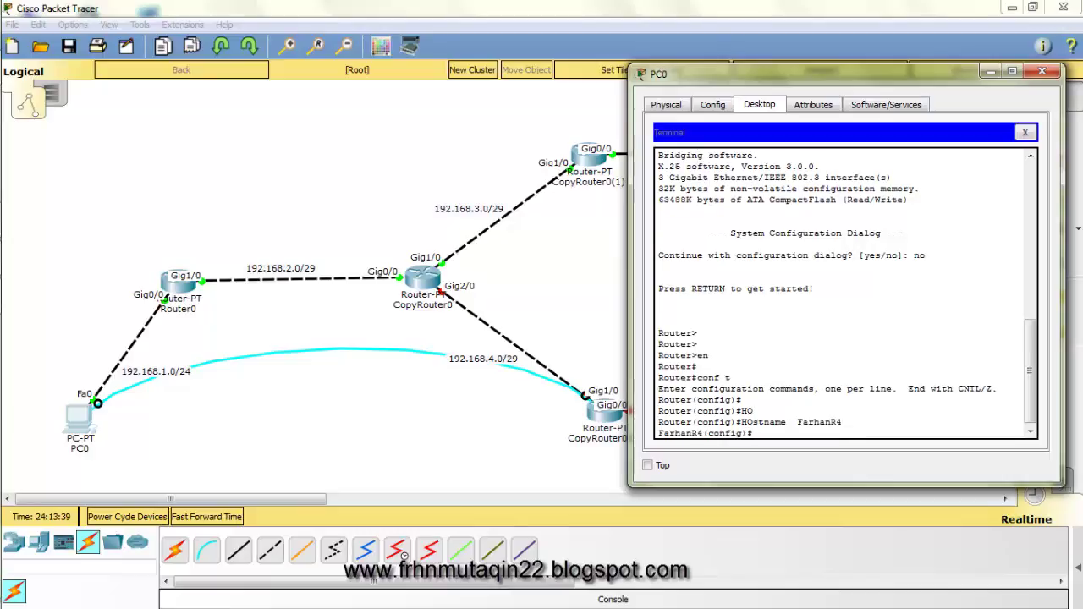
- Enter interface configuration for CopyRouter0(2)'s gig1/0
{"action": "key", "text": "Return"}
{"action": "type", "text": "INT GIG"}
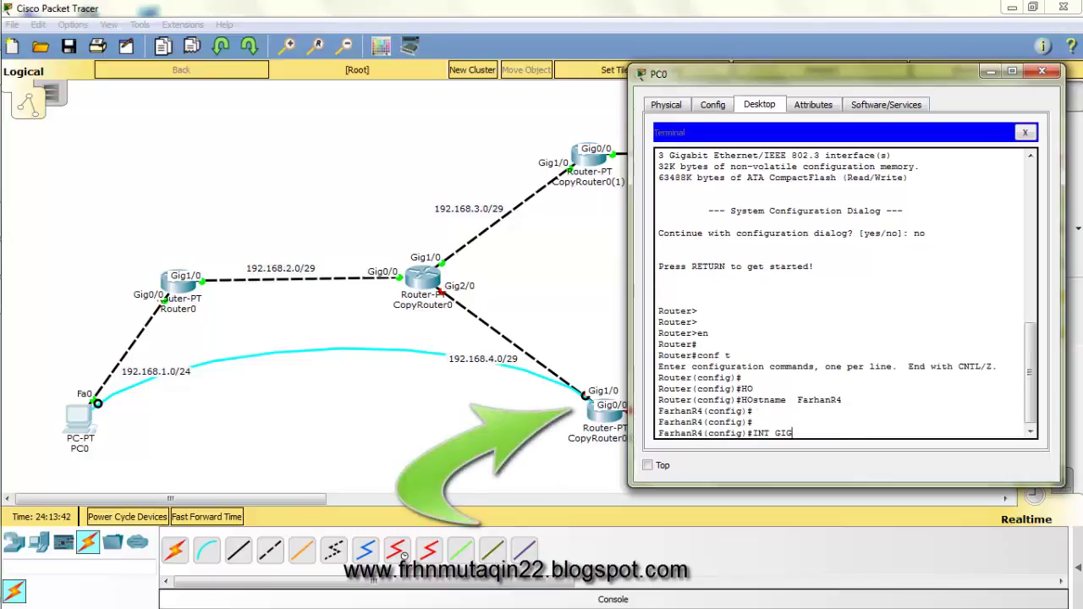
{"action": "type", "text": "1/0"}
{"action": "key", "text": "Return"}
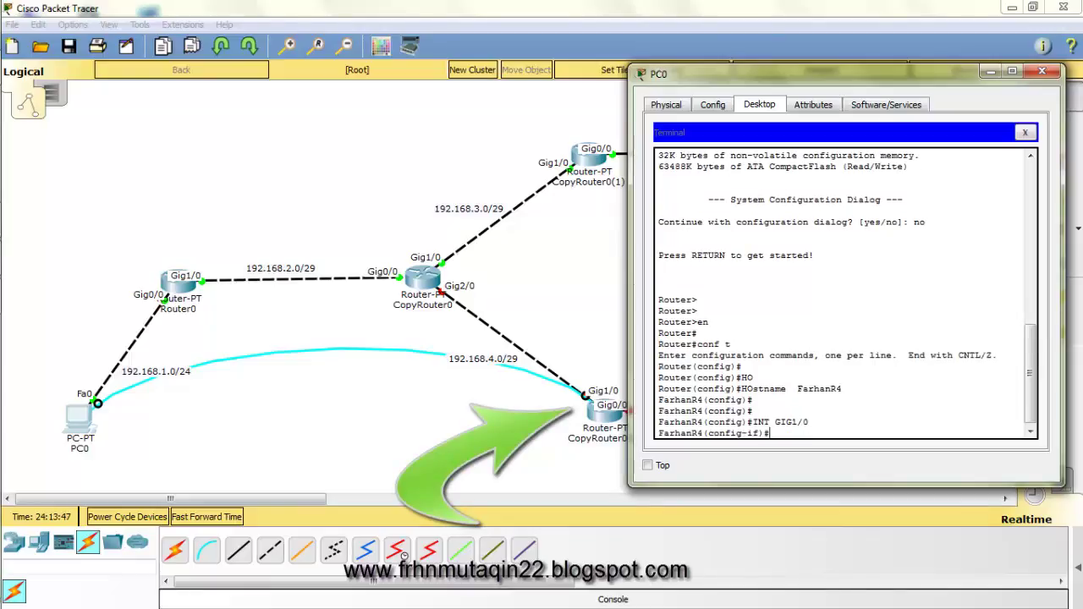
- Try to assign 192.168.4.2 255.255.255.248 to gig1/0 without the ip add command
{"action": "type", "text": "192.168"}
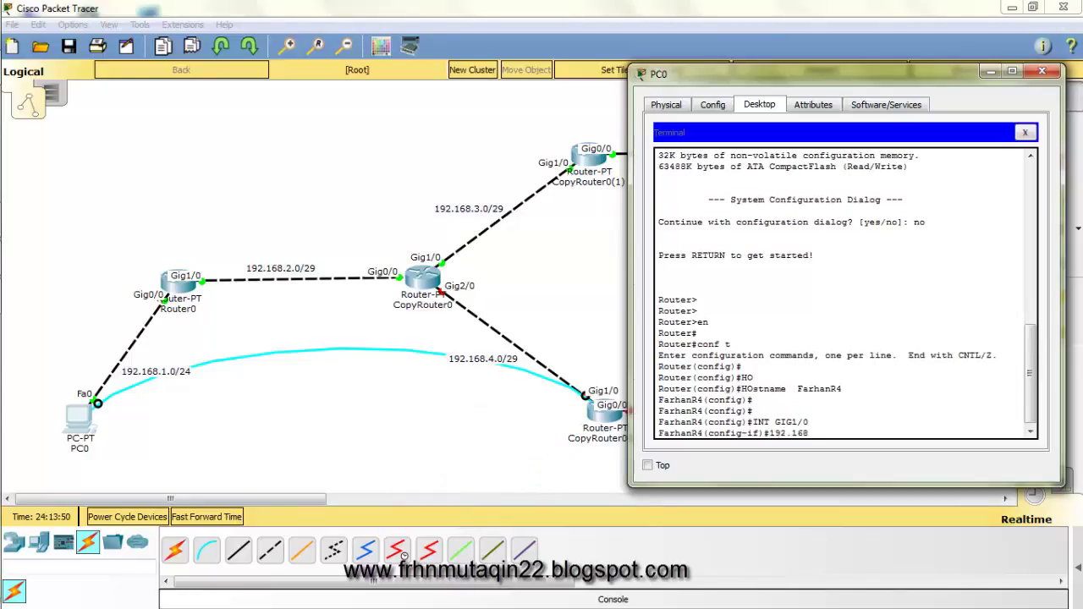
{"action": "type", "text": ".4.2 255.255.255.248"}
{"action": "key", "text": "Return"}
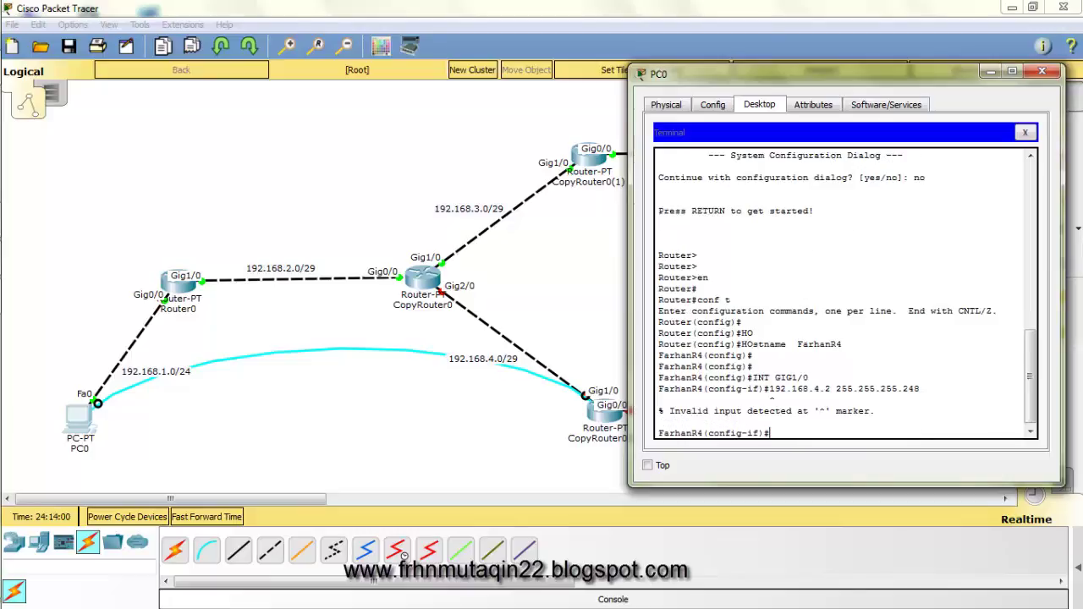
- Assign IP address 192.168.4.2 with mask 255.255.255.248 to CopyRouter0(2)'s gig1/0 using ip add
{"action": "key", "text": "Return"}
{"action": "type", "text": "ip a"}
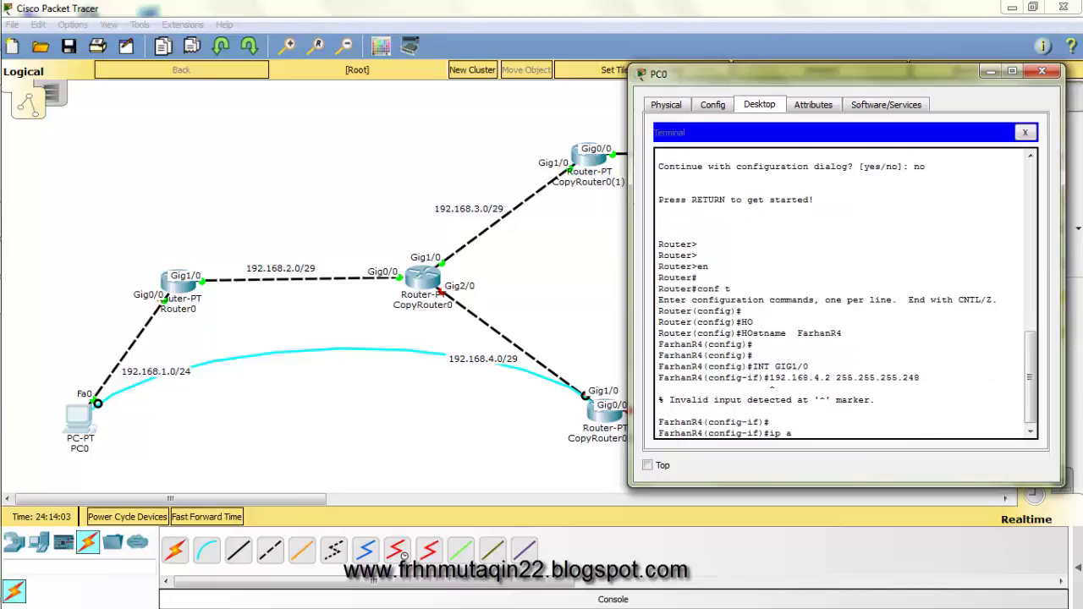
{"action": "type", "text": "dd 192.168.4.2 255.255.255.248"}
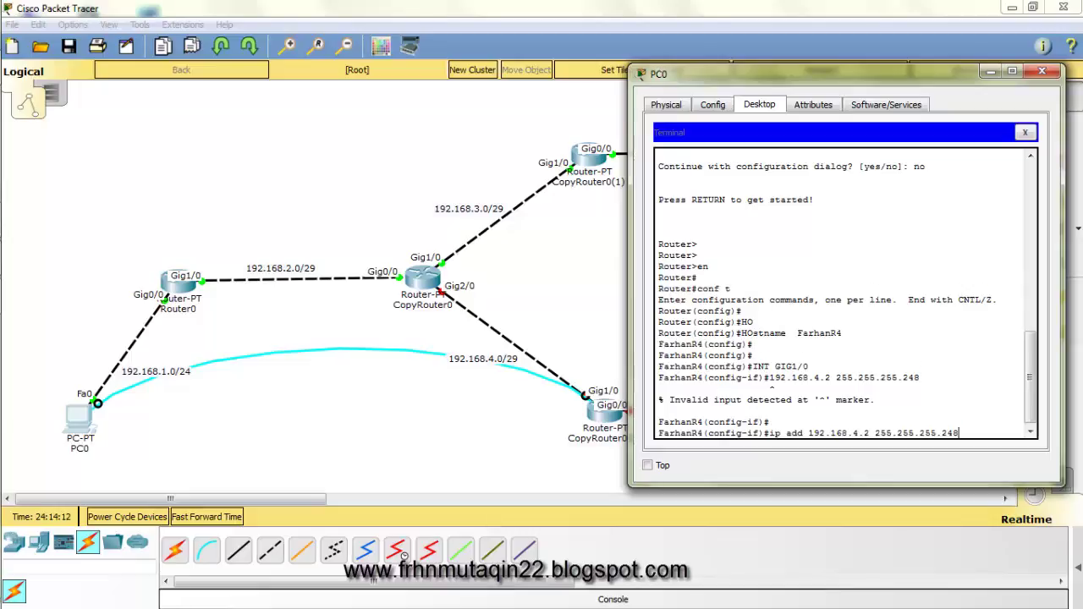
{"action": "key", "text": "Return"}
- Enable CopyRouter0(2)'s gig1/0 interface with no shutdown
{"action": "type", "text": "no shut"}
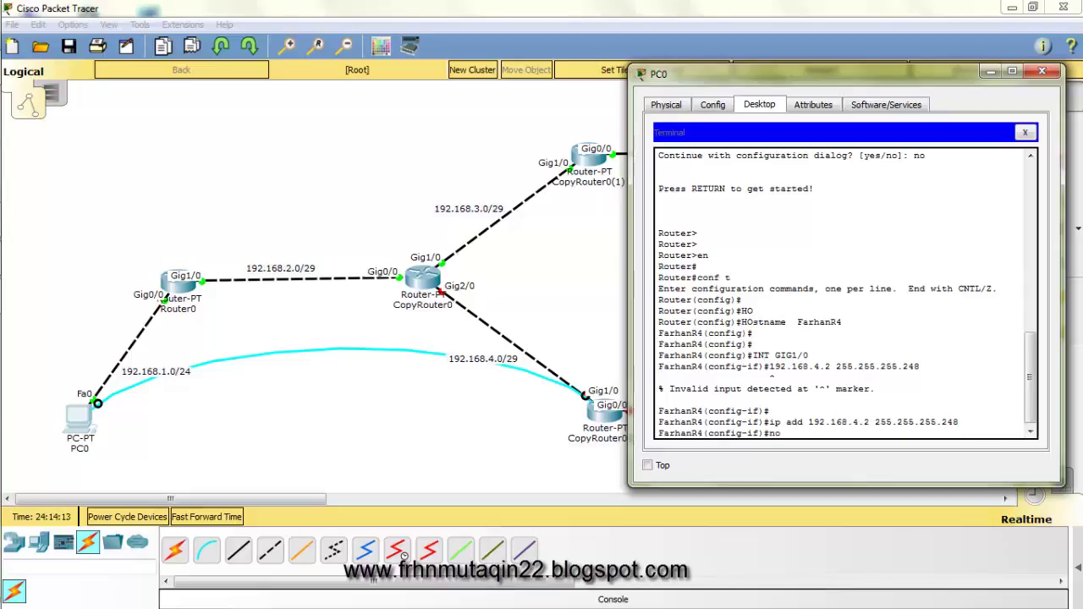
{"action": "key", "text": "Tab"}
{"action": "key", "text": "Return"}
{"action": "key", "text": "Return"}
{"action": "key", "text": "Return"}
{"action": "key", "text": "Return"}
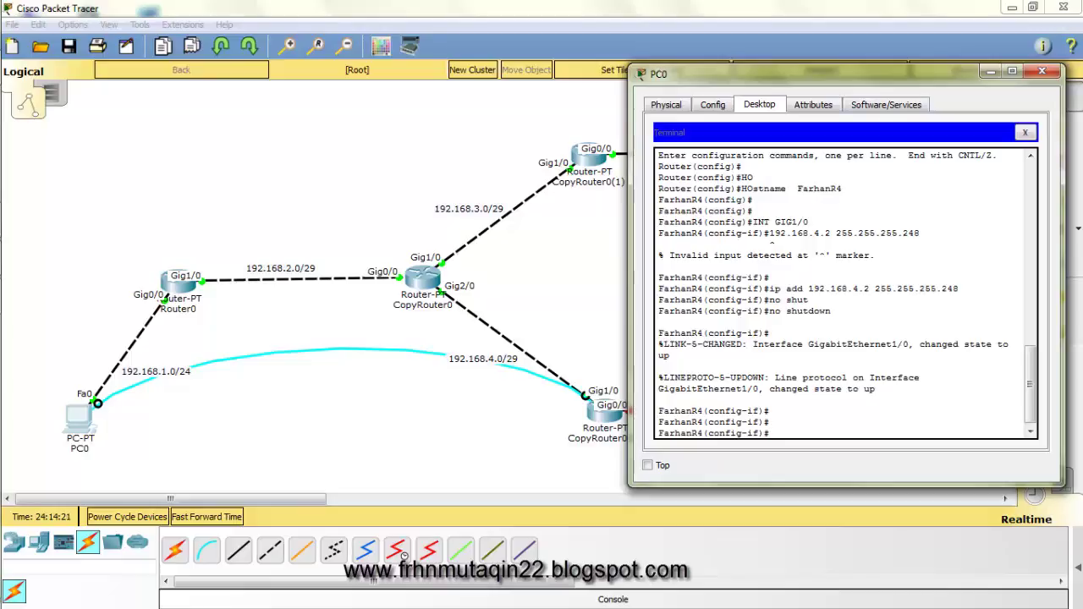
- Uncover CopyRouter0(2) and its link to PC2, and enter interface configuration for gig0/0
{"action": "left_click_drag", "start_coordinate": [641, 76], "coordinate": [140, 72]}
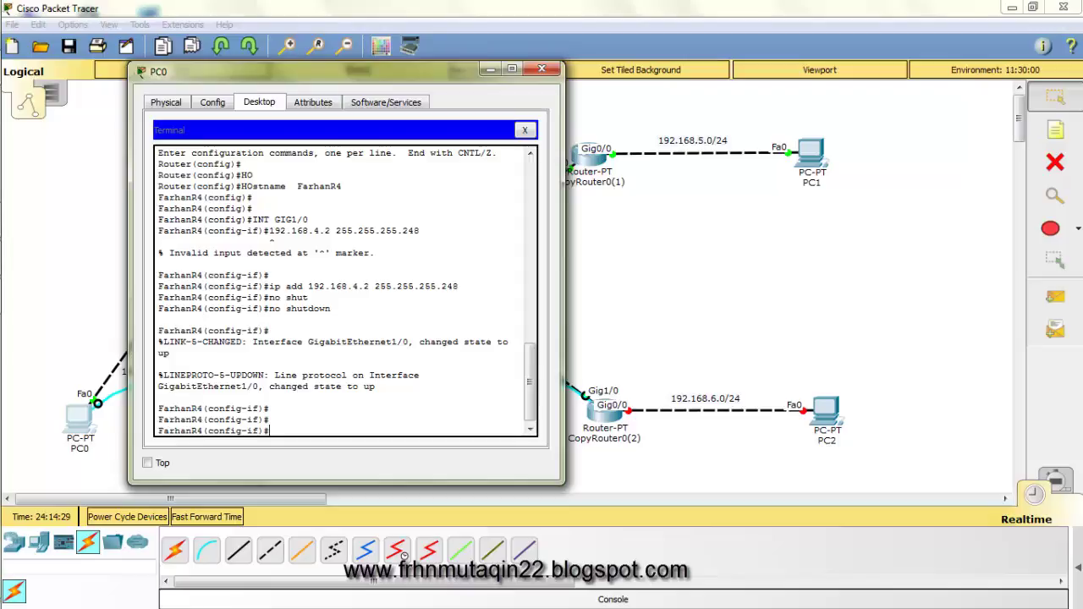
{"action": "key", "text": "Return"}
{"action": "type", "text": "int gi"}
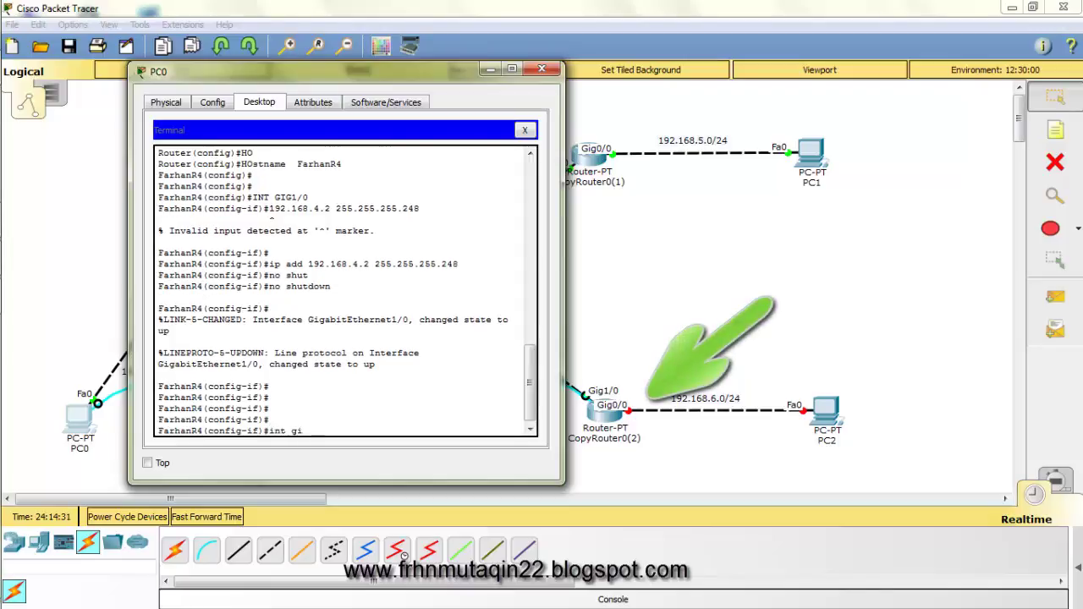
{"action": "type", "text": "g0/0"}
{"action": "key", "text": "Return"}
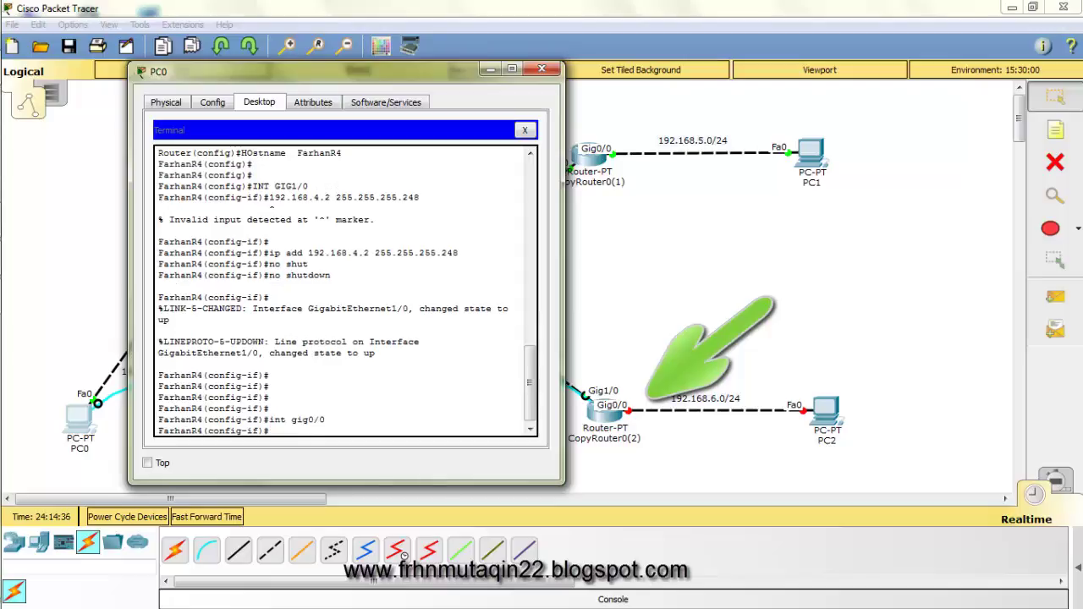
- Try to assign 192.168.6.0 with mask 255.255.255.0 to CopyRouter0(2)'s gig0/0
{"action": "type", "text": "ip add 192"}
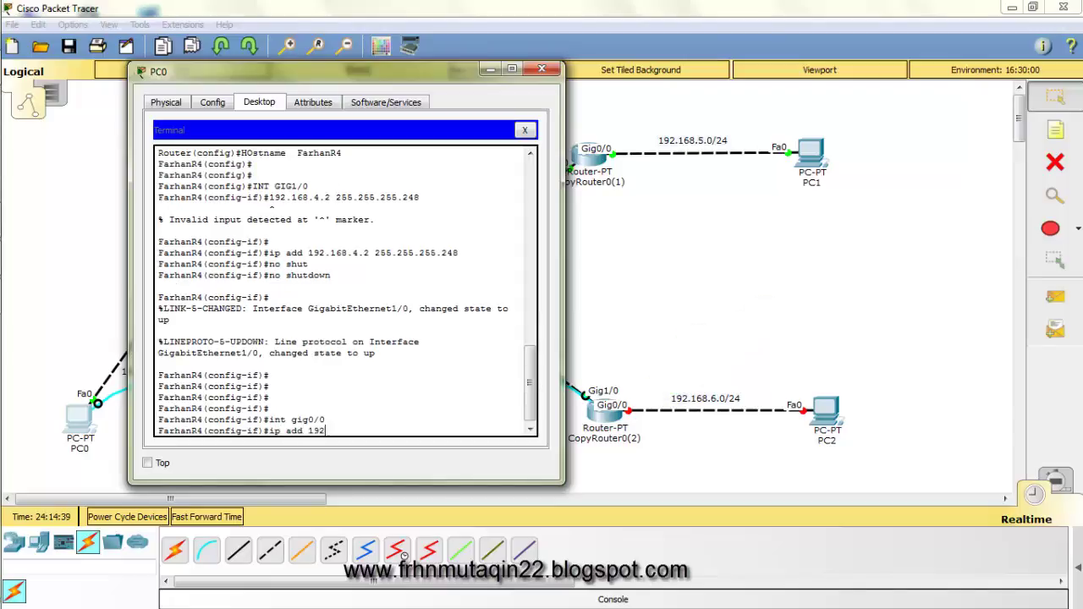
{"action": "type", "text": ".168.6.0 255.255.255."}
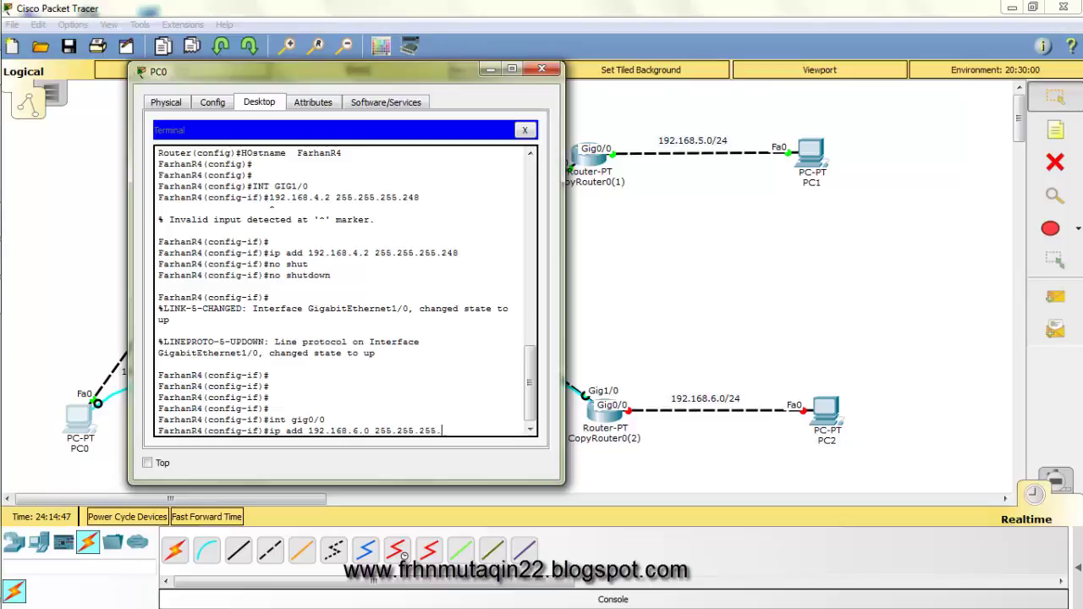
{"action": "type", "text": "0"}
{"action": "key", "text": "Return"}
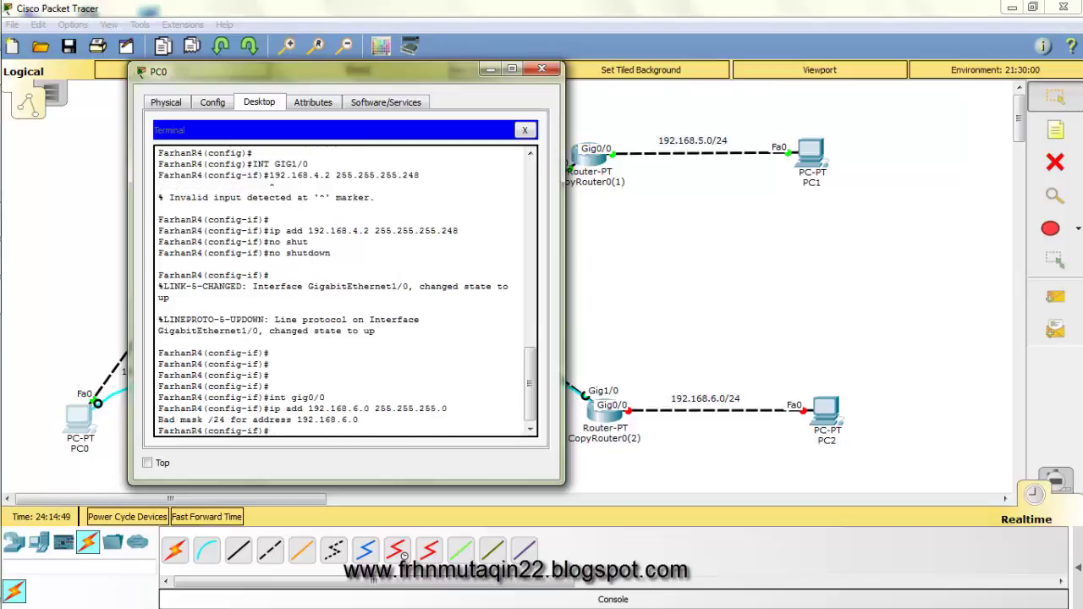
- Assign 192.168.6.1 with mask 255.255.255.0 to CopyRouter0(2)'s gig0/0 and enable the interface with no shutdown
{"action": "type", "text": "ip add 192.168.6.1 255.255.255.0"}
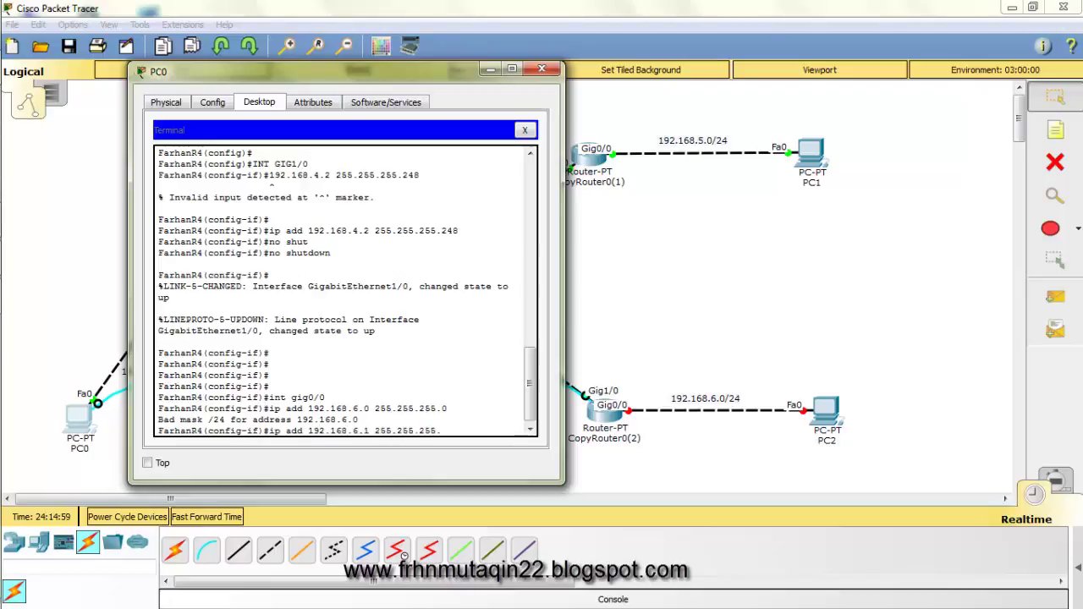
{"action": "key", "text": "Return"}
{"action": "type", "text": "no shu"}
{"action": "key", "text": "Tab"}
{"action": "key", "text": "Return"}
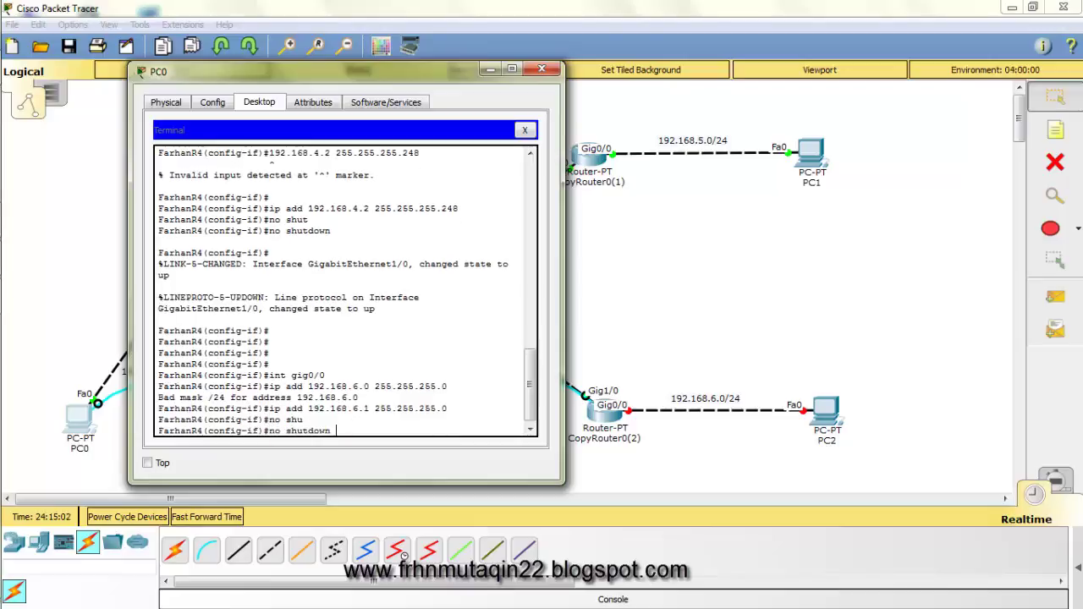
{"action": "key", "text": "Return"}
- Exit CopyRouter0(2)'s interface configuration and close PC0's terminal and window
{"action": "type", "text": "exit"}
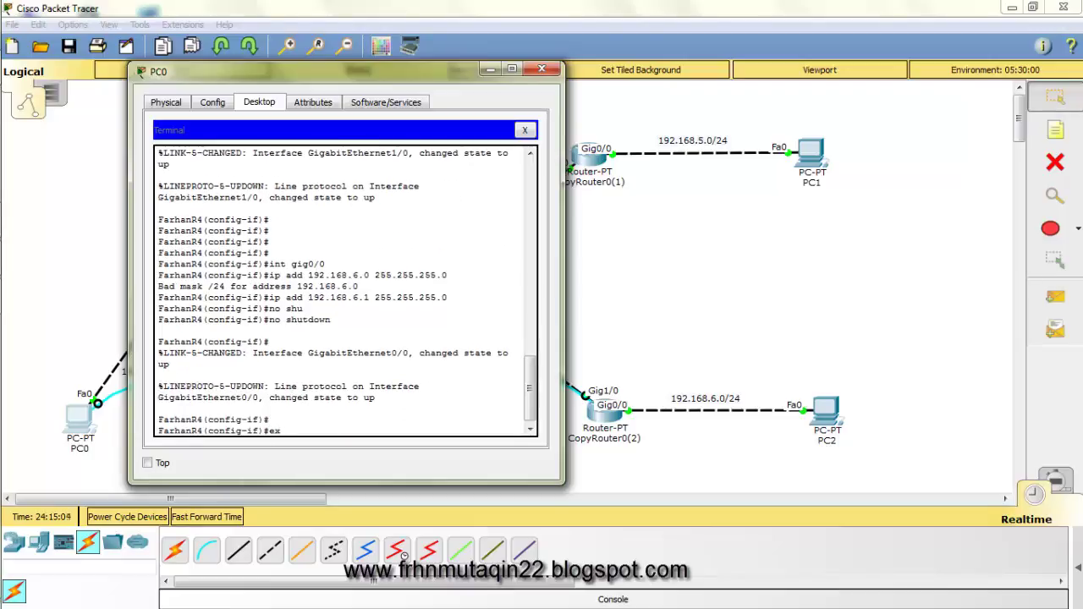
{"action": "key", "text": "Return"}
{"action": "key", "text": "Return"}
{"action": "key", "text": "Return"}
{"action": "left_click", "coordinate": [542, 69]}
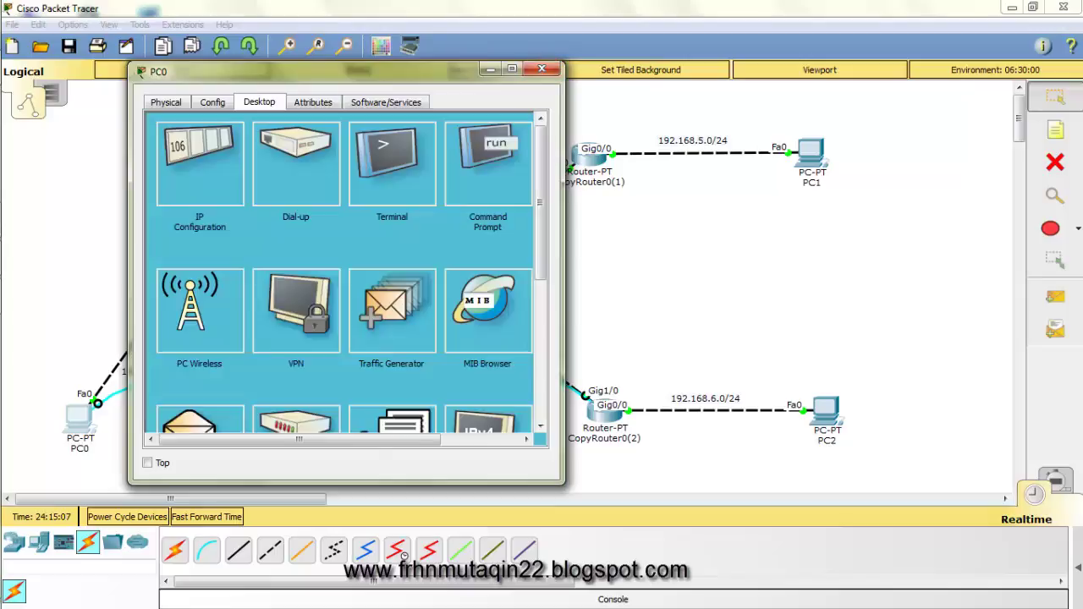
{"action": "left_click", "coordinate": [542, 68]}
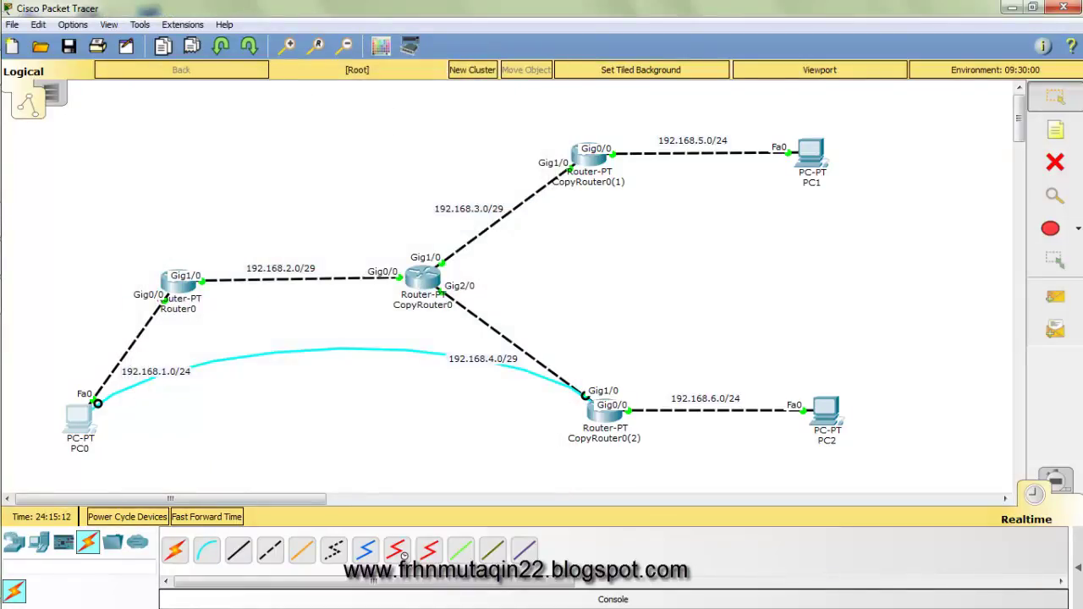
- Delete the console cable between PC0 and CopyRouter0(2)
{"action": "key", "text": "Delete"}
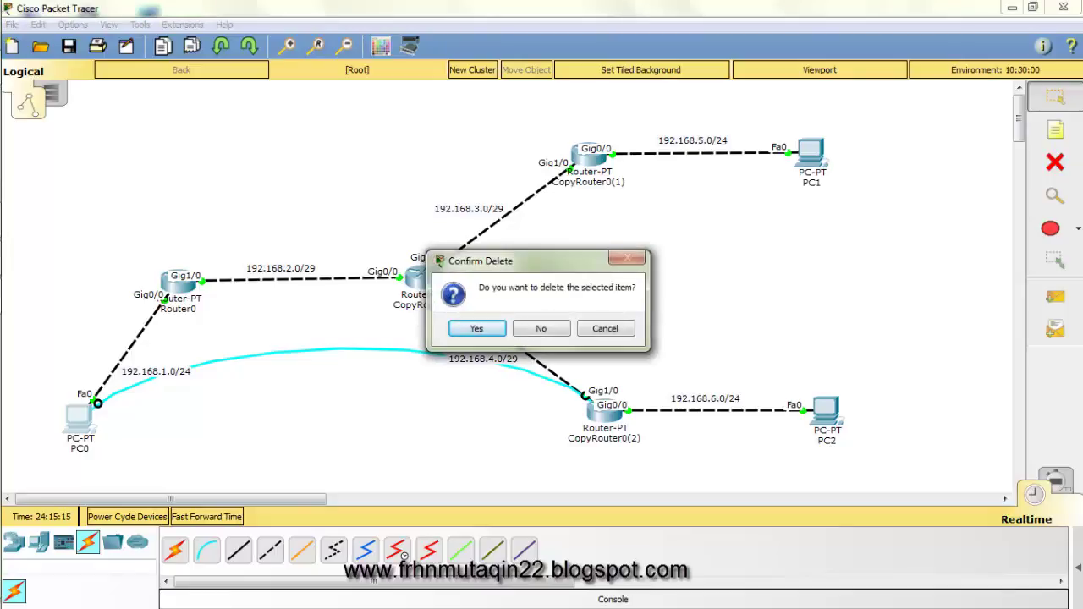
{"action": "key", "text": "Return"}
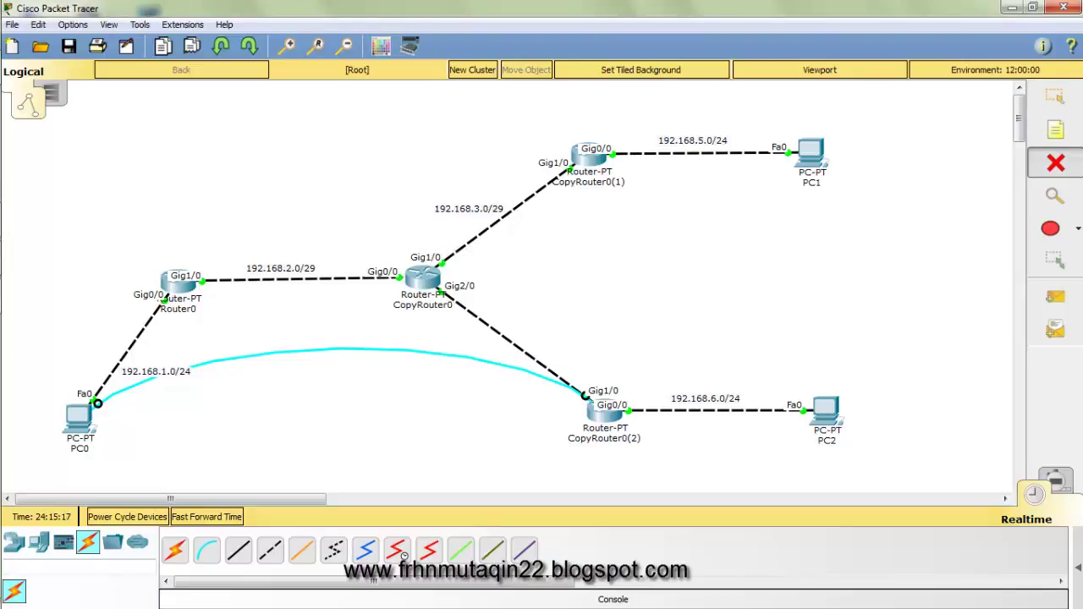
{"action": "key", "text": "ctrl+z"}
{"action": "left_click", "coordinate": [1055, 163]}
{"action": "left_click", "coordinate": [339, 348]}
- Connect a console cable from Router0's Console port to PC0's RS 232 port
{"action": "left_click", "coordinate": [206, 551]}
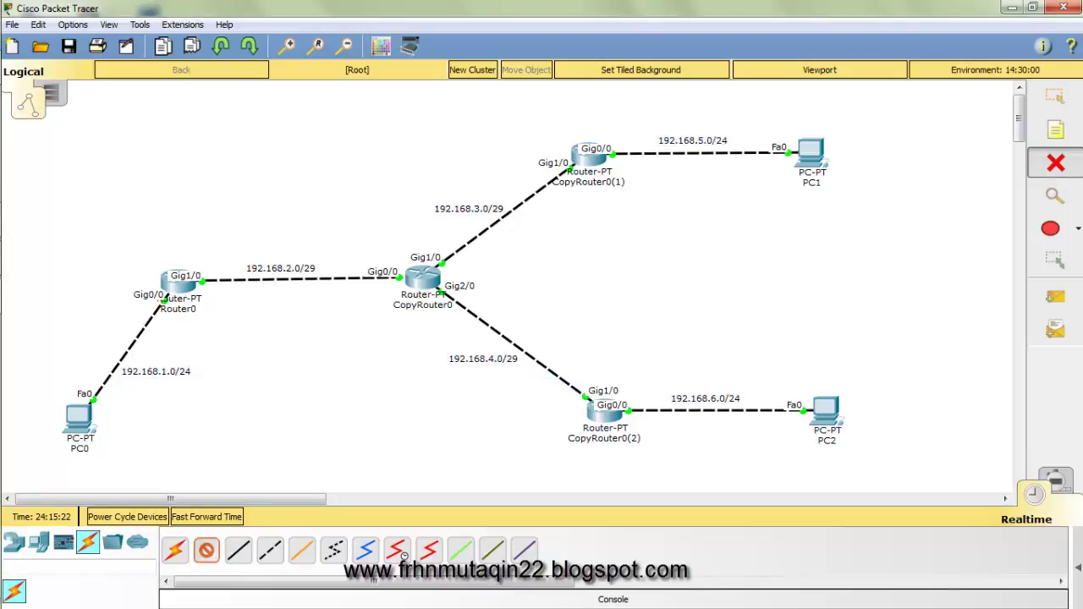
{"action": "left_click", "coordinate": [174, 279]}
{"action": "left_click", "coordinate": [229, 318]}
{"action": "left_click", "coordinate": [84, 417]}
{"action": "left_click", "coordinate": [129, 429]}
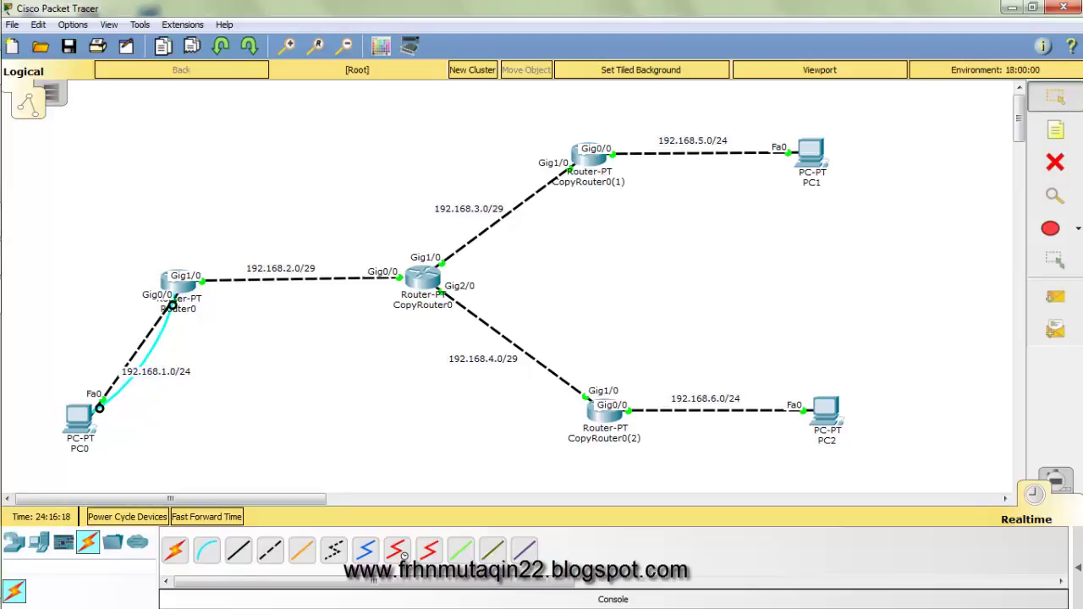
- Open PC0's terminal with the default port settings and bring up Router0's configuration prompt
{"action": "left_click", "coordinate": [79, 416]}
{"action": "left_click_drag", "start_coordinate": [507, 112], "coordinate": [917, 49]}
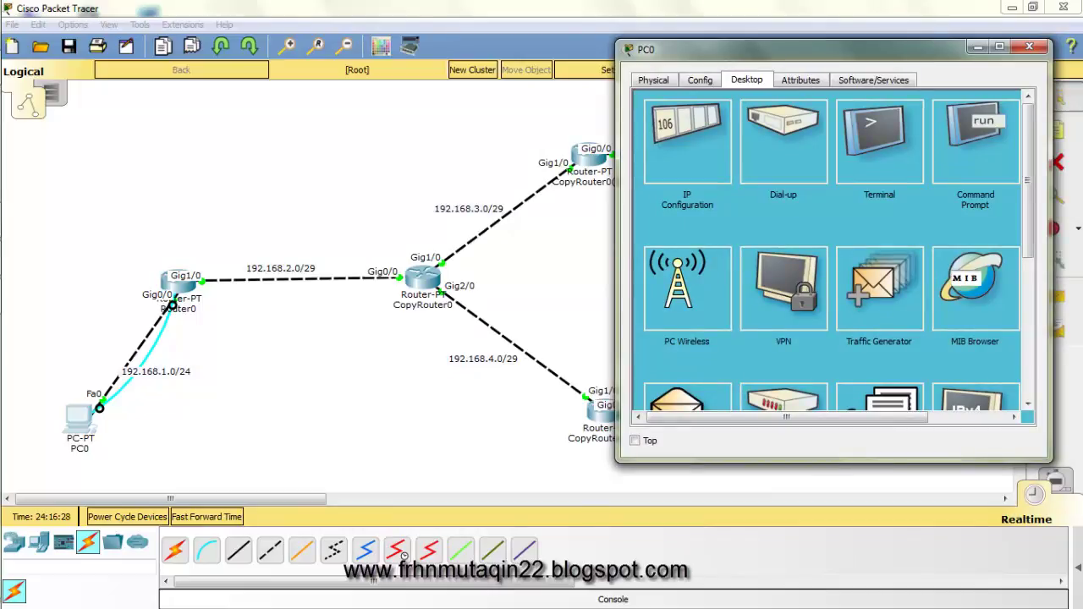
{"action": "left_click", "coordinate": [880, 142]}
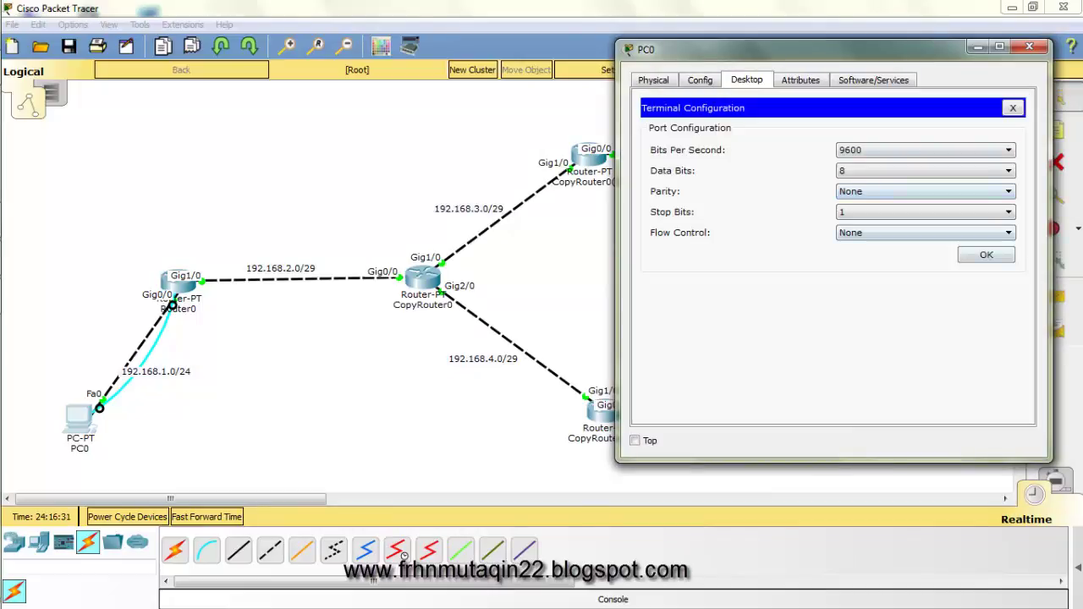
{"action": "left_click", "coordinate": [987, 254]}
{"action": "key", "text": "Return"}
{"action": "key", "text": "Return"}
{"action": "key", "text": "Return"}
{"action": "key", "text": "Return"}
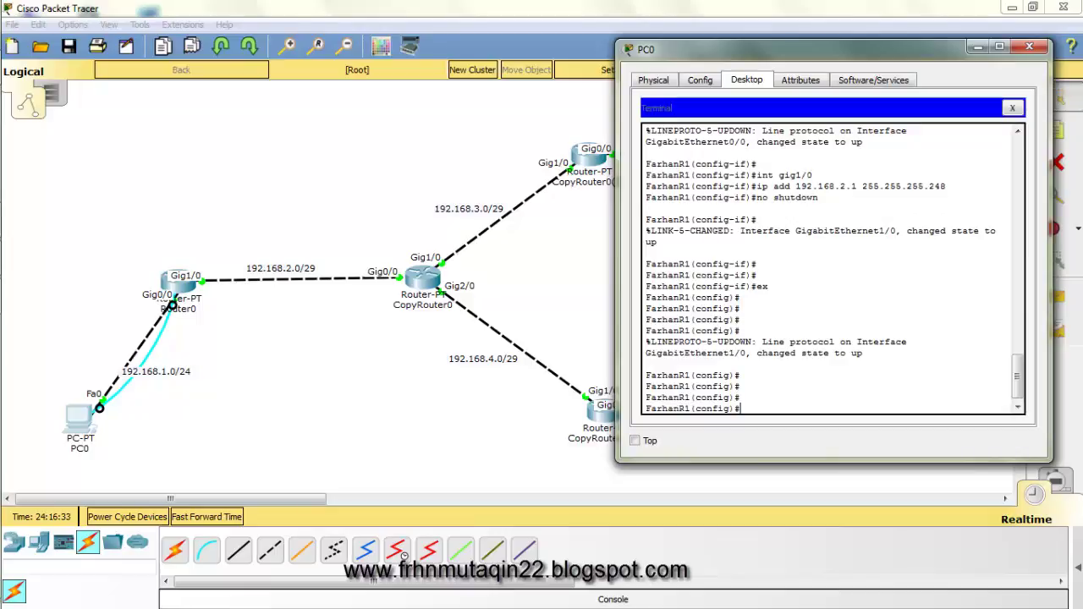
- Add a static route on Router0 to 192.168.3.0 with mask 255.255.255.248 via next hop 192.168.2.2
{"action": "type", "text": "ip route"}
{"action": "left_click_drag", "start_coordinate": [795, 49], "coordinate": [779, 180]}
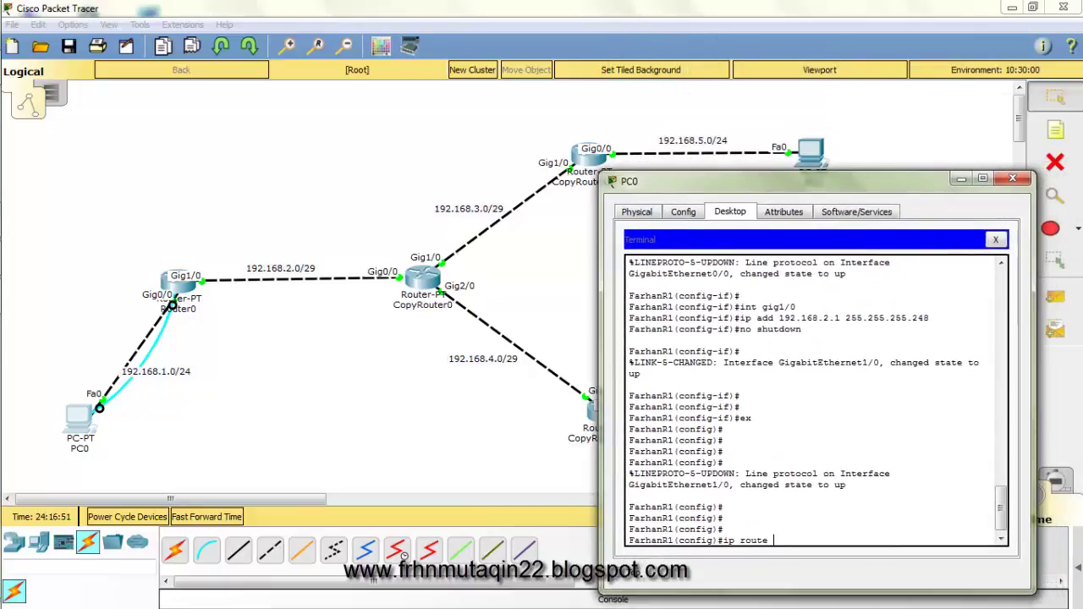
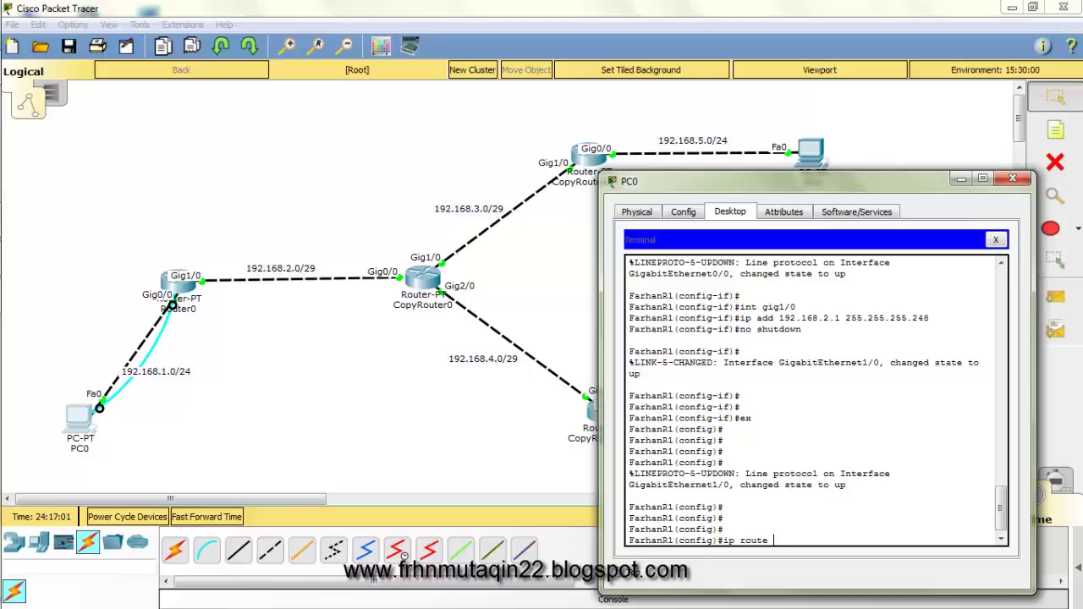
{"action": "type", "text": "1"}
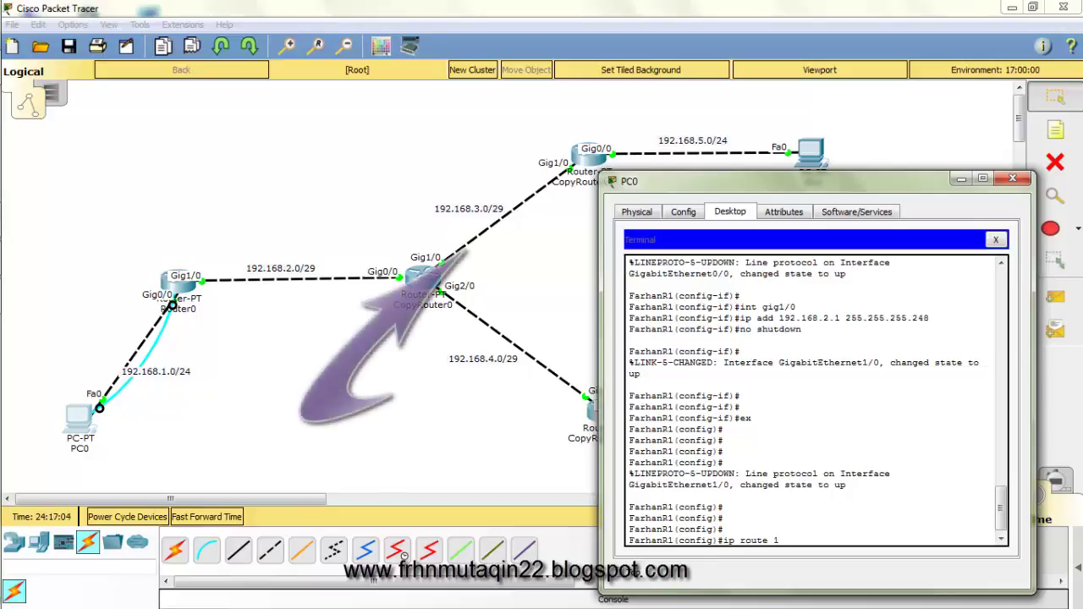
{"action": "type", "text": "92"}
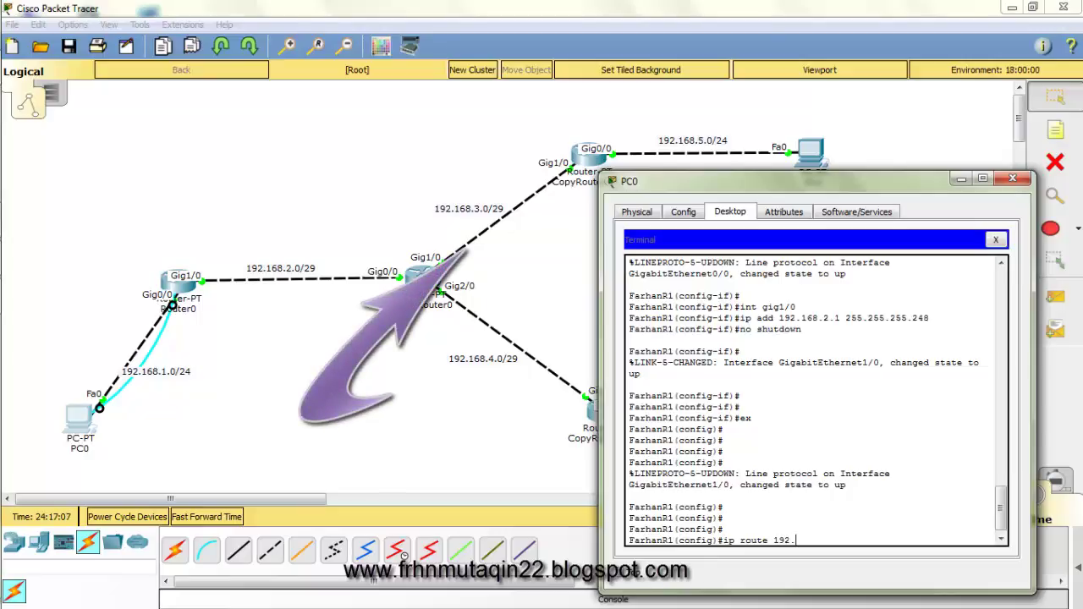
{"action": "type", "text": "."}
{"action": "type", "text": "168"}
{"action": "type", "text": "."}
{"action": "type", "text": "2"}
{"action": "type", "text": "."}
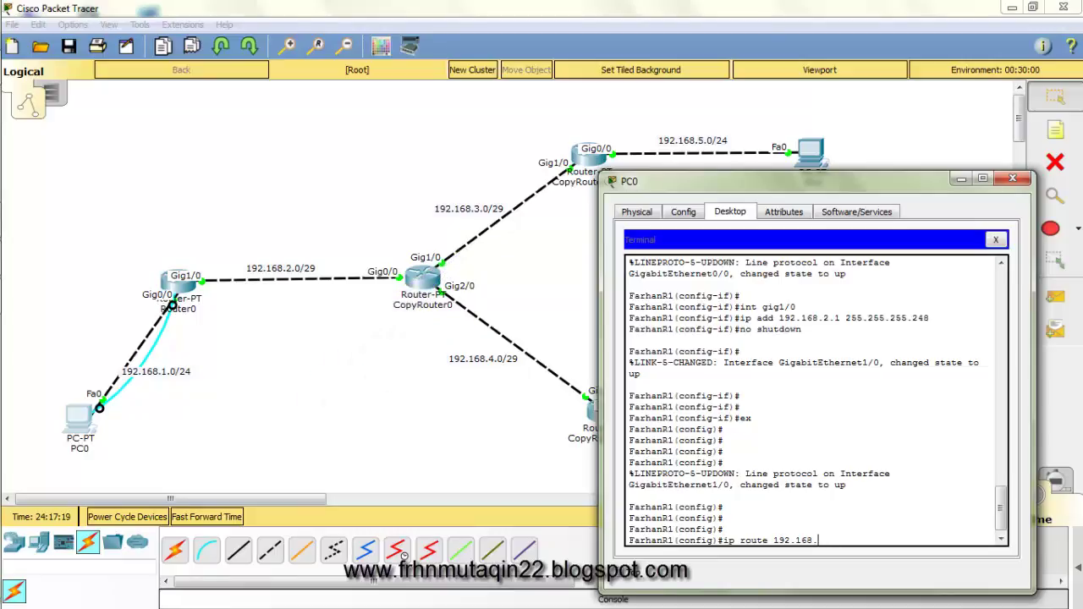
{"action": "type", "text": "3.0 255.255.255.248"}
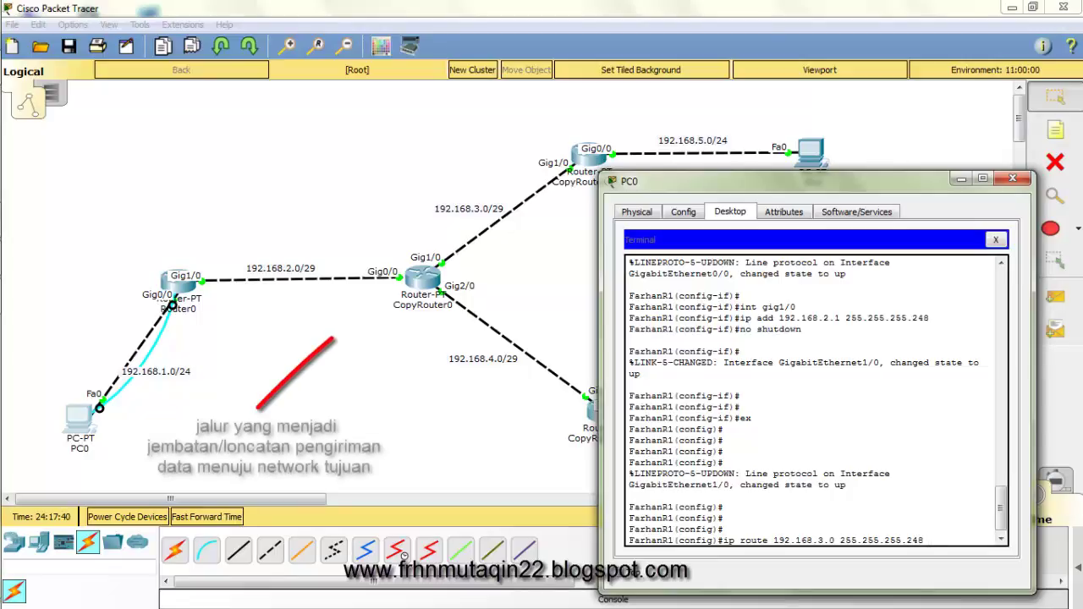
{"action": "type", "text": " 192.168"}
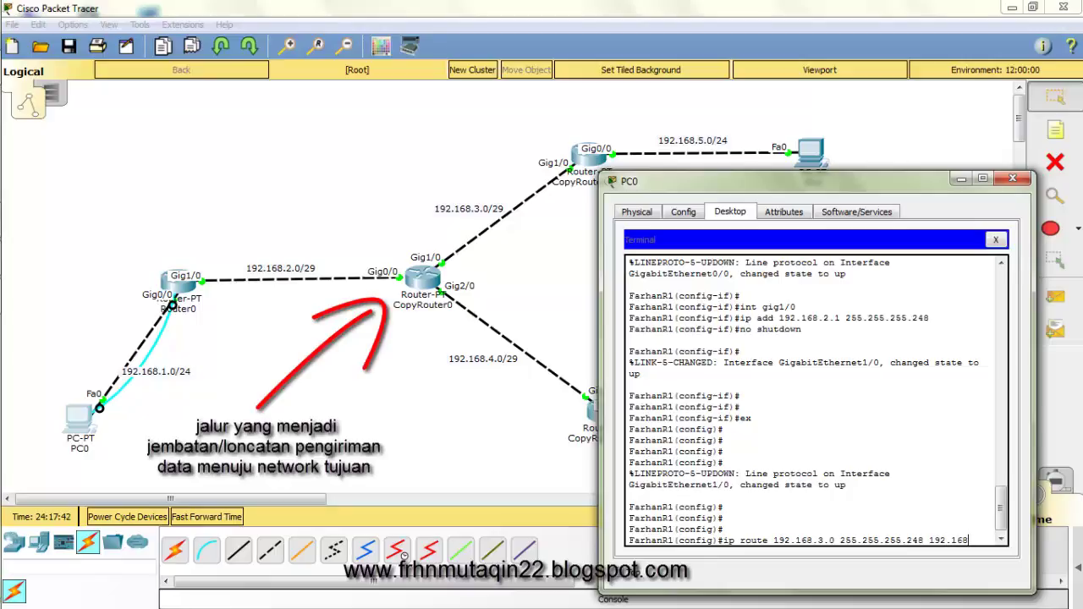
{"action": "type", "text": ".2.12.2"}
{"action": "key", "text": "Return"}
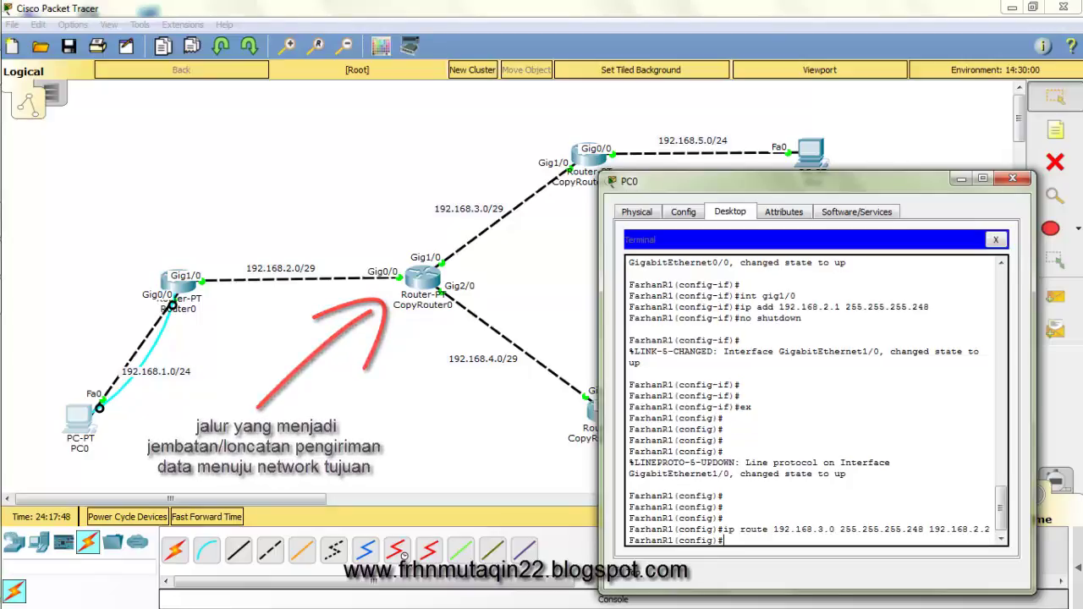
- Add a static route on Router0 to 192.168.5.0 with mask 255.255.255.0 via next hop 192.168.2.2
{"action": "type", "text": "iproute"}
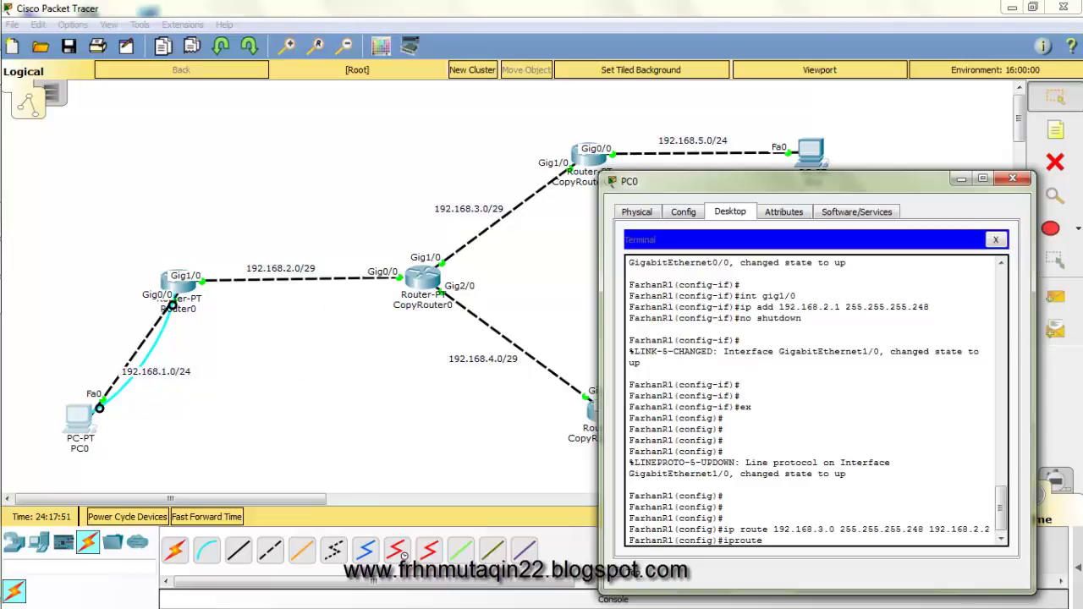
{"action": "left_click_drag", "start_coordinate": [1034, 381], "coordinate": [1082, 381]}
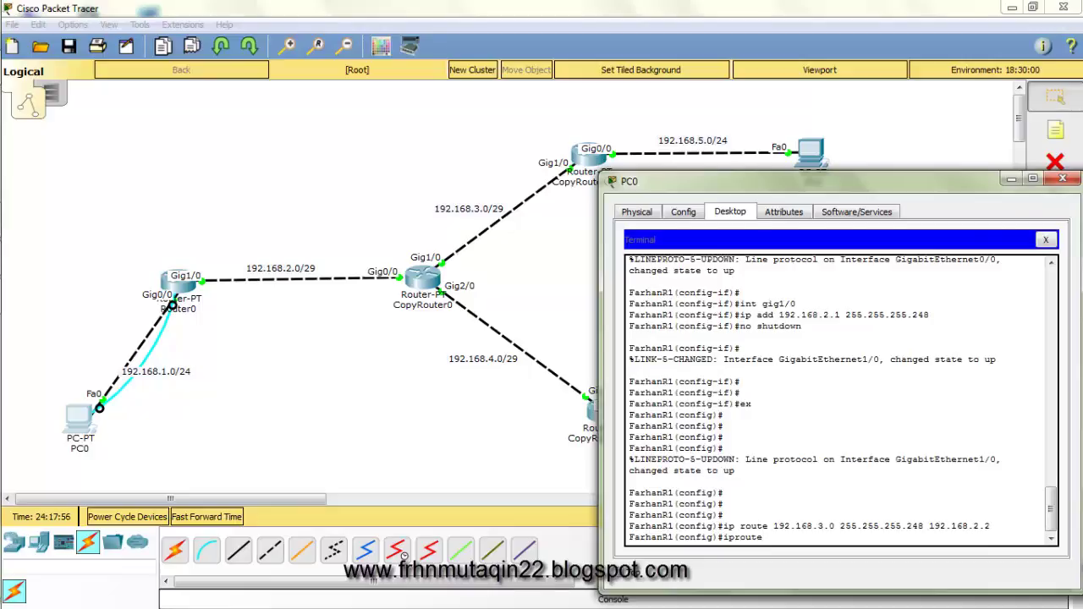
{"action": "key", "text": "BackSpace"}
{"action": "key", "text": "BackSpace"}
{"action": "key", "text": "BackSpace"}
{"action": "key", "text": "BackSpace"}
{"action": "key", "text": "BackSpace"}
{"action": "type", "text": "route 192.168.5.0 2"}
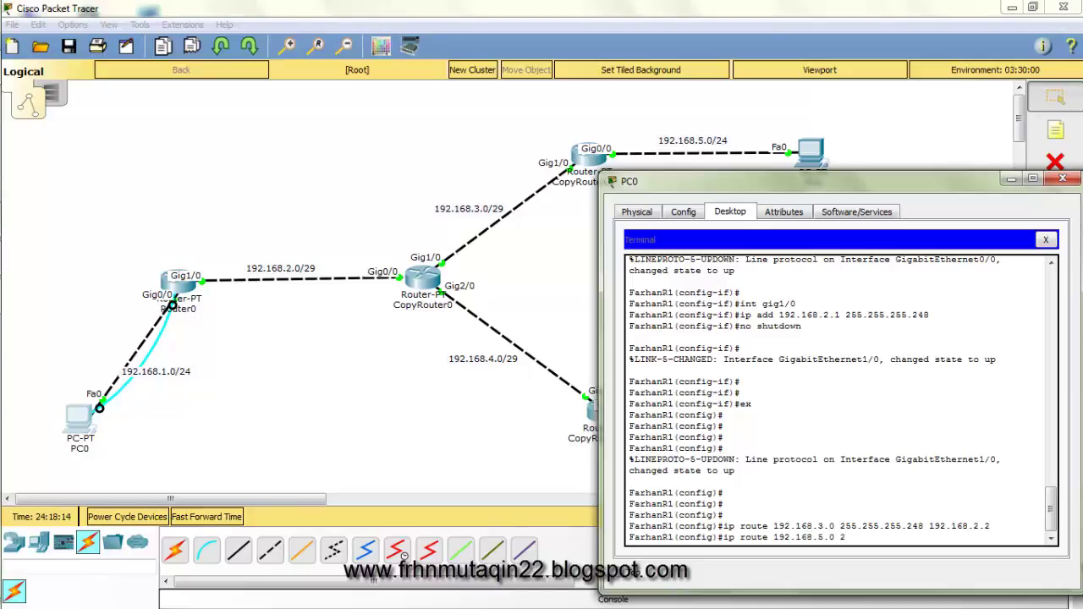
{"action": "type", "text": "55.255.255"}
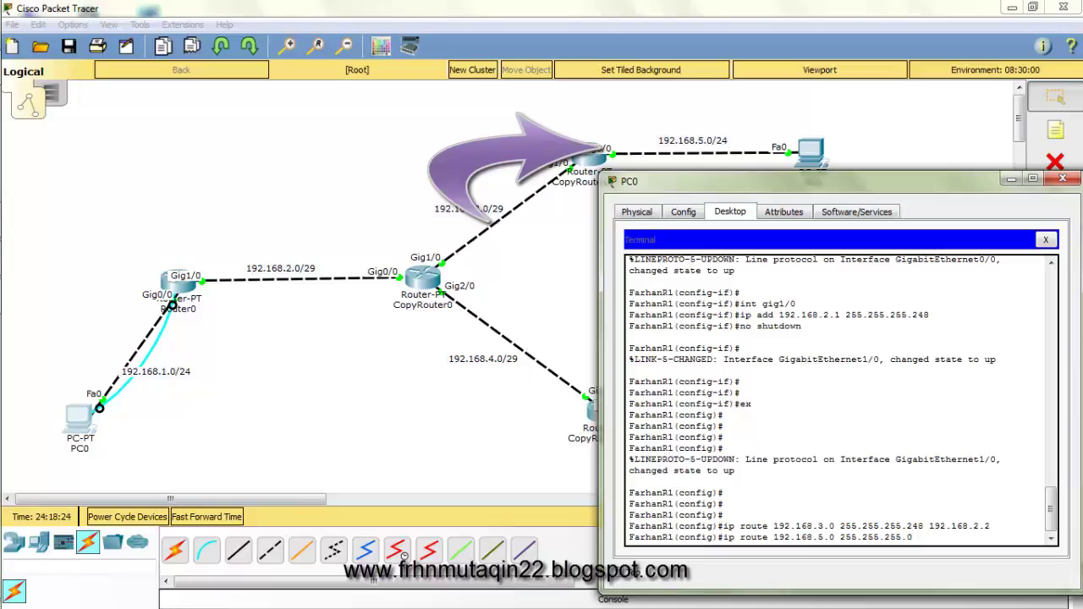
{"action": "type", "text": "192.168.22"}
{"action": "key", "text": "BackSpace"}
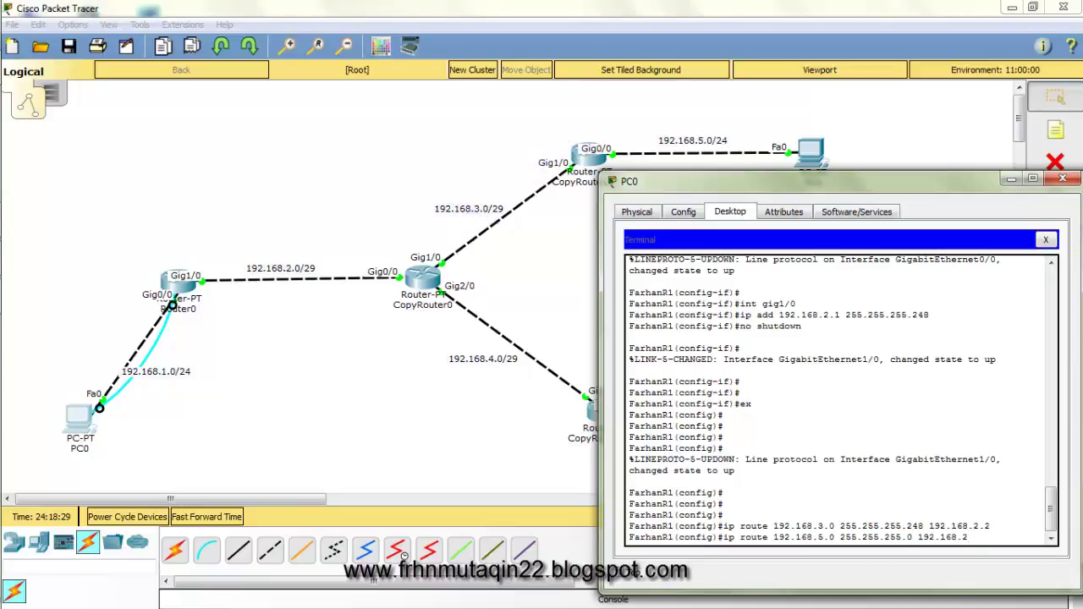
{"action": "type", "text": ".2"}
{"action": "key", "text": "Return"}
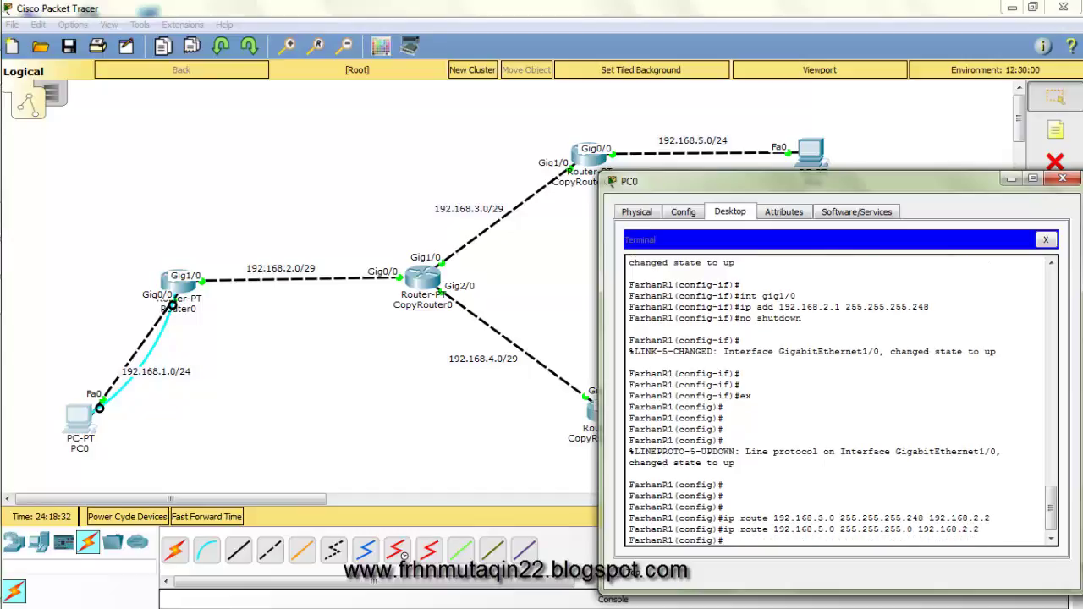
- Add a static route on Router0 to 192.168.4.0 with mask 255.255.255.0 via next hop 192.168.2.2
{"action": "type", "text": "ip route"}
{"action": "key", "text": "BackSpace"}
{"action": "key", "text": "BackSpace"}
{"action": "key", "text": "BackSpace"}
{"action": "key", "text": "BackSpace"}
{"action": "key", "text": "BackSpace"}
{"action": "type", "text": "route"}
{"action": "left_click_drag", "start_coordinate": [772, 180], "coordinate": [728, 108]}
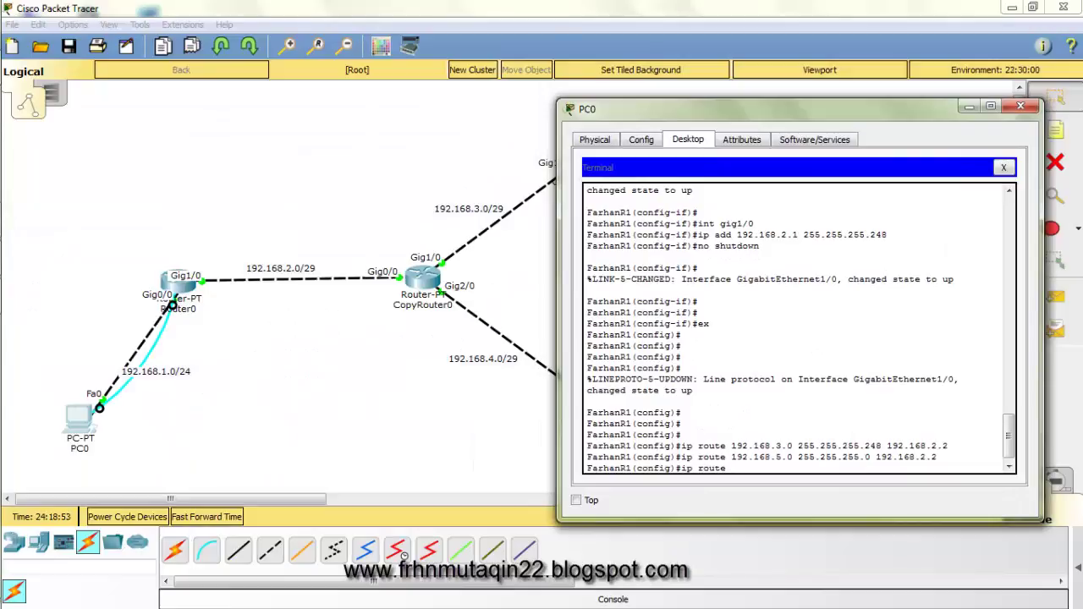
{"action": "type", "text": "192.168.4."}
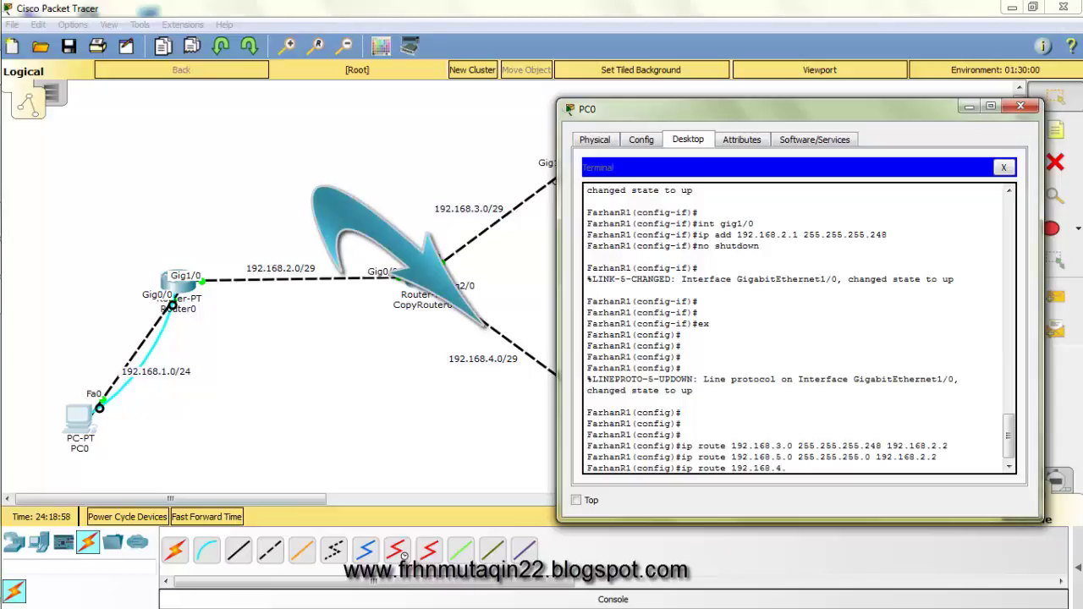
{"action": "type", "text": "0 255.255.255.0 1"}
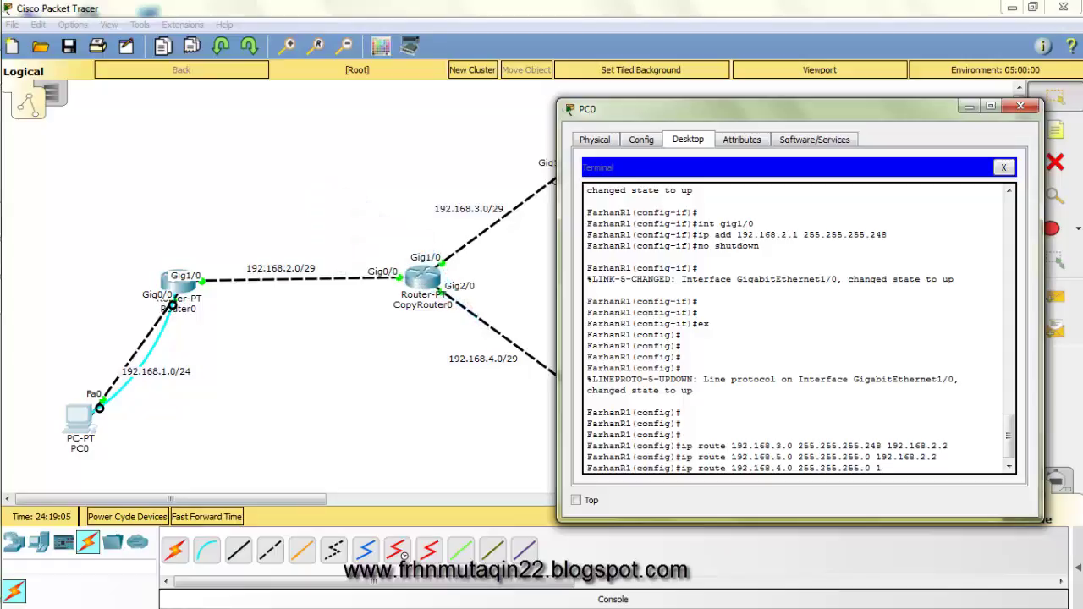
{"action": "type", "text": "92.168.2.2"}
{"action": "key", "text": "Return"}
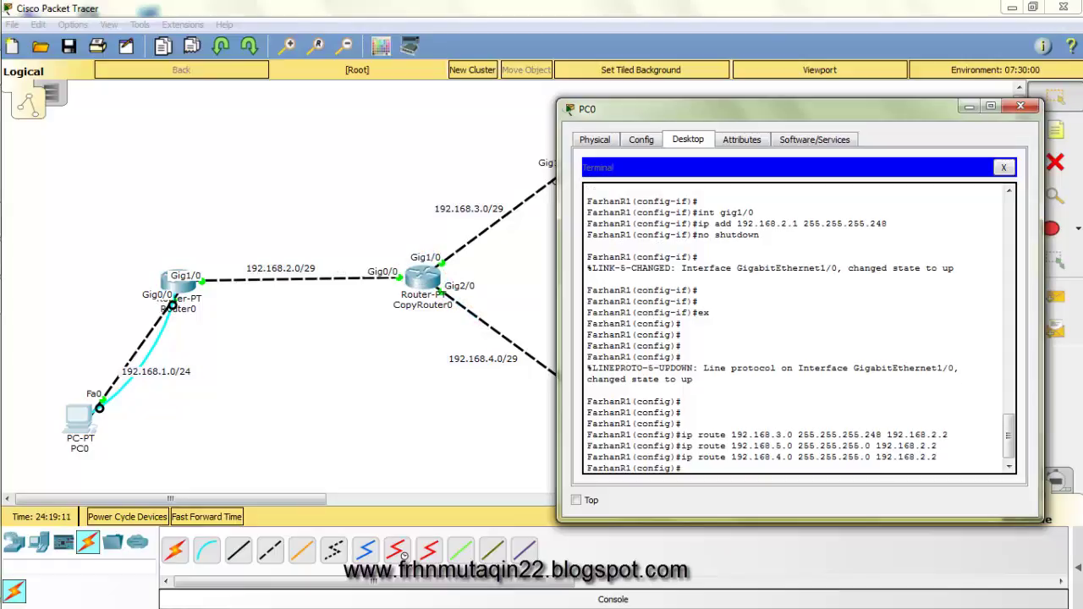
{"action": "left_click_drag", "start_coordinate": [761, 108], "coordinate": [338, 110]}
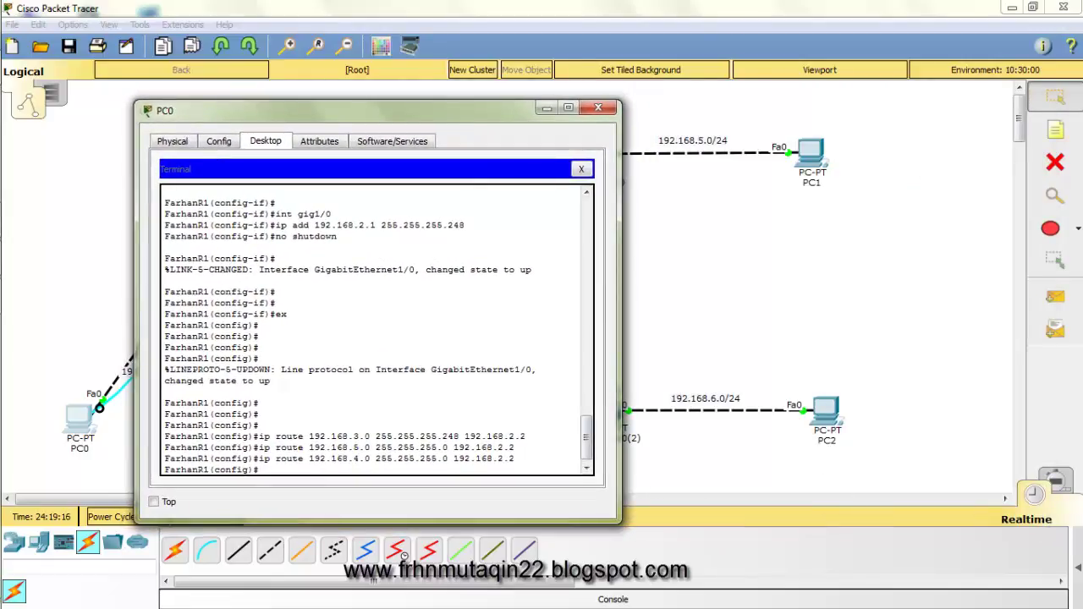
{"action": "type", "text": "ip route 192.168."}
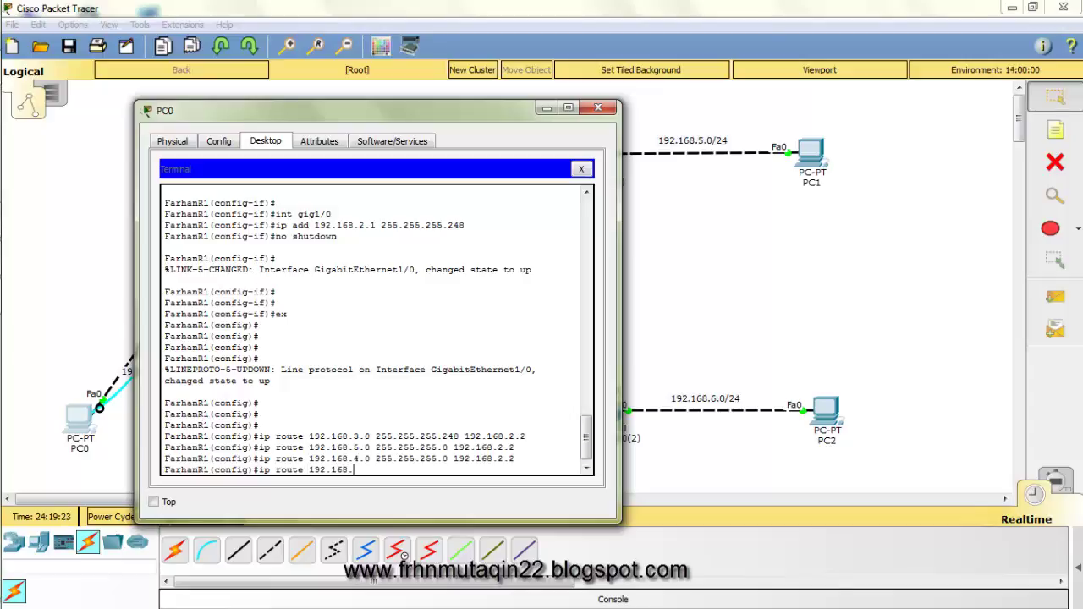
{"action": "type", "text": "6.0 255.255.255."}
{"action": "key", "text": "BackSpace"}
{"action": "key", "text": "BackSpace"}
{"action": "key", "text": "BackSpace"}
{"action": "key", "text": "BackSpace"}
{"action": "key", "text": "BackSpace"}
{"action": "key", "text": "BackSpace"}
{"action": "key", "text": "BackSpace"}
{"action": "key", "text": "BackSpace"}
{"action": "key", "text": "BackSpace"}
{"action": "key", "text": "BackSpace"}
{"action": "key", "text": "BackSpace"}
{"action": "key", "text": "BackSpace"}
{"action": "key", "text": "BackSpace"}
{"action": "key", "text": "BackSpace"}
{"action": "key", "text": "BackSpace"}
{"action": "key", "text": "BackSpace"}
{"action": "key", "text": "BackSpace"}
{"action": "key", "text": "BackSpace"}
{"action": "key", "text": "BackSpace"}
{"action": "key", "text": "BackSpace"}
{"action": "left_click_drag", "start_coordinate": [356, 110], "coordinate": [774, 85]}
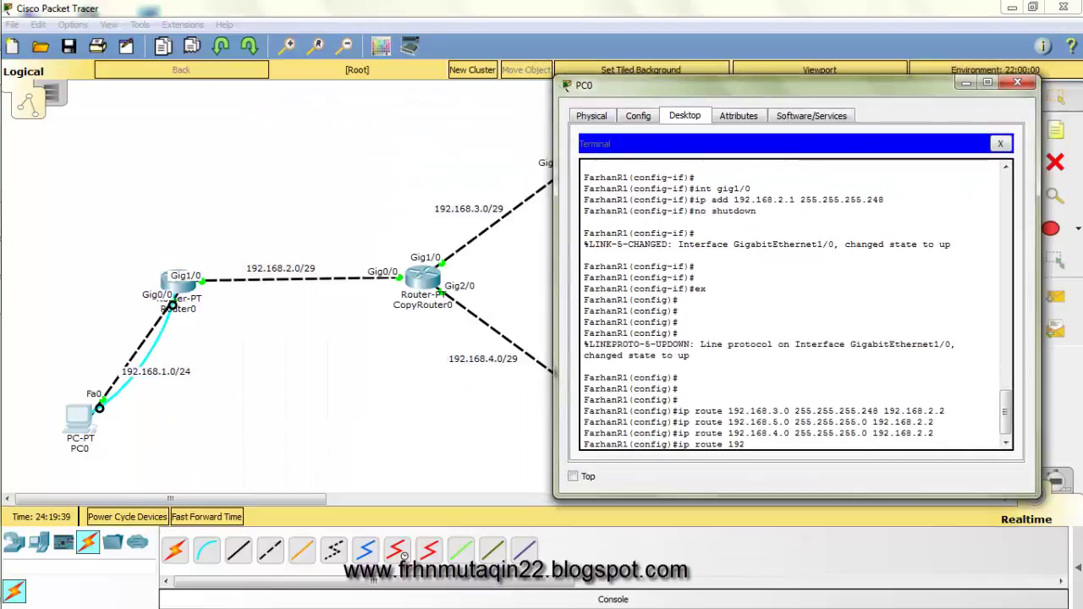
{"action": "left_click_drag", "start_coordinate": [866, 433], "coordinate": [795, 433]}
{"action": "key", "text": "BackSpace"}
{"action": "key", "text": "BackSpace"}
{"action": "key", "text": "BackSpace"}
{"action": "key", "text": "BackSpace"}
{"action": "key", "text": "BackSpace"}
{"action": "key", "text": "BackSpace"}
{"action": "key", "text": "BackSpace"}
{"action": "key", "text": "BackSpace"}
{"action": "key", "text": "BackSpace"}
{"action": "key", "text": "BackSpace"}
{"action": "key", "text": "BackSpace"}
{"action": "key", "text": "BackSpace"}
- Remove Router0's static route to 192.168.4.0 with mask 255.255.255.0 via 192.168.2.2
{"action": "type", "text": "no ip"}
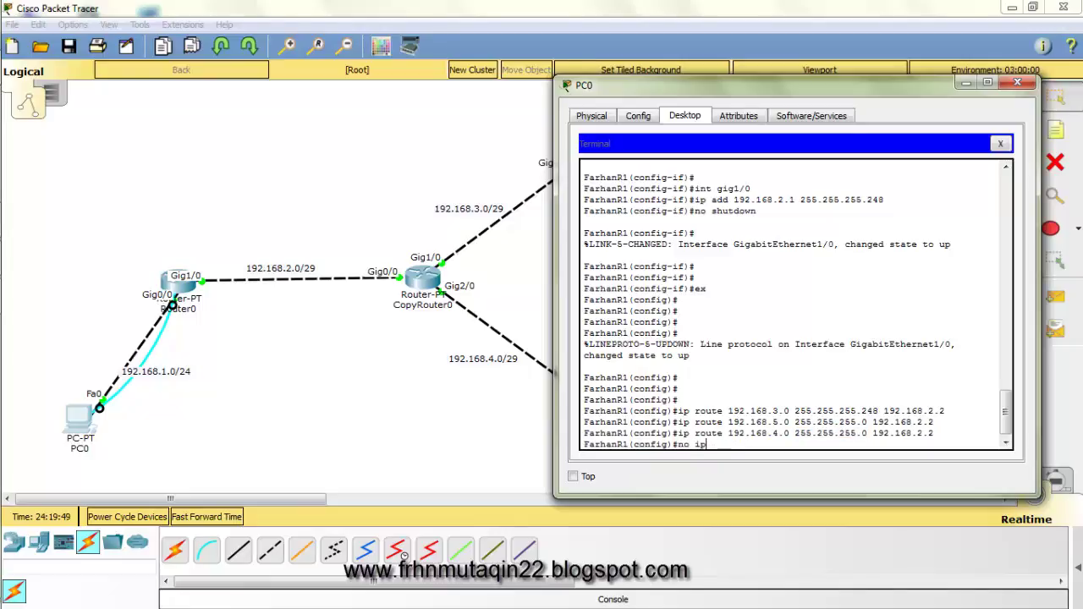
{"action": "type", "text": " route"}
{"action": "key", "text": "BackSpace"}
{"action": "key", "text": "BackSpace"}
{"action": "key", "text": "BackSpace"}
{"action": "key", "text": "BackSpace"}
{"action": "key", "text": "BackSpace"}
{"action": "key", "text": "BackSpace"}
{"action": "key", "text": "BackSpace"}
{"action": "key", "text": "BackSpace"}
{"action": "key", "text": "BackSpace"}
{"action": "key", "text": "BackSpace"}
{"action": "key", "text": "BackSpace"}
{"action": "key", "text": "BackSpace"}
{"action": "key", "text": "Up"}
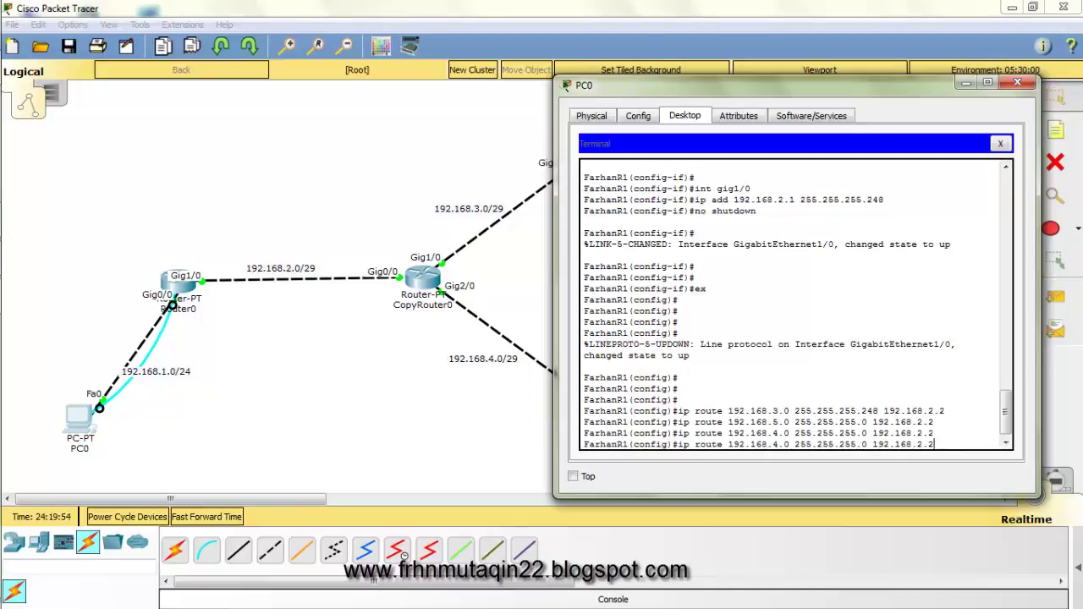
{"action": "key", "text": "Left"}
{"action": "key", "text": "Left"}
{"action": "key", "text": "Left"}
{"action": "key", "text": "Left"}
{"action": "key", "text": "Left"}
{"action": "key", "text": "Home"}
{"action": "type", "text": "no"}
{"action": "key", "text": "End"}
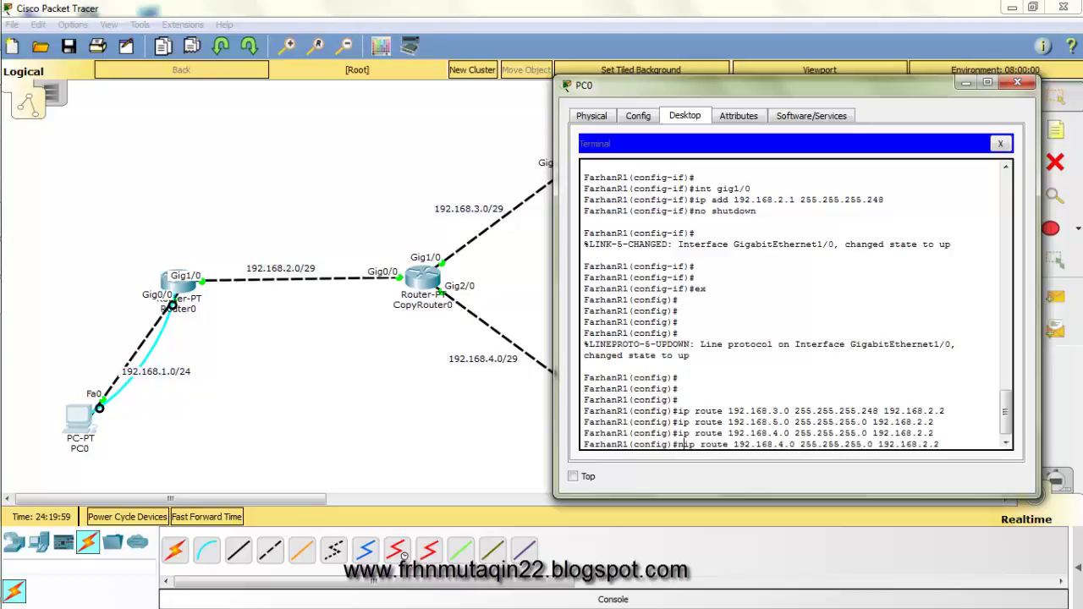
{"action": "key", "text": "Return"}
{"action": "key", "text": "Return"}
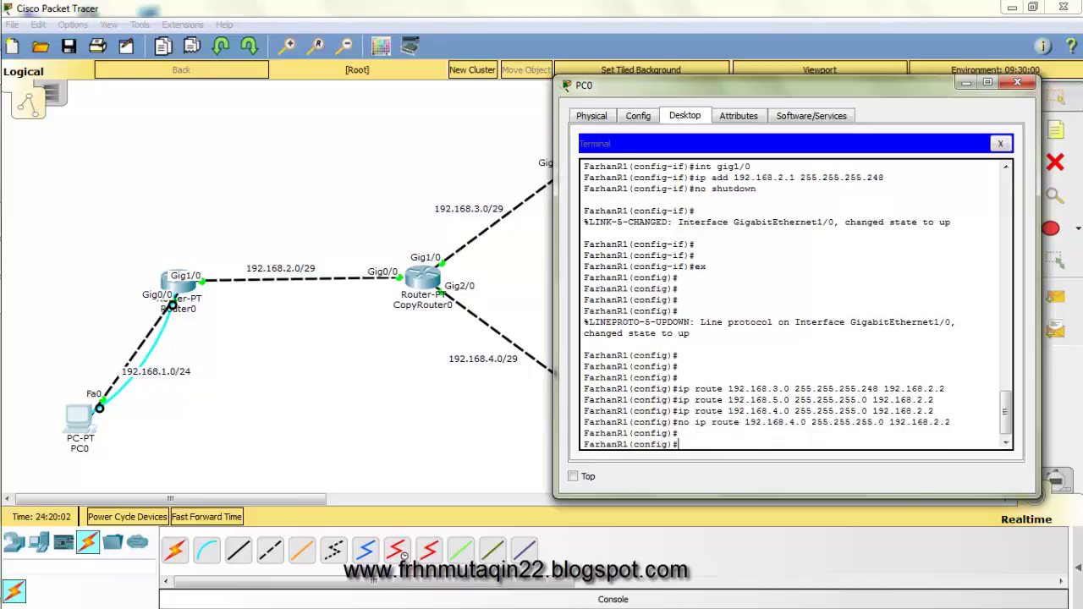
- Add a static route on Router0 to 192.168.4.0 with mask 255.255.255.248 via next hop 192.168.2.2
{"action": "left_click_drag", "start_coordinate": [673, 421], "coordinate": [690, 421]}
{"action": "type", "text": "ip route"}
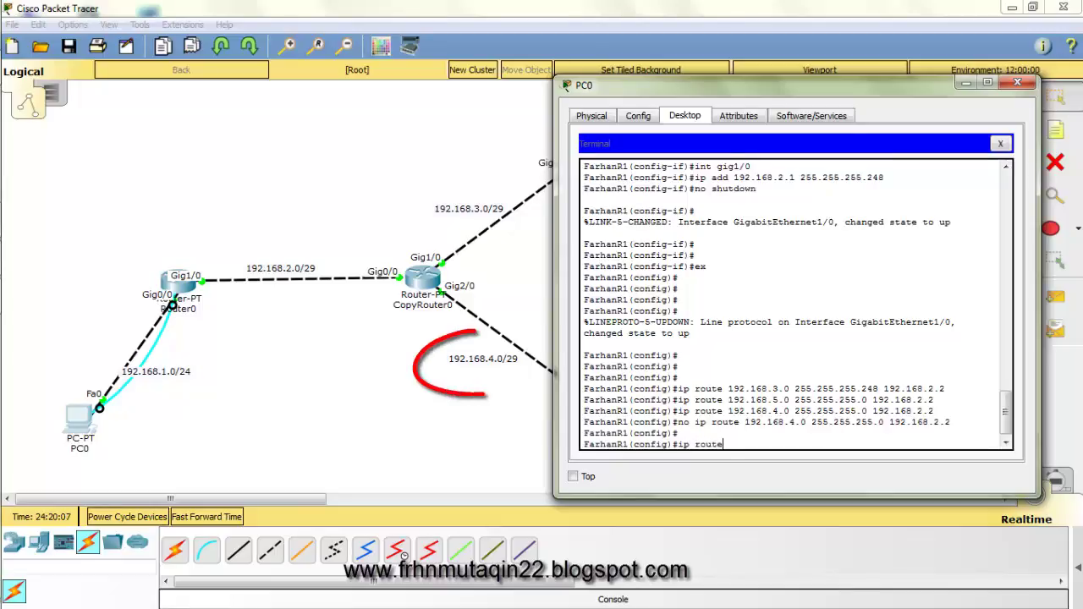
{"action": "type", "text": " 192.16"}
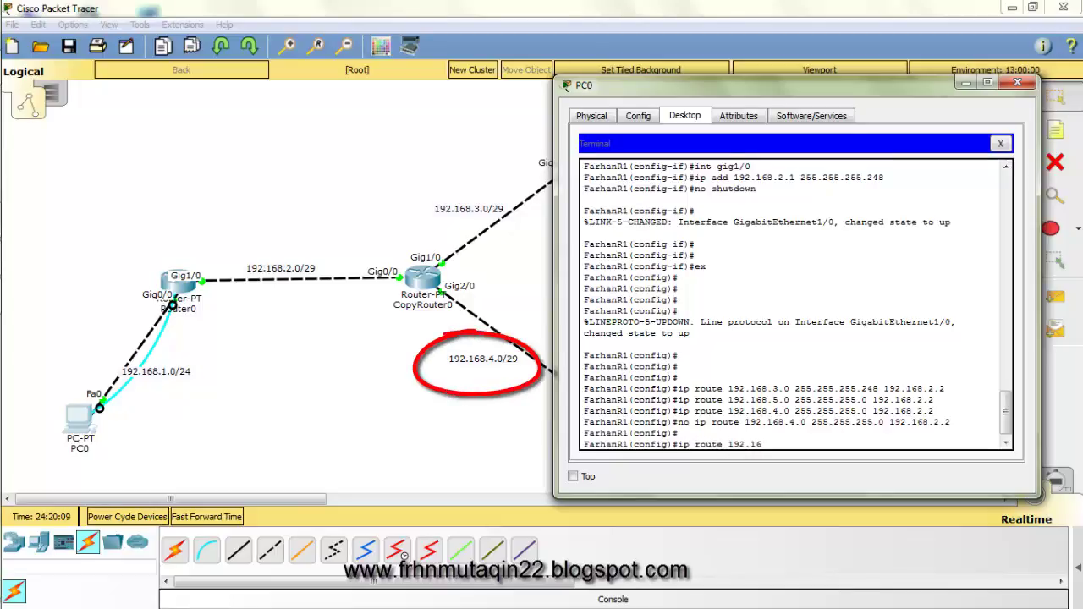
{"action": "type", "text": "8.4.0 255.255.255.348"}
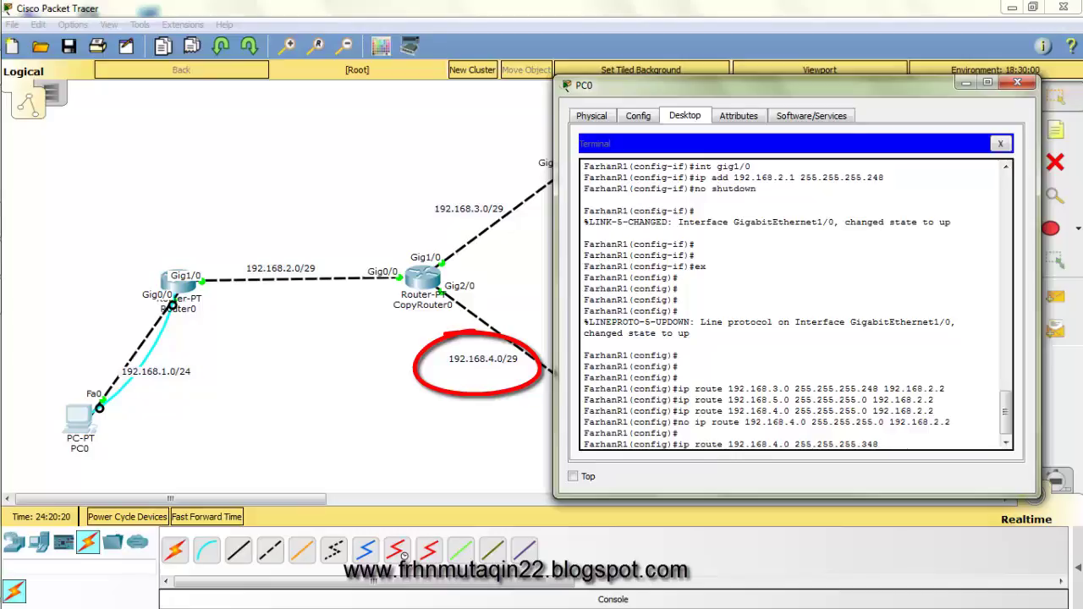
{"action": "key", "text": "BackSpace"}
{"action": "key", "text": "BackSpace"}
{"action": "type", "text": "248"}
{"action": "type", "text": " 192"}
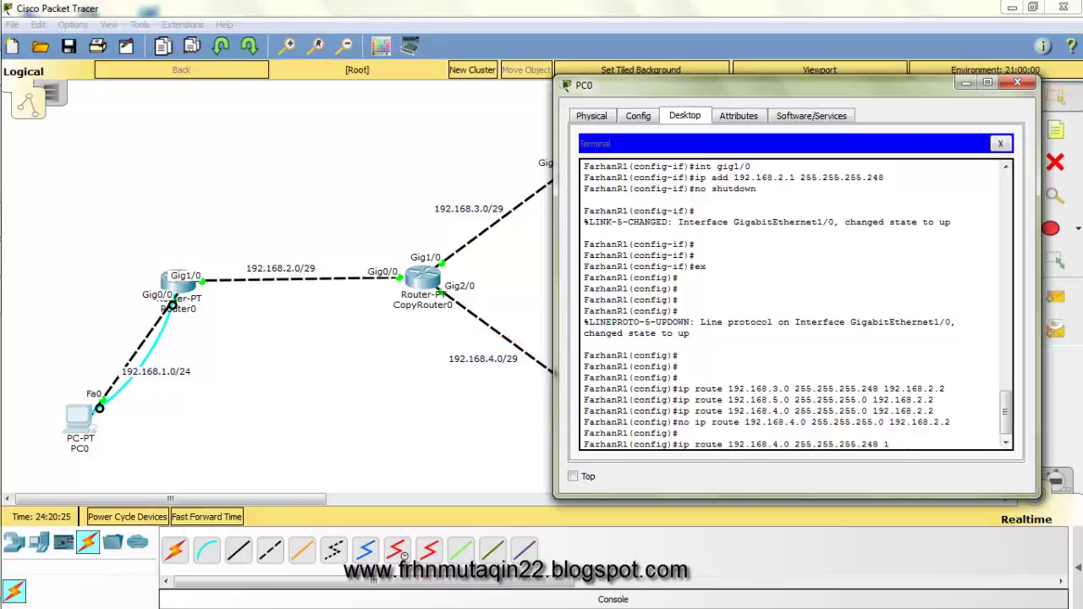
{"action": "type", "text": ".168.2.2"}
{"action": "key", "text": "Return"}
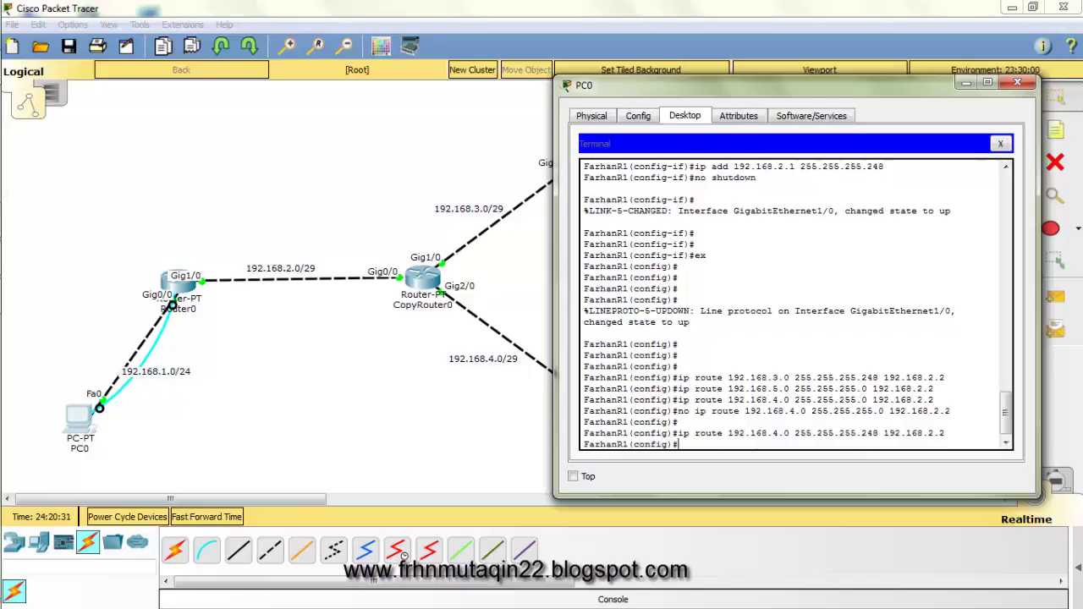
- Add a static route on Router0 to 192.168.6.0 with mask 255.255.255.0 via next hop 192.168.2.2
{"action": "left_click_drag", "start_coordinate": [762, 85], "coordinate": [340, 85]}
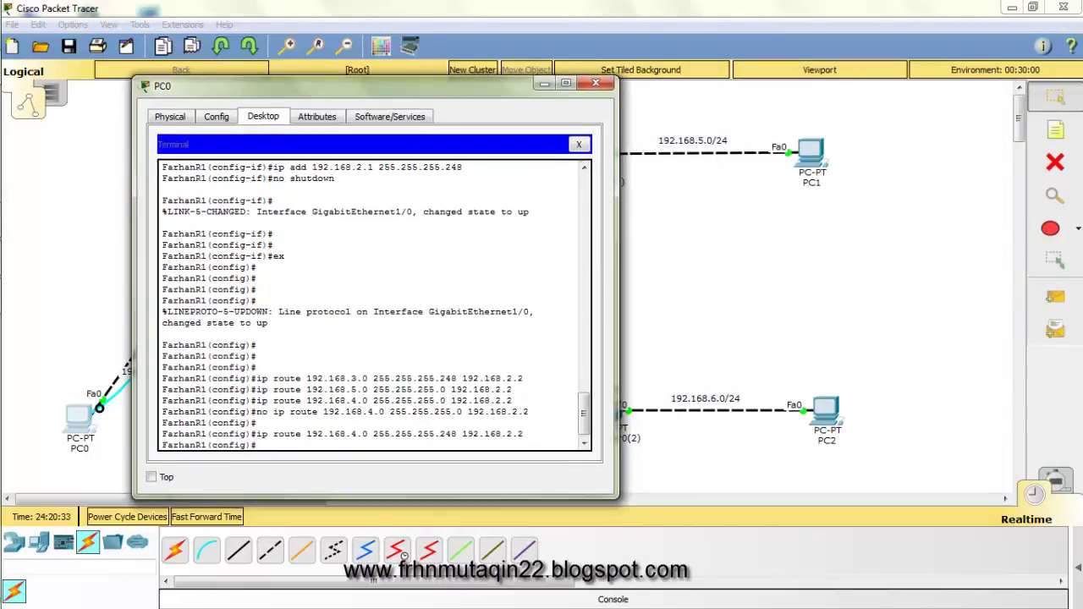
{"action": "type", "text": "ip route 192"}
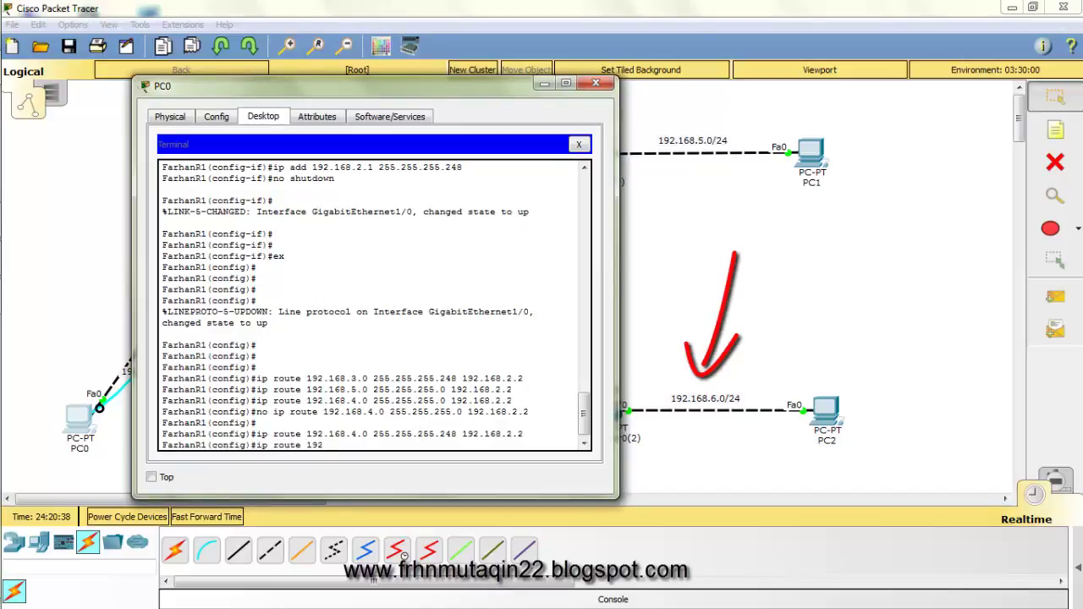
{"action": "type", "text": ".168."}
{"action": "type", "text": "6"}
{"action": "type", "text": ".0 255."}
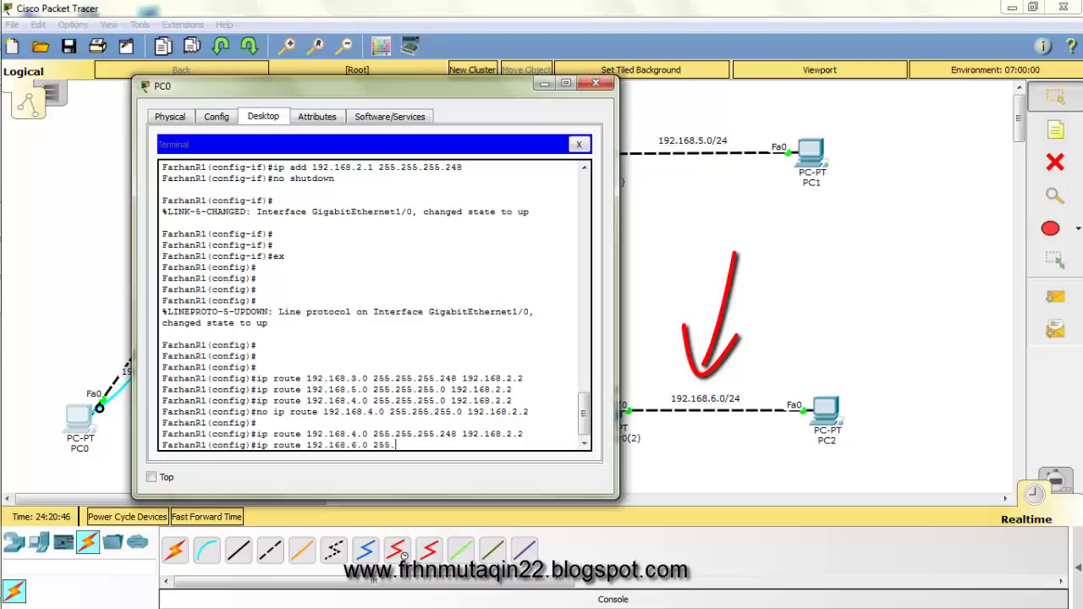
{"action": "type", "text": "255.255.0"}
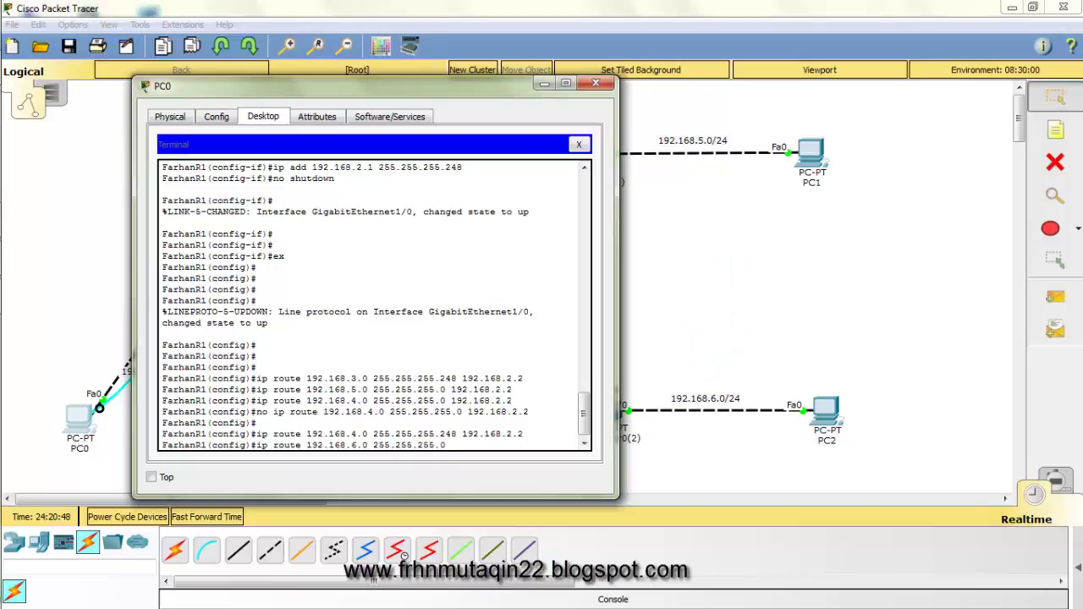
{"action": "type", "text": " 192.168.2.2"}
{"action": "key", "text": "Return"}
{"action": "key", "text": "Return"}
{"action": "key", "text": "Return"}
{"action": "key", "text": "Return"}
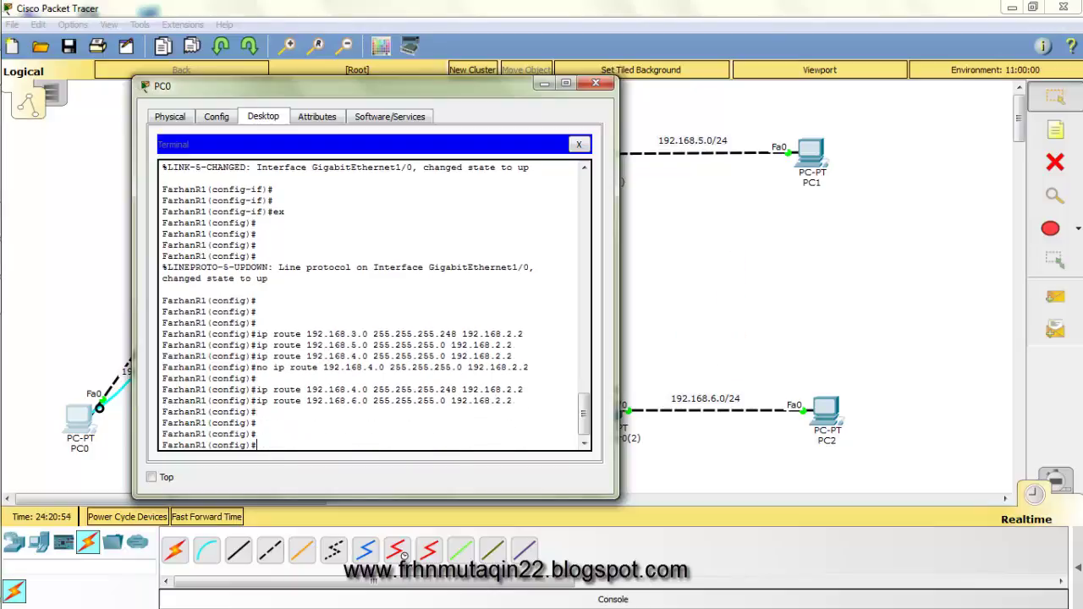
- Display Router0's routing table, review its static route entries, and close the PC0 terminal session
{"action": "type", "text": "do sh ip roi="}
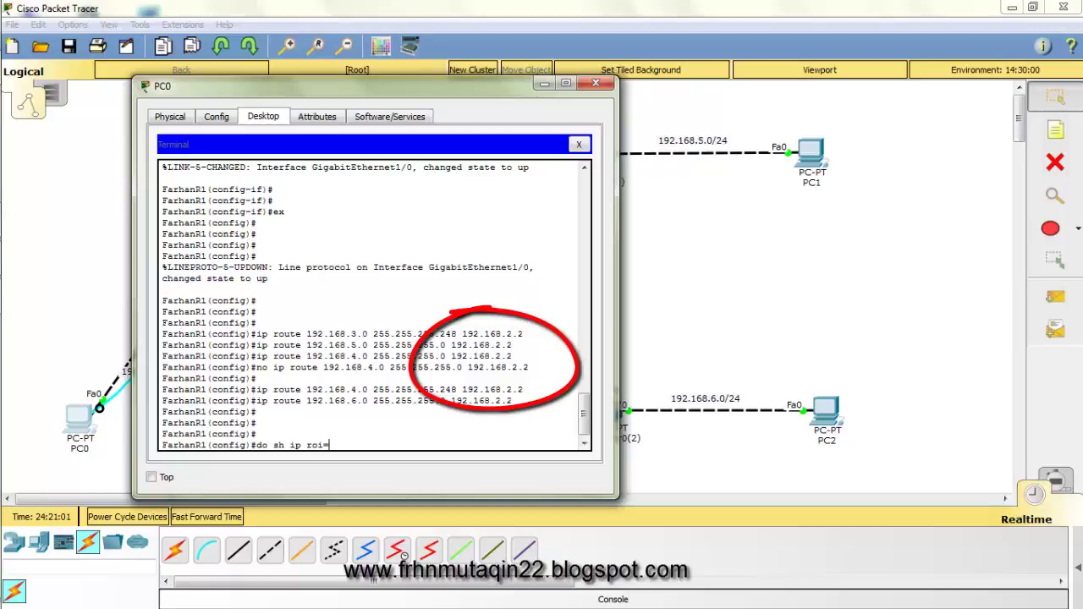
{"action": "key", "text": "BackSpace"}
{"action": "type", "text": "ute"}
{"action": "key", "text": "Return"}
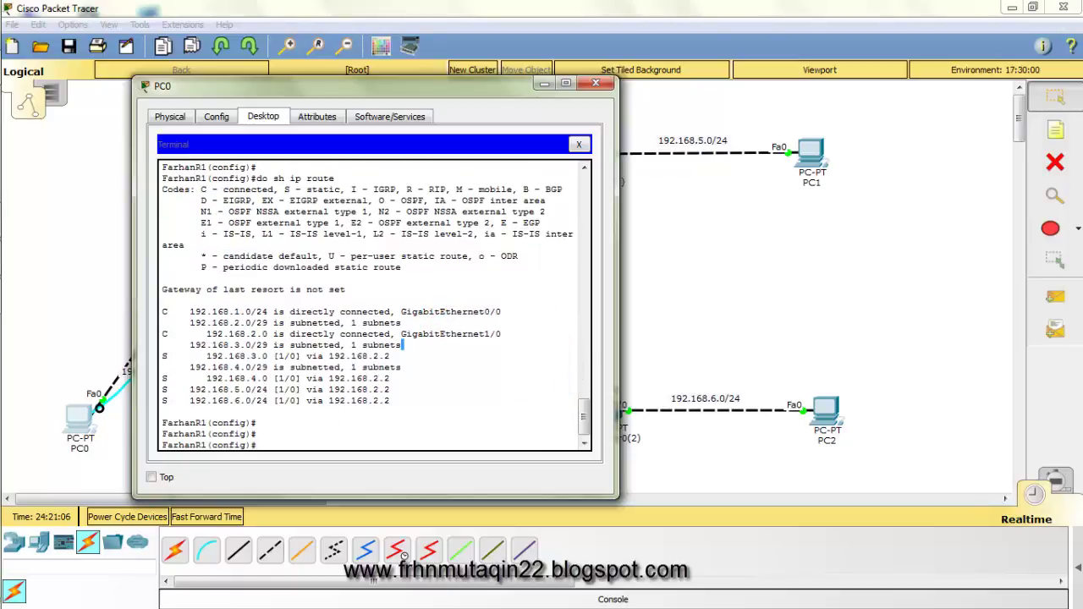
{"action": "left_click_drag", "start_coordinate": [165, 356], "coordinate": [389, 356]}
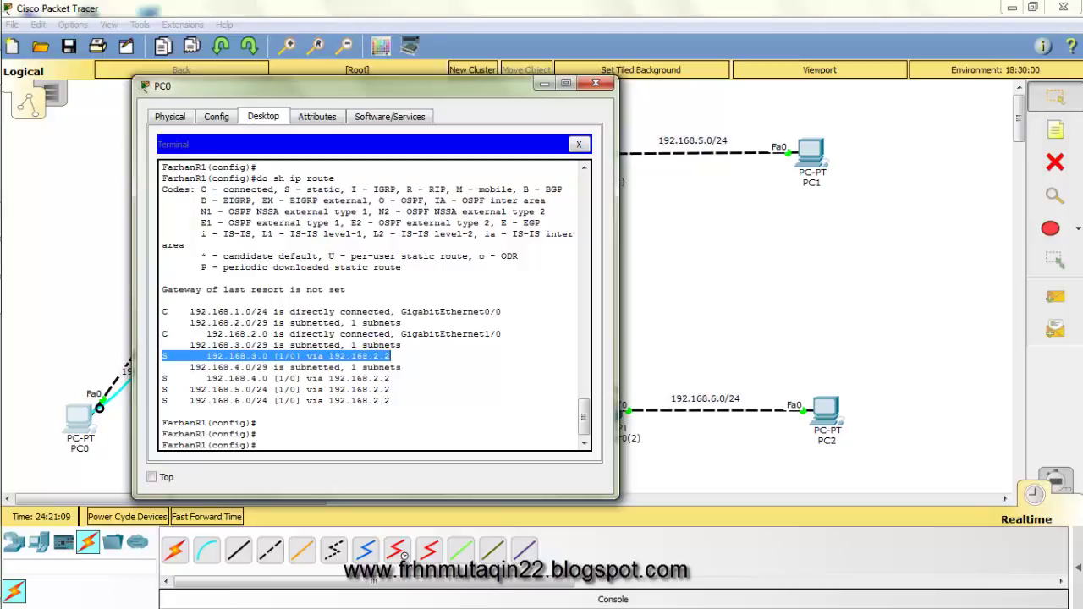
{"action": "left_click_drag", "start_coordinate": [164, 378], "coordinate": [391, 400]}
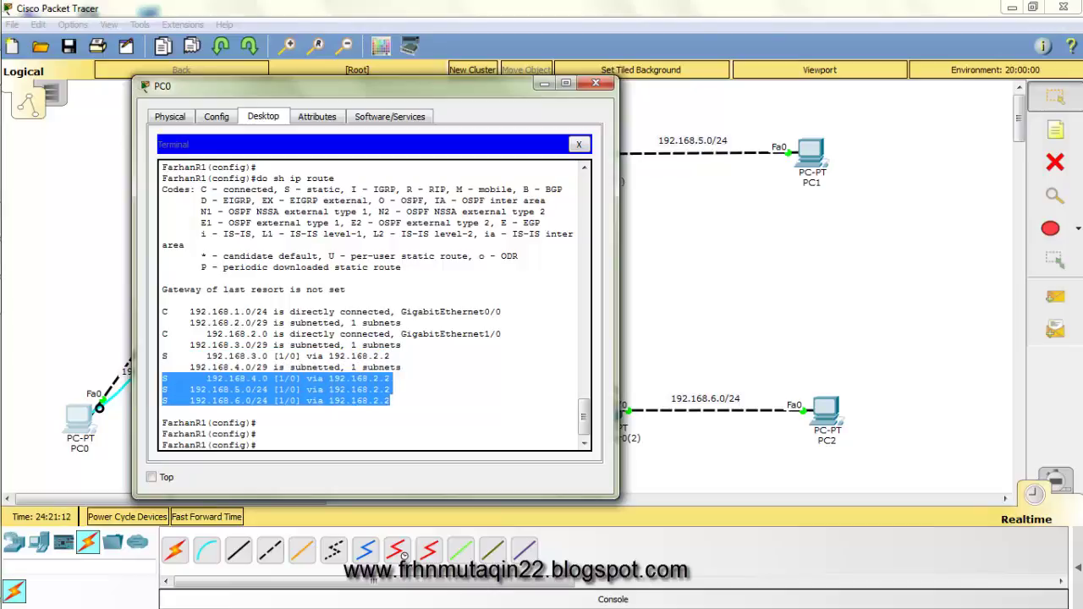
{"action": "left_click", "coordinate": [579, 144]}
{"action": "left_click", "coordinate": [596, 82]}
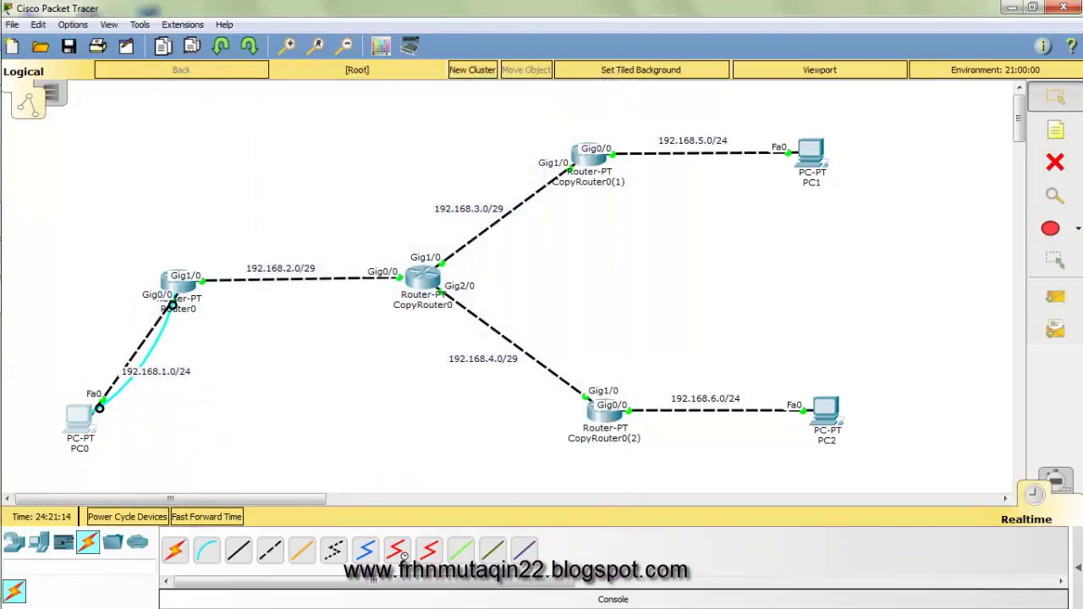
- Delete the console cable between PC0 and Router0
{"action": "key", "text": "Delete"}
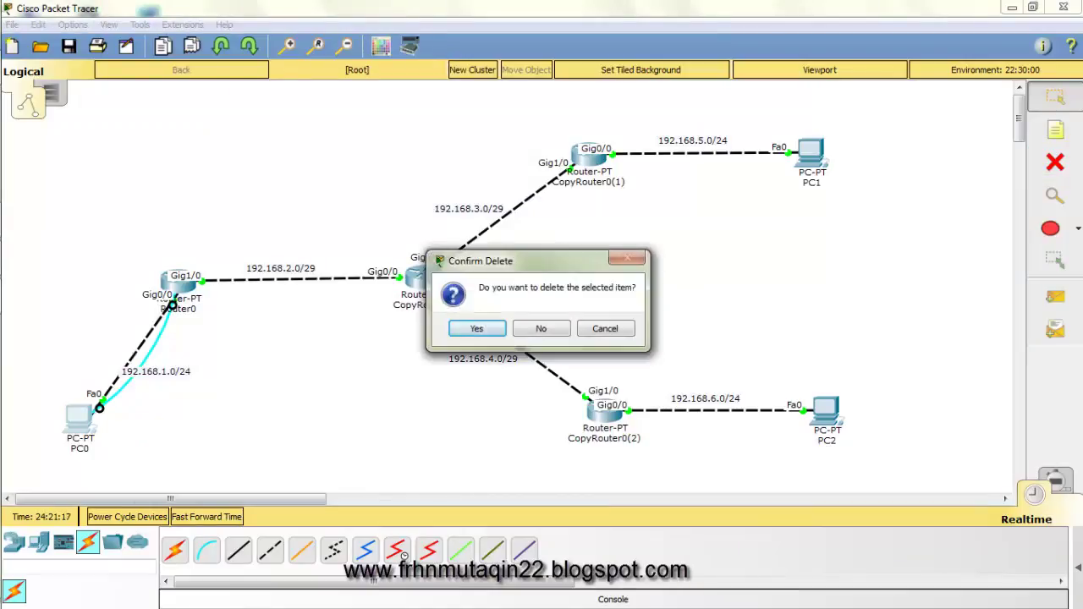
{"action": "key", "text": "Tab"}
{"action": "key", "text": "Return"}
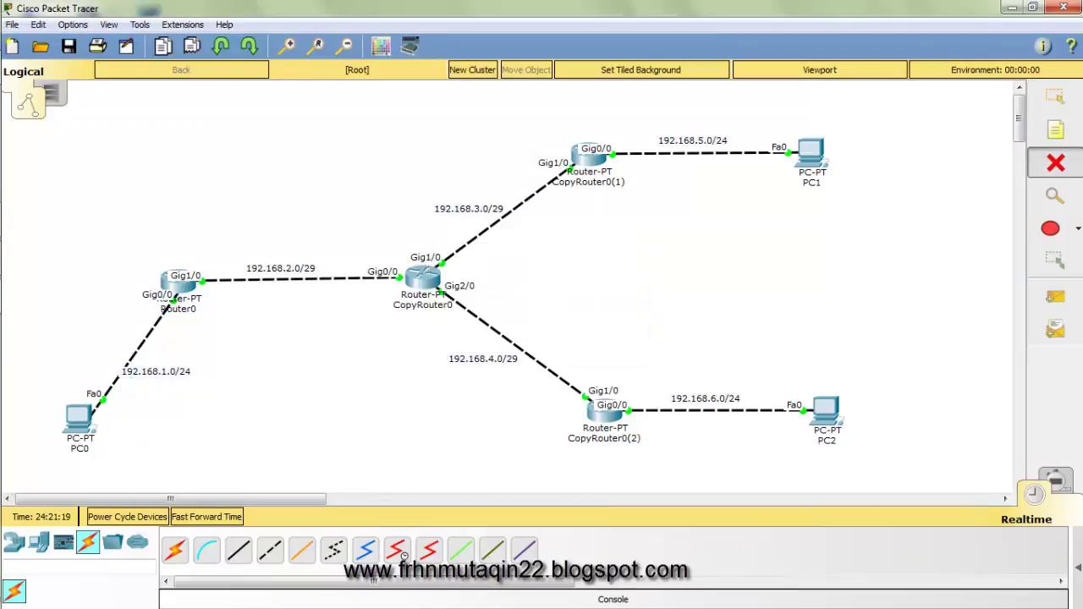
- Connect PC0 to CopyRouter0 with a console cable
{"action": "left_click", "coordinate": [206, 550]}
{"action": "left_click", "coordinate": [79, 415]}
{"action": "left_click", "coordinate": [110, 452]}
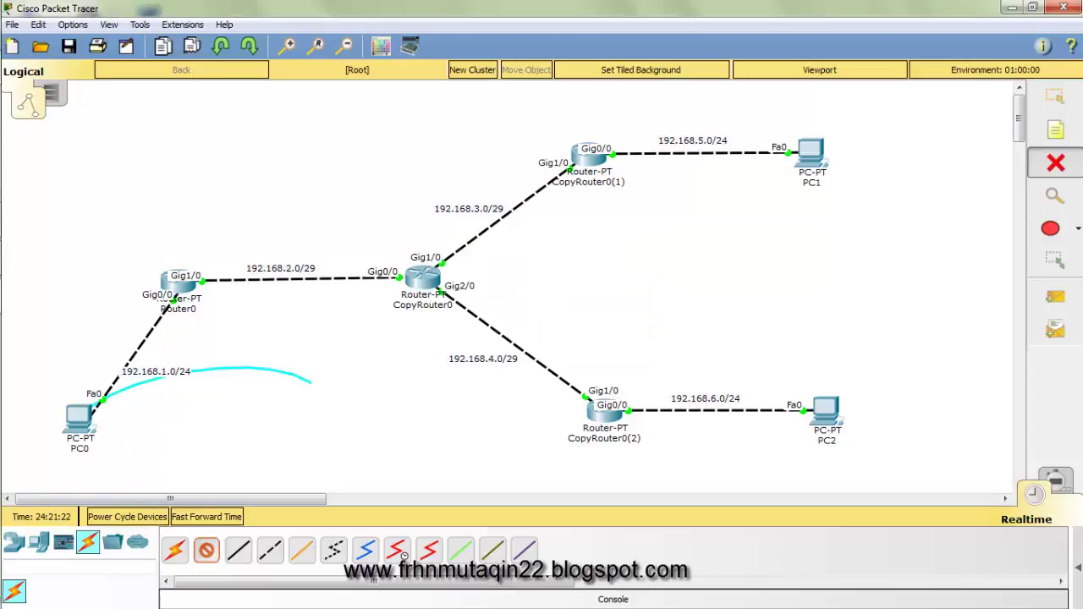
{"action": "left_click", "coordinate": [421, 276]}
{"action": "left_click", "coordinate": [461, 301]}
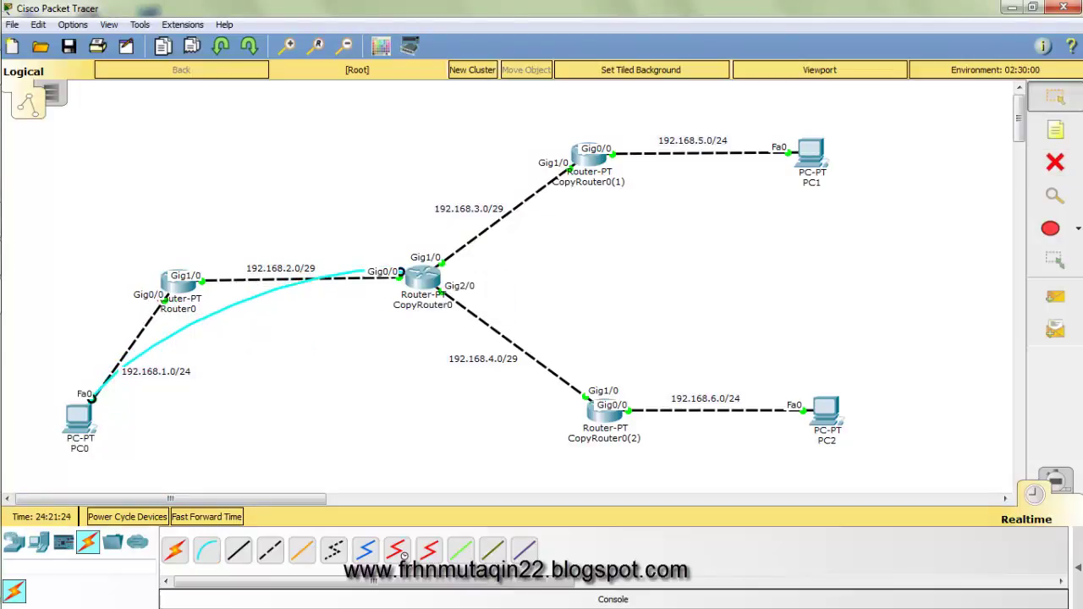
- Open a terminal session from PC0 to CopyRouter0 with the default port settings
{"action": "left_click", "coordinate": [78, 416]}
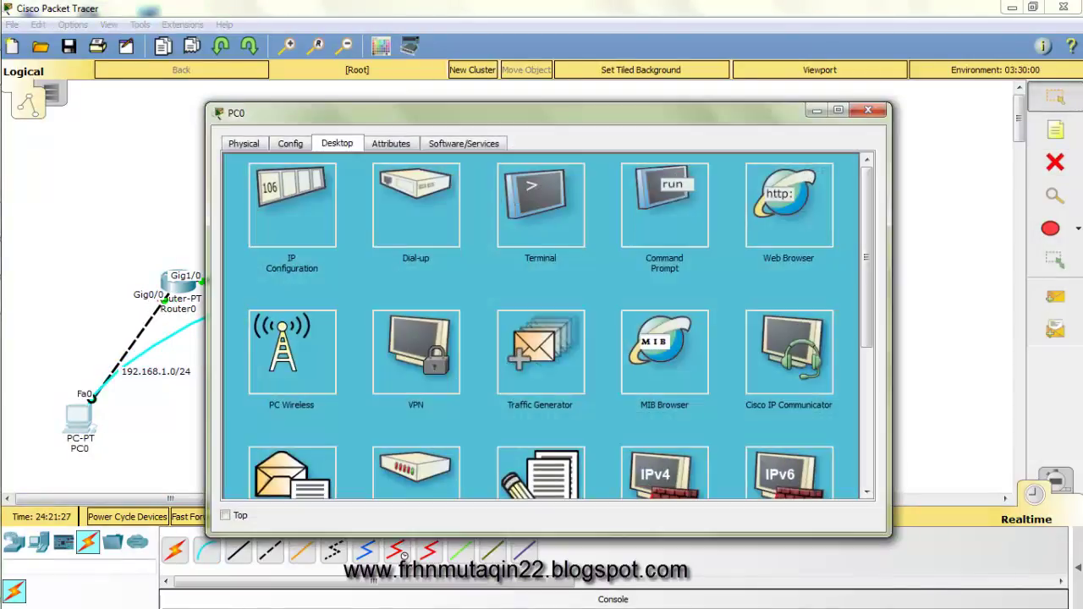
{"action": "left_click_drag", "start_coordinate": [207, 102], "coordinate": [575, 63]}
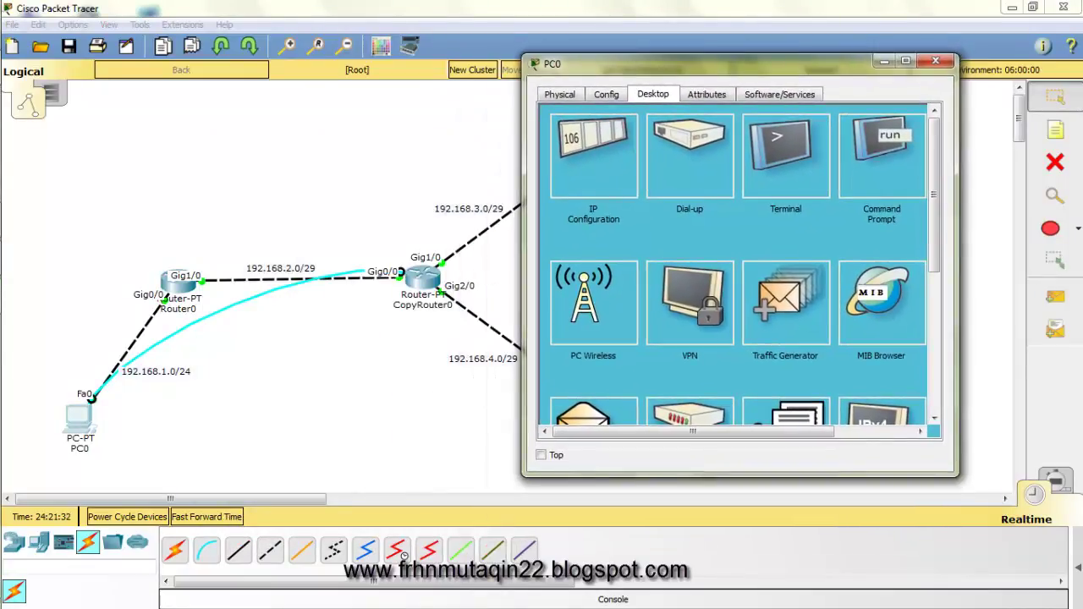
{"action": "left_click", "coordinate": [785, 148]}
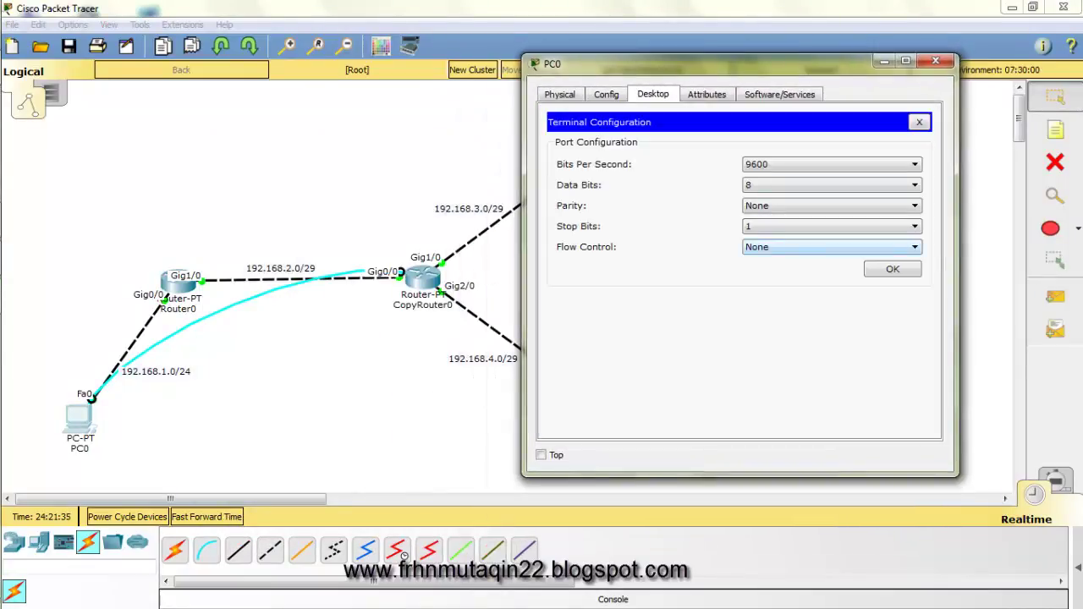
{"action": "key", "text": "Return"}
{"action": "key", "text": "Return"}
{"action": "key", "text": "Return"}
{"action": "key", "text": "Return"}
{"action": "key", "text": "Return"}
- Enter privileged mode and global configuration mode on CopyRouter0
{"action": "type", "text": "en"}
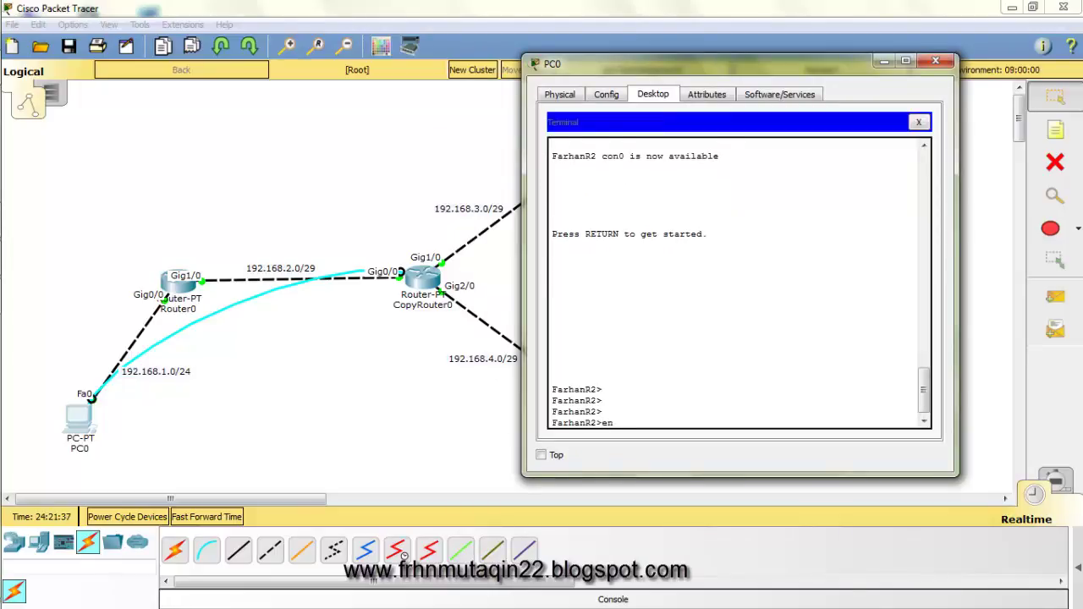
{"action": "key", "text": "Return"}
{"action": "type", "text": "co"}
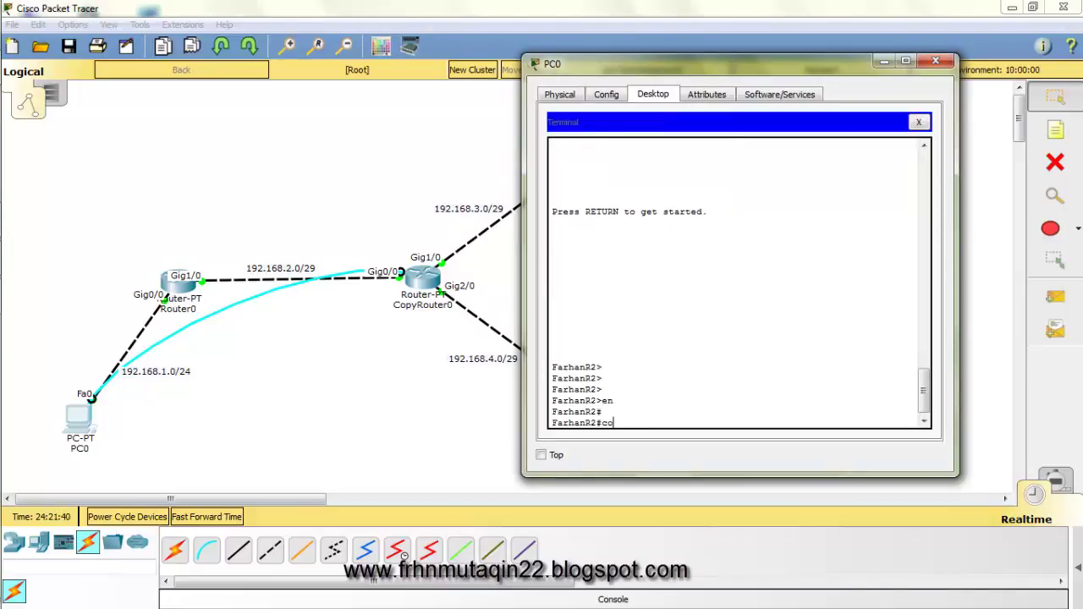
{"action": "type", "text": "nf t"}
{"action": "key", "text": "Return"}
{"action": "key", "text": "Return"}
- Add a static route on CopyRouter0 to 192.168.1.0 with mask 255.255.255.0 via next hop 192.168.2.1
{"action": "type", "text": "ig)#i"}
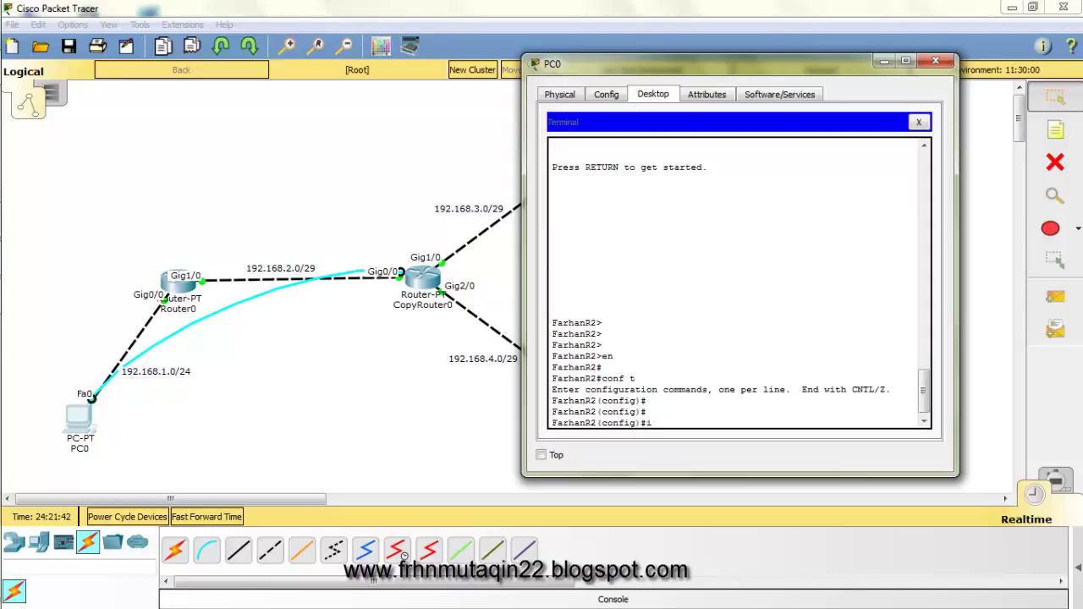
{"action": "type", "text": "p route 192.168.1.0 255.255.255.0"}
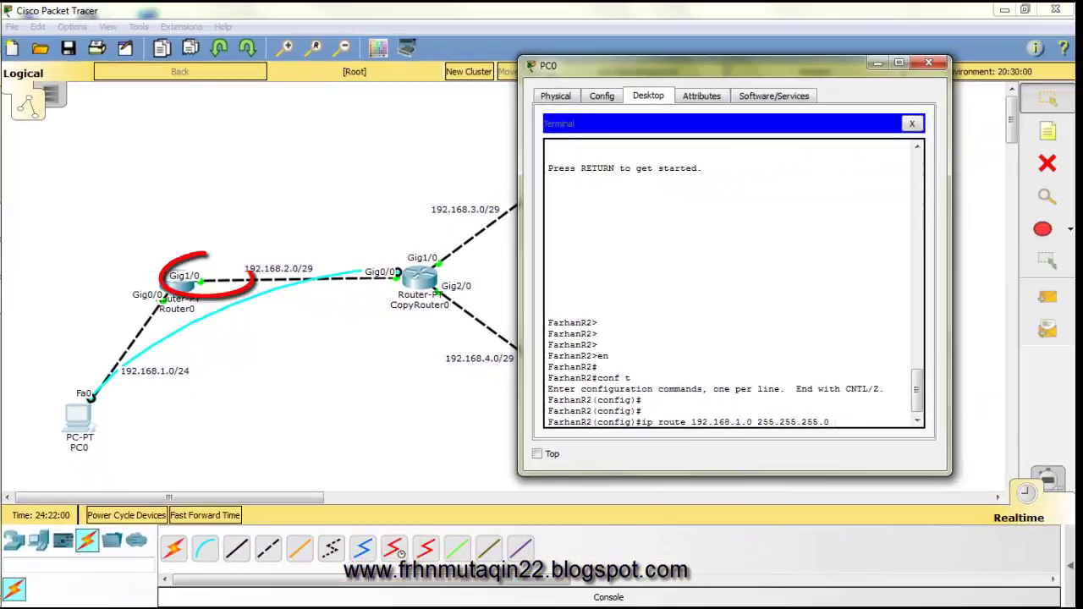
{"action": "type", "text": "192"}
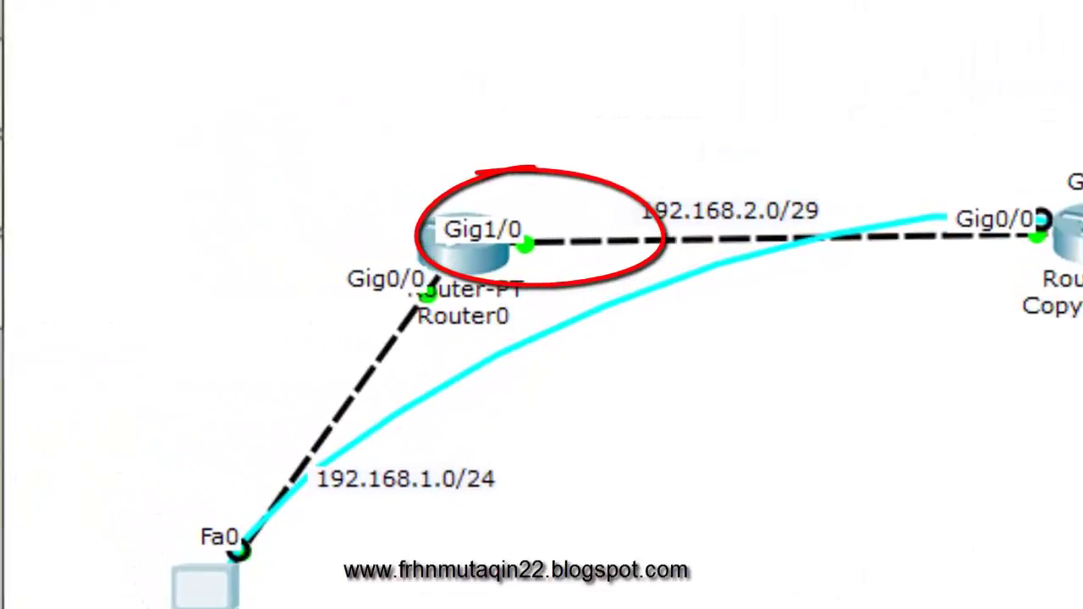
{"action": "type", "text": ".168.1.0 255.255.255.0 192.168"}
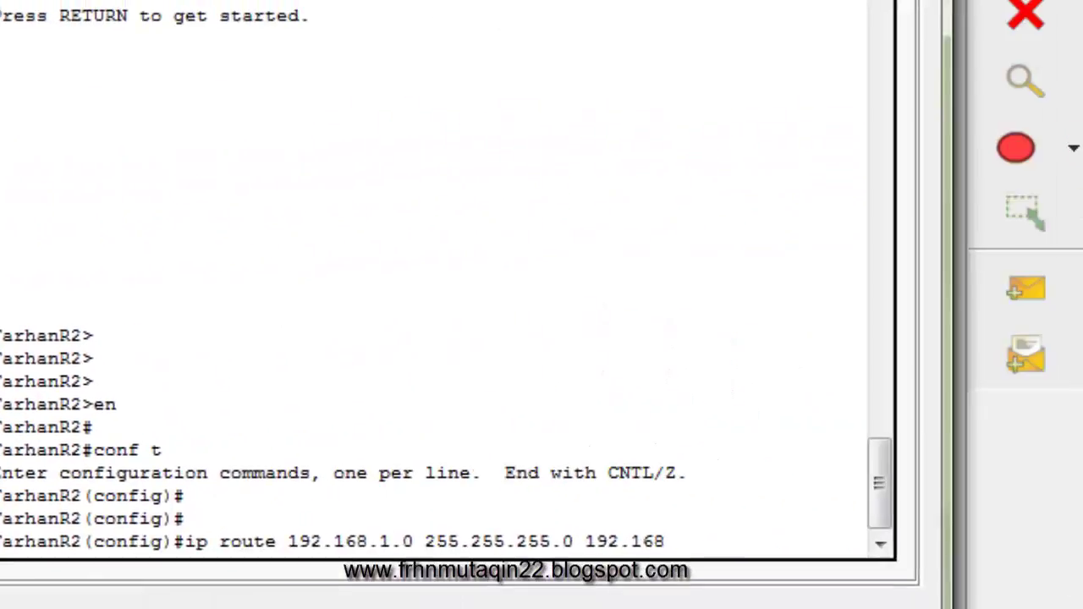
{"action": "type", "text": ".3."}
{"action": "key", "text": "BackSpace"}
{"action": "key", "text": "BackSpace"}
{"action": "type", "text": "2.1"}
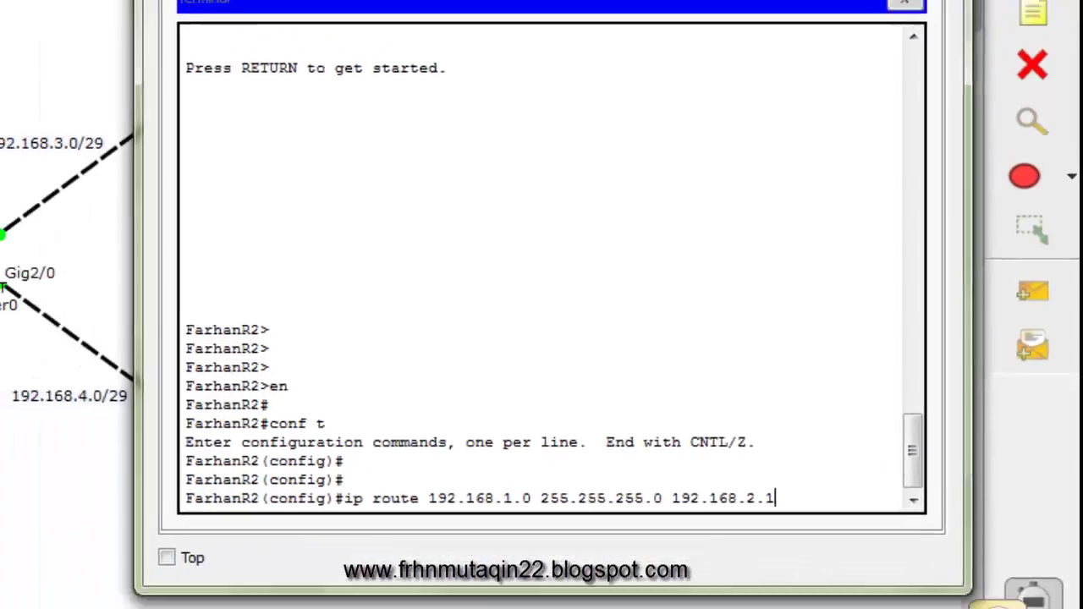
{"action": "key", "text": "Return"}
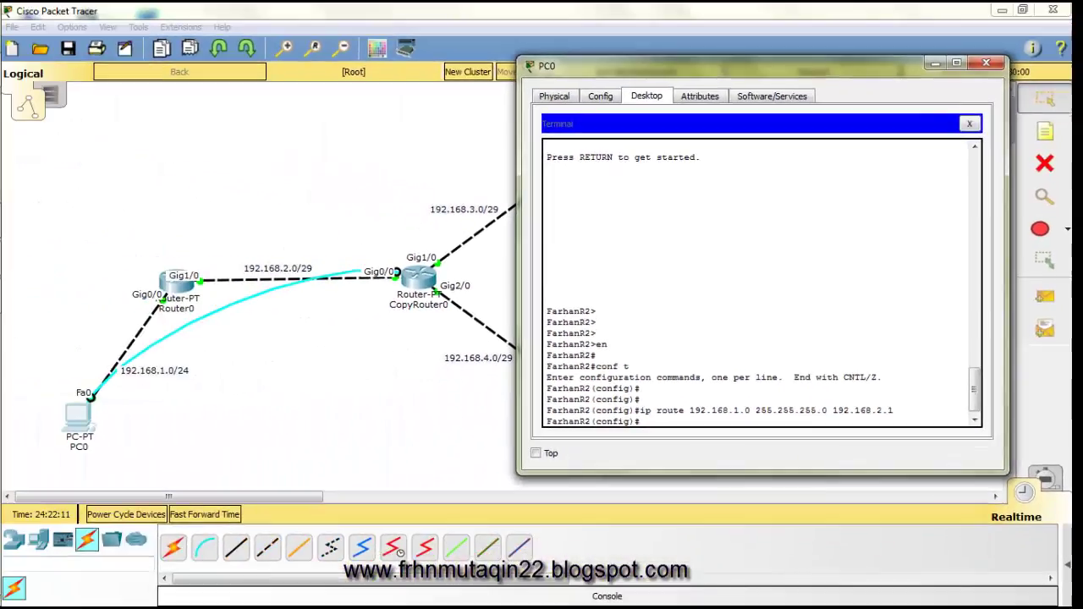
{"action": "type", "text": "ip route"}
{"action": "left_click_drag", "start_coordinate": [719, 65], "coordinate": [812, 60]}
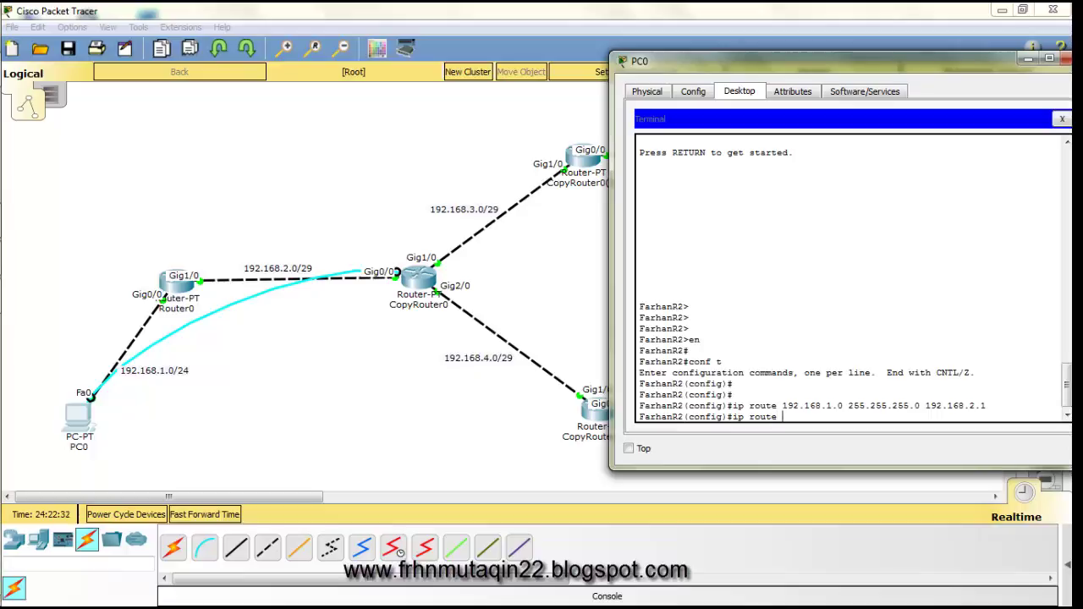
{"action": "type", "text": "192.168.3.0255.255.255.248"}
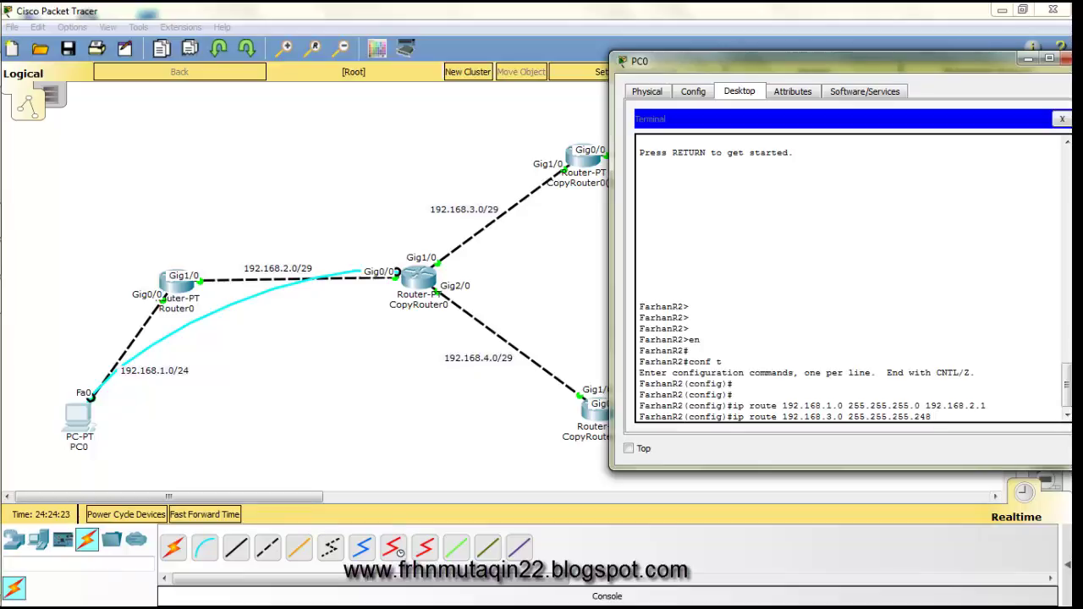
{"action": "key", "text": "BackSpace"}
{"action": "key", "text": "BackSpace"}
{"action": "key", "text": "BackSpace"}
{"action": "key", "text": "BackSpace"}
{"action": "key", "text": "BackSpace"}
{"action": "key", "text": "BackSpace"}
{"action": "key", "text": "BackSpace"}
{"action": "key", "text": "BackSpace"}
{"action": "key", "text": "BackSpace"}
{"action": "key", "text": "BackSpace"}
{"action": "key", "text": "BackSpace"}
{"action": "key", "text": "BackSpace"}
{"action": "key", "text": "BackSpace"}
{"action": "key", "text": "BackSpace"}
{"action": "key", "text": "BackSpace"}
{"action": "key", "text": "BackSpace"}
{"action": "key", "text": "BackSpace"}
{"action": "key", "text": "BackSpace"}
{"action": "key", "text": "BackSpace"}
{"action": "key", "text": "BackSpace"}
- Add a static route on CopyRouter0 to 192.168.5.0 with mask 255.255.255.0 via next hop 192.168.3.2
{"action": "left_click_drag", "start_coordinate": [761, 60], "coordinate": [214, 55]}
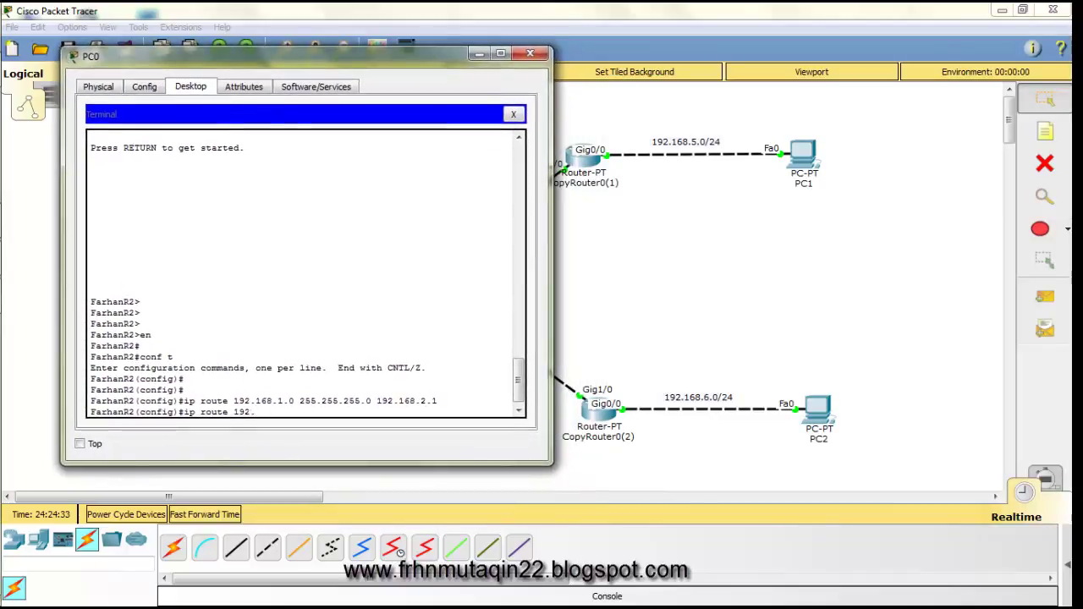
{"action": "type", "text": "168"}
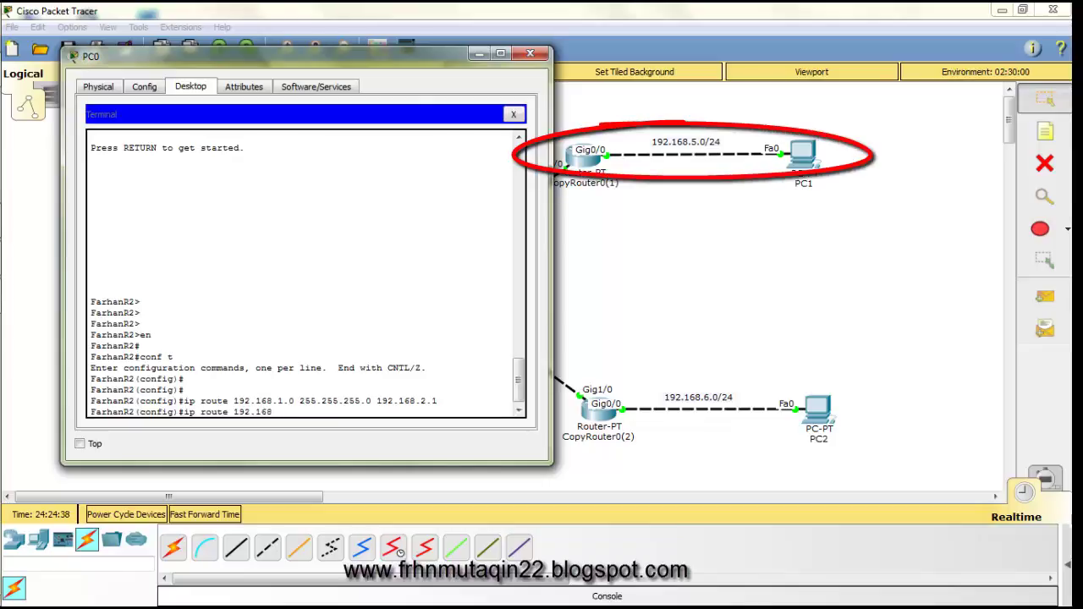
{"action": "type", "text": ".5.0 255.255.255.0"}
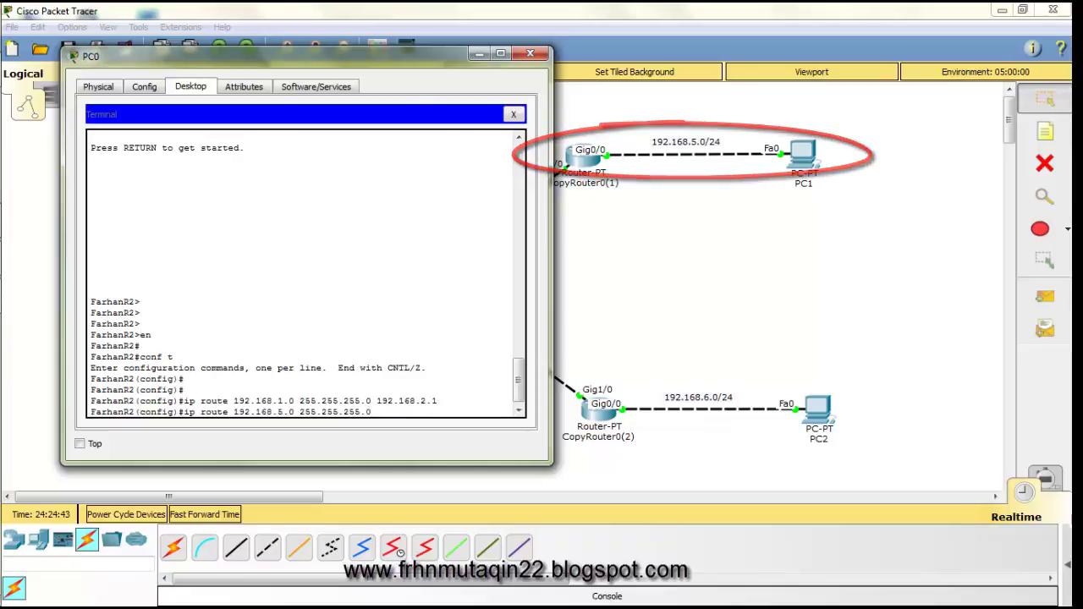
{"action": "left_click_drag", "start_coordinate": [280, 56], "coordinate": [797, 76]}
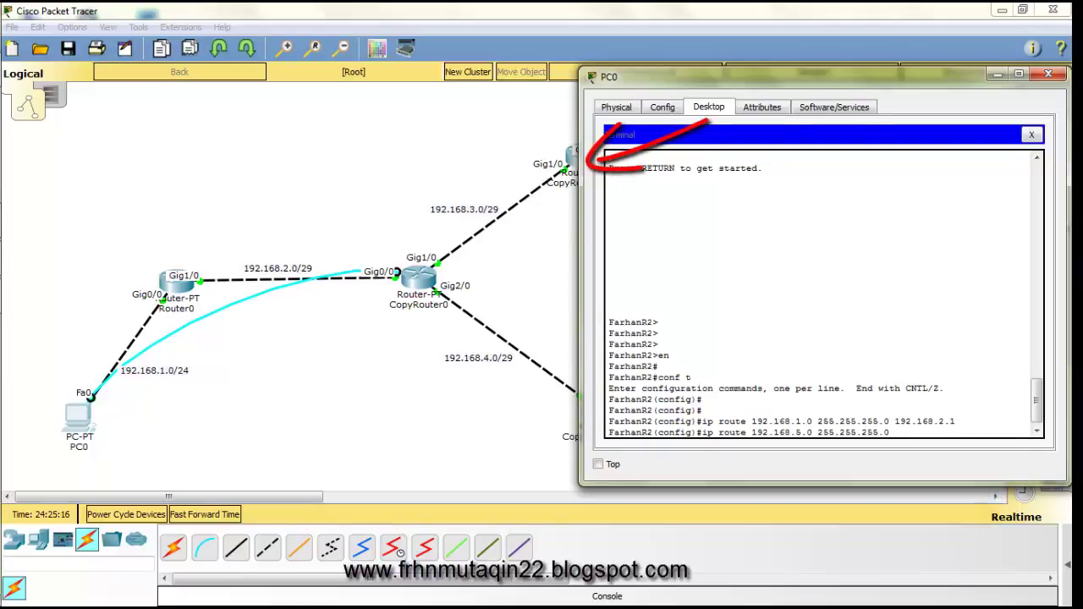
{"action": "mouse_move", "coordinate": [796, 76]}
{"action": "left_mouse_down"}
{"action": "mouse_move", "coordinate": [435, 35]}
{"action": "mouse_move", "coordinate": [255, 51]}
{"action": "left_mouse_up"}
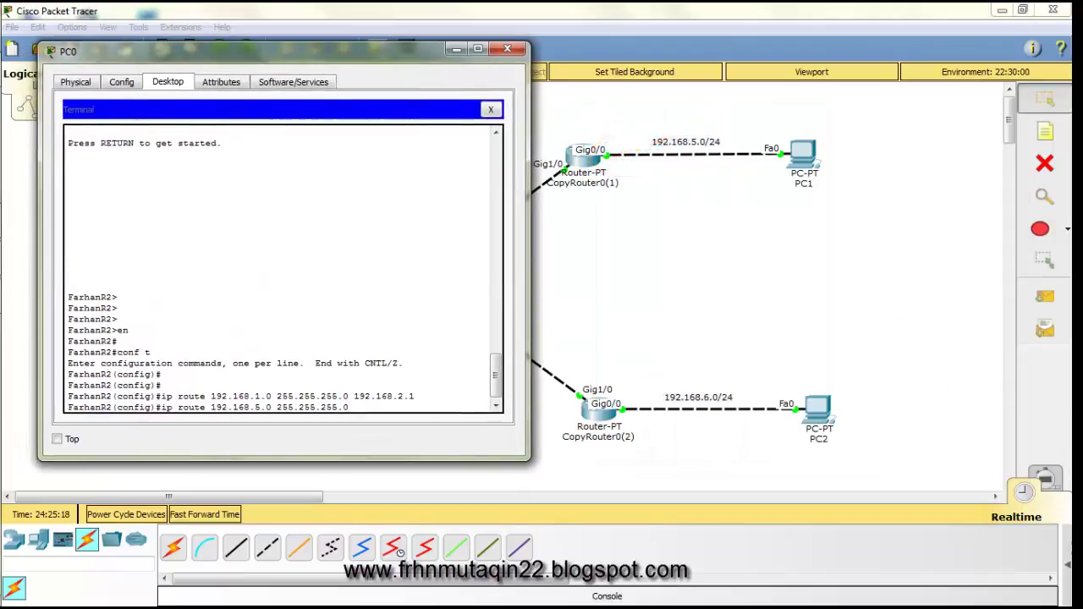
{"action": "type", "text": "192.168."}
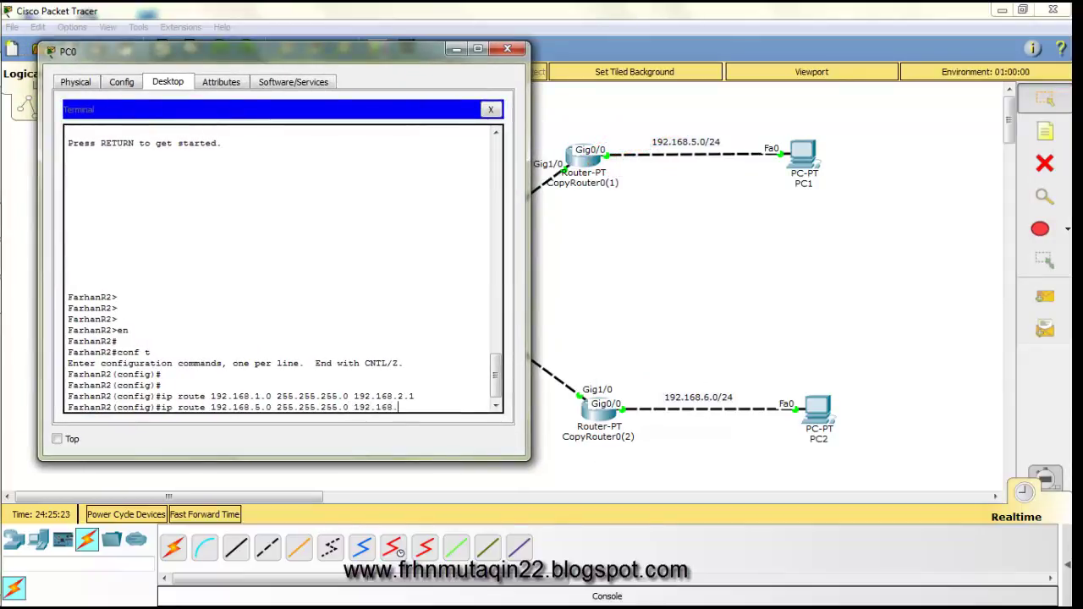
{"action": "type", "text": "3.2"}
{"action": "key", "text": "Return"}
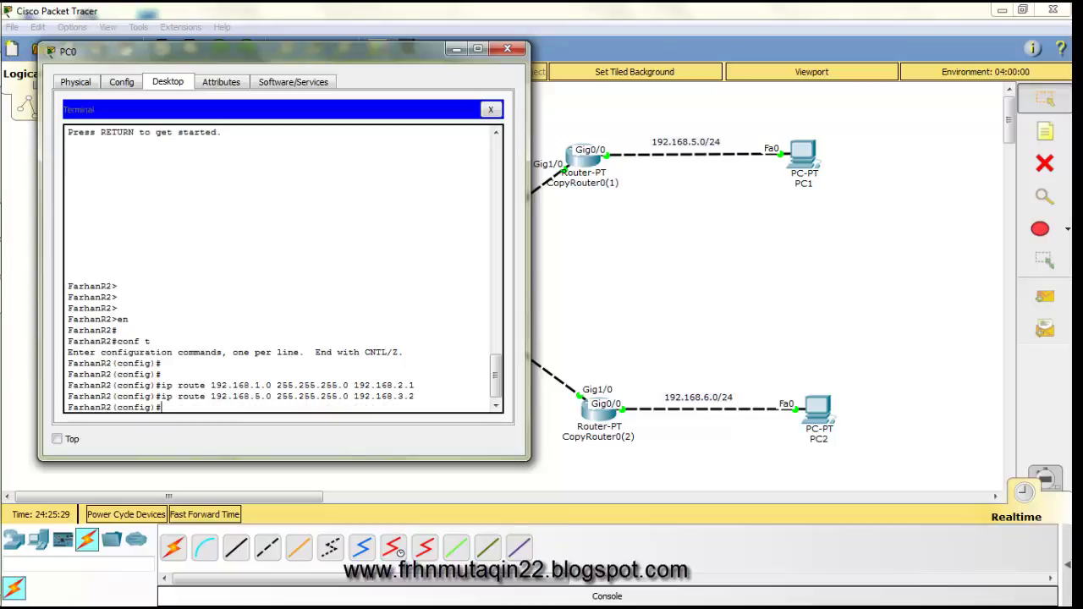
- Add a static route on CopyRouter0 to 192.168.6.0 with mask 255.255.255.0 via next hop 192.168.4.2
{"action": "type", "text": "ip route 192.168.6.0"}
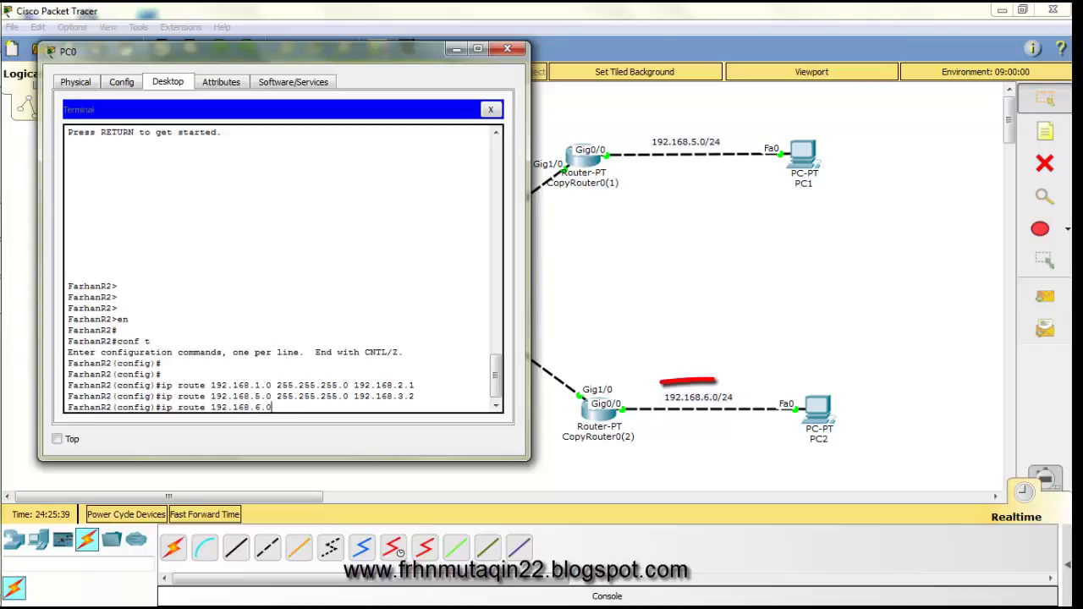
{"action": "type", "text": " 255.255.25"}
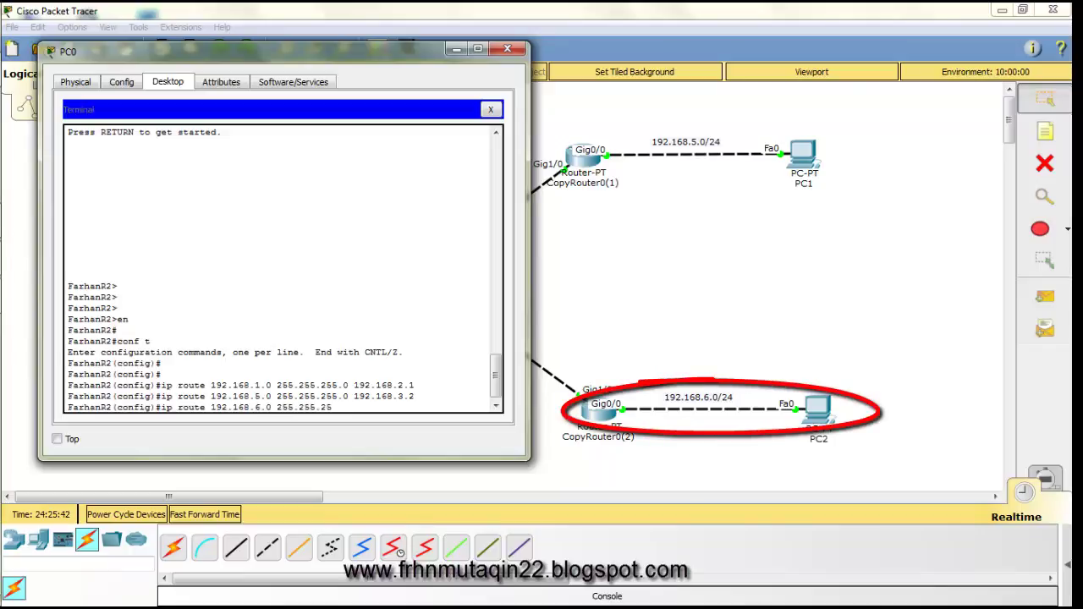
{"action": "type", "text": "5.0 192."}
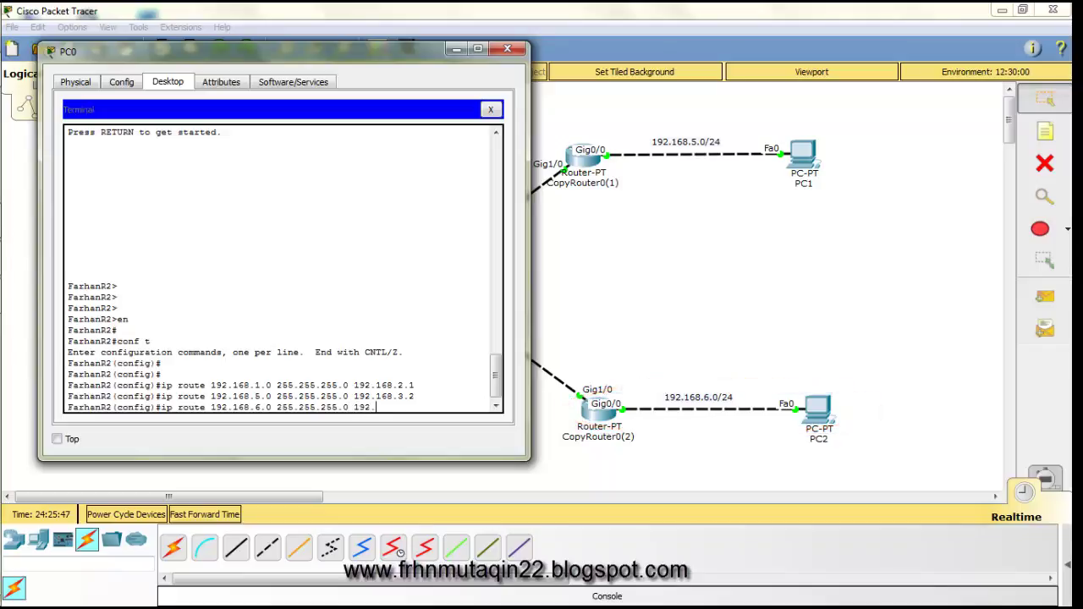
{"action": "type", "text": "168"}
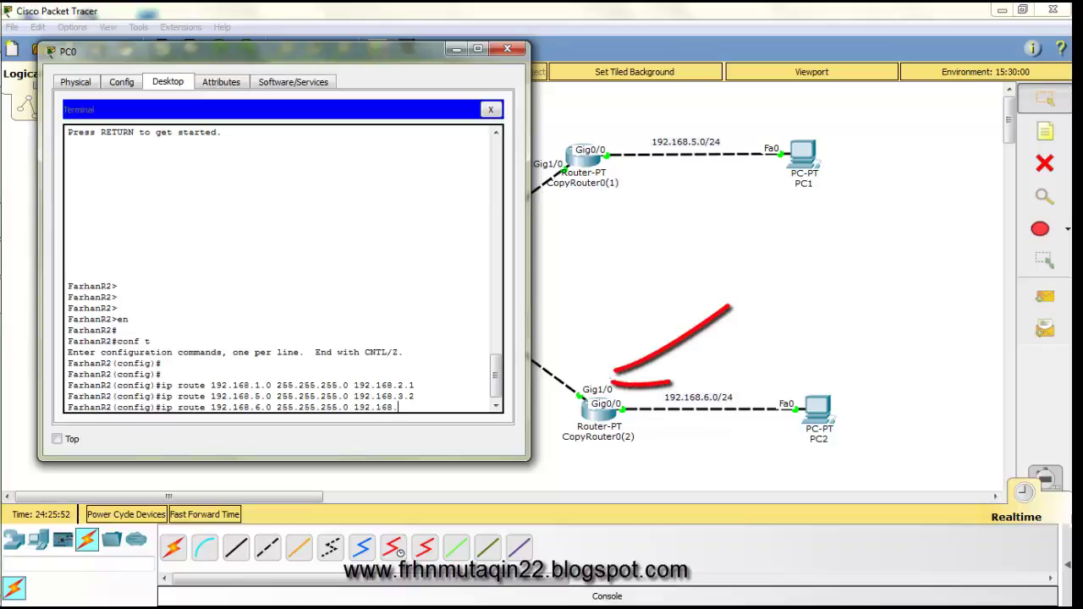
{"action": "type", "text": ".4.2"}
{"action": "key", "text": "Return"}
{"action": "key", "text": "Return"}
{"action": "key", "text": "Return"}
{"action": "key", "text": "Return"}
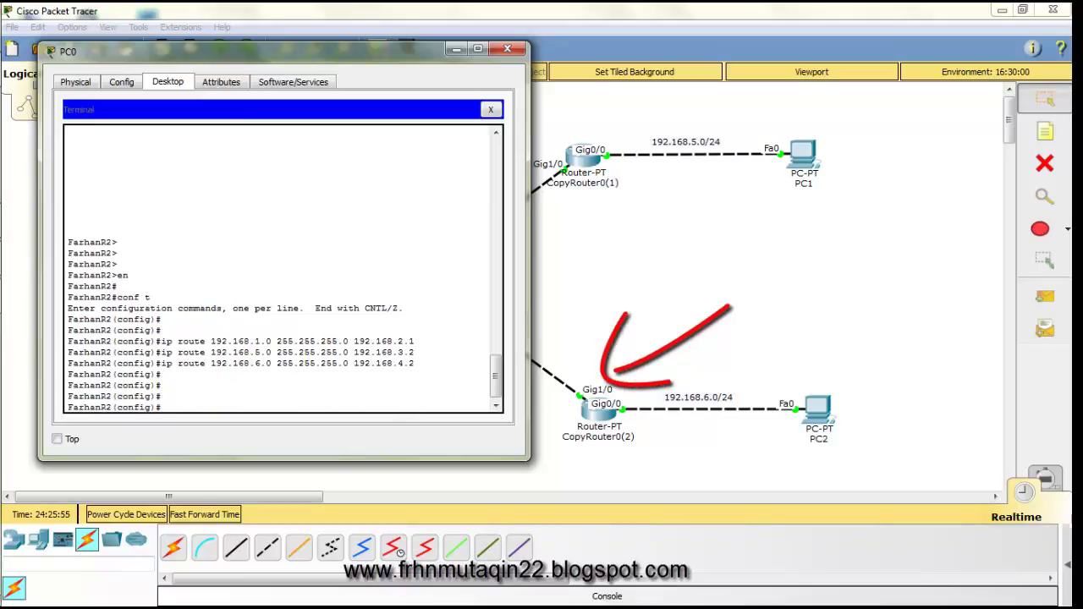
- Display CopyRouter0's routing table to check its static routes
{"action": "type", "text": "do sh ip route"}
{"action": "key", "text": "Return"}
{"action": "key", "text": "Return"}
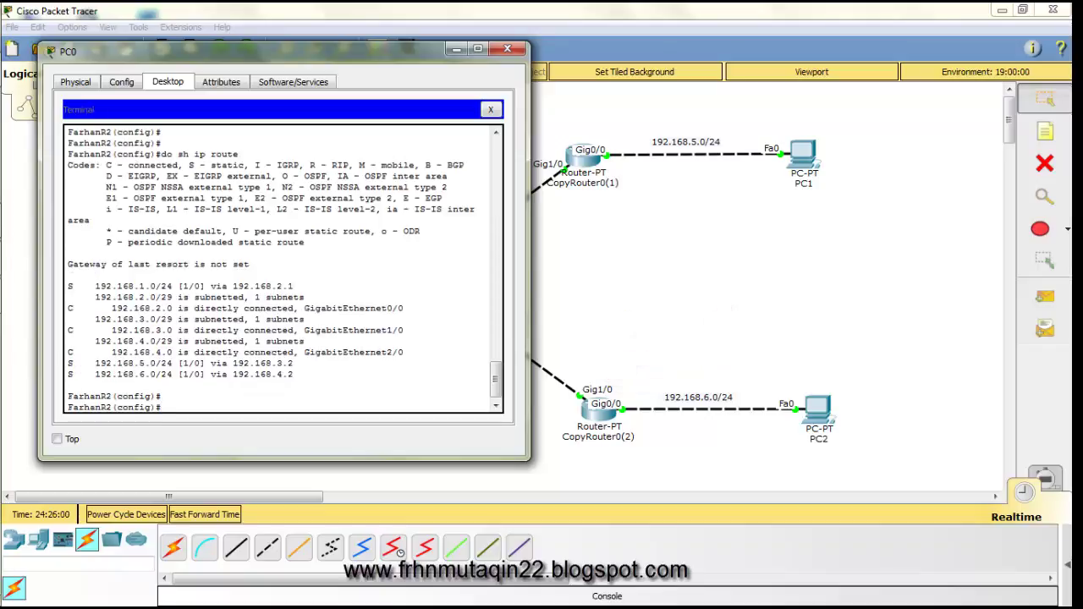
- Review the static route entries in CopyRouter0's routing table, and close PC0's terminal and device window
{"action": "mouse_move", "coordinate": [68, 364]}
{"action": "left_mouse_down"}
{"action": "mouse_move", "coordinate": [187, 364]}
{"action": "mouse_move", "coordinate": [262, 385]}
{"action": "left_mouse_up"}
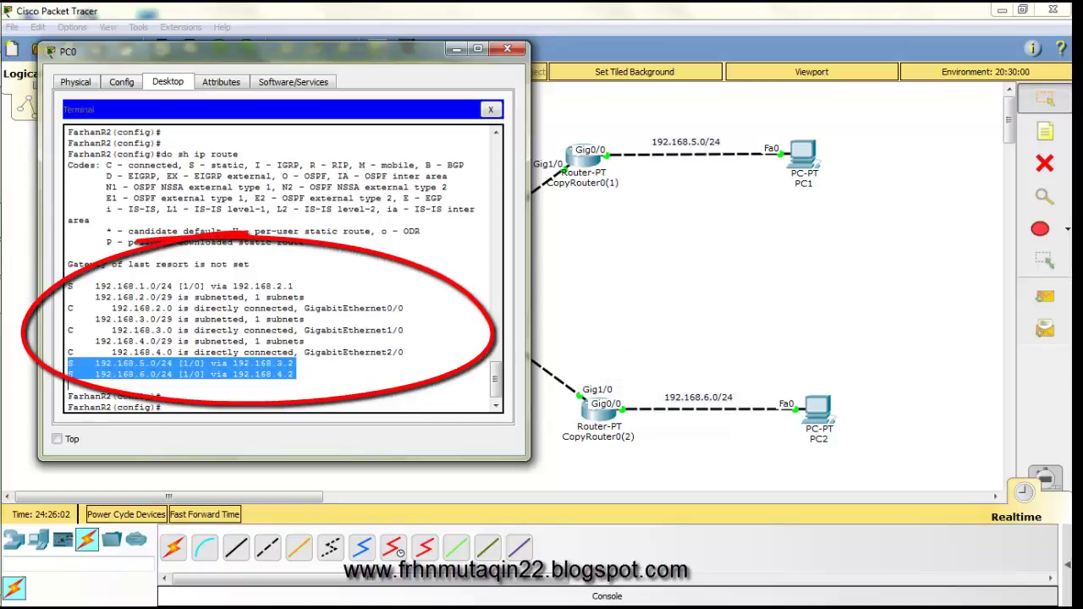
{"action": "left_click_drag", "start_coordinate": [68, 286], "coordinate": [294, 286]}
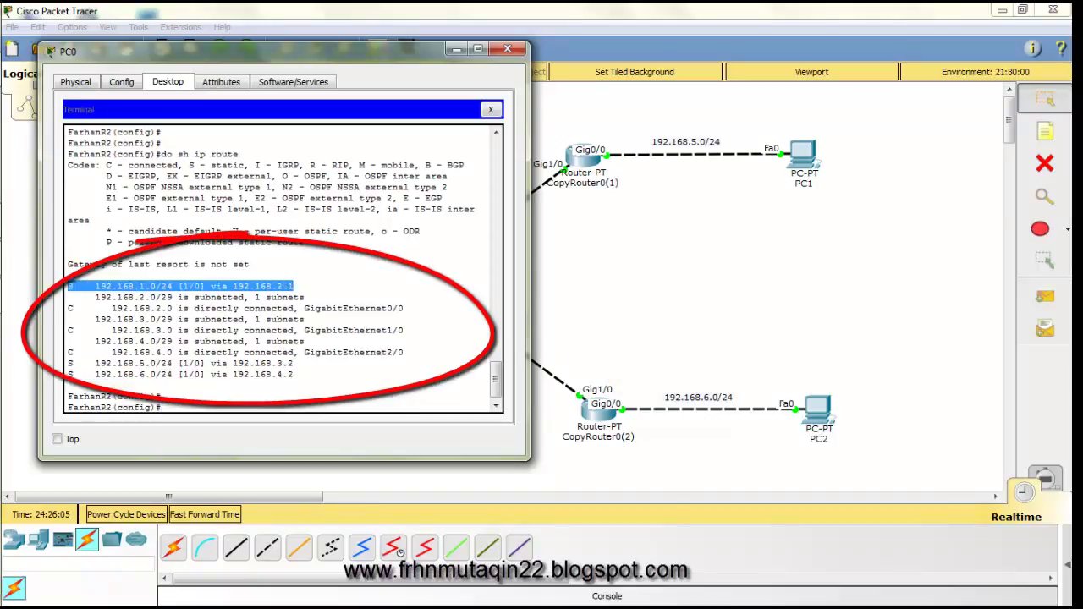
{"action": "left_click", "coordinate": [490, 109]}
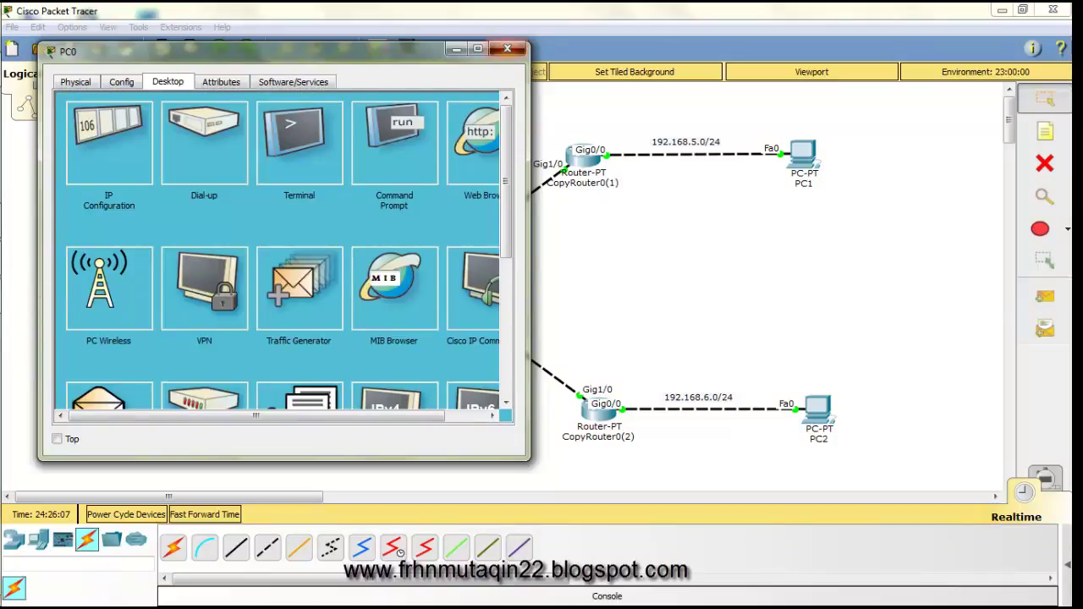
{"action": "left_click", "coordinate": [507, 49]}
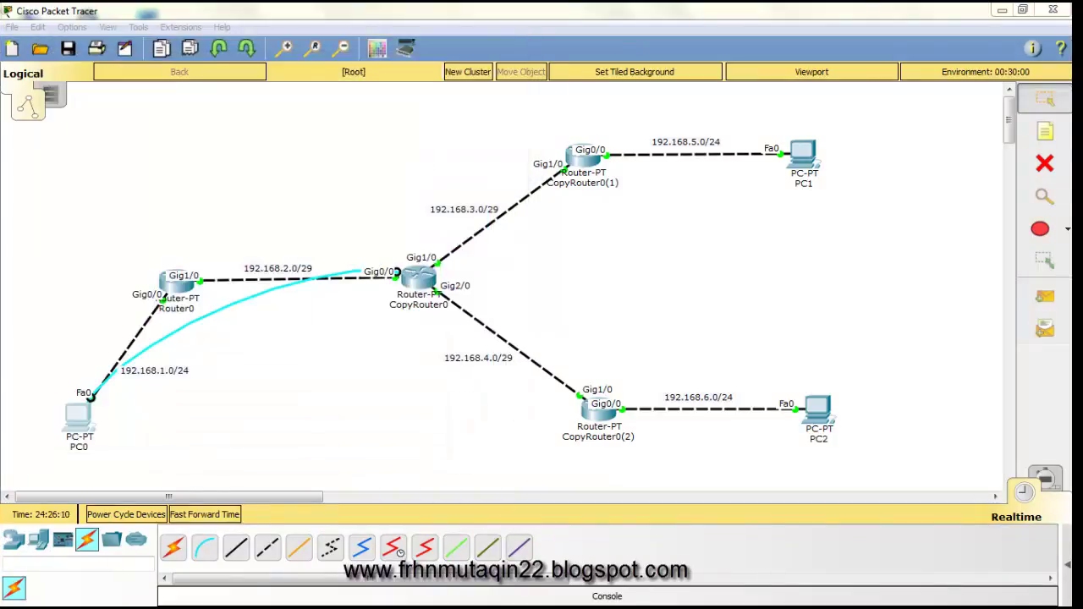
- Delete the console cable between PC0 and CopyRouter0
{"action": "key", "text": "Delete"}
{"action": "key", "text": "Tab"}
{"action": "key", "text": "Return"}
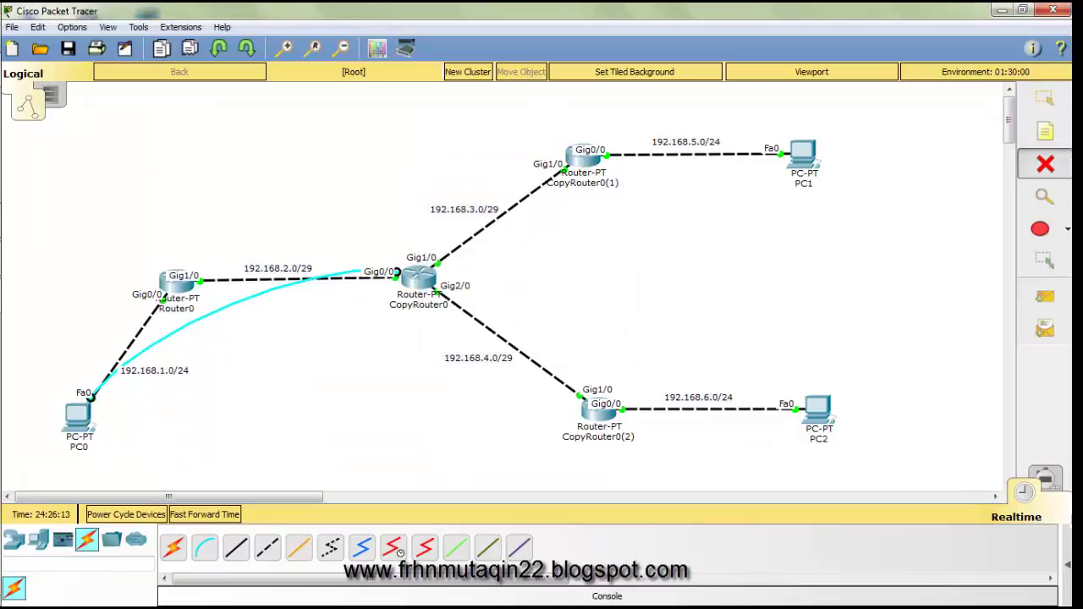
- Connect PC0's RS 232 port to the Console port of CopyRouter0(1) with a console cable
{"action": "left_click", "coordinate": [204, 547]}
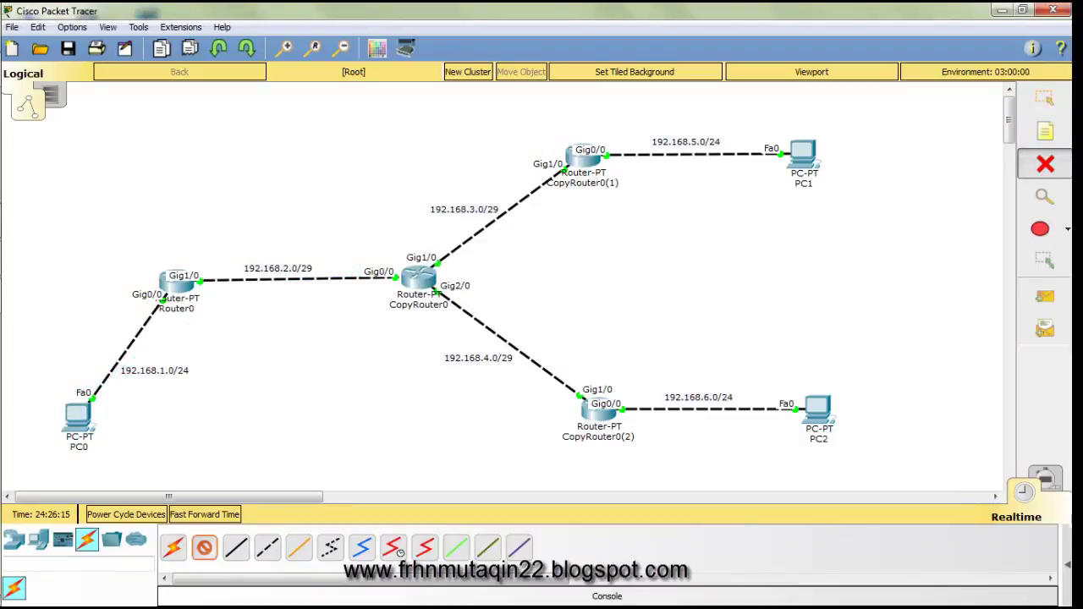
{"action": "left_click", "coordinate": [74, 408]}
{"action": "left_click", "coordinate": [111, 414]}
{"action": "left_click", "coordinate": [570, 149]}
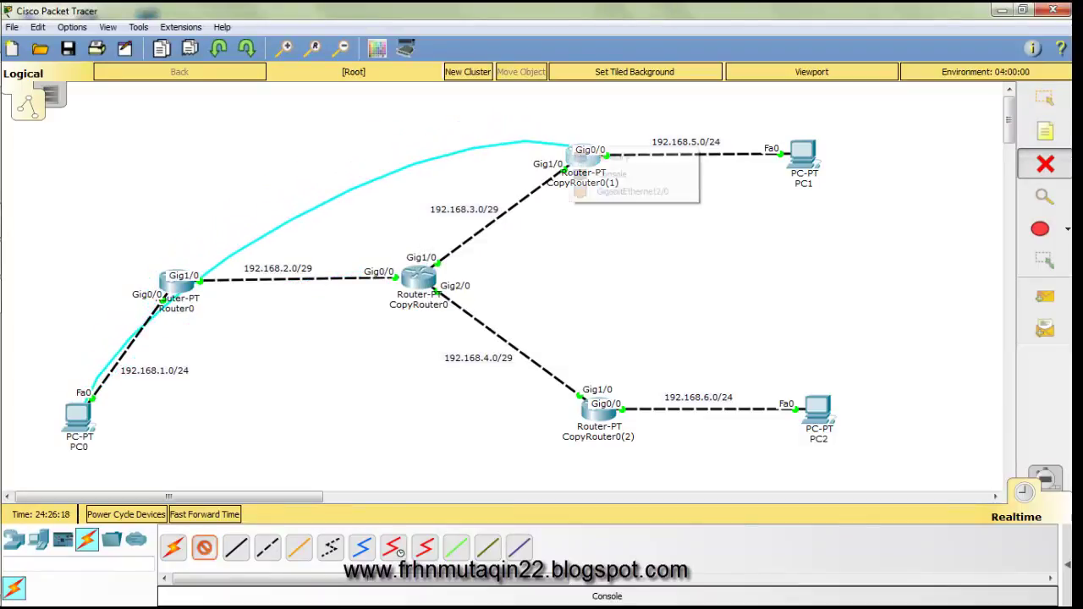
{"action": "left_click", "coordinate": [611, 174]}
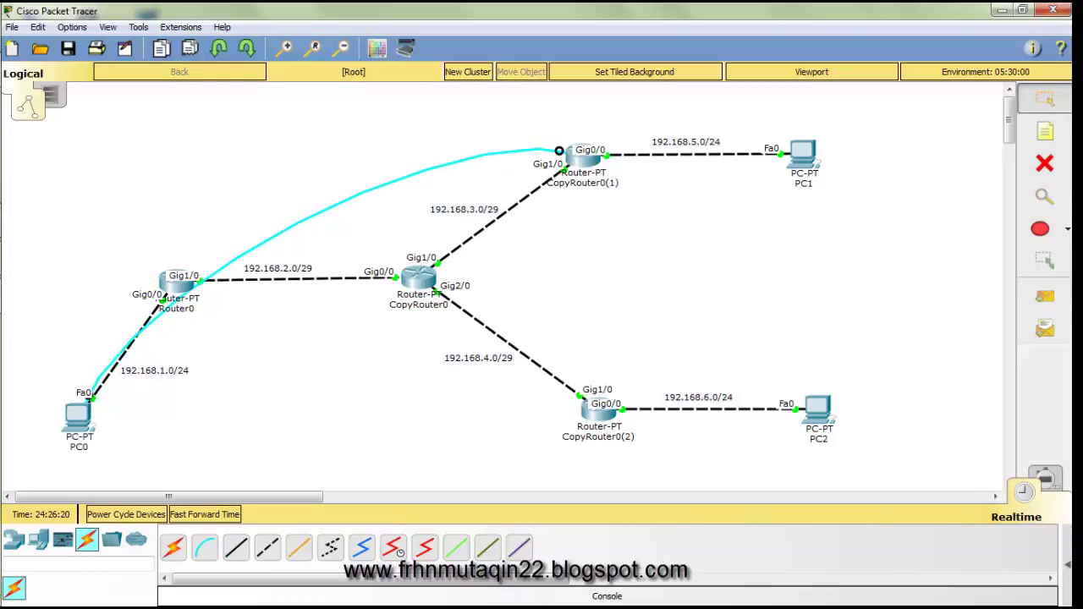
- Open a terminal session from PC0 to CopyRouter0(1) with the default 9600 bits per second port settings
{"action": "left_click", "coordinate": [77, 414]}
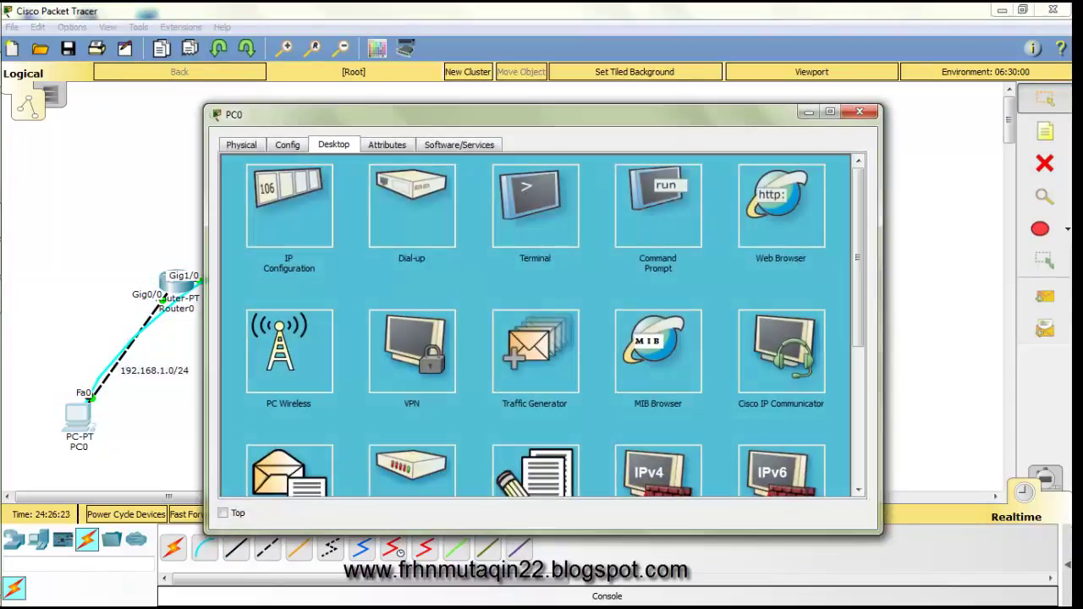
{"action": "left_click_drag", "start_coordinate": [204, 105], "coordinate": [692, 67]}
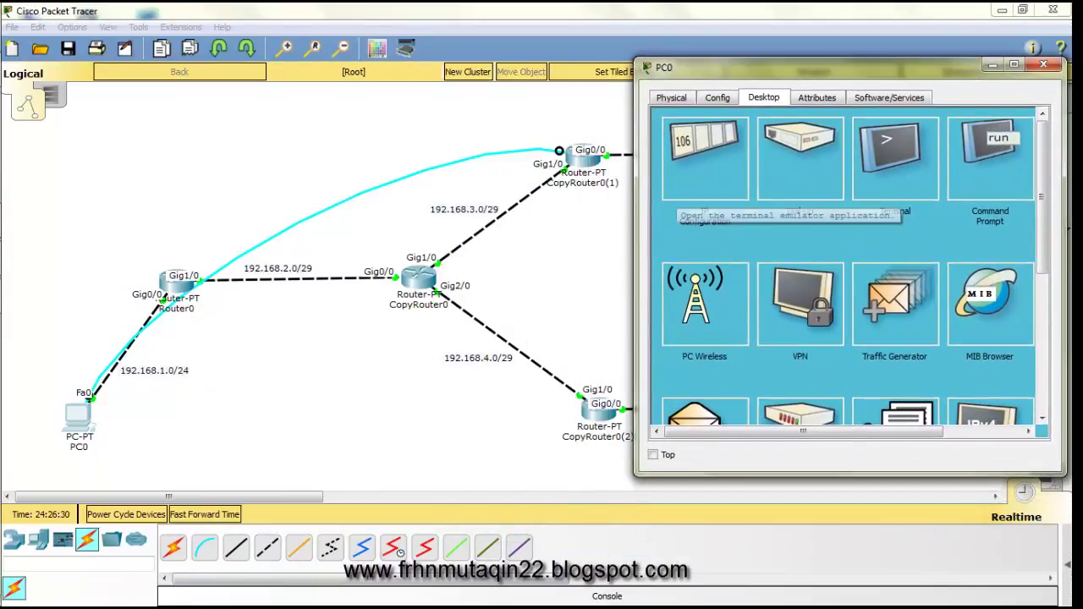
{"action": "left_click", "coordinate": [889, 161]}
{"action": "left_click", "coordinate": [984, 268]}
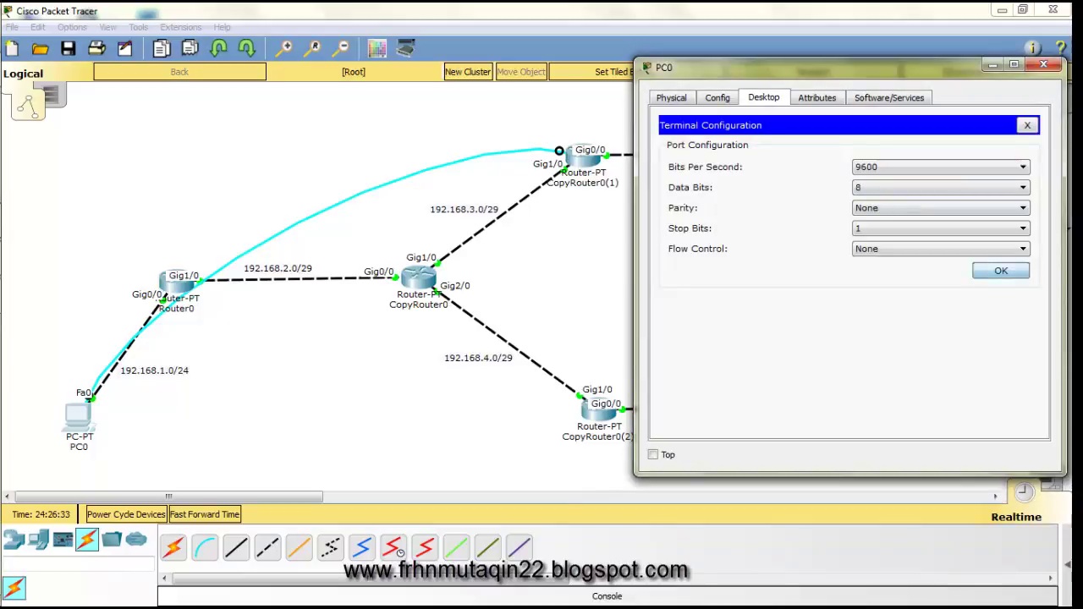
- Enter privileged mode and global configuration mode on CopyRouter0(1)
{"action": "key", "text": "Return"}
{"action": "key", "text": "Return"}
{"action": "key", "text": "Return"}
{"action": "type", "text": "en"}
{"action": "key", "text": "Return"}
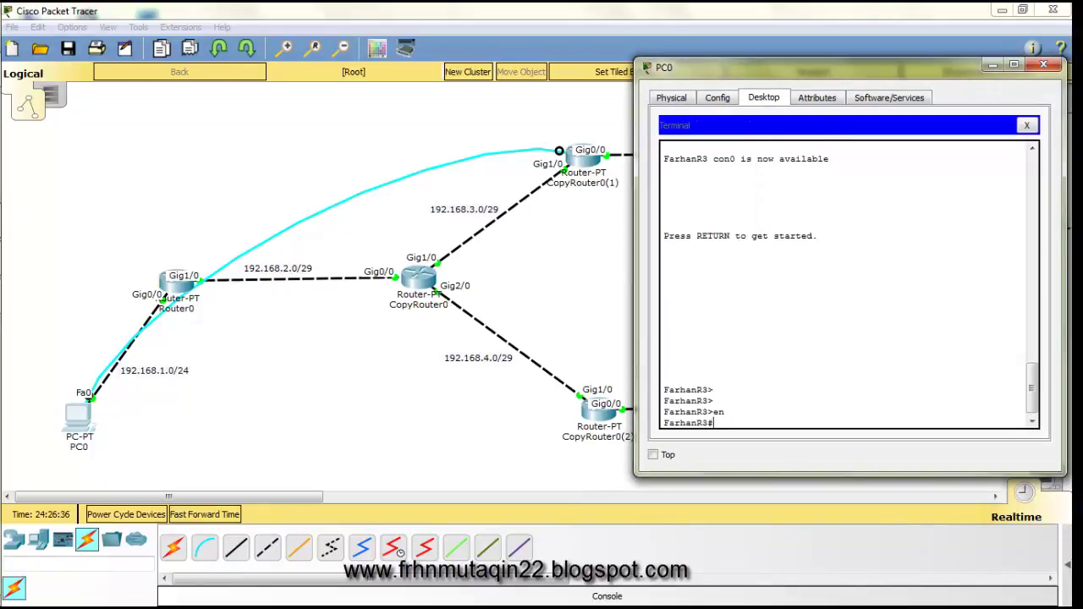
{"action": "key", "text": "Return"}
{"action": "type", "text": "conf t"}
{"action": "key", "text": "Return"}
{"action": "key", "text": "Return"}
{"action": "key", "text": "Return"}
{"action": "key", "text": "Return"}
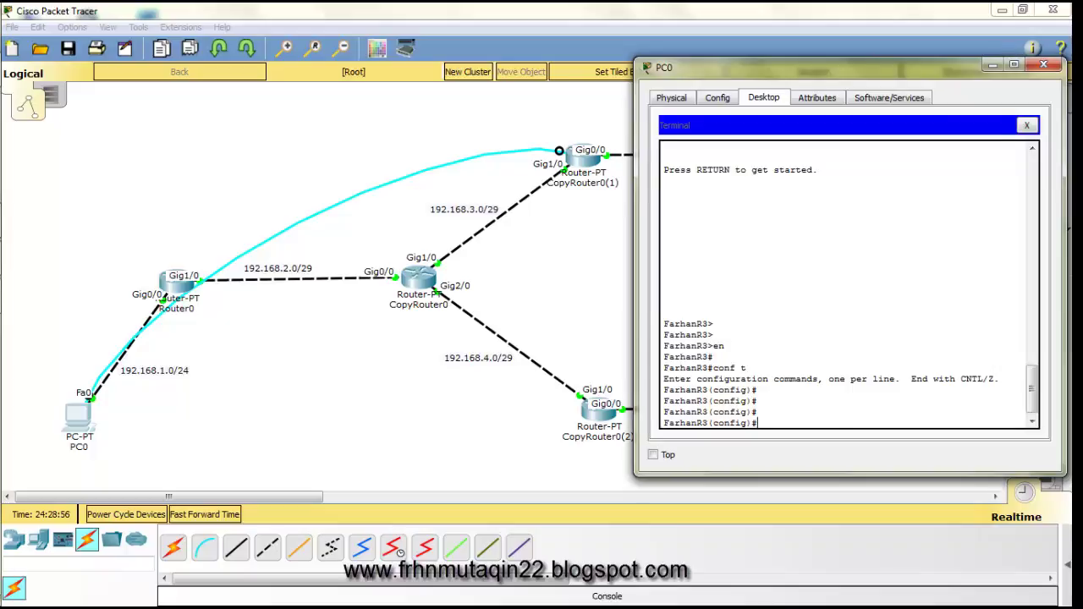
- Add a static route on CopyRouter0(1) to 192.168.1.0 with mask 255.255.255.0 via next hop 192.168.3.1
{"action": "left_click_drag", "start_coordinate": [762, 66], "coordinate": [737, 38]}
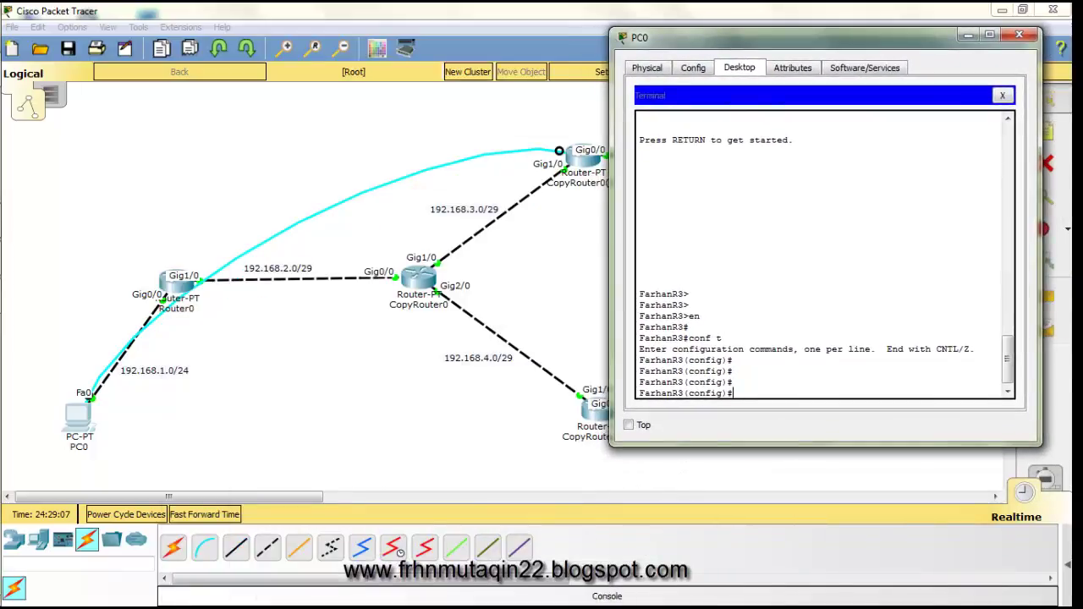
{"action": "key", "text": "Return"}
{"action": "key", "text": "Return"}
{"action": "key", "text": "Return"}
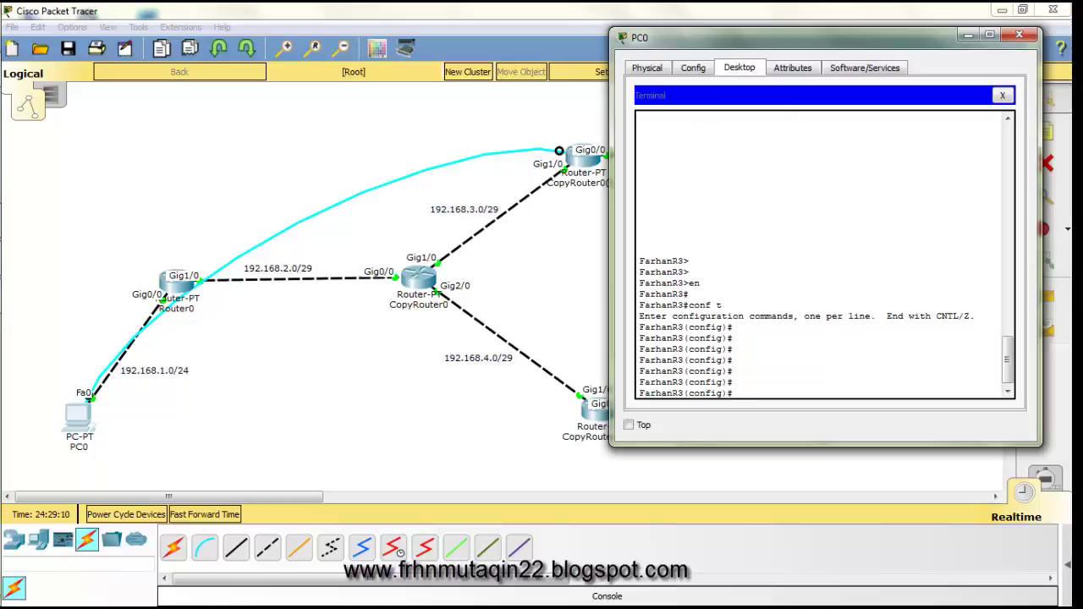
{"action": "type", "text": "ip route 192.168.1."}
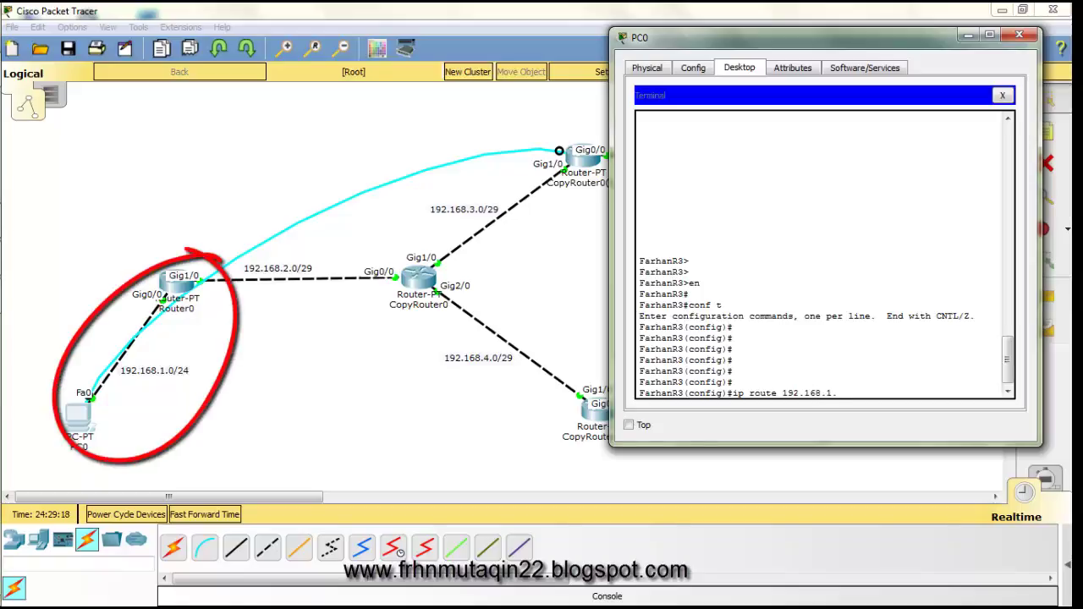
{"action": "type", "text": "0 255.255.255.0"}
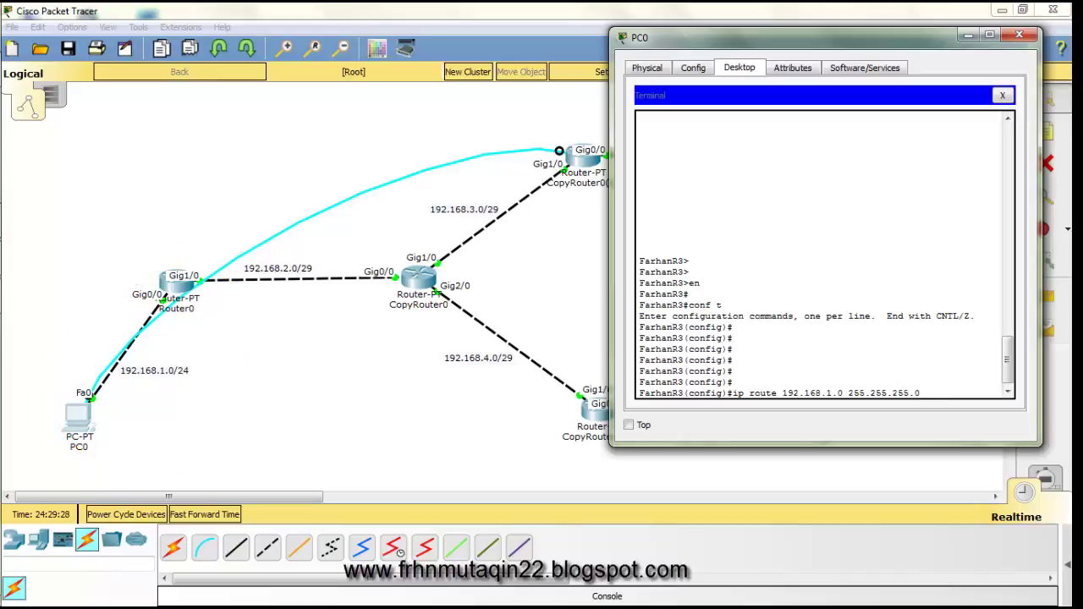
{"action": "type", "text": "192.168.3.1"}
{"action": "key", "text": "Return"}
- Add a static route on CopyRouter0(1) to 192.168.2.0 with mask 255.255.255.248 via next hop 192.168.3.1
{"action": "type", "text": "ip "}
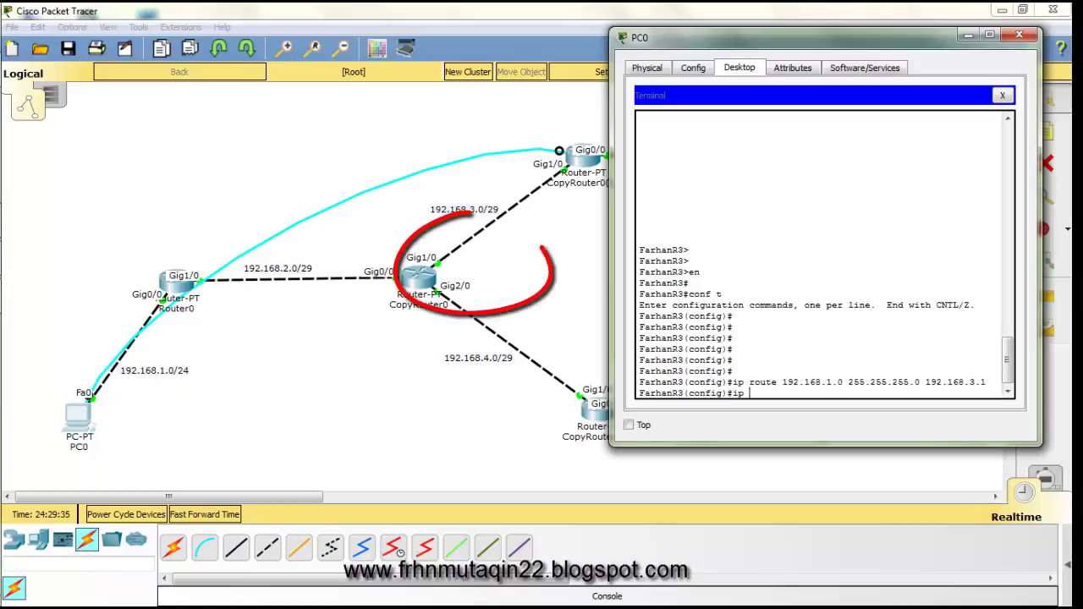
{"action": "type", "text": "route 192"}
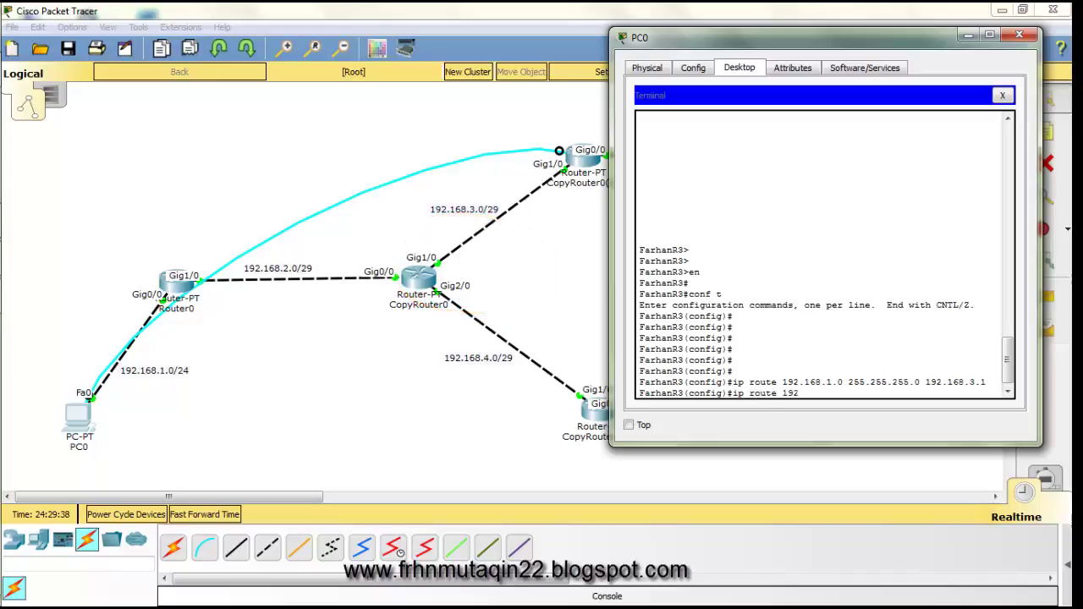
{"action": "type", "text": ".168.2."}
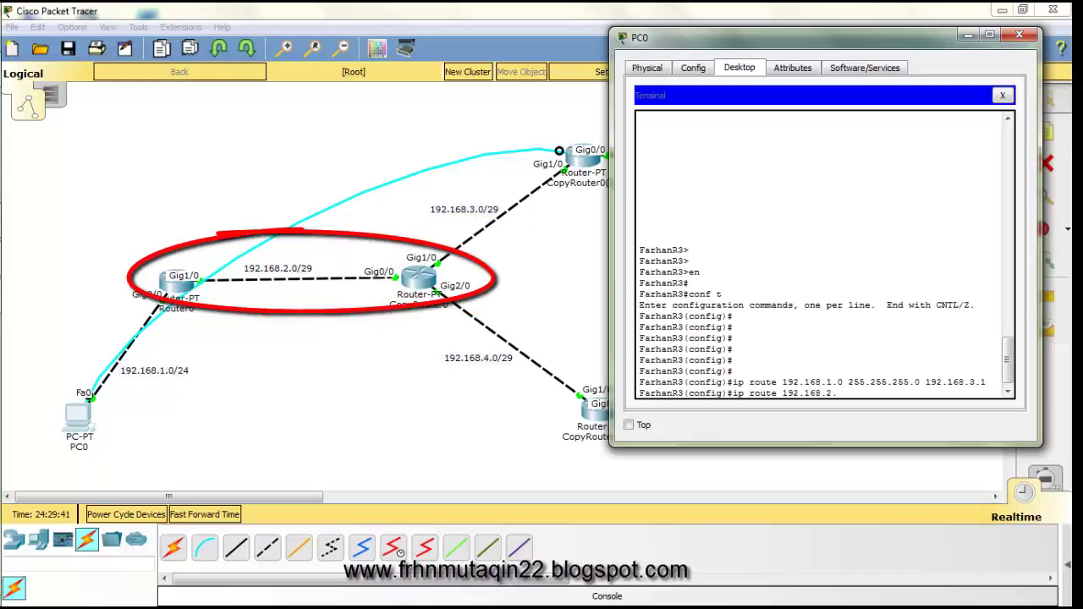
{"action": "type", "text": "0 255.255.255.248 192.168.3.1"}
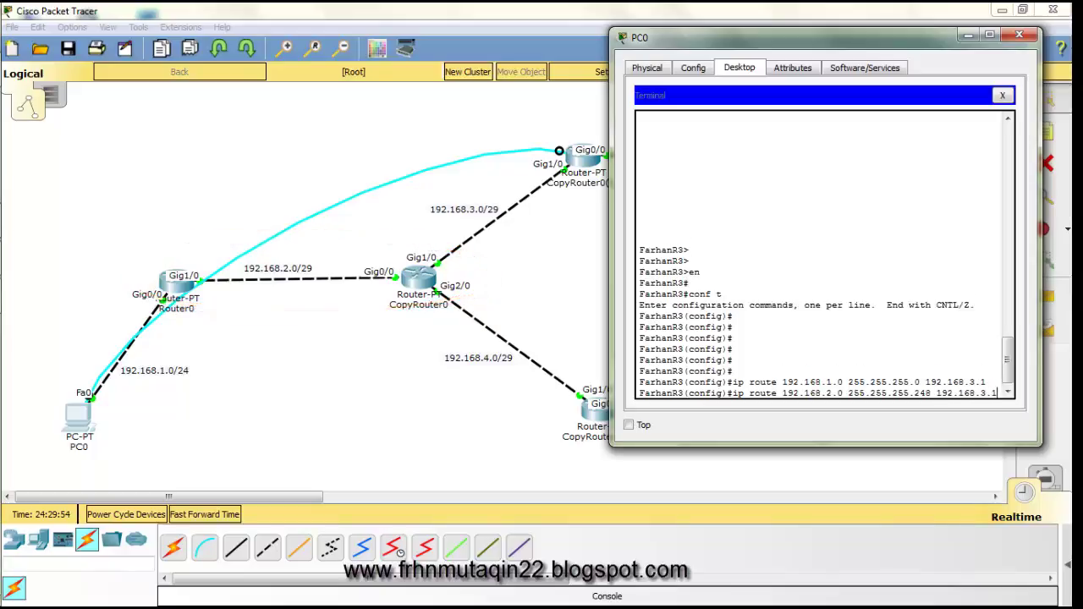
{"action": "key", "text": "Return"}
- Add a static route on CopyRouter0(1) to 192.168.4.0 with mask 255.255.255.248 via next hop 192.168.3.1
{"action": "type", "text": "ig)#ip r"}
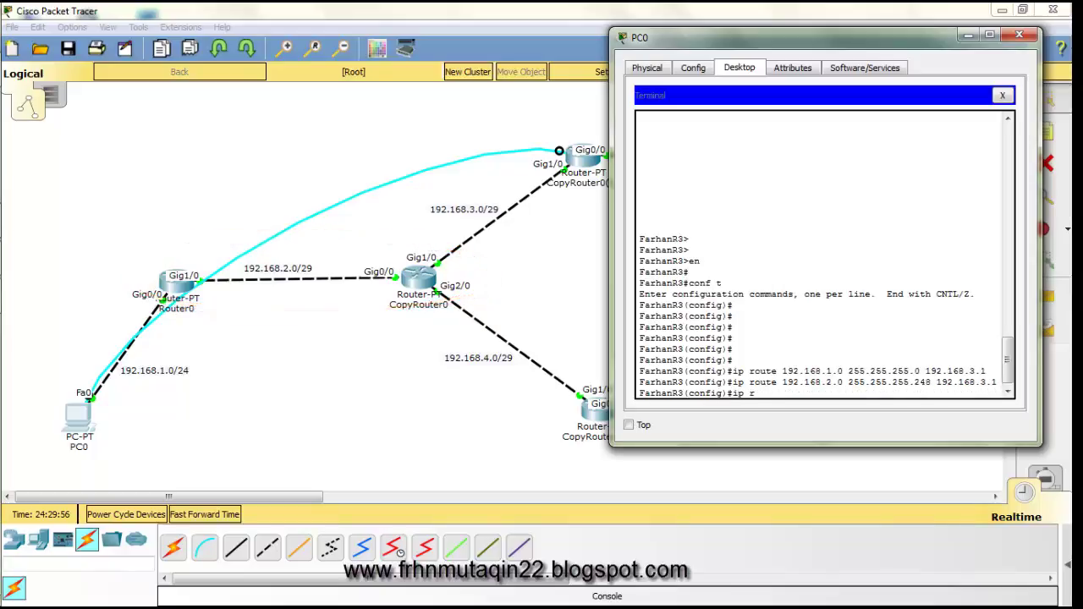
{"action": "type", "text": "oute"}
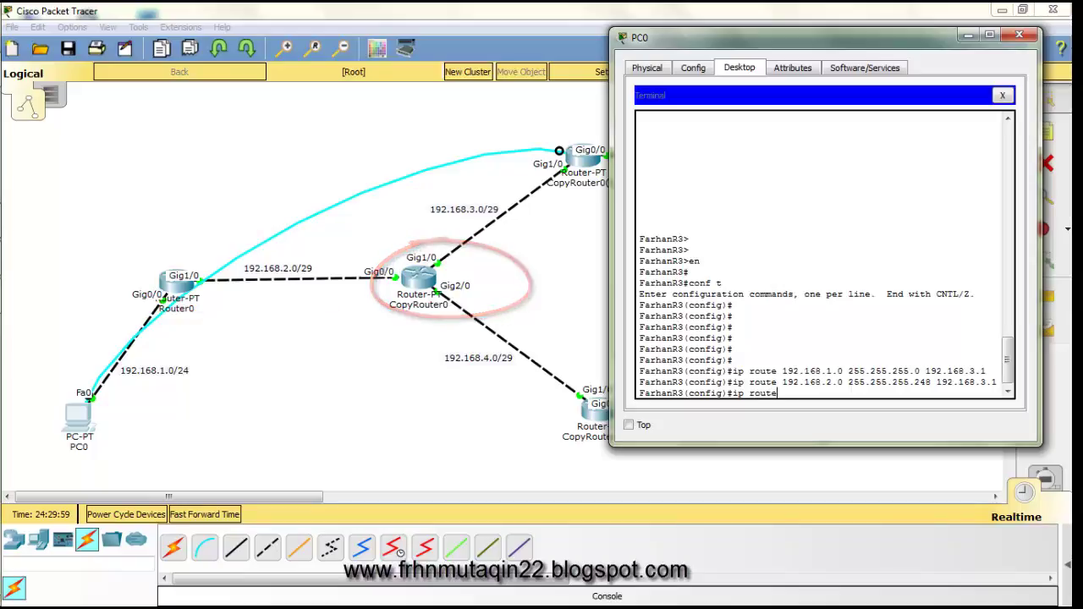
{"action": "type", "text": " 192.1"}
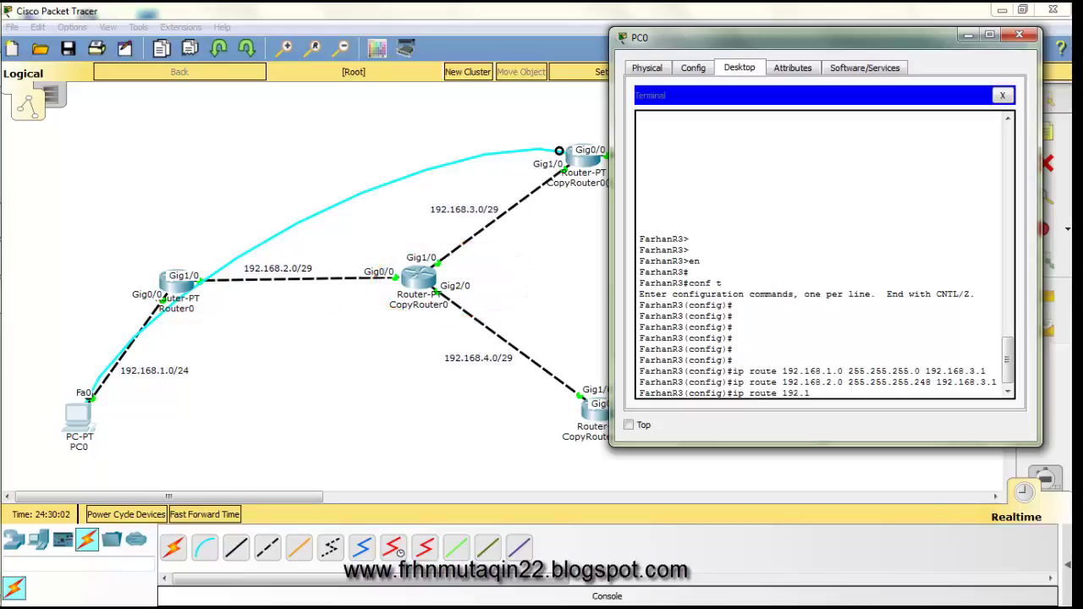
{"action": "type", "text": "68."}
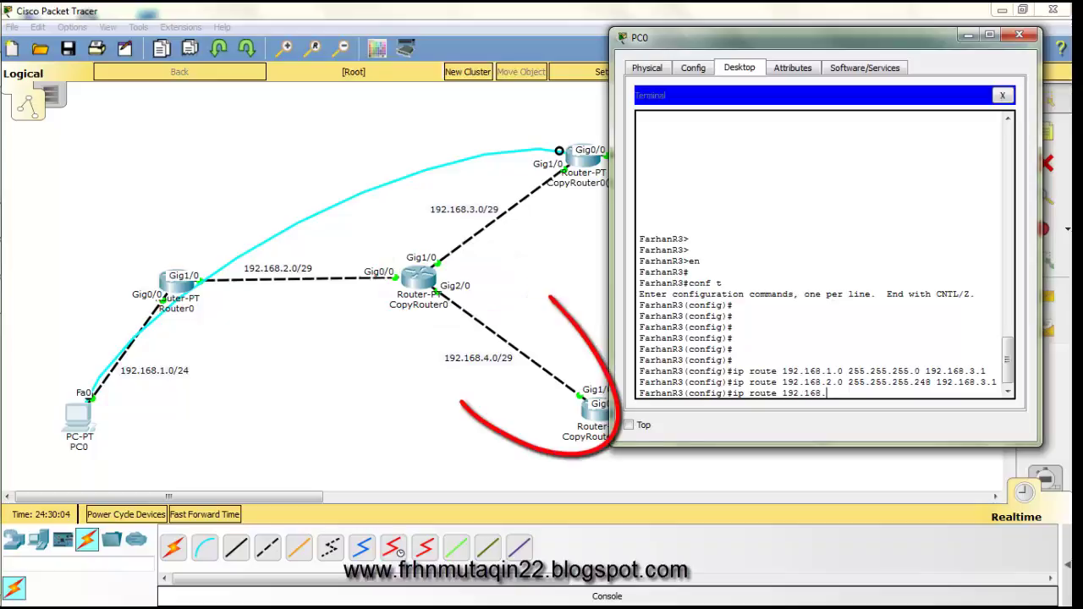
{"action": "type", "text": "4.0"}
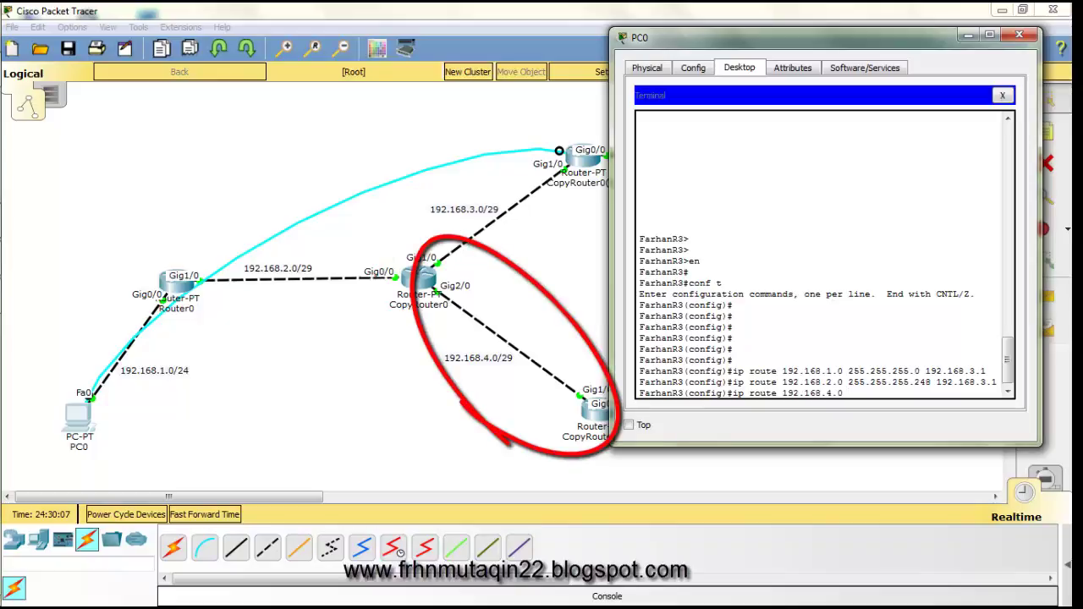
{"action": "type", "text": " 255.255.255.248"}
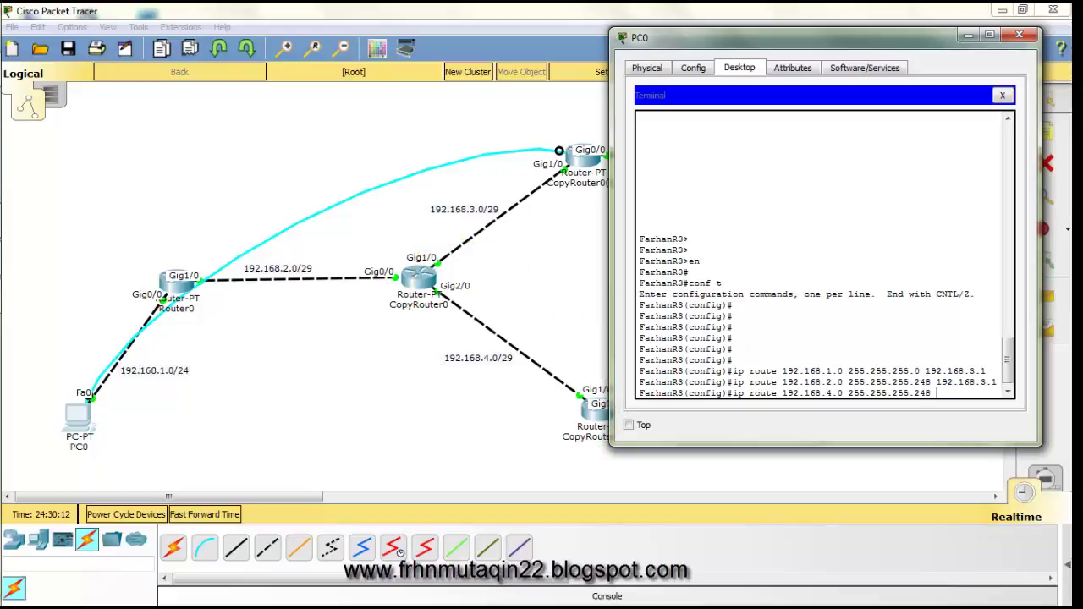
{"action": "type", "text": " 192.168.3.1"}
{"action": "key", "text": "Return"}
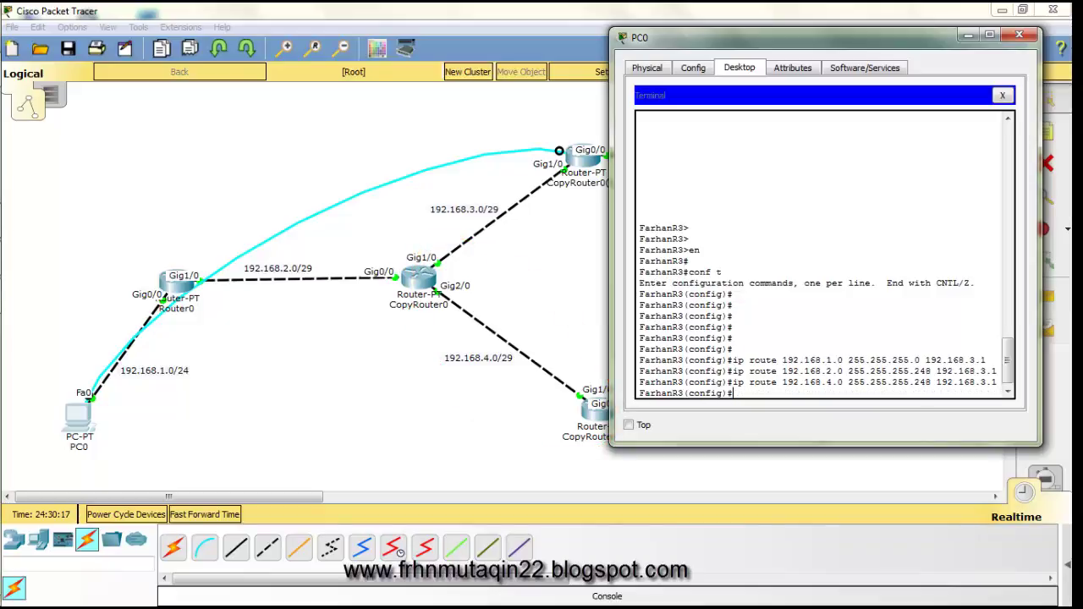
- Add a static route on CopyRouter0(1) to 192.168.6.0 with mask 255.255.255.0 via next hop 192.168.3.1
{"action": "left_click_drag", "start_coordinate": [762, 37], "coordinate": [365, 66]}
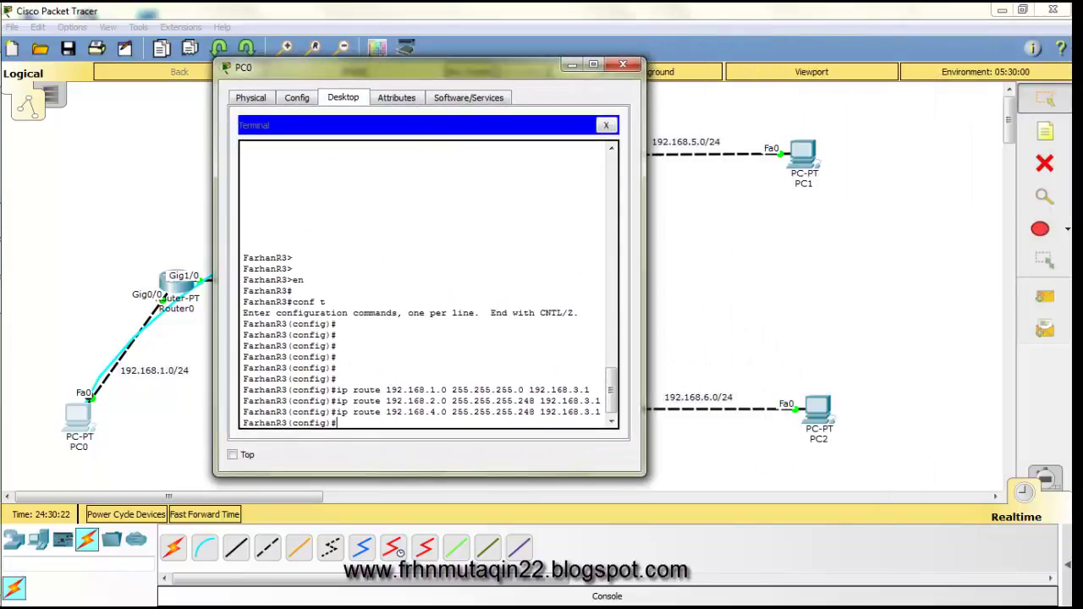
{"action": "type", "text": "192.168.1"}
{"action": "key", "text": "BackSpace"}
{"action": "key", "text": "BackSpace"}
{"action": "key", "text": "BackSpace"}
{"action": "key", "text": "BackSpace"}
{"action": "key", "text": "BackSpace"}
{"action": "key", "text": "BackSpace"}
{"action": "key", "text": "BackSpace"}
{"action": "key", "text": "BackSpace"}
{"action": "type", "text": "ip"}
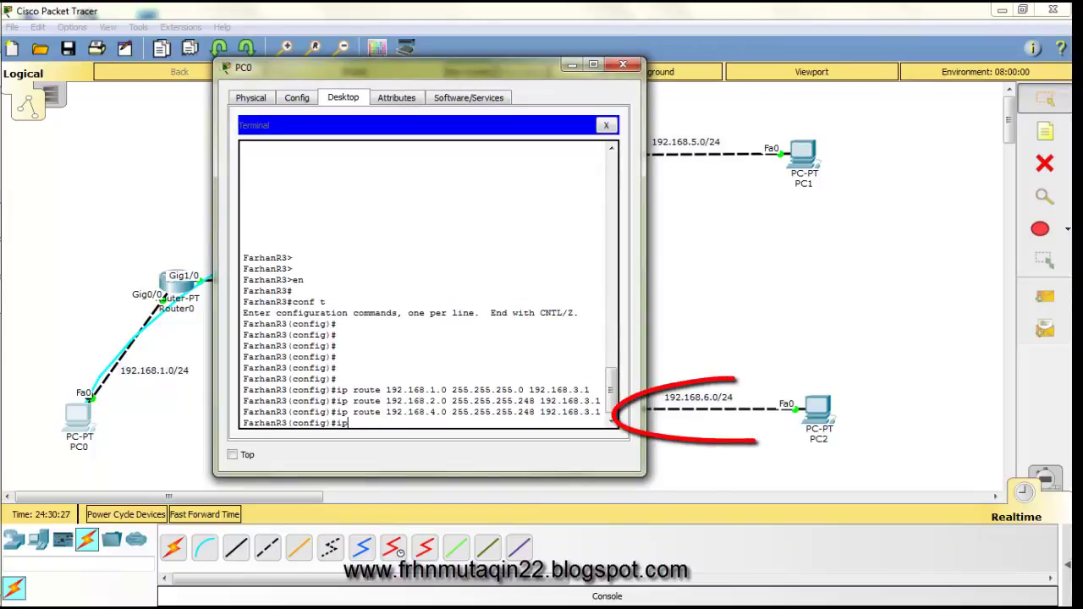
{"action": "type", "text": " route 192.1"}
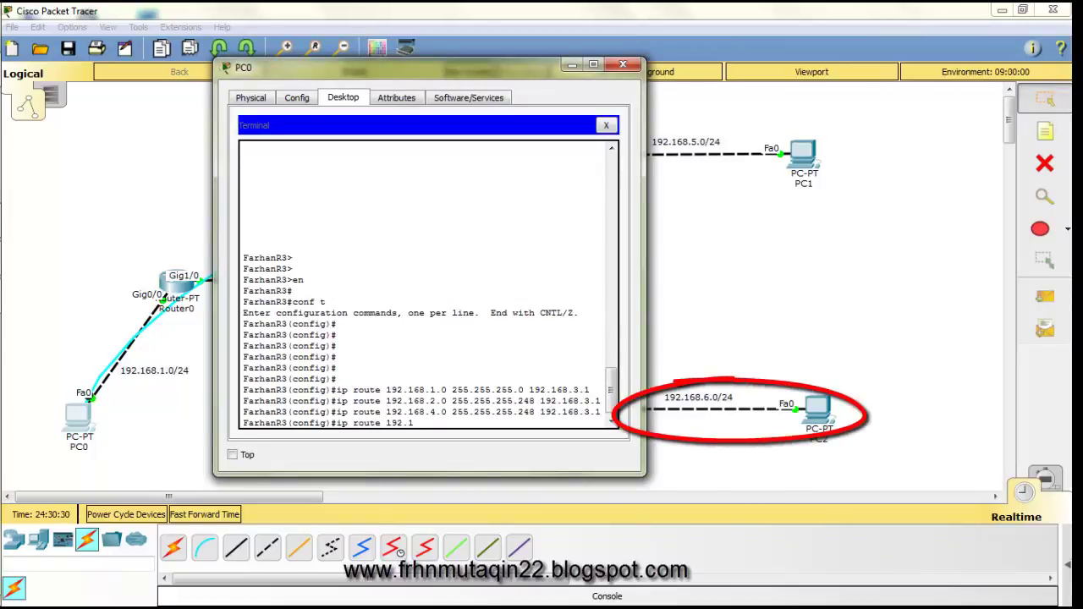
{"action": "type", "text": "68.6.0 255.255.255"}
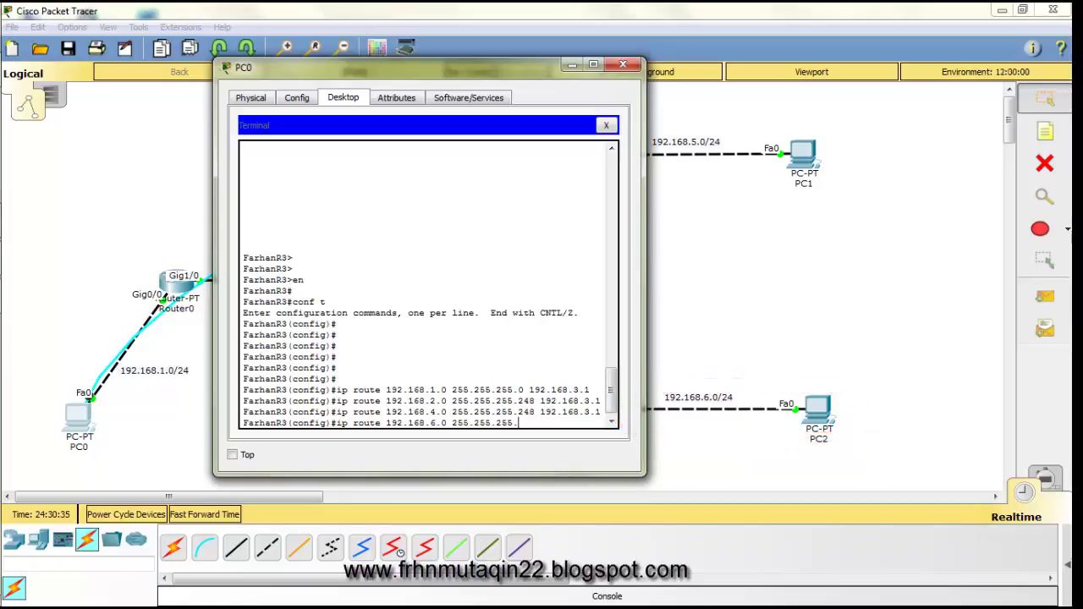
{"action": "type", "text": ".0 192.168.3.1"}
{"action": "key", "text": "Return"}
{"action": "key", "text": "Return"}
{"action": "key", "text": "Return"}
{"action": "key", "text": "Return"}
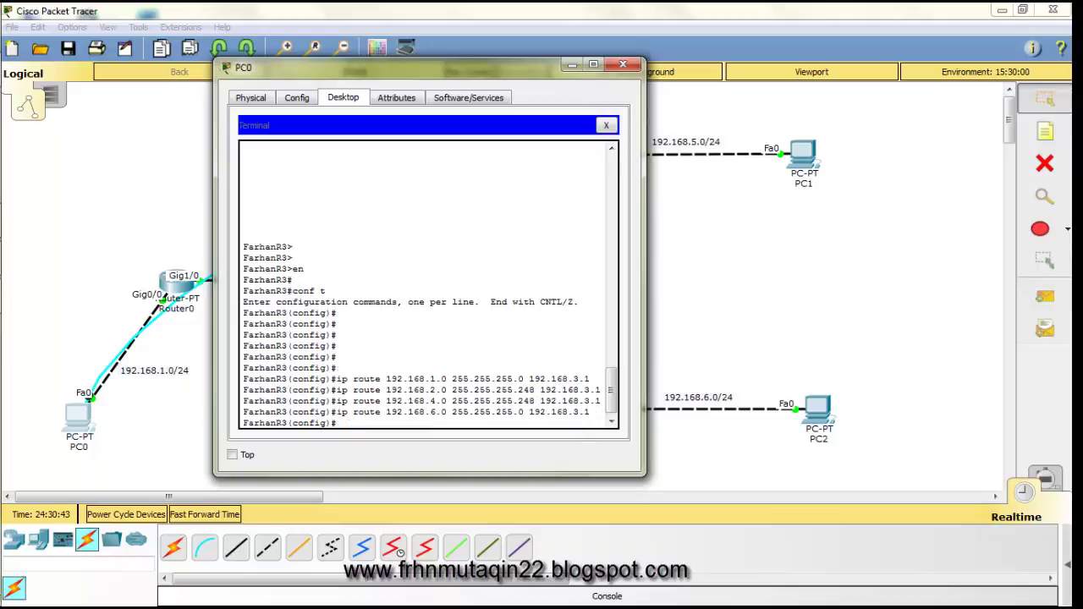
- Exit configuration and privileged mode on CopyRouter0(1), and return to its user prompt
{"action": "type", "text": "exit"}
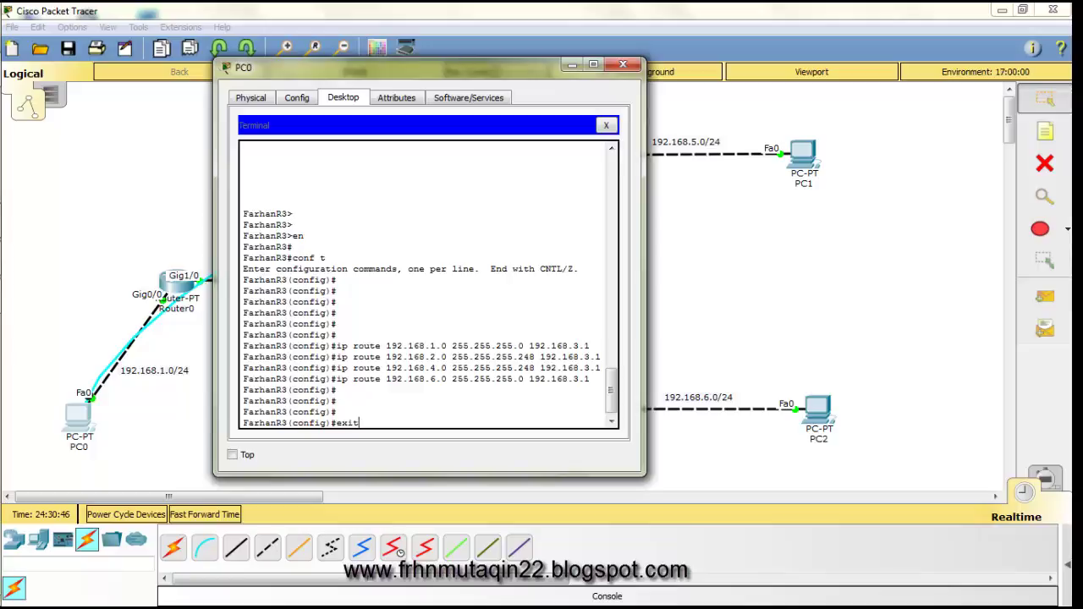
{"action": "key", "text": "Return"}
{"action": "type", "text": "exit"}
{"action": "key", "text": "Return"}
{"action": "key", "text": "Return"}
{"action": "key", "text": "Return"}
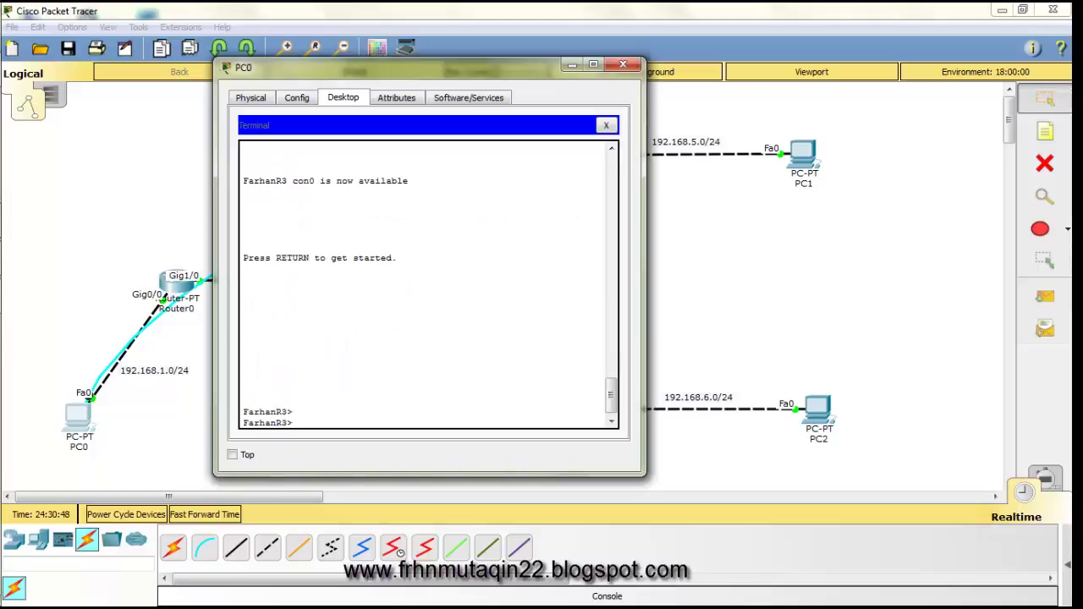
- Close PC0's terminal session and delete the console cable between PC0 and CopyRouter0(1)
{"action": "left_click", "coordinate": [606, 125]}
{"action": "left_click", "coordinate": [623, 65]}
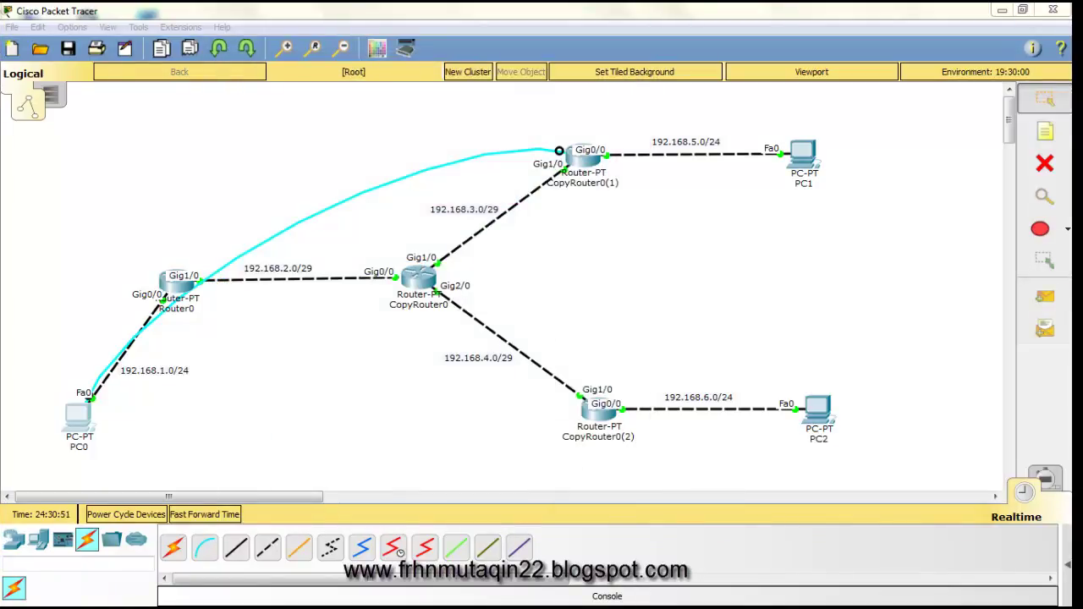
{"action": "key", "text": "Delete"}
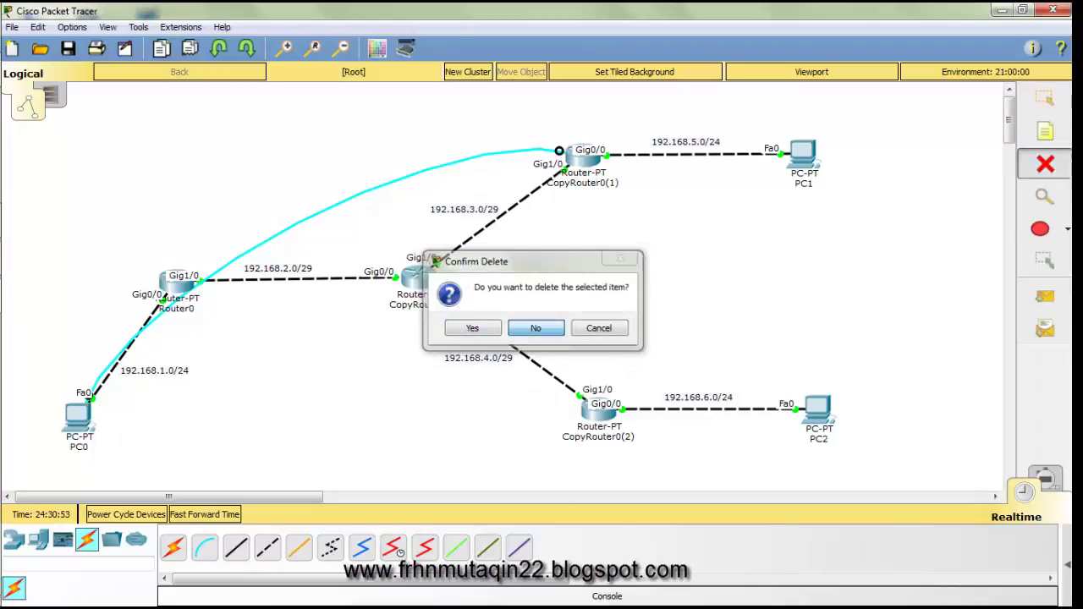
{"action": "left_click", "coordinate": [472, 329]}
- Connect a console cable from CopyRouter0(2) to PC0
{"action": "left_click", "coordinate": [204, 548]}
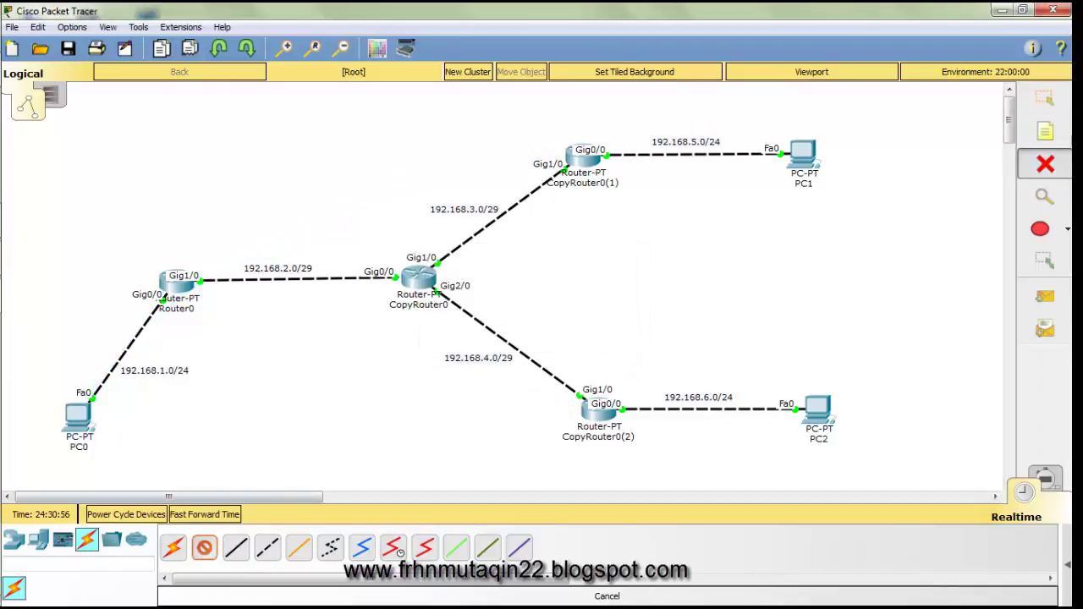
{"action": "left_click", "coordinate": [592, 412]}
{"action": "left_click", "coordinate": [629, 439]}
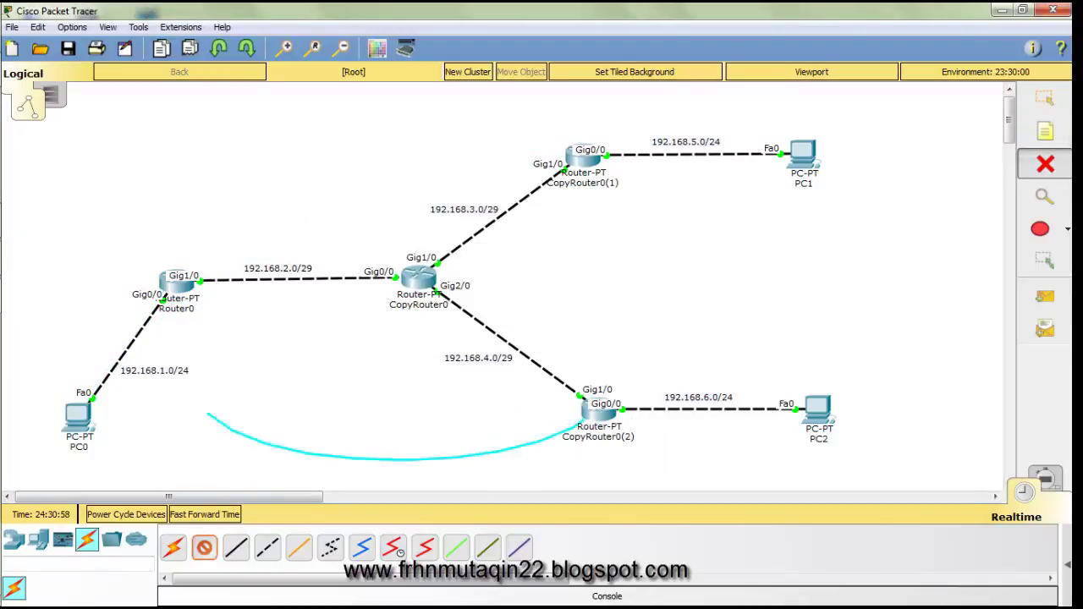
{"action": "left_click", "coordinate": [76, 414]}
{"action": "left_click", "coordinate": [117, 423]}
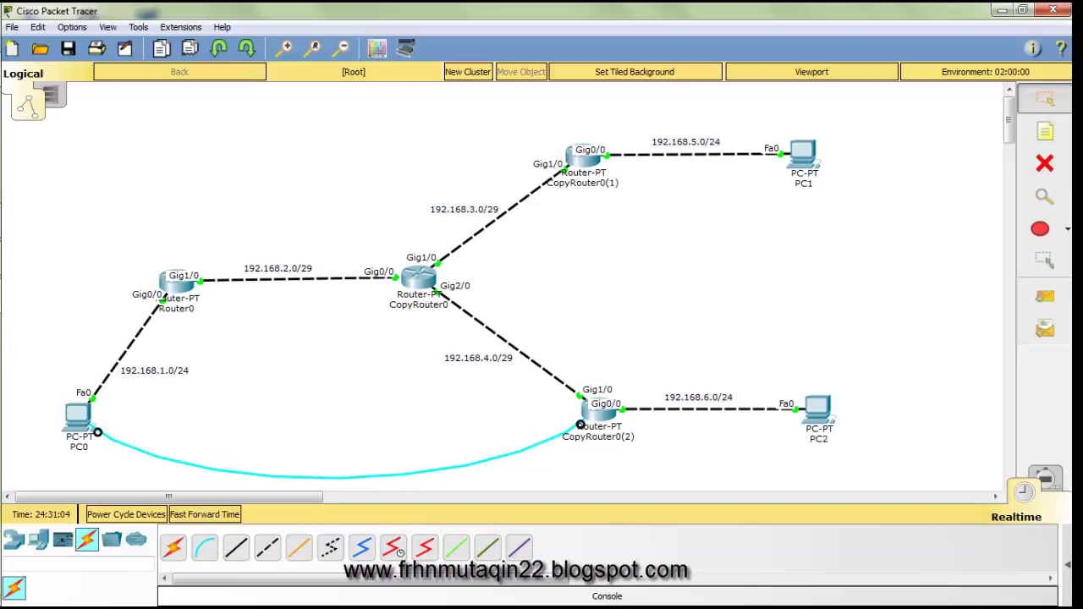
- Open a terminal session on PC0 with the default port settings and bring up CopyRouter0(2)'s user prompt
{"action": "left_click", "coordinate": [77, 415]}
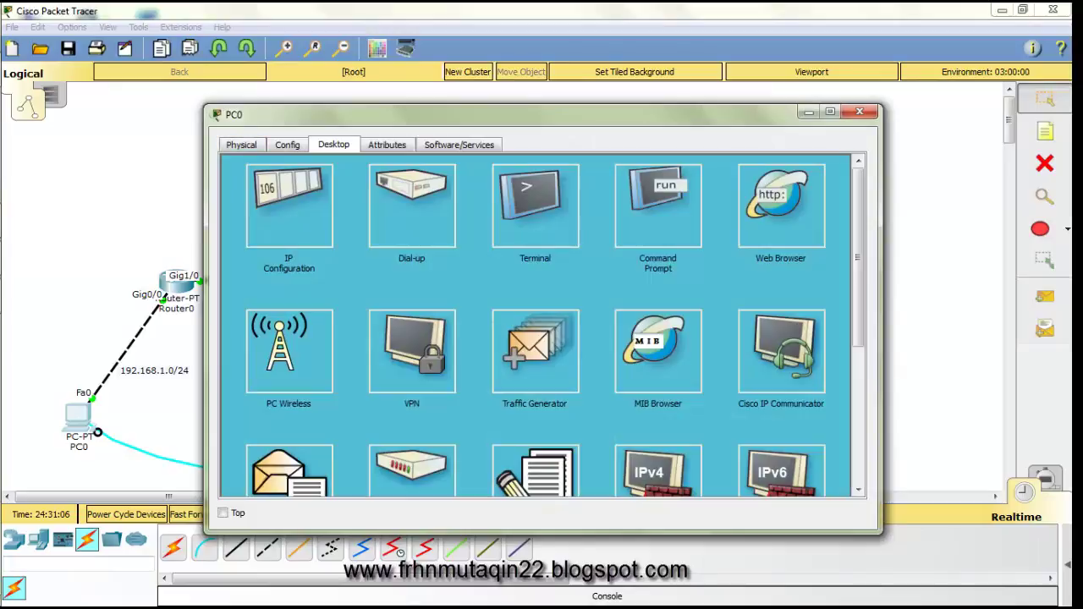
{"action": "left_click_drag", "start_coordinate": [204, 321], "coordinate": [459, 322]}
{"action": "left_click_drag", "start_coordinate": [592, 107], "coordinate": [803, 53]}
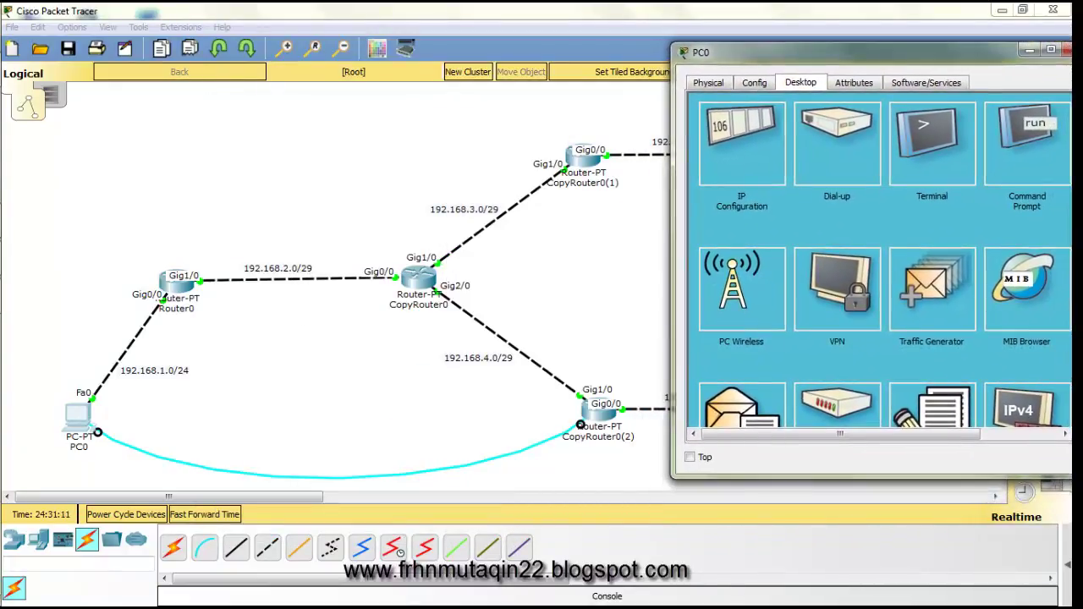
{"action": "left_click", "coordinate": [931, 140]}
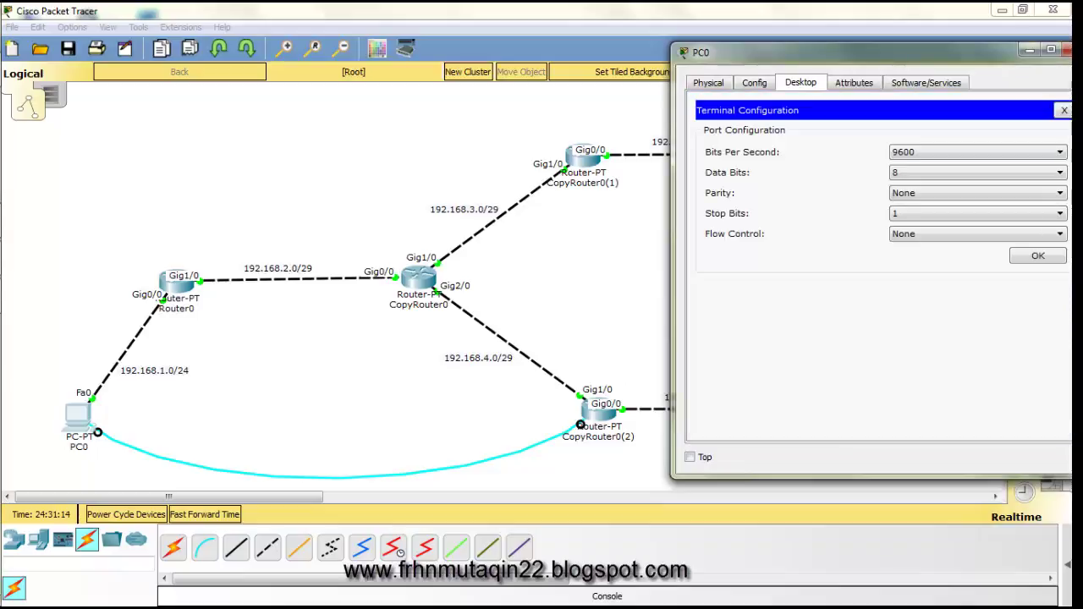
{"action": "left_click", "coordinate": [1035, 254]}
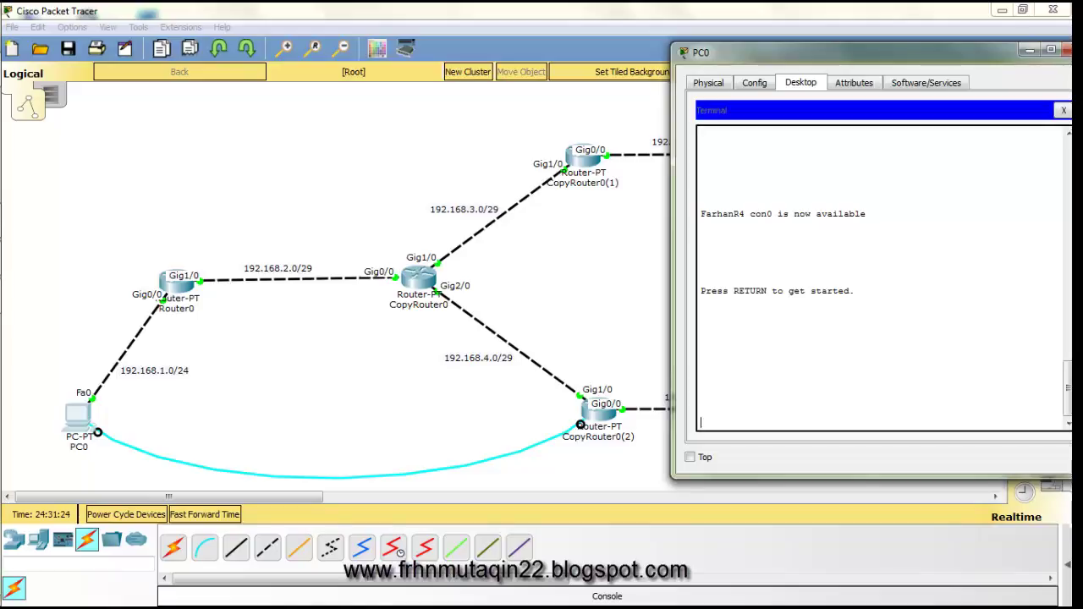
{"action": "key", "text": "Return"}
{"action": "key", "text": "Return"}
{"action": "key", "text": "Return"}
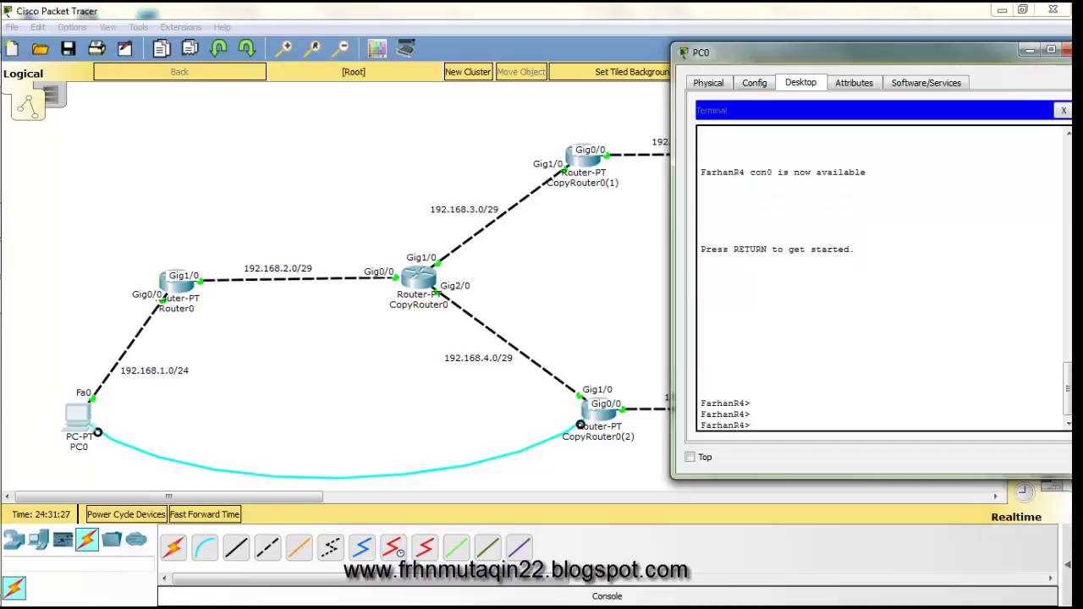
- Enter privileged mode and global configuration mode on CopyRouter0(2)
{"action": "type", "text": "enn"}
{"action": "key", "text": "Return"}
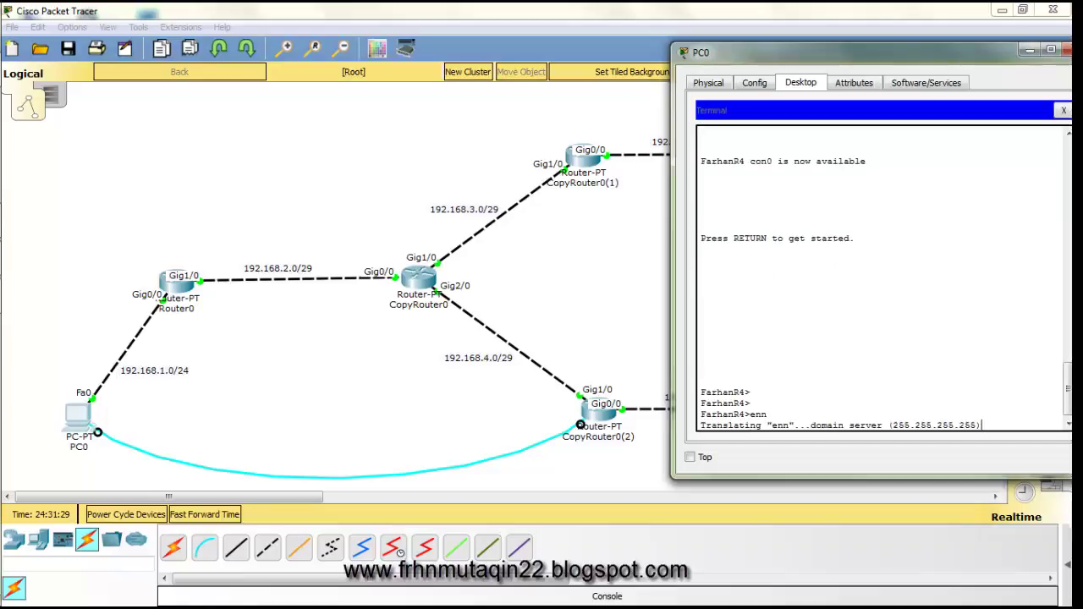
{"action": "type", "text": "en"}
{"action": "key", "text": "Return"}
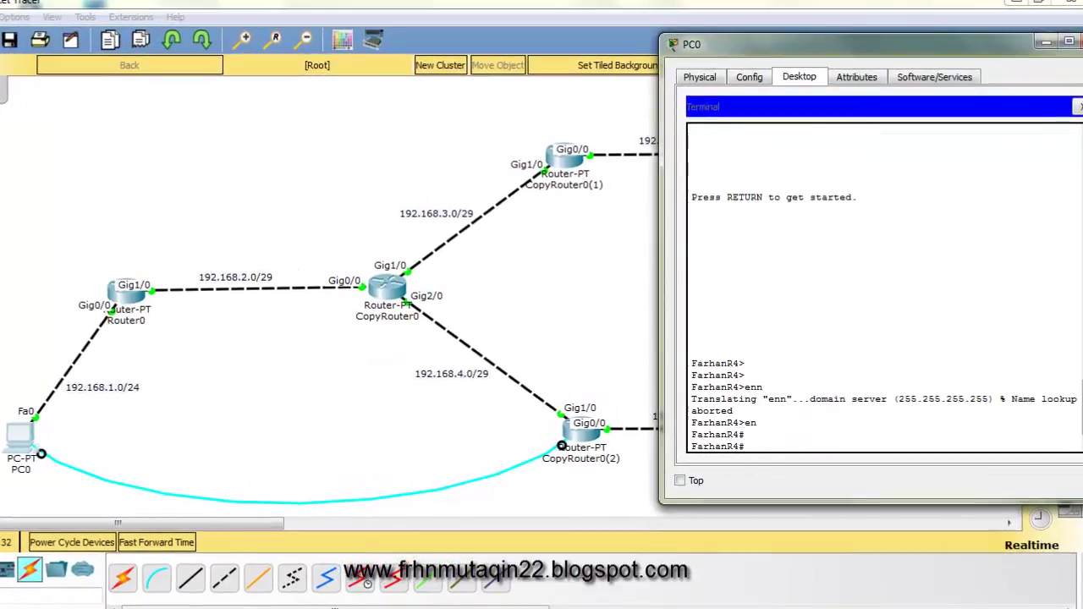
{"action": "type", "text": "conf t"}
{"action": "key", "text": "Return"}
{"action": "key", "text": "Return"}
{"action": "key", "text": "Return"}
- Add a static route on CopyRouter0(2) to 192.168.1.0 with mask 255.255.255.0 via next hop 192.168.4.1
{"action": "type", "text": "ip ro"}
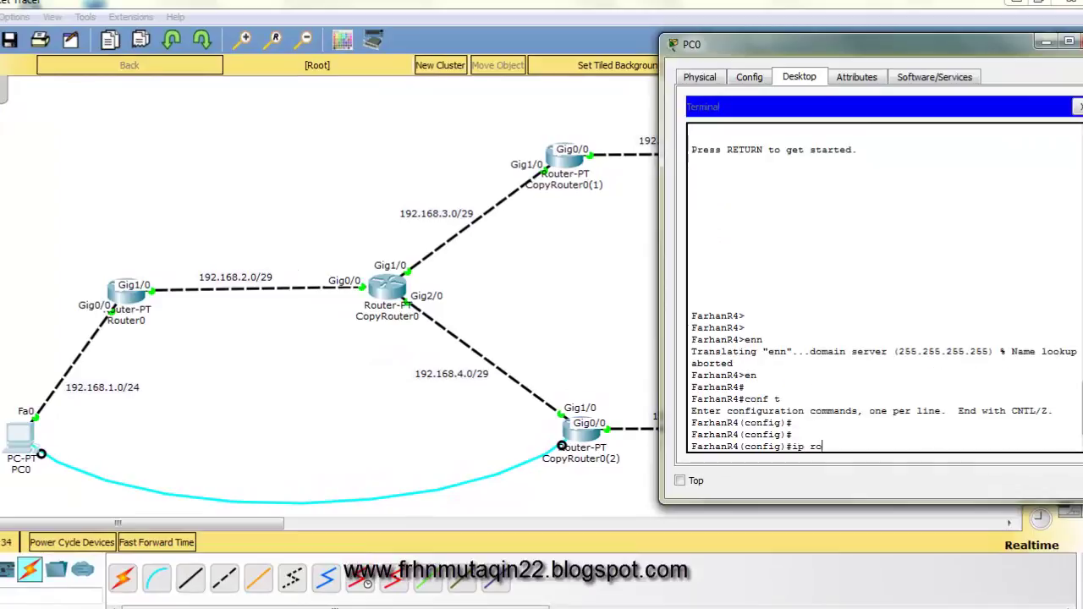
{"action": "type", "text": "ute 192.1"}
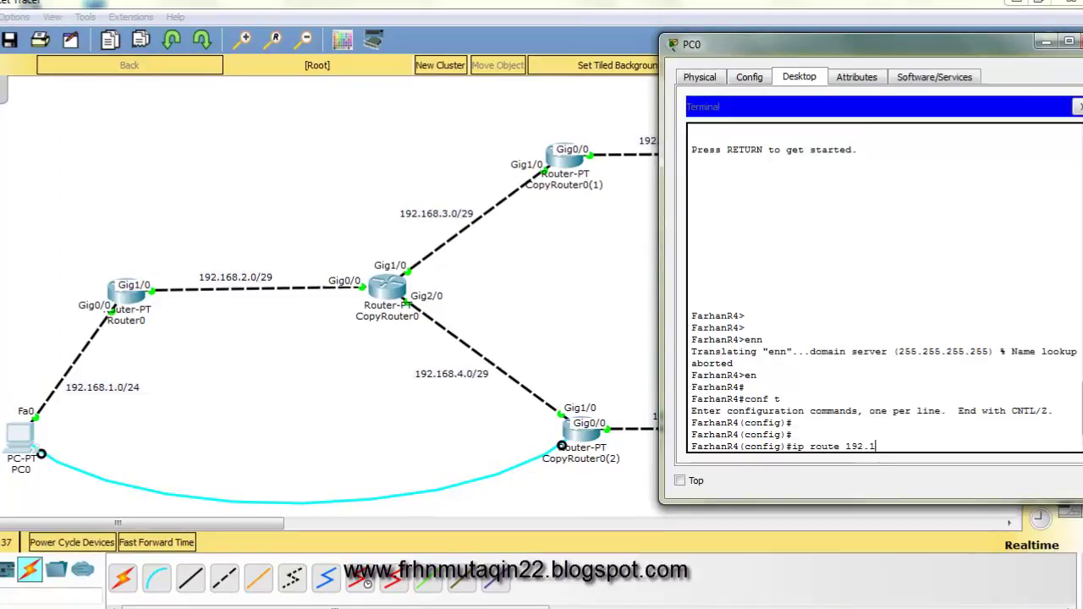
{"action": "type", "text": "68.1.0 2"}
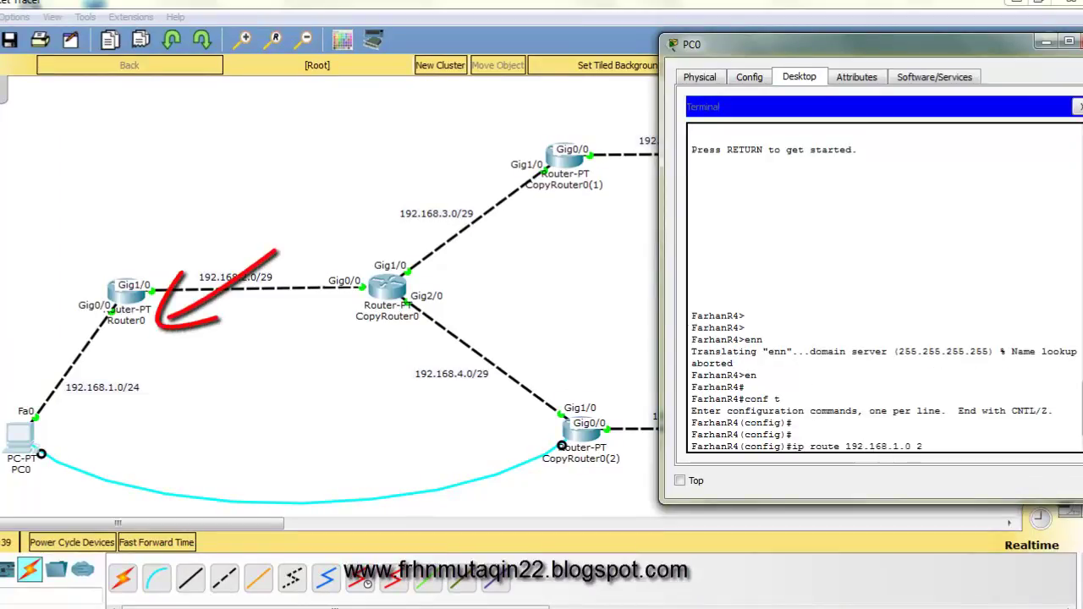
{"action": "type", "text": "55.255.255."}
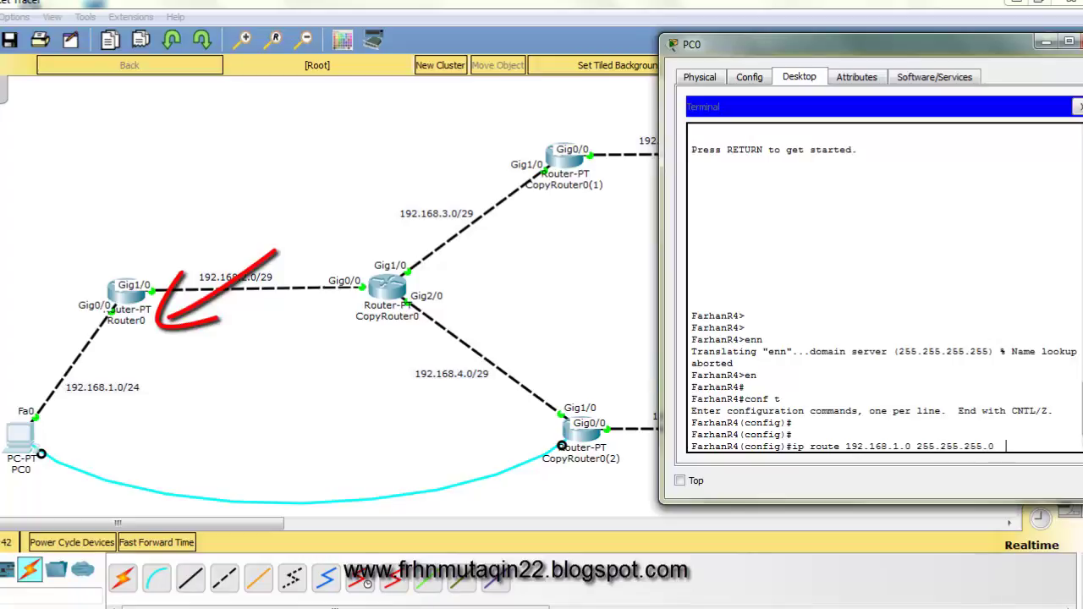
{"action": "type", "text": "0 192.168.4.1"}
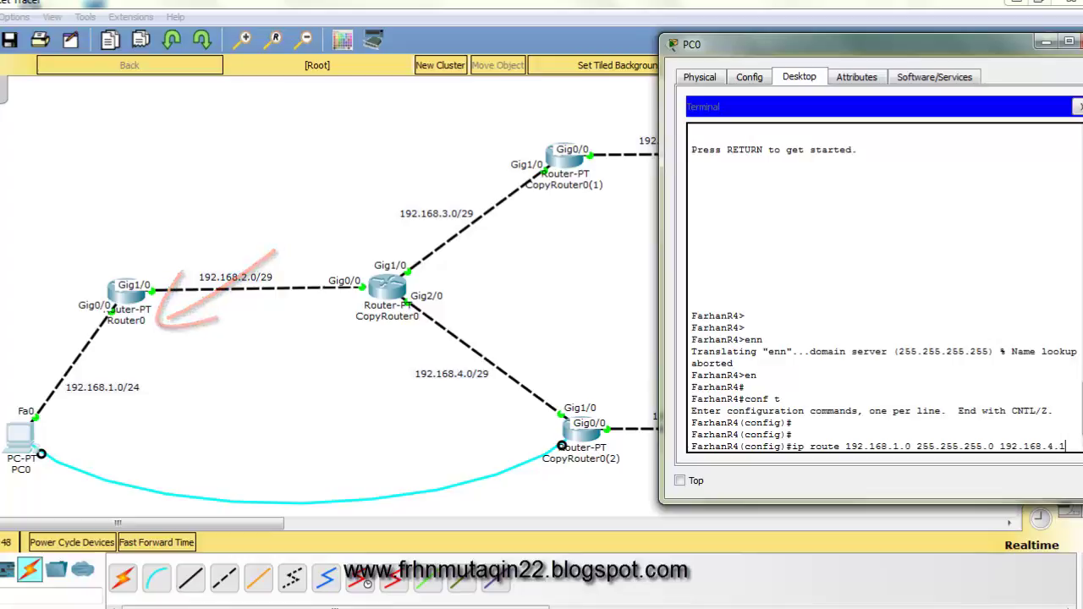
{"action": "key", "text": "Return"}
- Add a static route on CopyRouter0(2) to 192.168.2.0 with mask 255.255.255.248 via next hop 192.168.4.1
{"action": "type", "text": "ip route 192"}
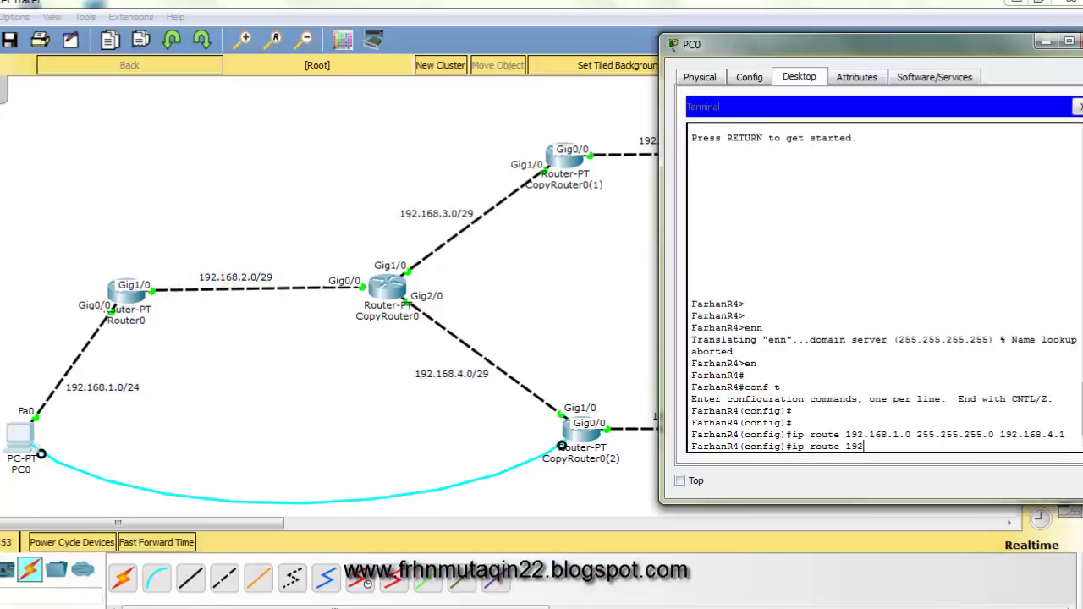
{"action": "type", "text": ".168"}
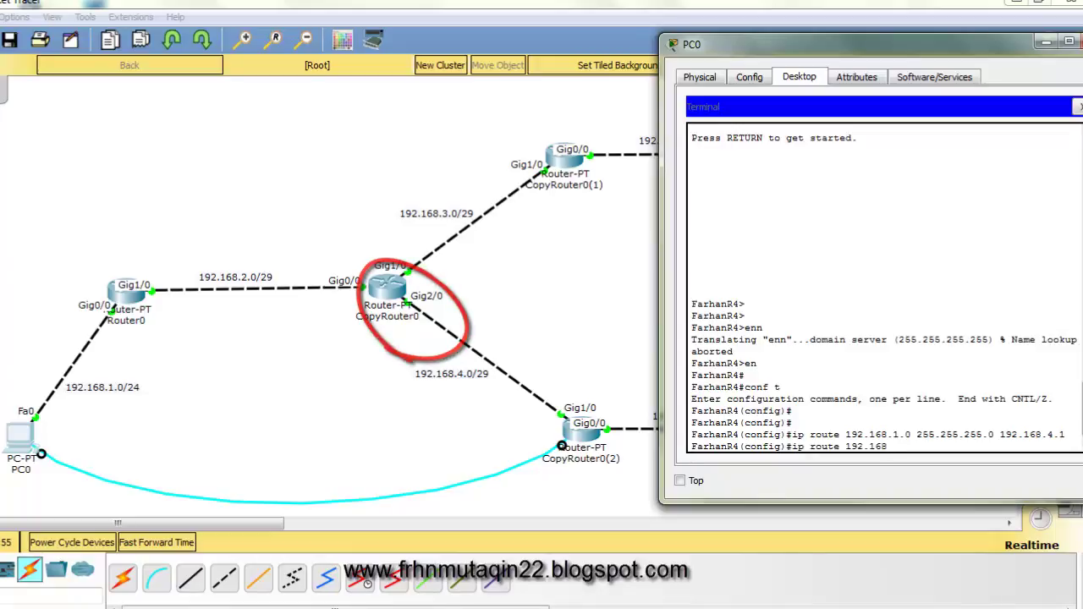
{"action": "type", "text": ".2.0 "}
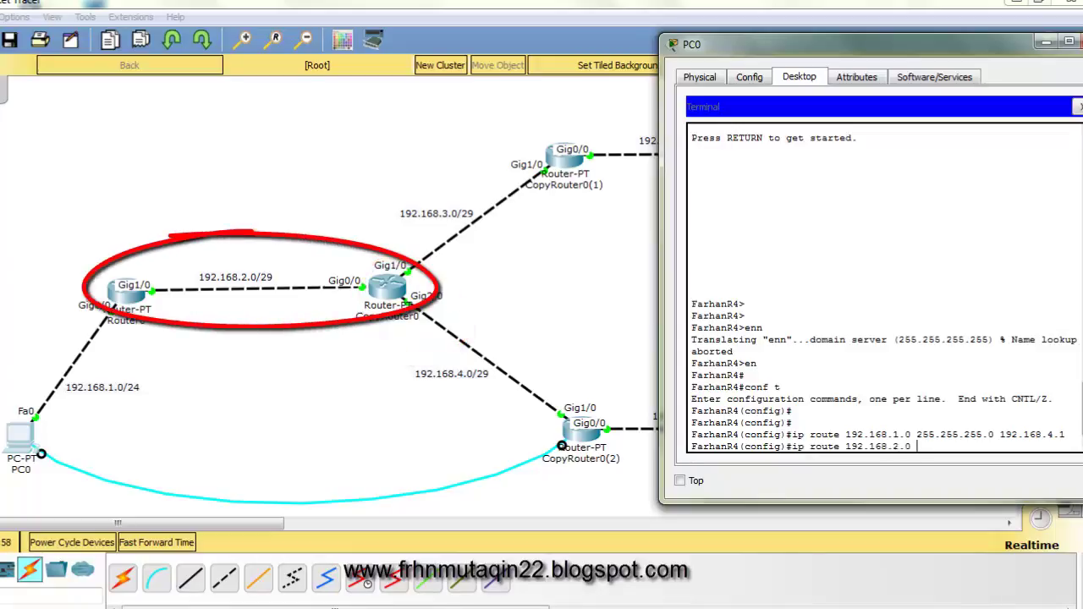
{"action": "type", "text": "255.255.255.248 192.15"}
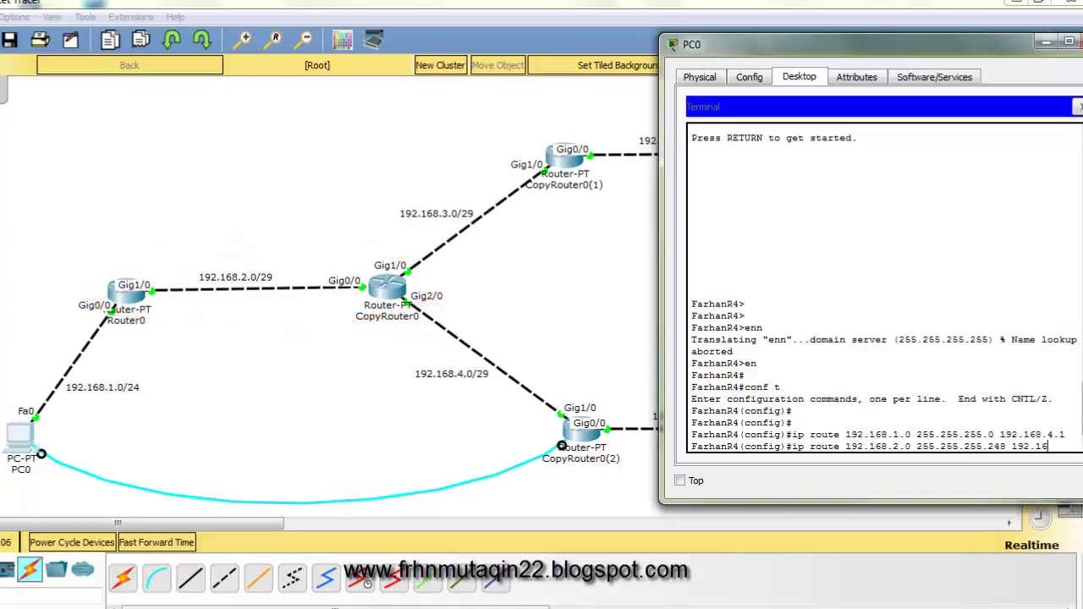
{"action": "type", "text": "8.4.1"}
{"action": "key", "text": "Return"}
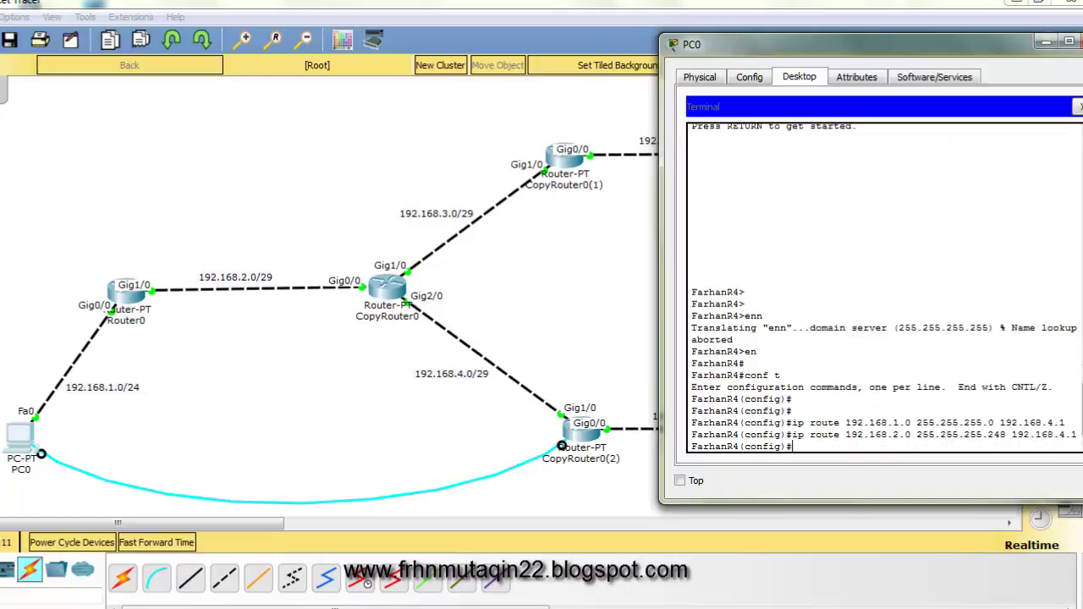
- Add a static route on CopyRouter0(2) to 192.168.5.0 with mask 255.255.255.0 via next hop 192.168.4.1
{"action": "type", "text": "ip r"}
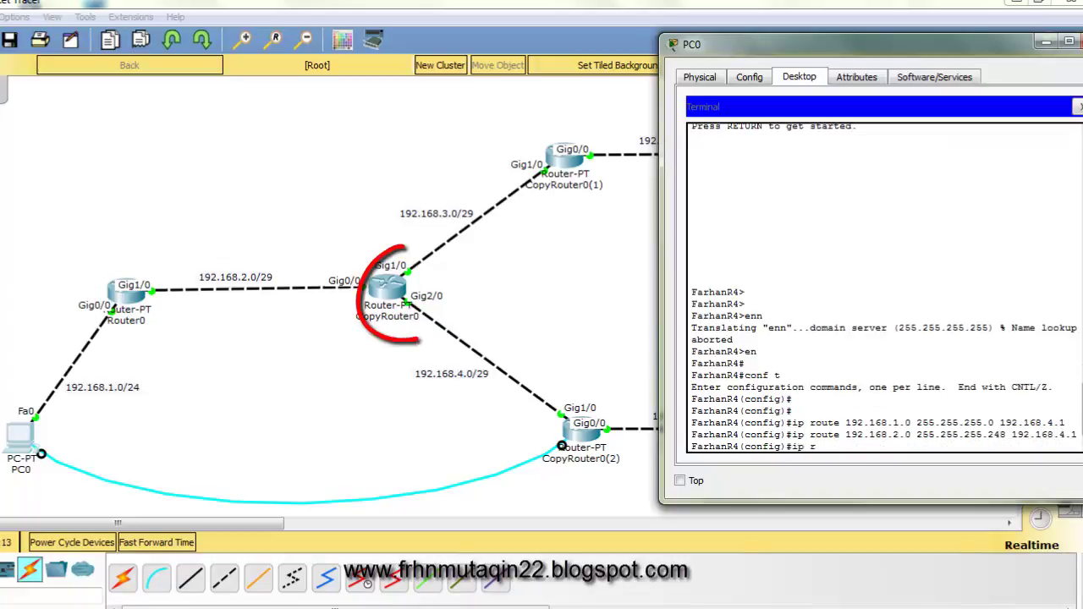
{"action": "type", "text": "oute"}
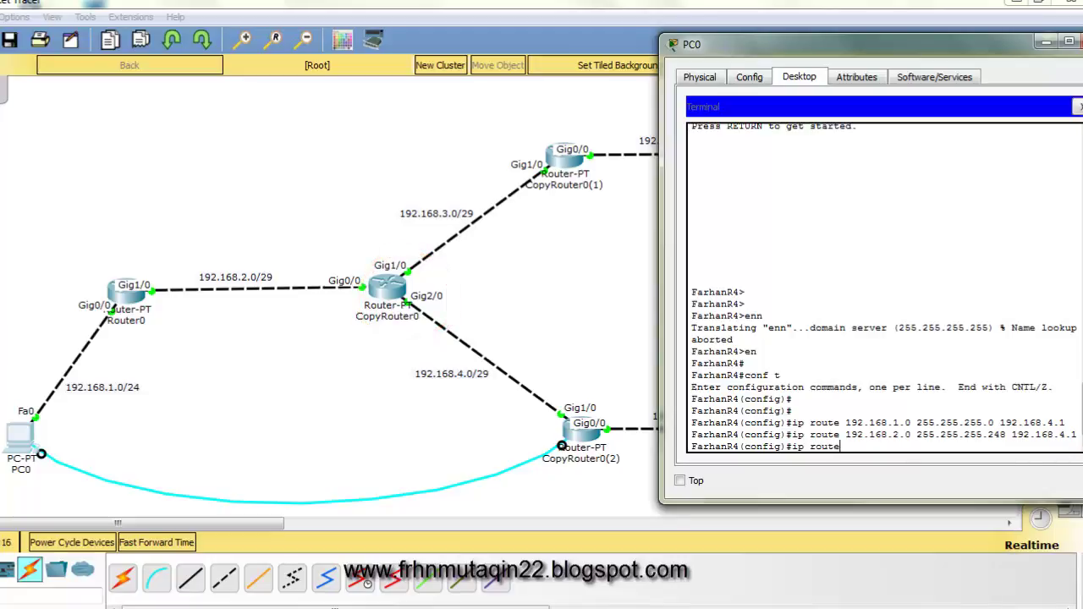
{"action": "type", "text": " 192.168.5.0 255.255.255.0"}
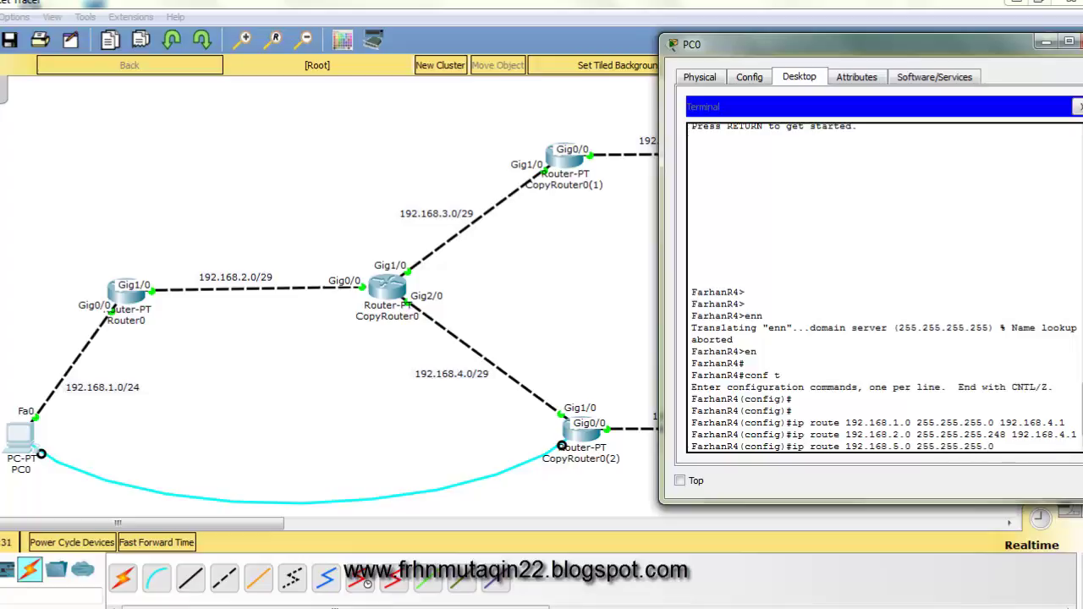
{"action": "type", "text": " 192.168.4.1"}
{"action": "key", "text": "Return"}
{"action": "type", "text": "ig)#i"}
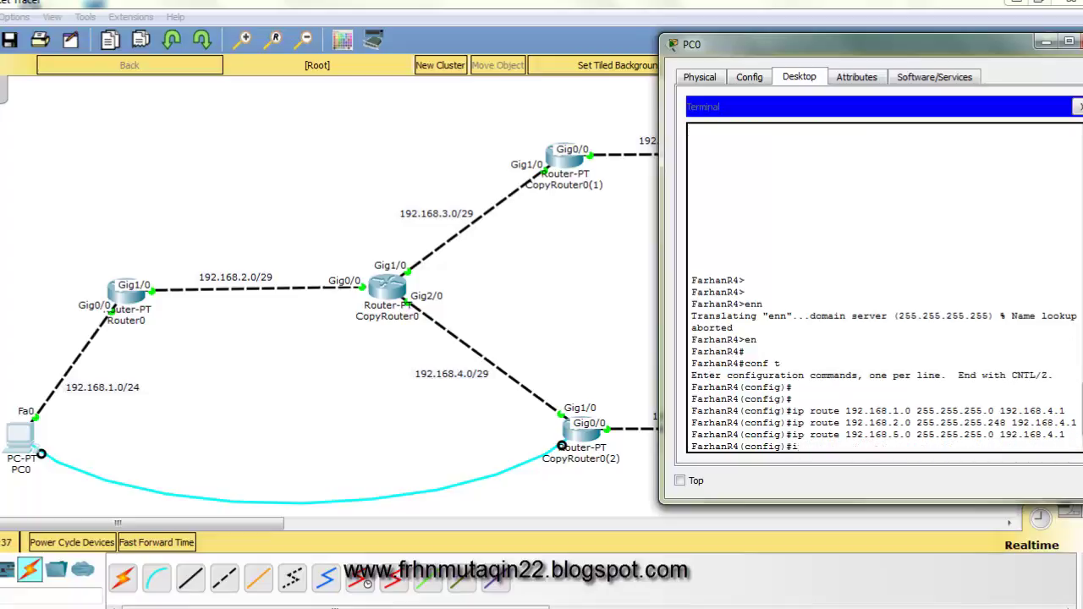
{"action": "type", "text": "p route"}
{"action": "key", "text": "BackSpace"}
{"action": "key", "text": "BackSpace"}
{"action": "key", "text": "BackSpace"}
{"action": "key", "text": "BackSpace"}
{"action": "key", "text": "BackSpace"}
{"action": "key", "text": "BackSpace"}
{"action": "key", "text": "BackSpace"}
{"action": "key", "text": "BackSpace"}
{"action": "key", "text": "BackSpace"}
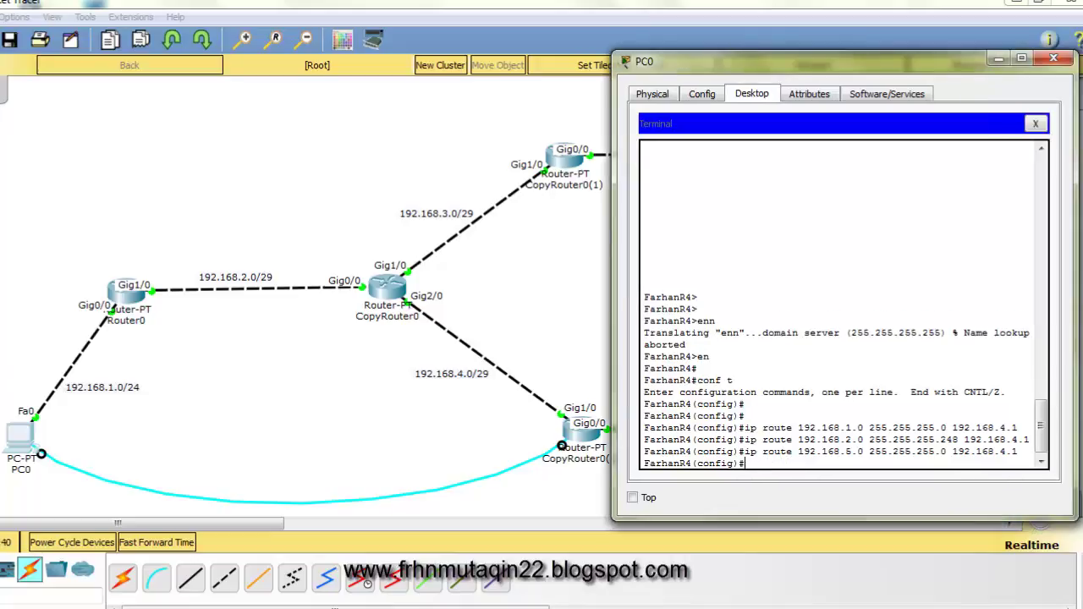
- Add a static route on CopyRouter0(2) to 192.168.3.0 with mask 255.255.255.248 via next hop 192.168.4.1
{"action": "type", "text": "ip route 192"}
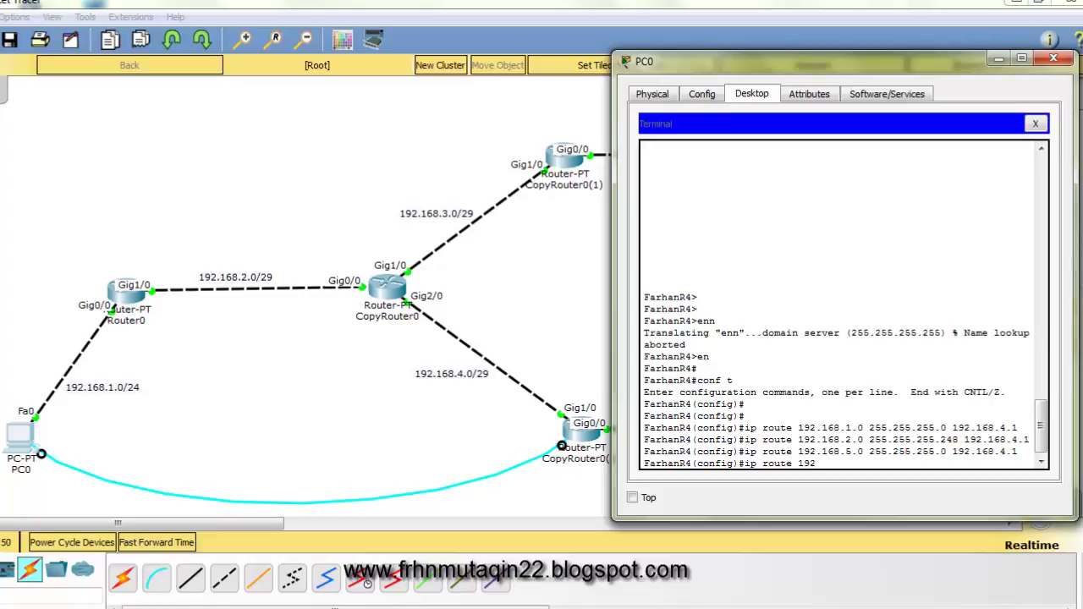
{"action": "mouse_move", "coordinate": [761, 61]}
{"action": "left_mouse_down"}
{"action": "mouse_move", "coordinate": [818, 213]}
{"action": "mouse_move", "coordinate": [773, 119]}
{"action": "mouse_move", "coordinate": [740, 90]}
{"action": "left_mouse_up"}
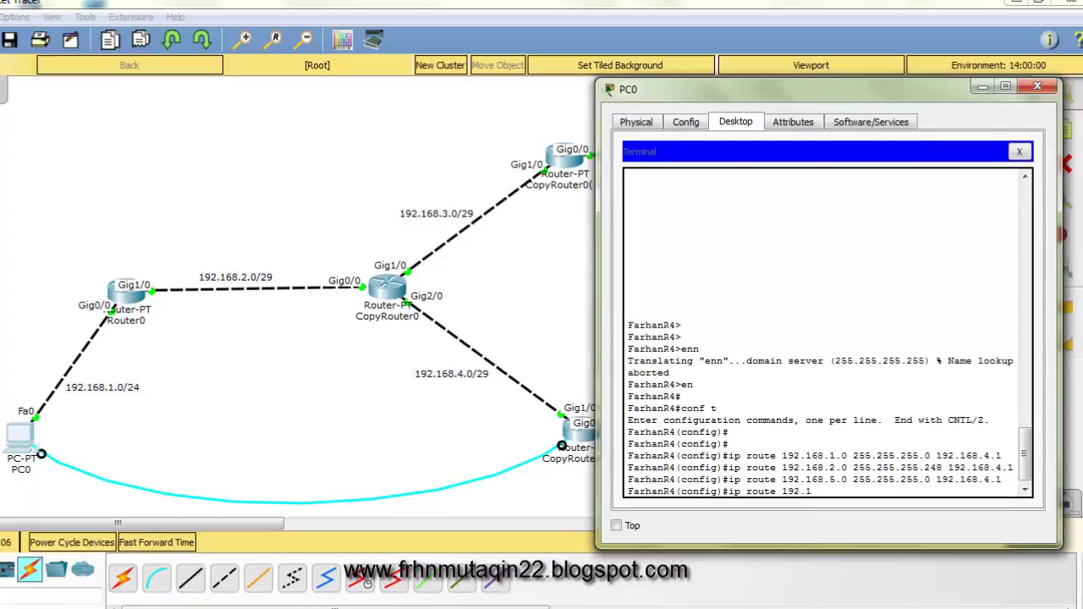
{"action": "type", "text": "68.5"}
{"action": "type", "text": "."}
{"action": "key", "text": "BackSpace"}
{"action": "key", "text": "BackSpace"}
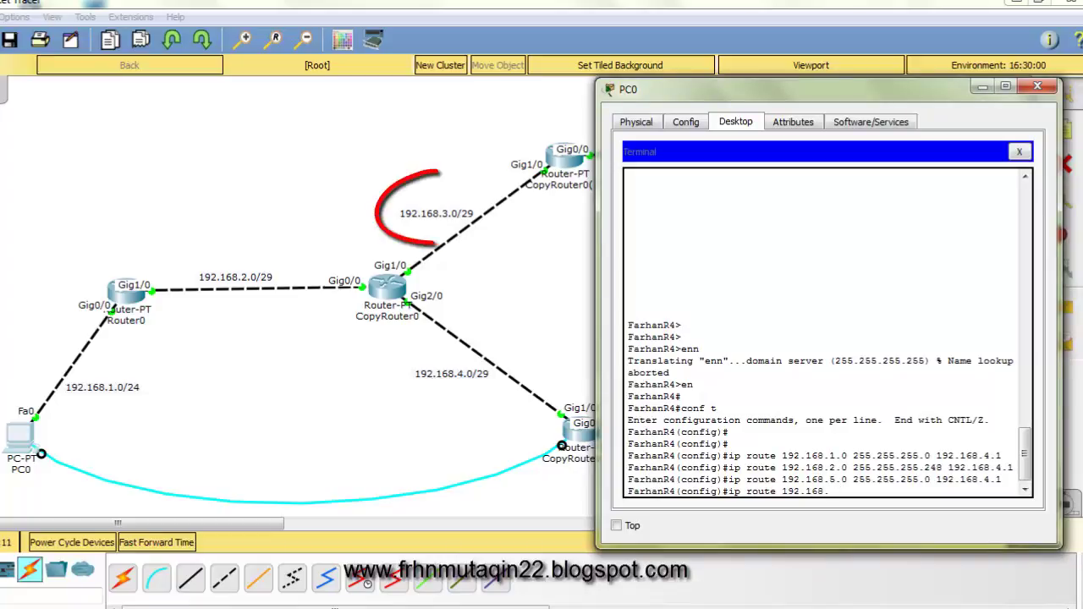
{"action": "type", "text": "3.0"}
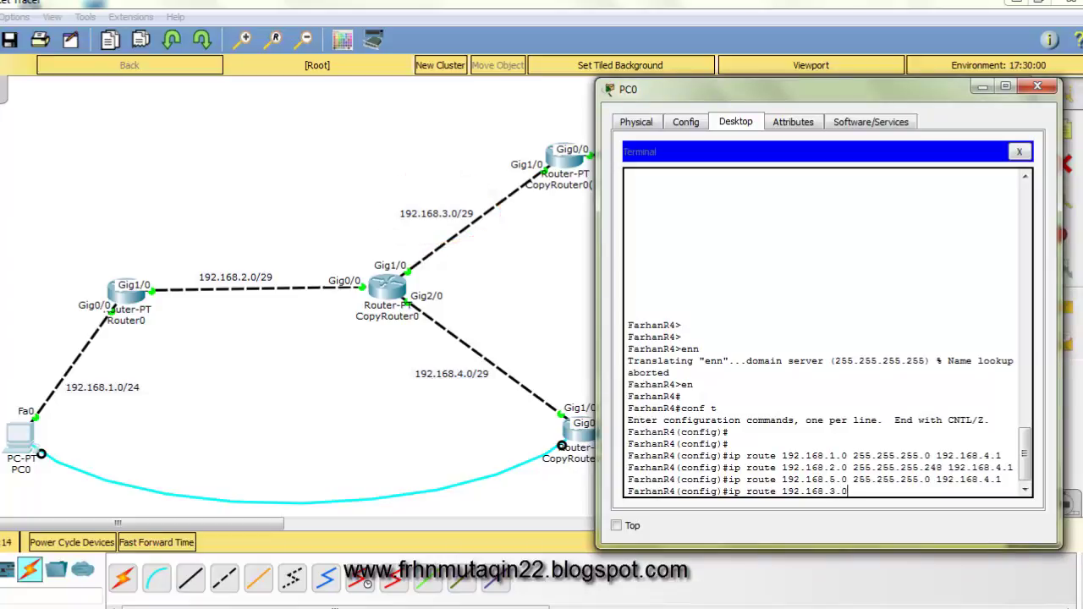
{"action": "type", "text": " 255.255.25.2"}
{"action": "key", "text": "BackSpace"}
{"action": "key", "text": "BackSpace"}
{"action": "type", "text": "5.248"}
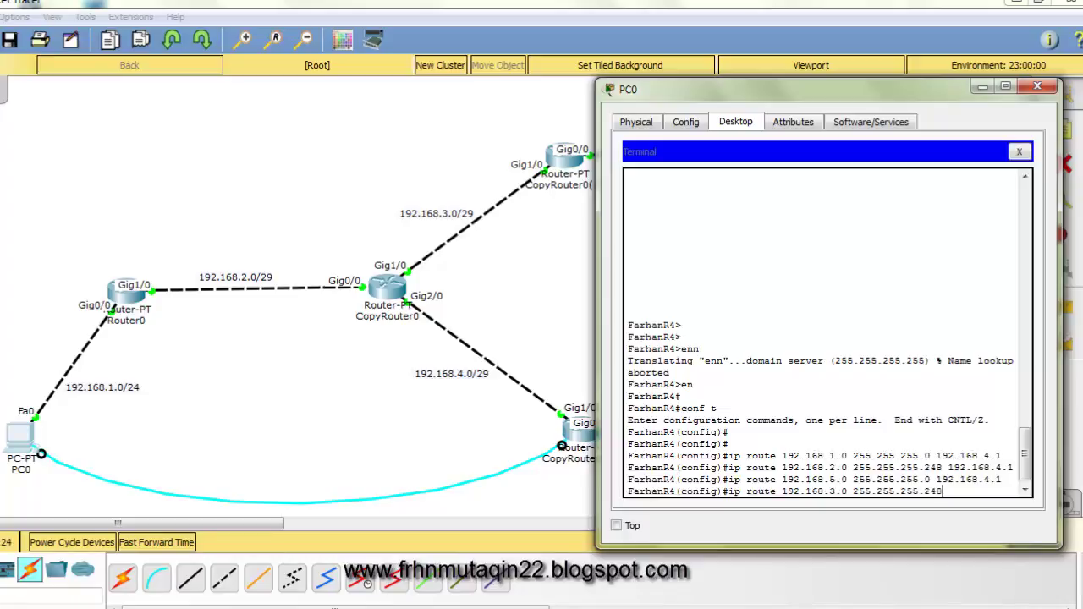
{"action": "type", "text": " 192.168.4.1"}
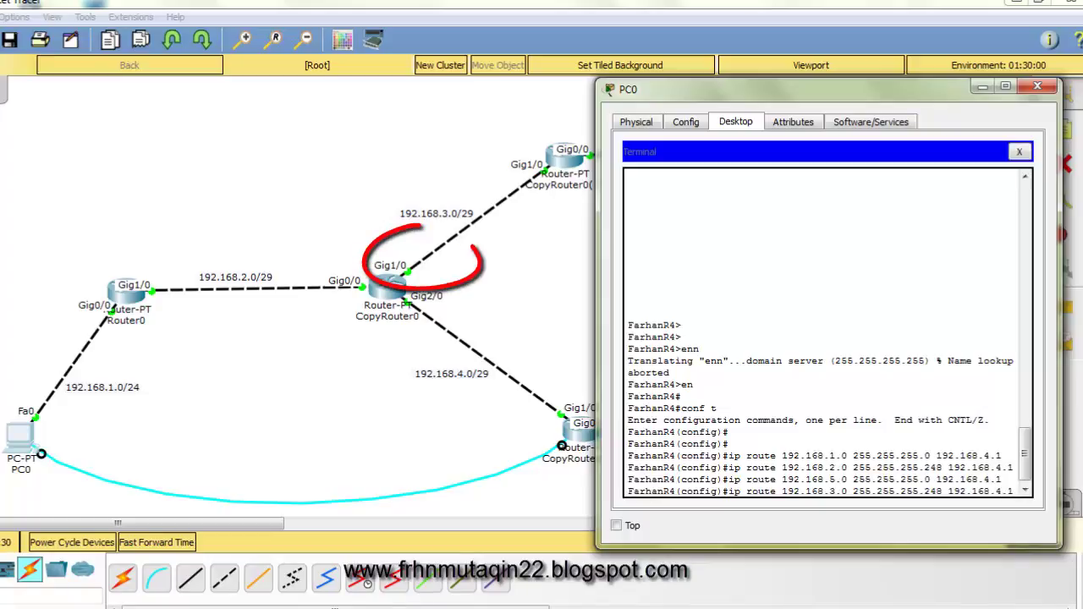
{"action": "key", "text": "Return"}
- Exit configuration and privileged mode on CopyRouter0(2), and return to its user prompt
{"action": "key", "text": "Return"}
{"action": "key", "text": "Return"}
{"action": "type", "text": "exit"}
{"action": "key", "text": "Return"}
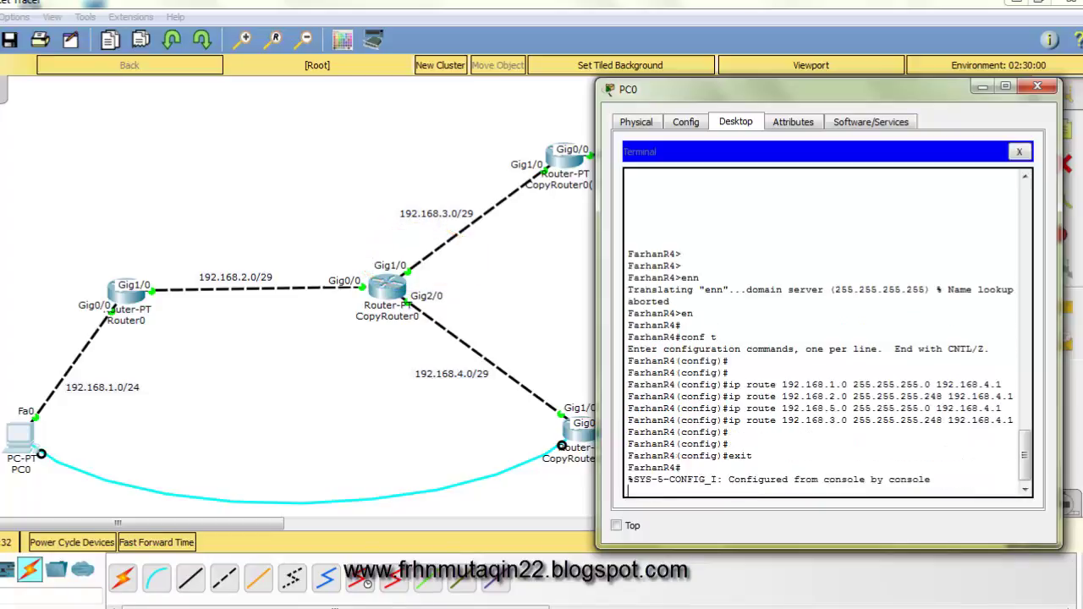
{"action": "key", "text": "Return"}
{"action": "key", "text": "Return"}
{"action": "key", "text": "Return"}
{"action": "key", "text": "Return"}
{"action": "type", "text": "exit"}
{"action": "key", "text": "Return"}
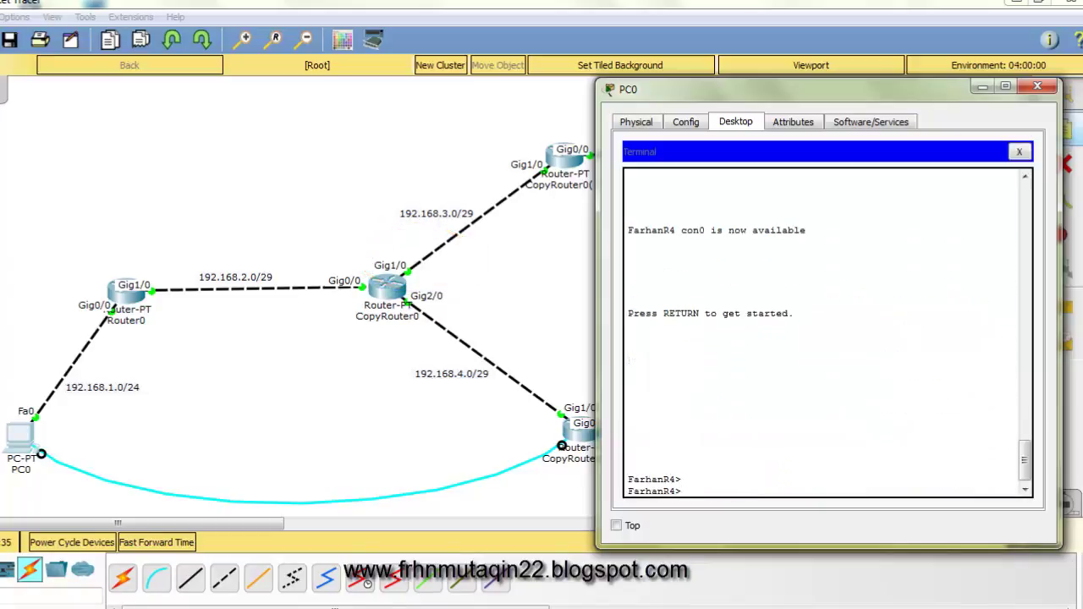
- Close PC0's terminal and give PC1 the static IP address 192.168.5.2, subnet mask 255.255.255.0 and default gateway 192.168.5.1
{"action": "left_click", "coordinate": [1019, 151]}
{"action": "key", "text": "alt+F4"}
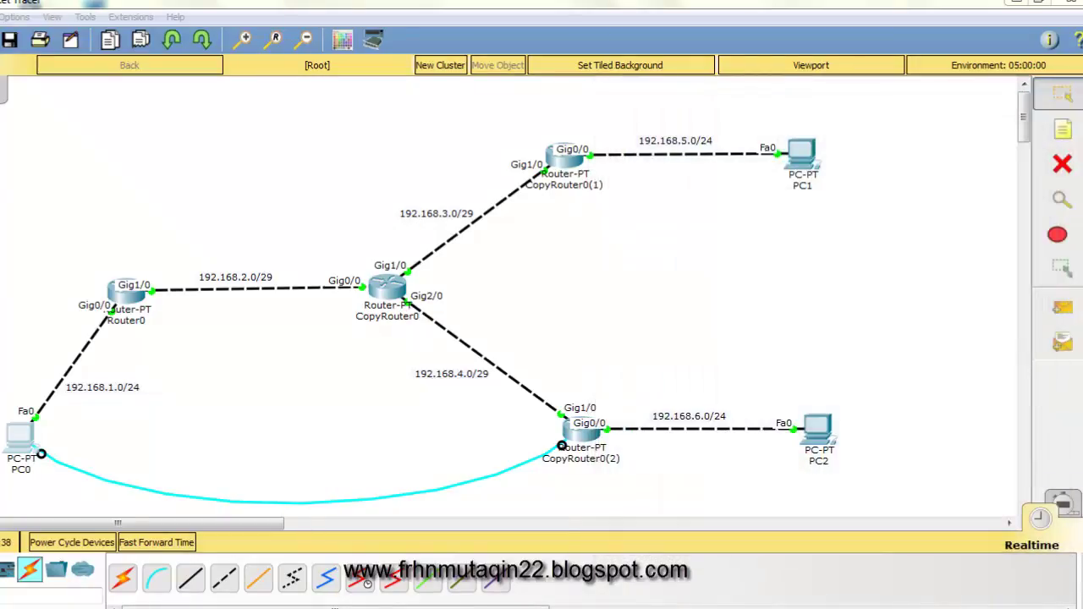
{"action": "left_click", "coordinate": [800, 154]}
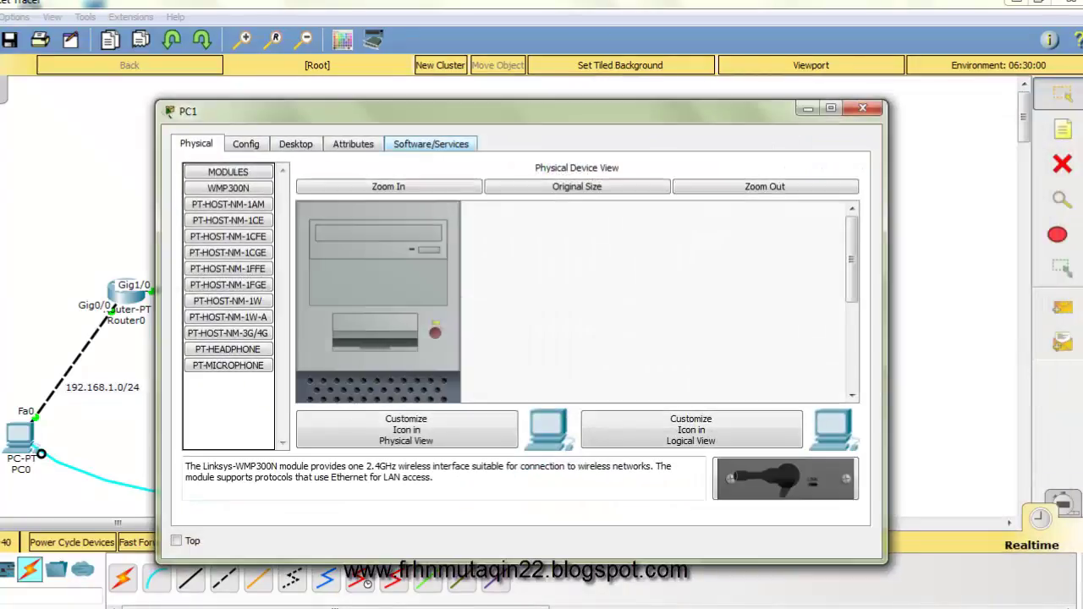
{"action": "left_click", "coordinate": [295, 144]}
{"action": "left_click", "coordinate": [247, 212]}
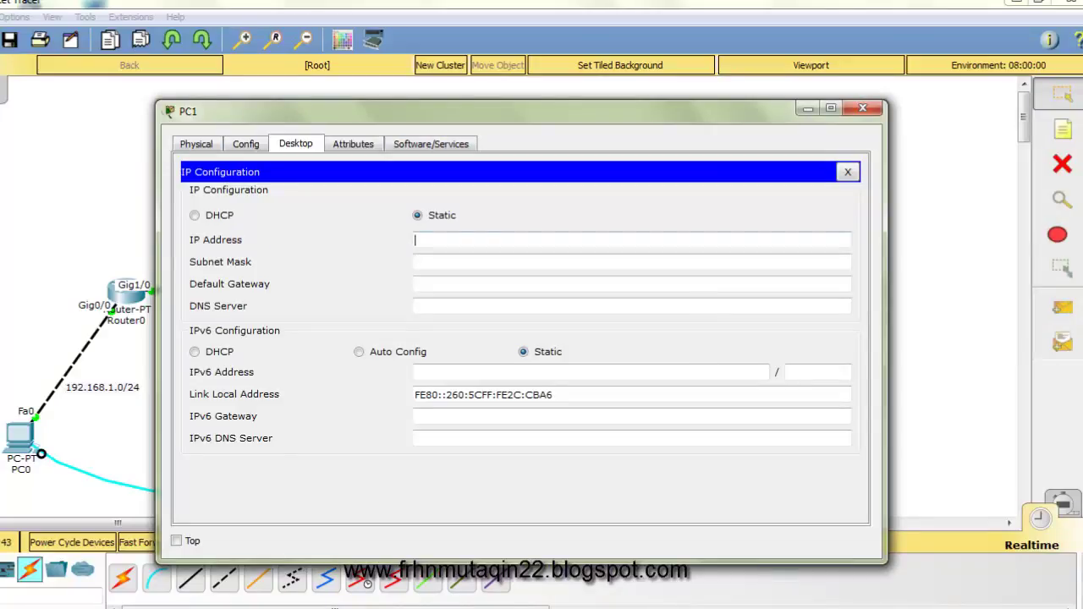
{"action": "type", "text": "192.168.5.2"}
{"action": "key", "text": "Tab"}
{"action": "key", "text": "Tab"}
{"action": "type", "text": "192.16"}
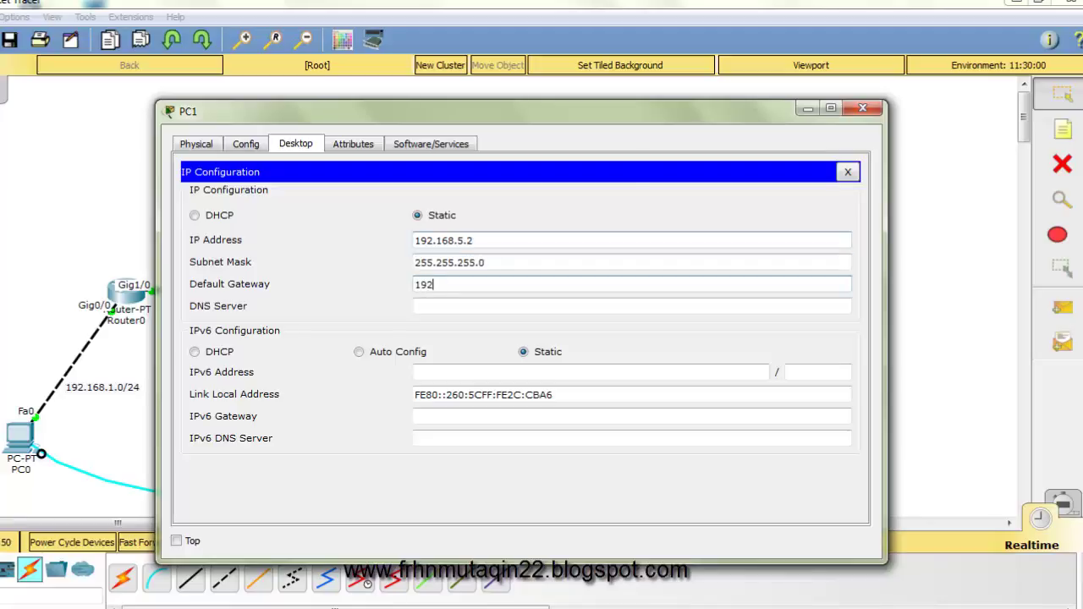
{"action": "type", "text": "8.5.1"}
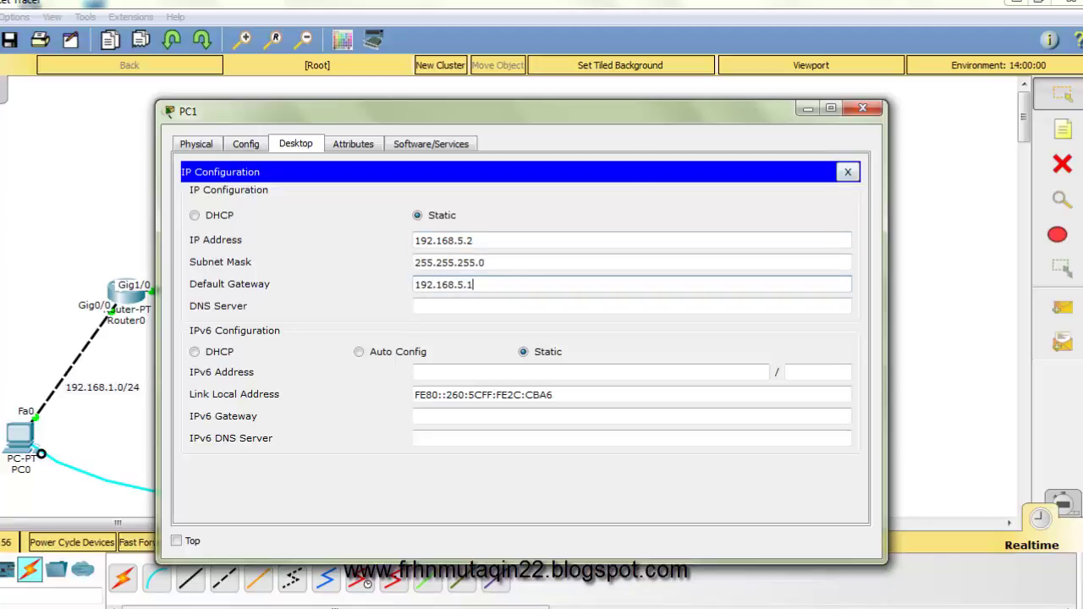
{"action": "key", "text": "Escape"}
{"action": "key", "text": "alt+F4"}
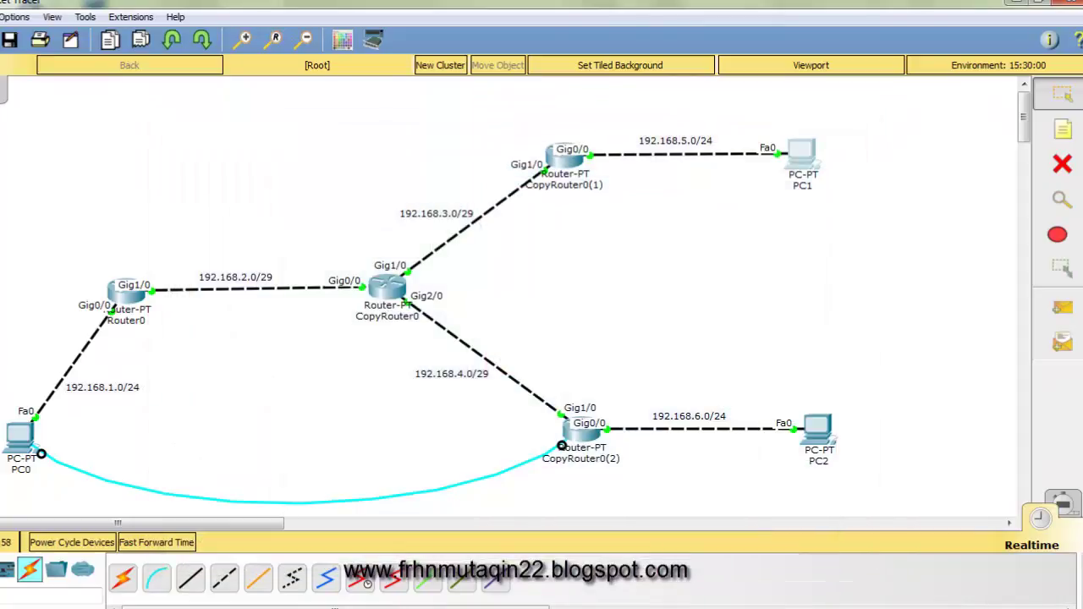
- Give PC2 the static IP address 192.168.6.2, subnet mask 255.255.255.0 and default gateway 192.168.6.1
{"action": "left_click", "coordinate": [817, 432]}
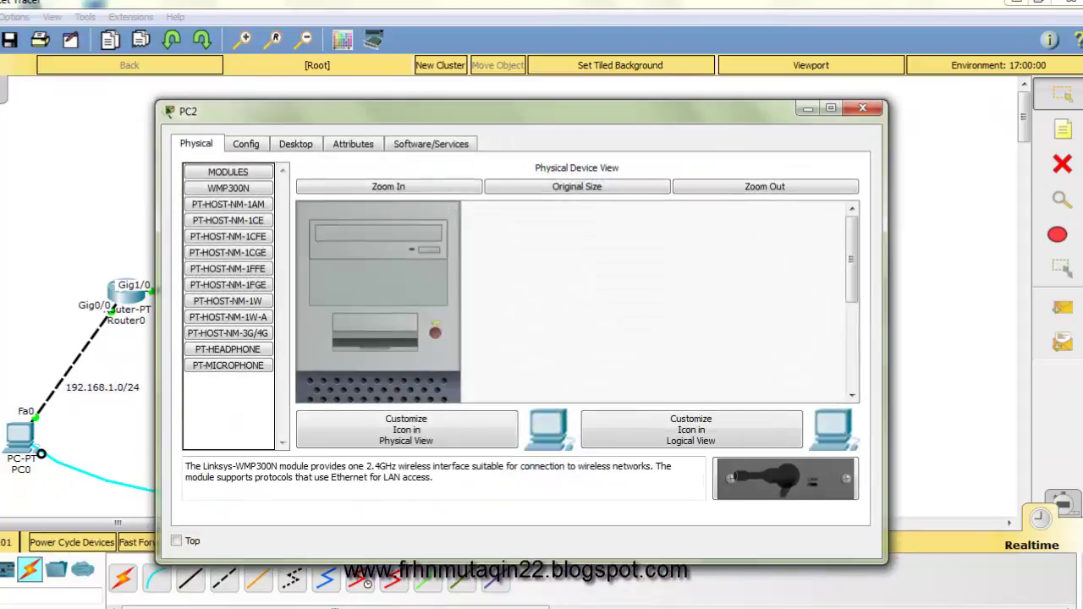
{"action": "left_click", "coordinate": [296, 144]}
{"action": "left_click", "coordinate": [247, 210]}
{"action": "left_click", "coordinate": [415, 240]}
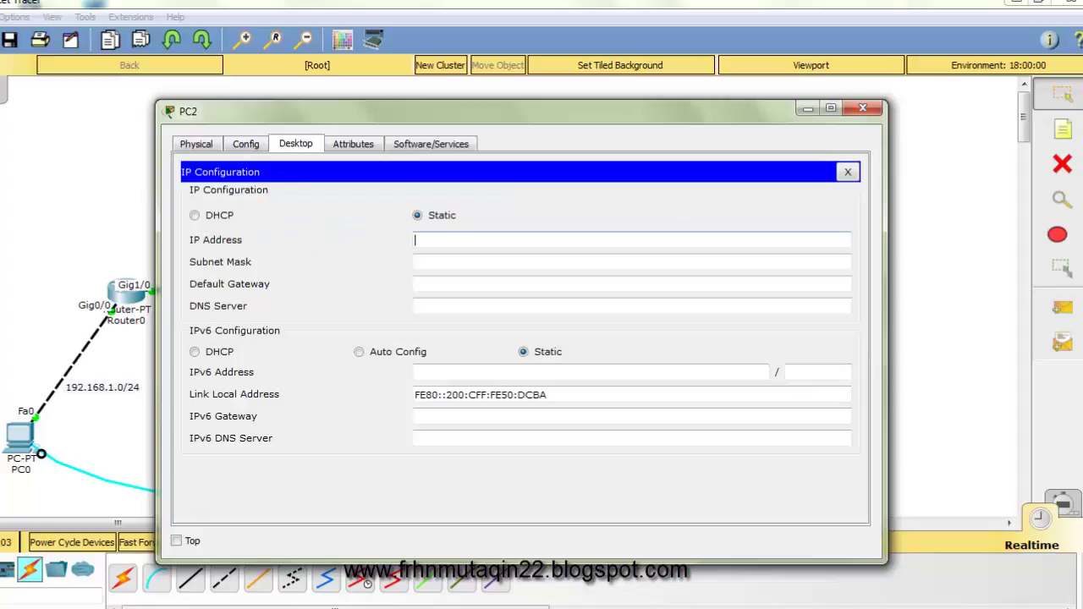
{"action": "type", "text": "192.168.6.2"}
{"action": "key", "text": "Tab"}
{"action": "key", "text": "Tab"}
{"action": "type", "text": "1"}
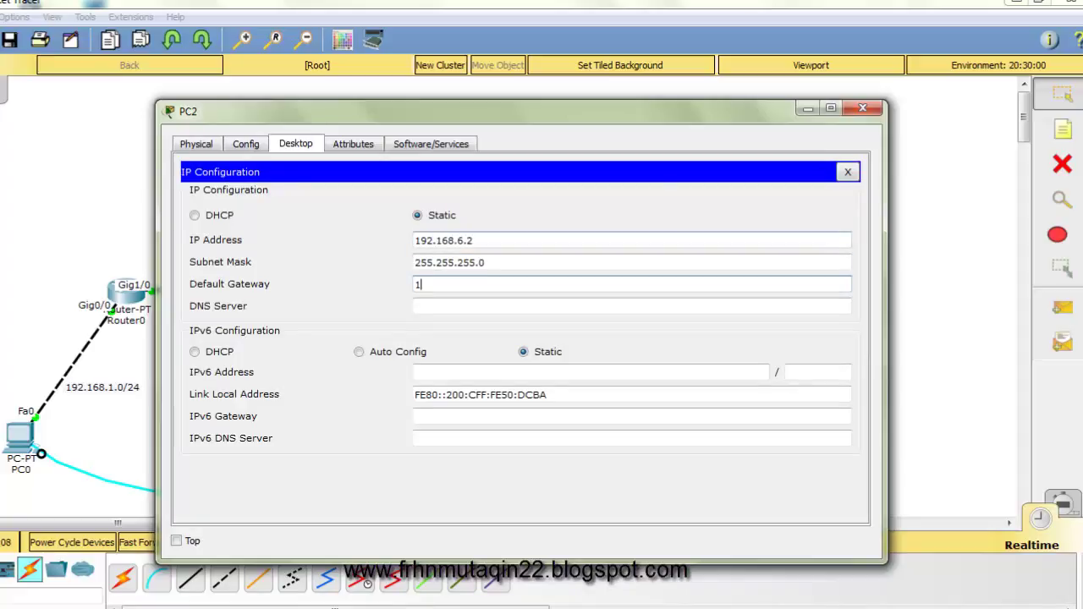
{"action": "type", "text": "92.168.6.1"}
{"action": "left_click", "coordinate": [847, 172]}
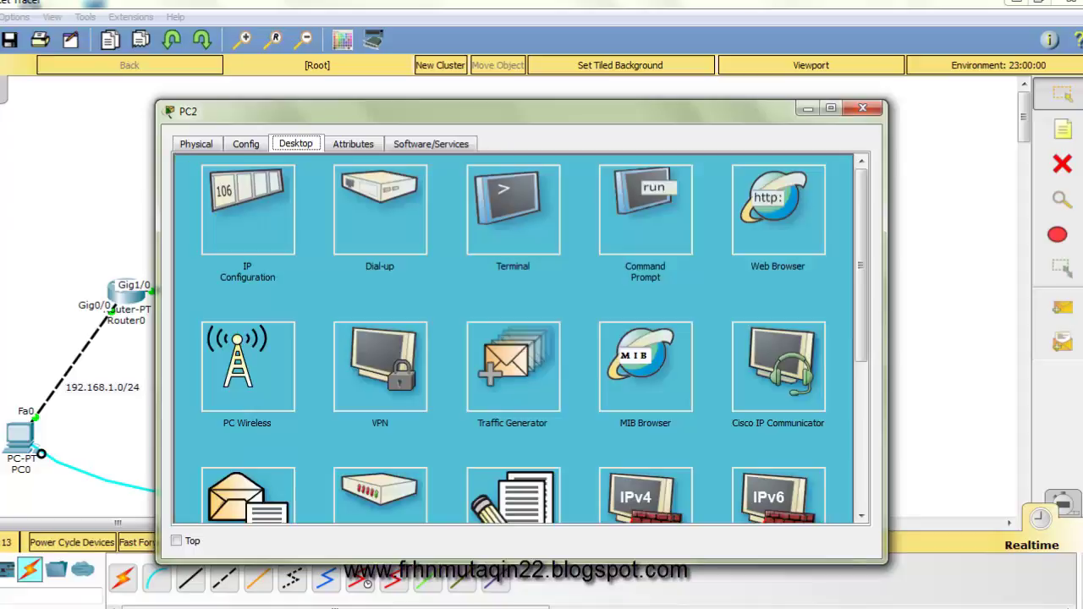
{"action": "left_click", "coordinate": [862, 107]}
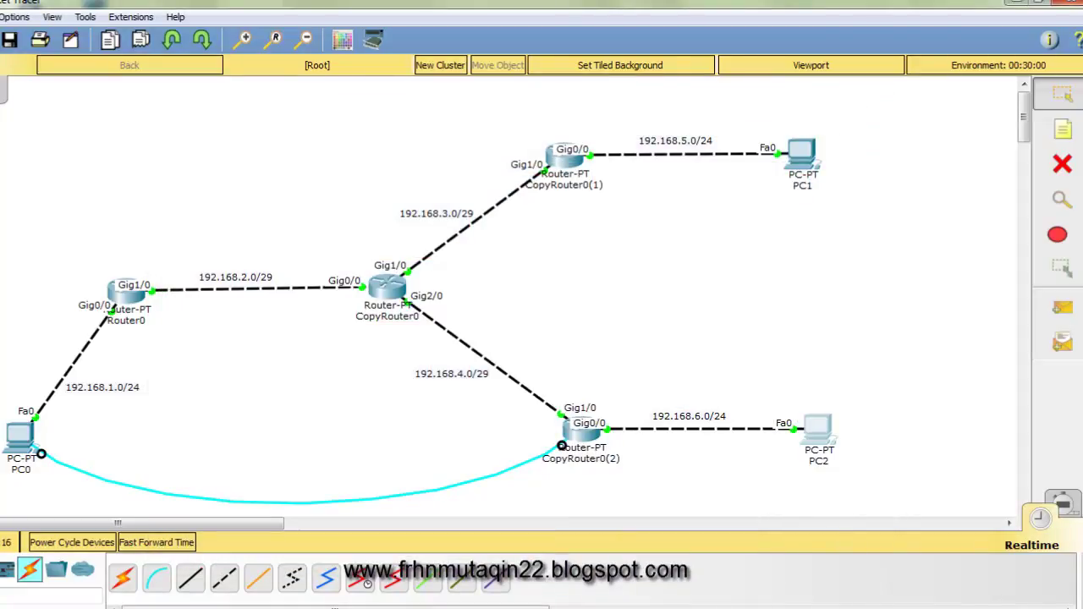
- Give PC0 the static IP address 192.168.1.2, subnet mask 255.255.255.0 and default gateway 192.168.1.1
{"action": "left_click", "coordinate": [19, 436]}
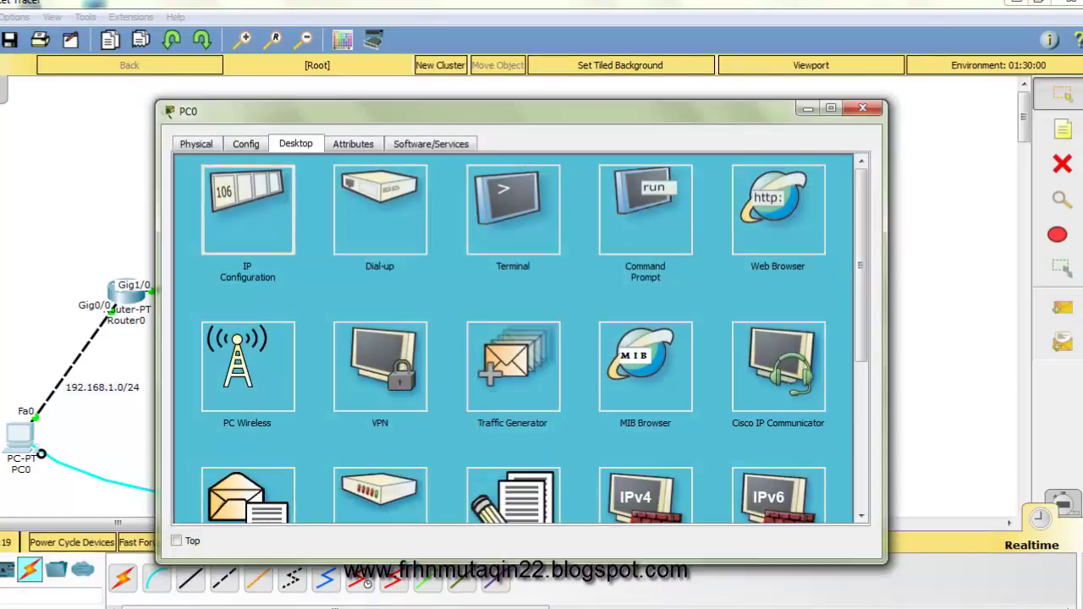
{"action": "left_click", "coordinate": [248, 210]}
{"action": "left_click", "coordinate": [632, 240]}
{"action": "type", "text": "192.16"}
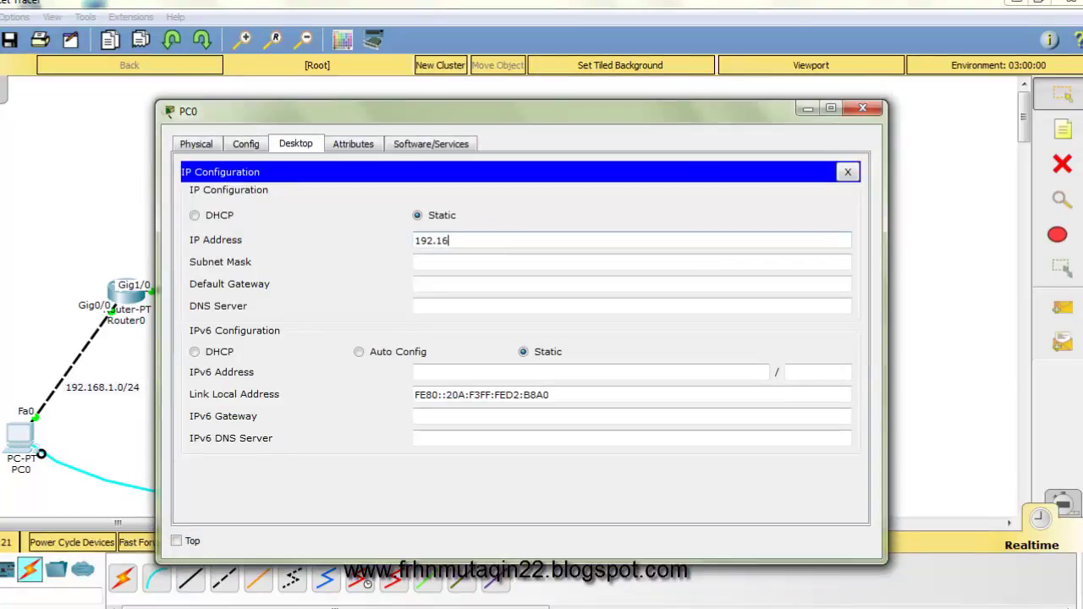
{"action": "type", "text": "8.1.2"}
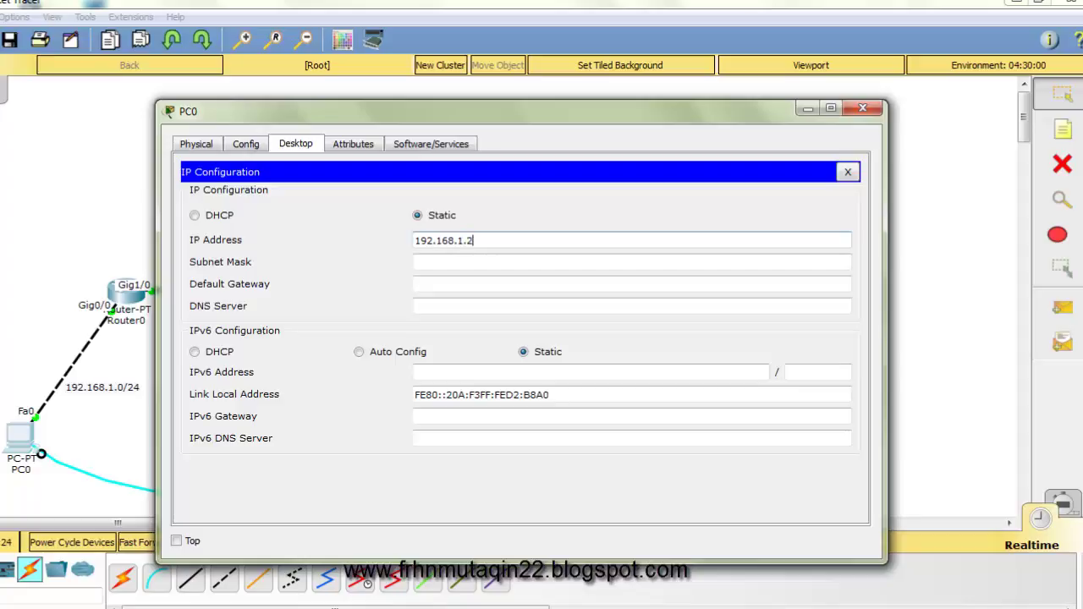
{"action": "left_click", "coordinate": [632, 284]}
{"action": "type", "text": "192.168."}
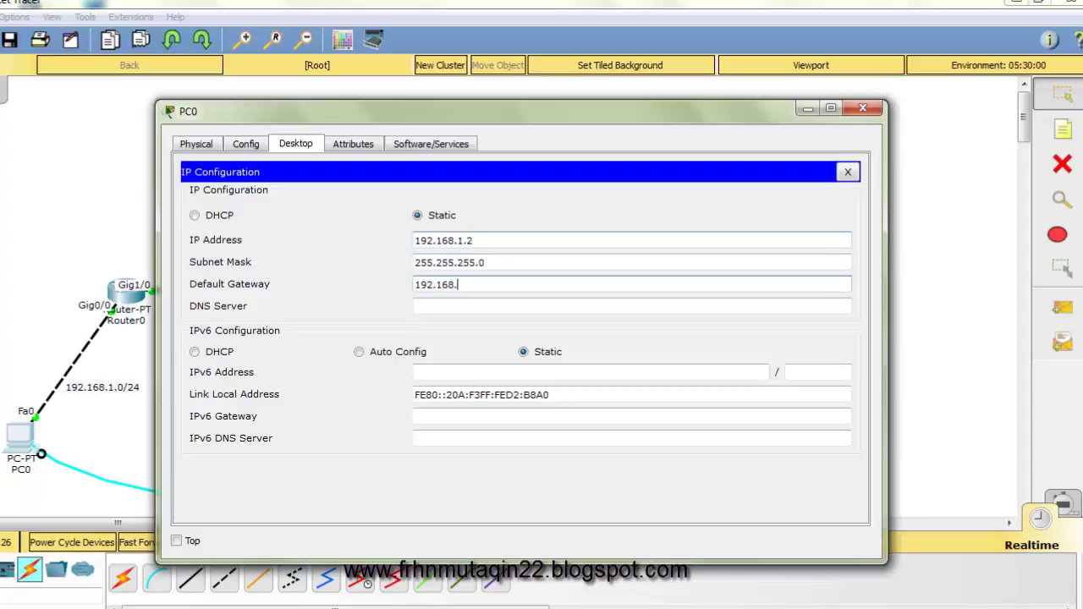
{"action": "type", "text": "1.1"}
{"action": "key", "text": "Escape"}
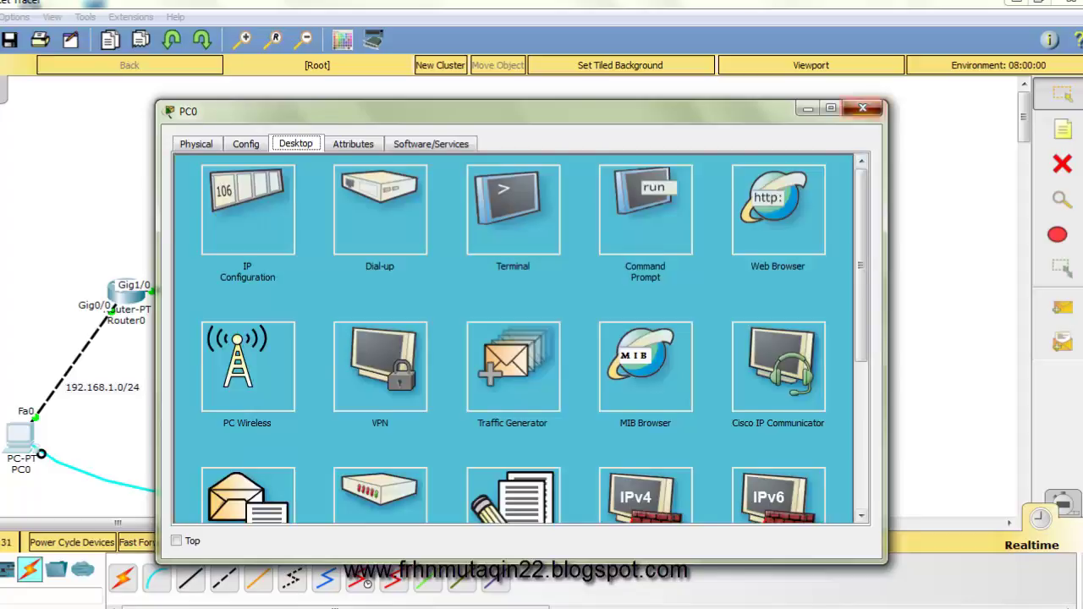
{"action": "left_click", "coordinate": [862, 108]}
- Narrow PC0's window so PC1 and PC2 stay in view, and ping PC1 at 192.168.5.2 from PC0's command prompt
{"action": "left_click", "coordinate": [19, 435]}
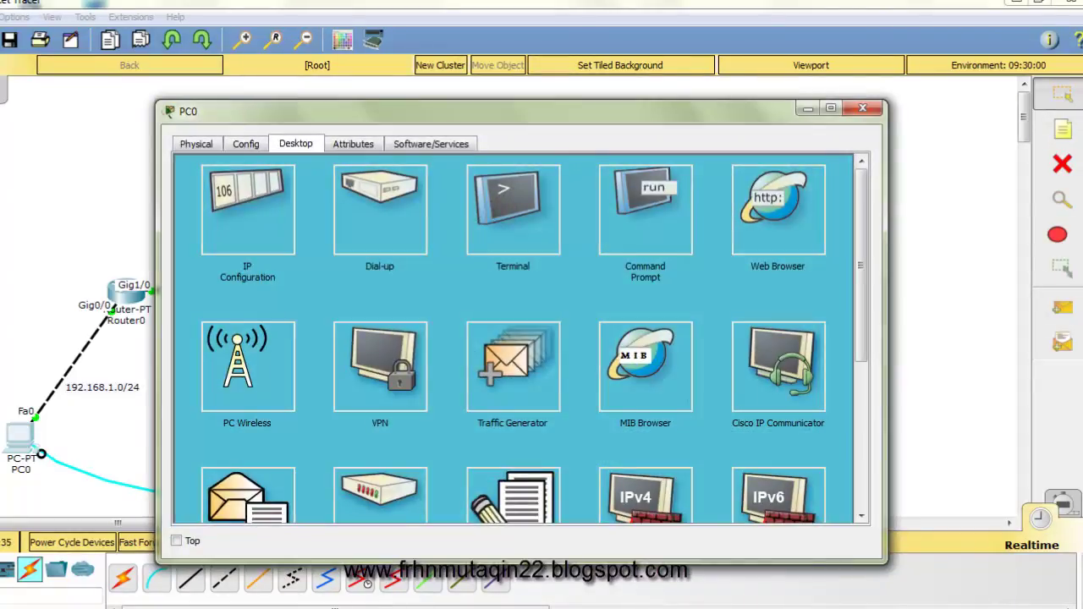
{"action": "left_click_drag", "start_coordinate": [886, 338], "coordinate": [623, 338]}
{"action": "left_click_drag", "start_coordinate": [491, 111], "coordinate": [479, 101]}
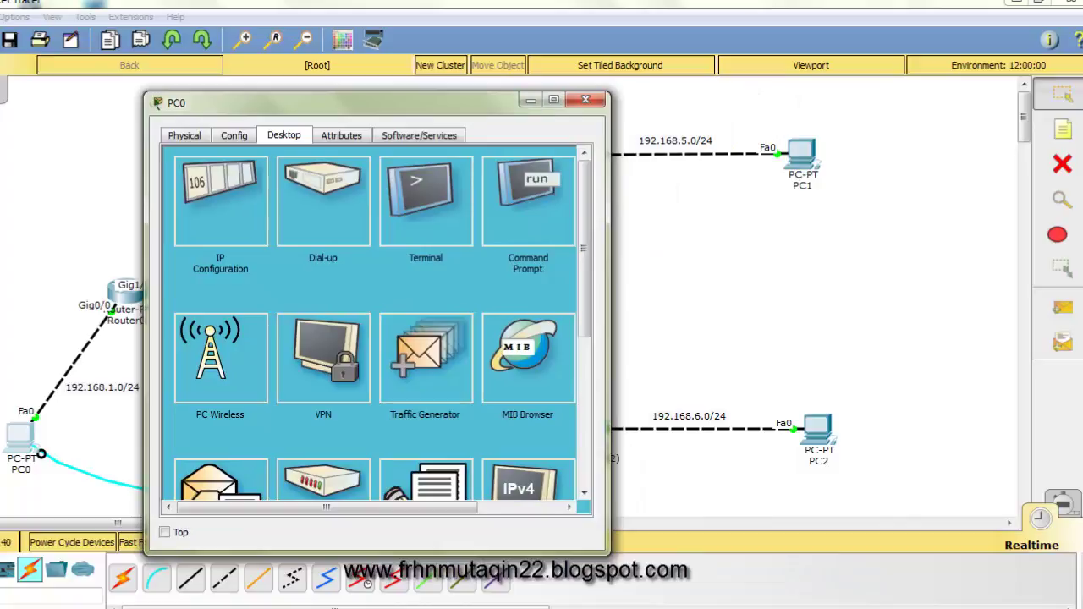
{"action": "left_click", "coordinate": [528, 203]}
{"action": "type", "text": "pin"}
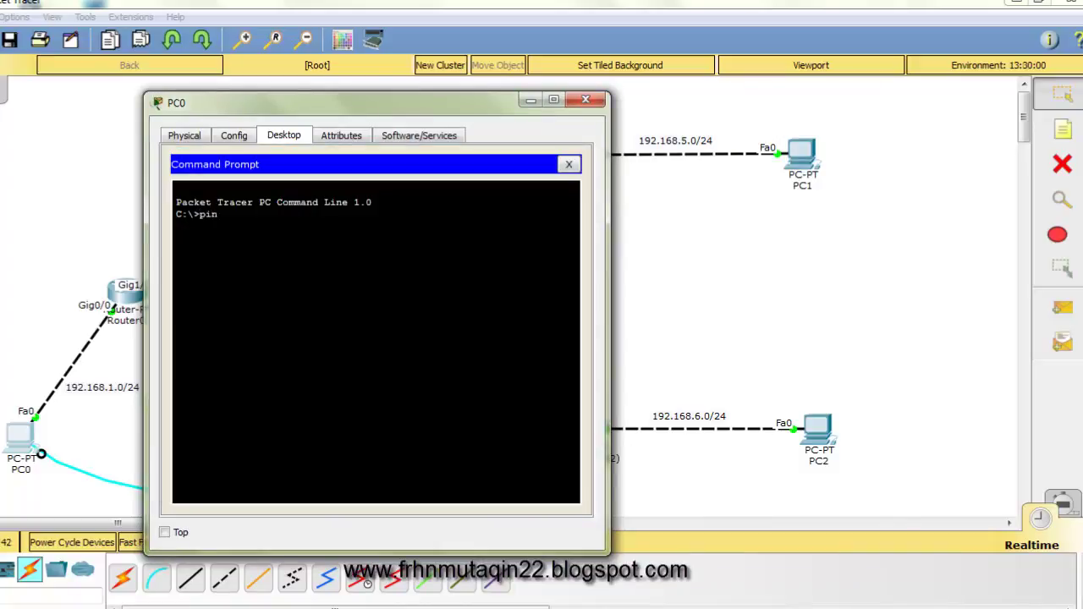
{"action": "type", "text": "g 192.168.5.2"}
{"action": "key", "text": "Return"}
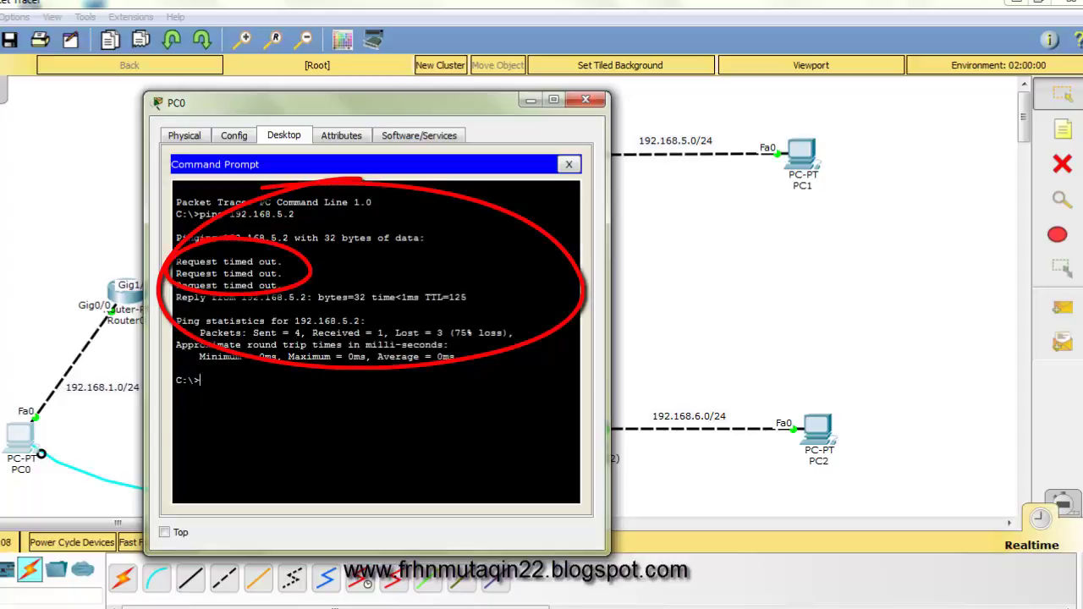
- Repeat the ping from PC0 to 192.168.5.2 to recheck the connection to PC1
{"action": "type", "text": "ping 192.168"}
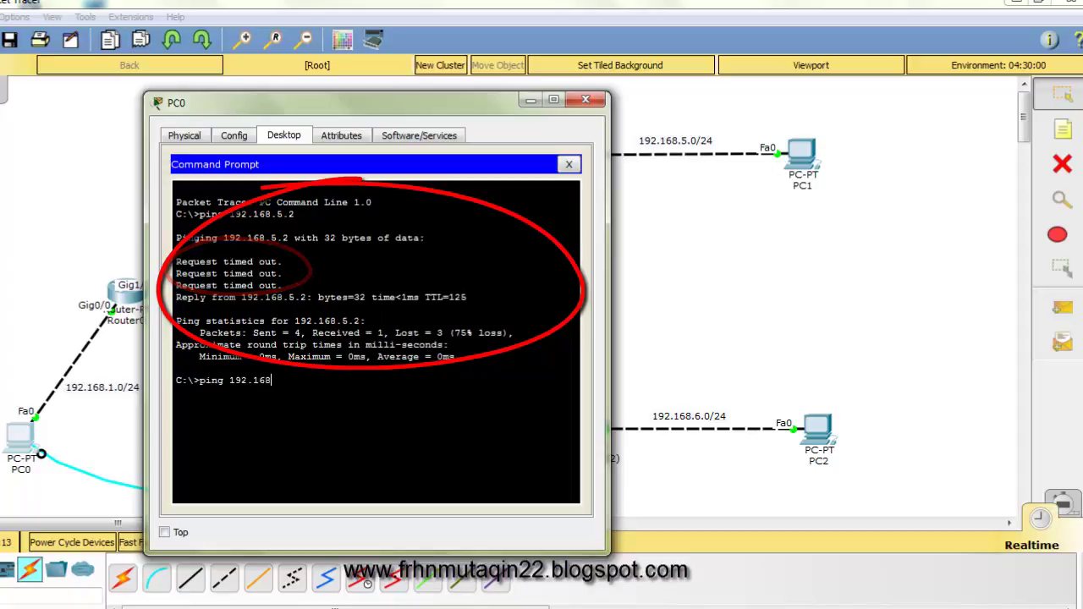
{"action": "type", "text": "."}
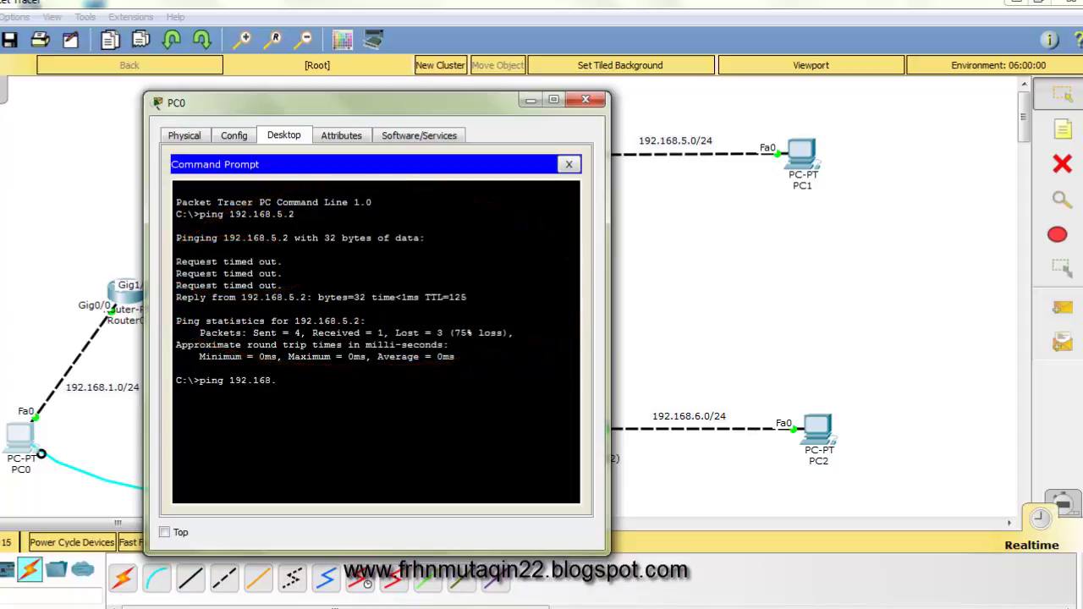
{"action": "type", "text": "5.2"}
{"action": "left_click_drag", "start_coordinate": [176, 262], "coordinate": [277, 285]}
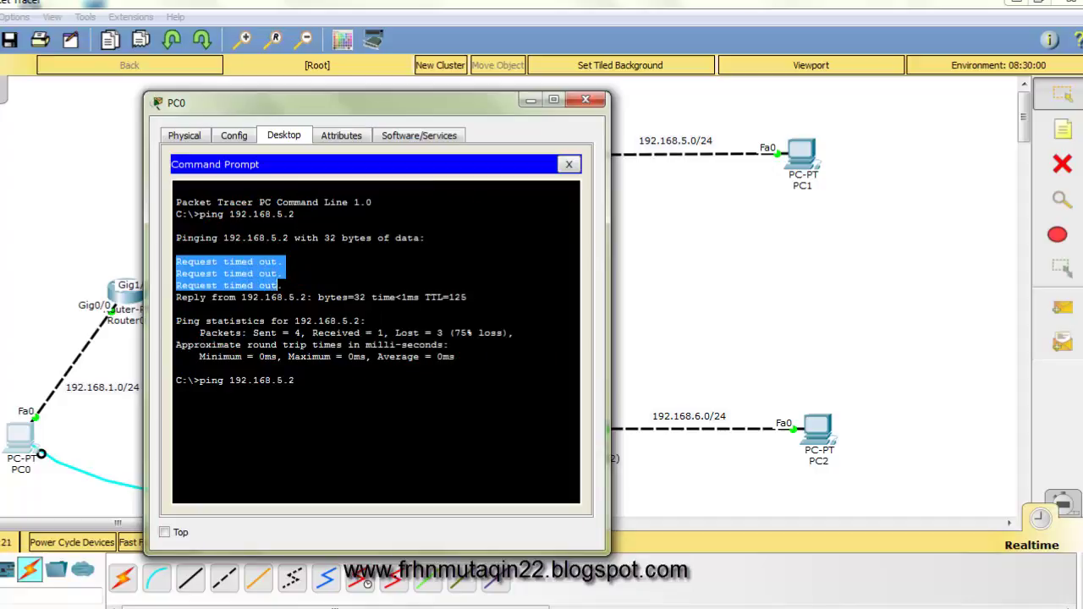
{"action": "key", "text": "Return"}
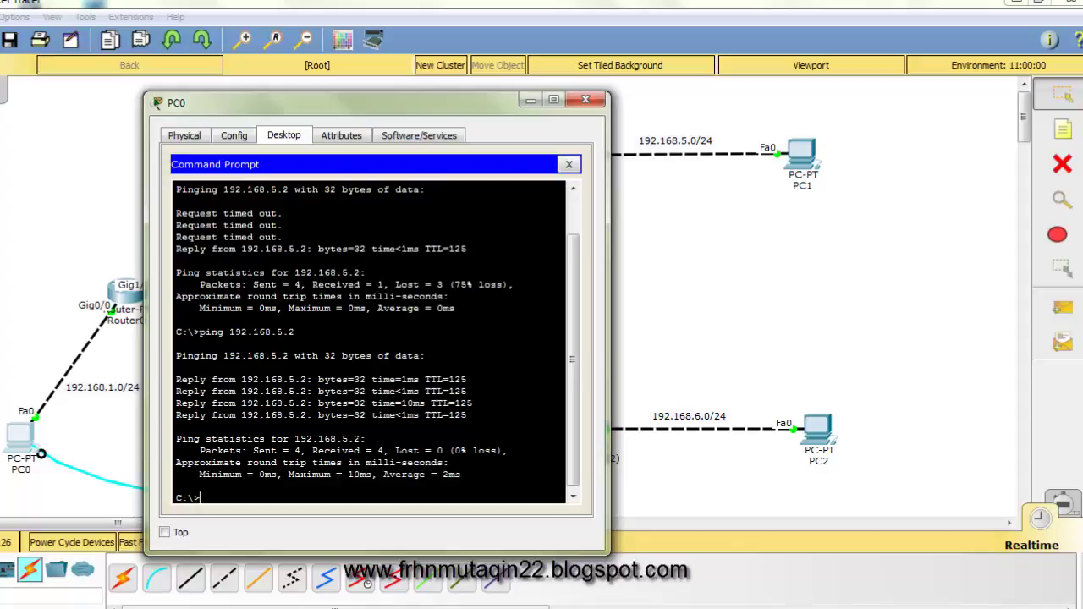
- Ping PC2 at 192.168.6.2 twice from PC0's command prompt, and close PC0's window
{"action": "type", "text": "ping 192.168.6.2"}
{"action": "key", "text": "Return"}
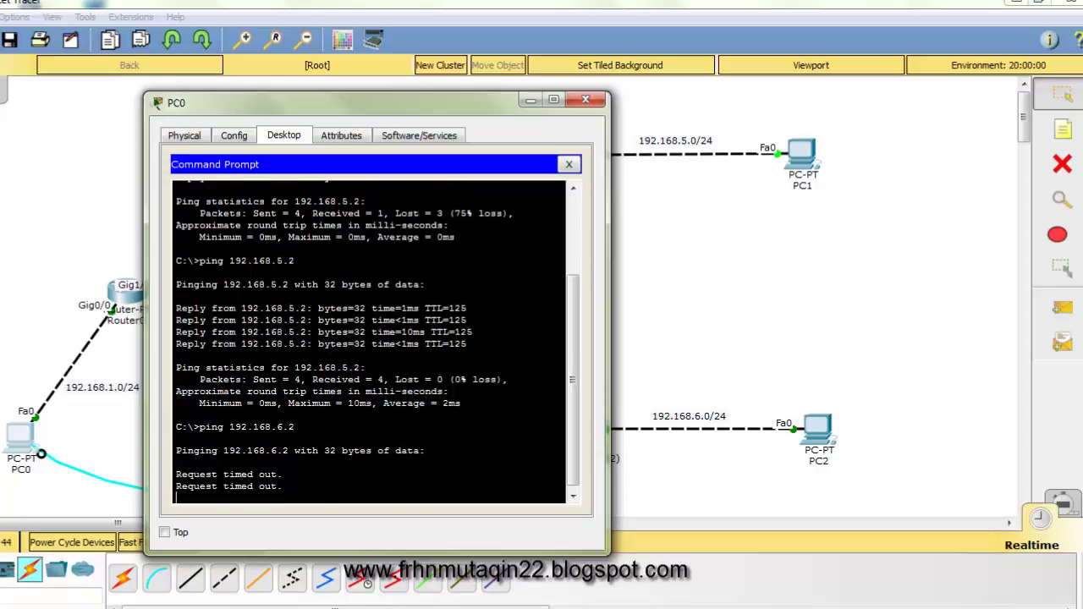
{"action": "type", "text": "pi"}
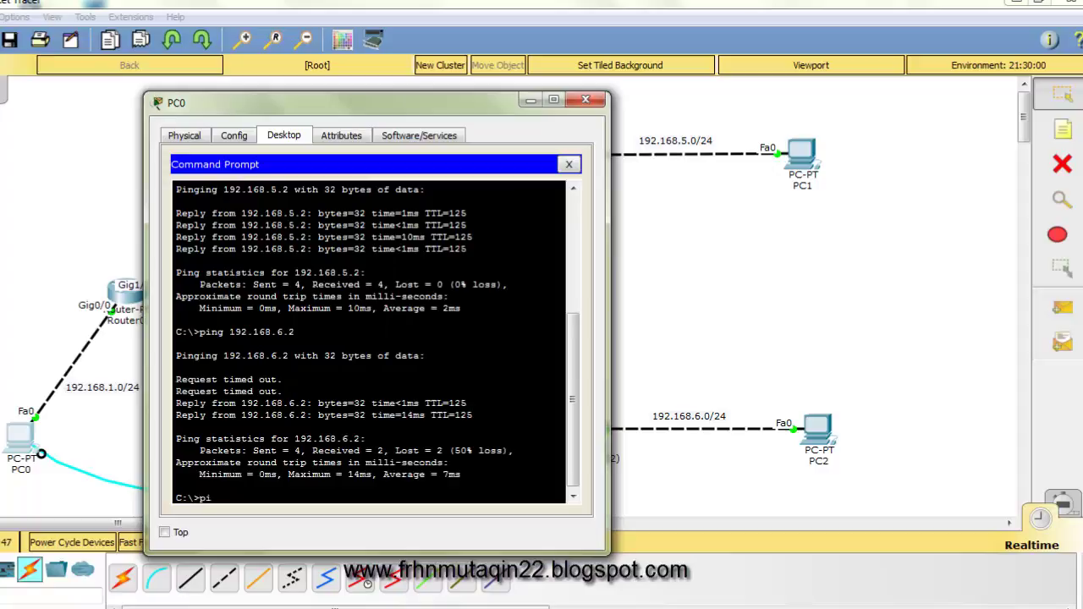
{"action": "type", "text": "ng 192.168.6.2"}
{"action": "key", "text": "Return"}
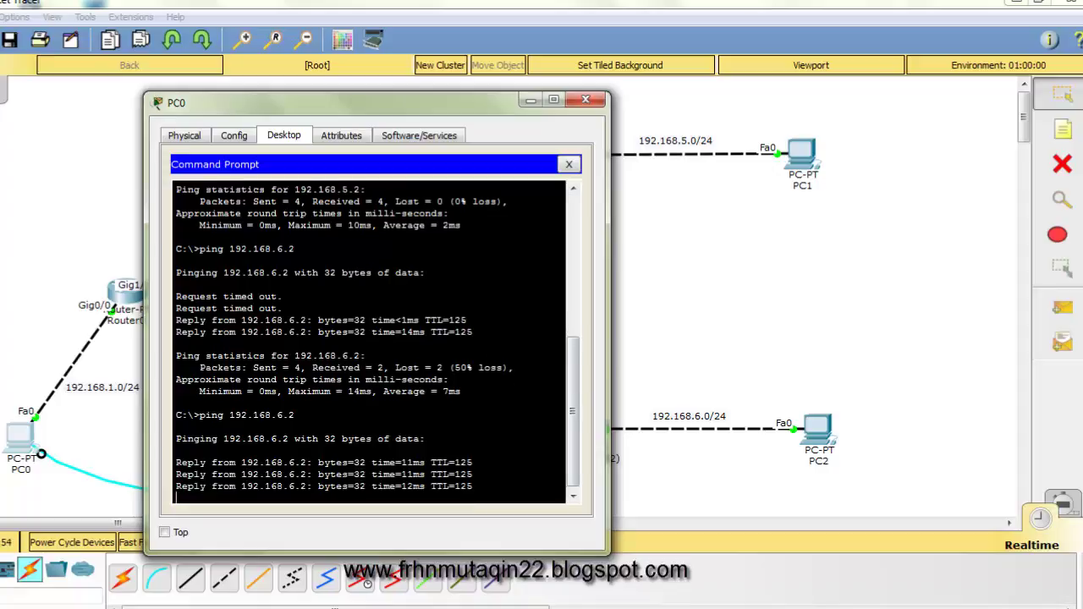
{"action": "left_click", "coordinate": [569, 164]}
{"action": "left_click", "coordinate": [586, 99]}
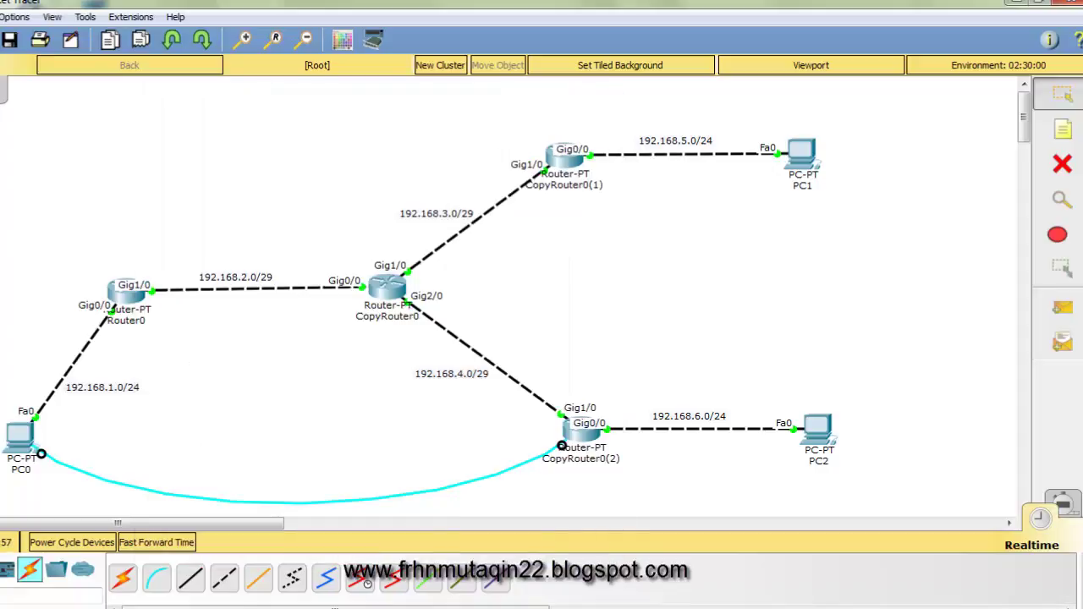
- Narrow PC1's window and ping PC0 at 192.168.1.2 from PC1's command prompt
{"action": "left_click", "coordinate": [801, 153]}
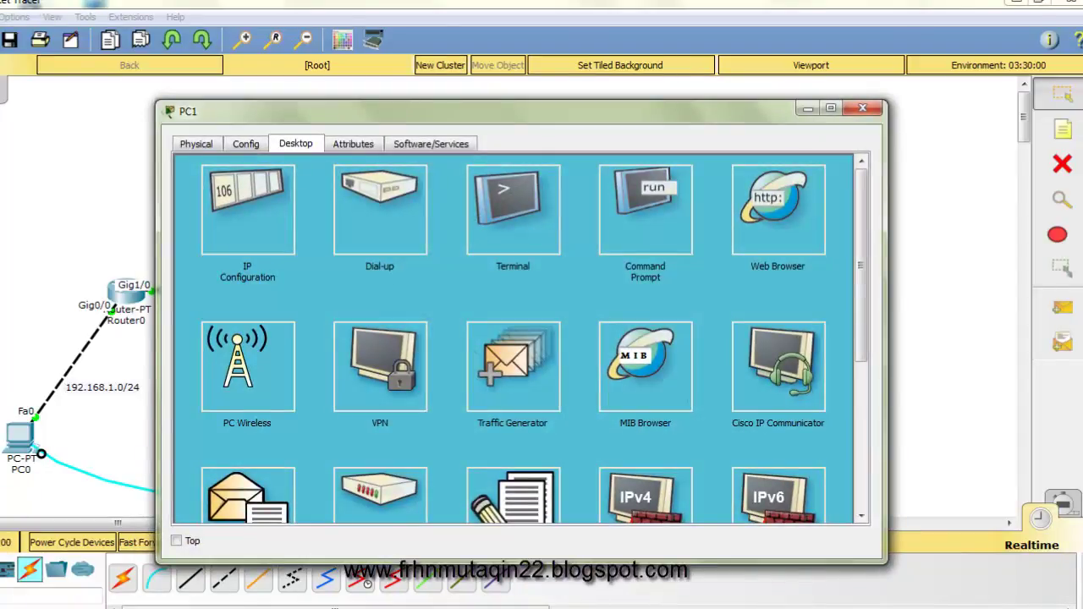
{"action": "left_click_drag", "start_coordinate": [884, 481], "coordinate": [622, 304]}
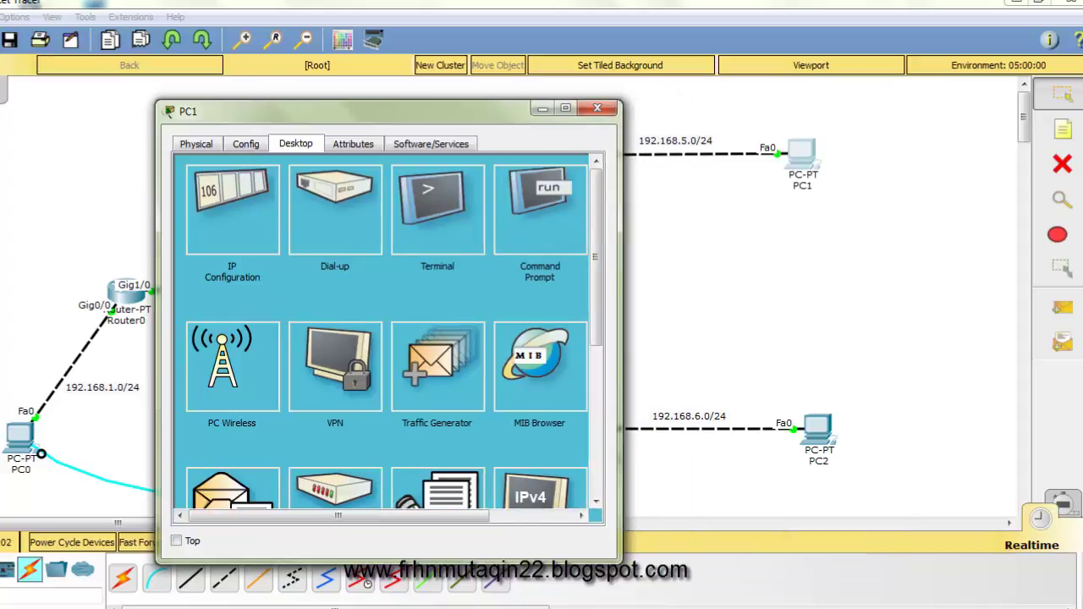
{"action": "left_click", "coordinate": [539, 207]}
{"action": "type", "text": "ping 192"}
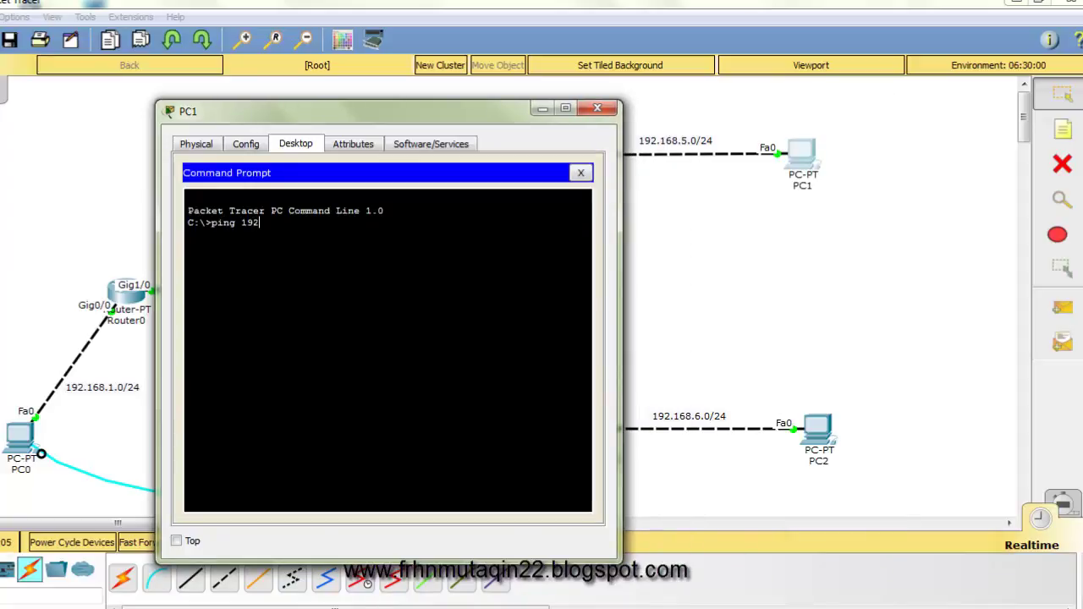
{"action": "type", "text": ".168.1.2"}
{"action": "key", "text": "Return"}
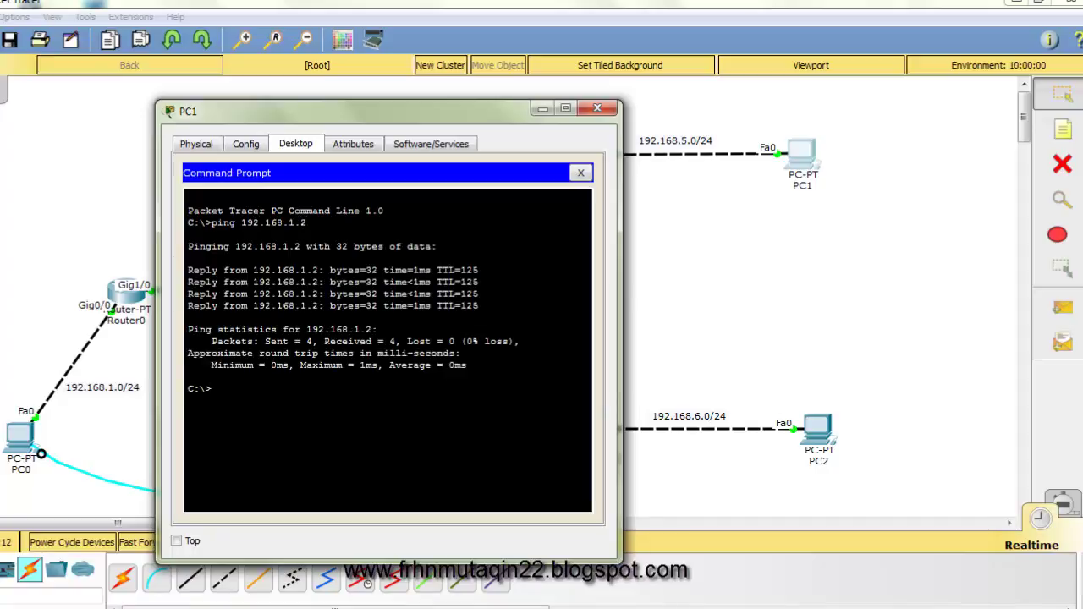
- Ping PC2 at 192.168.6.2 from PC1's command prompt, and close PC1's window
{"action": "type", "text": "ping 192.168.6.2"}
{"action": "key", "text": "Return"}
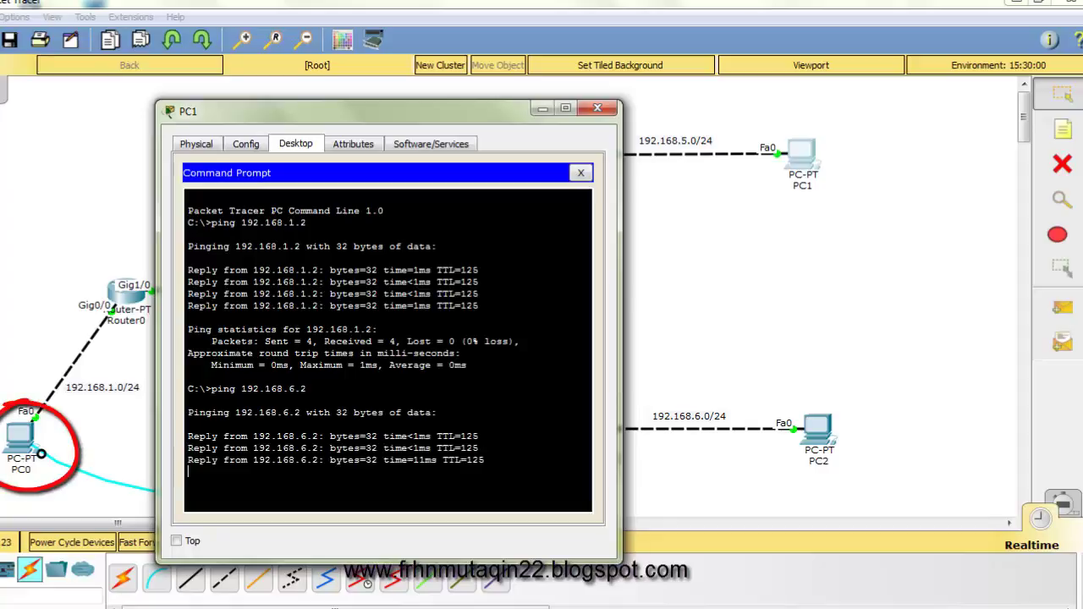
{"action": "left_click", "coordinate": [580, 173]}
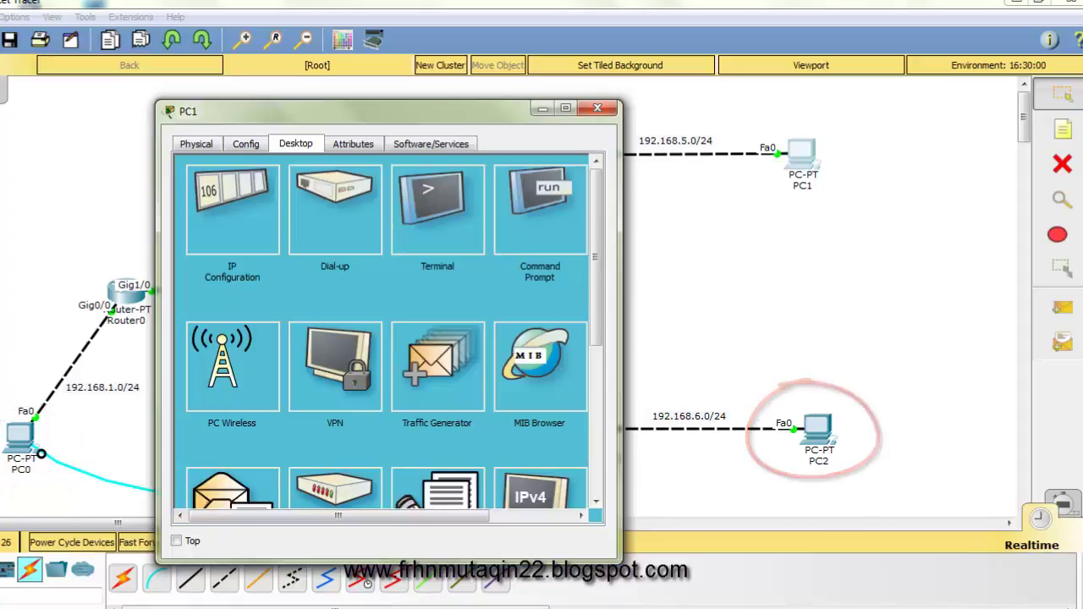
{"action": "left_click", "coordinate": [598, 107]}
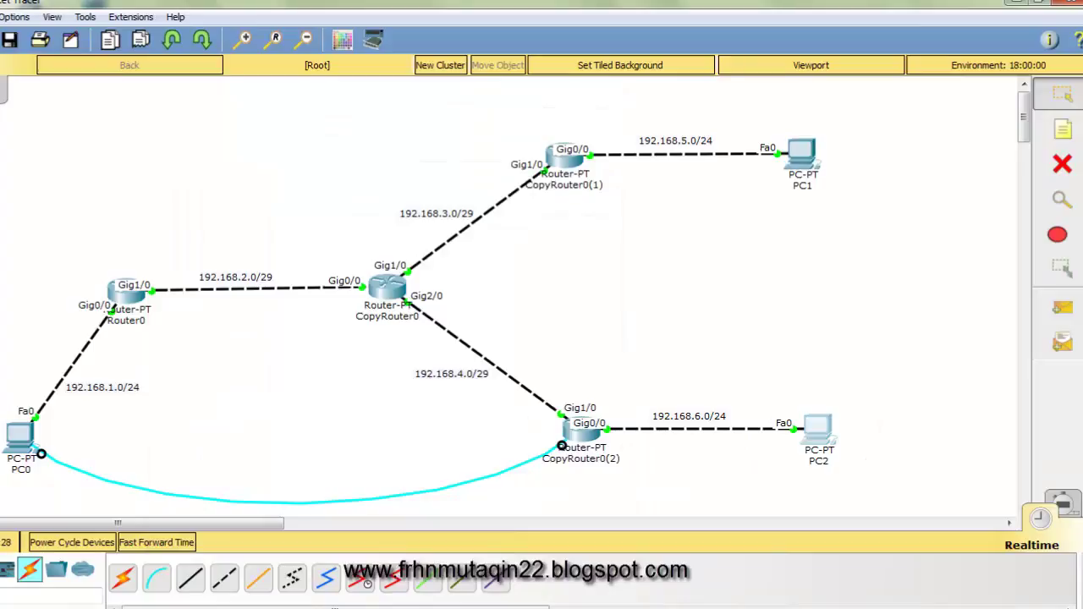
- Narrow PC2's window and ping PC0 at 192.168.1.2 from PC2's command prompt
{"action": "left_click", "coordinate": [817, 430]}
{"action": "left_click_drag", "start_coordinate": [885, 339], "coordinate": [621, 338]}
{"action": "left_click", "coordinate": [537, 206]}
{"action": "type", "text": "pin"}
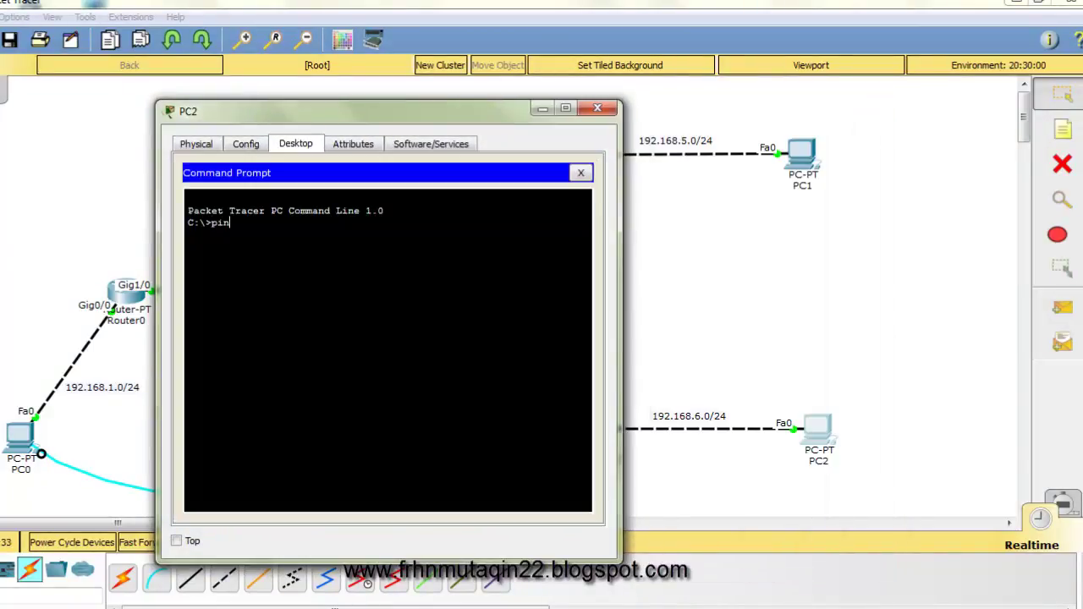
{"action": "type", "text": "g 192.168.1.2"}
{"action": "key", "text": "Return"}
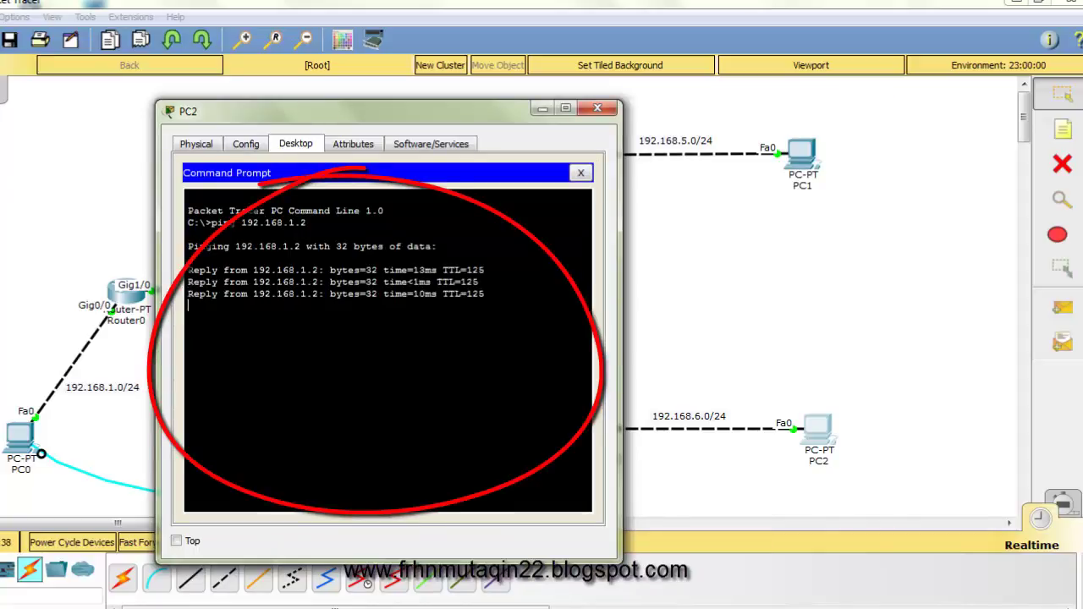
- Ping PC1 at 192.168.5.2 from PC2's command prompt, and close PC2's window
{"action": "type", "text": "ping 1"}
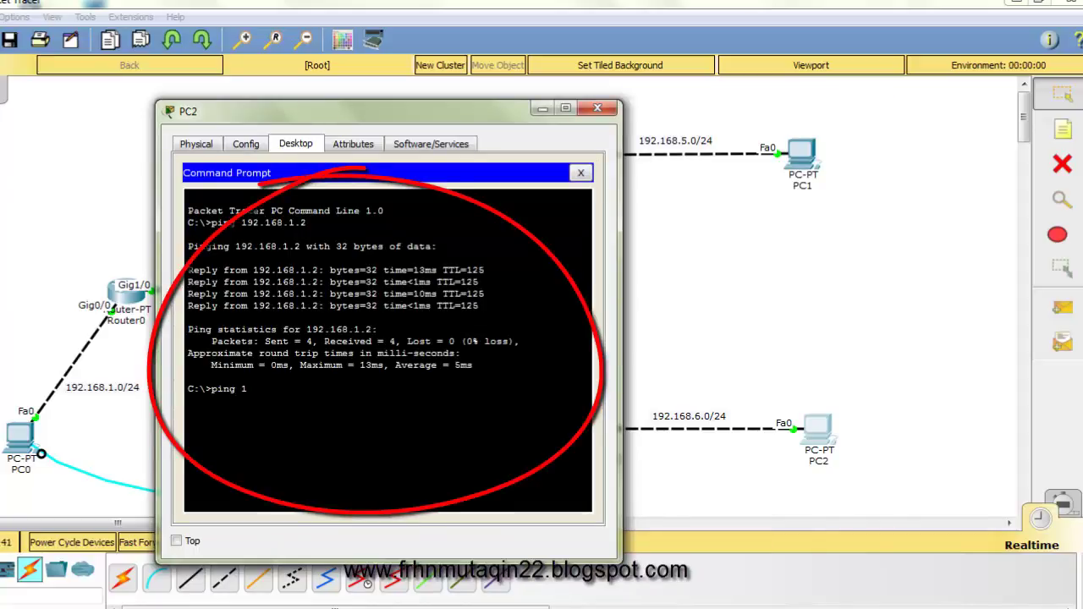
{"action": "type", "text": "92.168.5.2"}
{"action": "key", "text": "Return"}
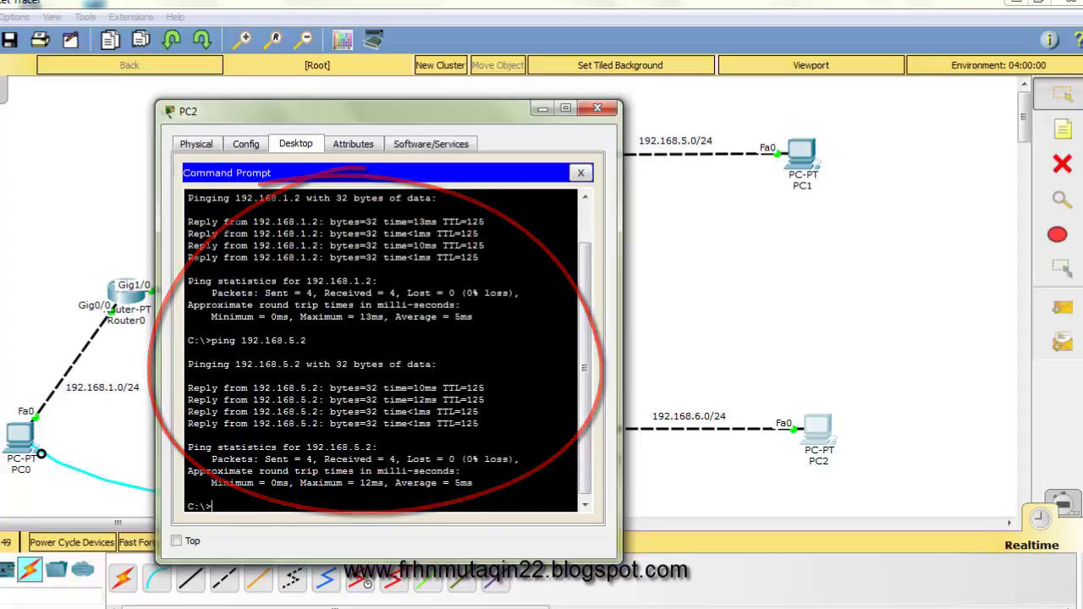
{"action": "left_click", "coordinate": [581, 173]}
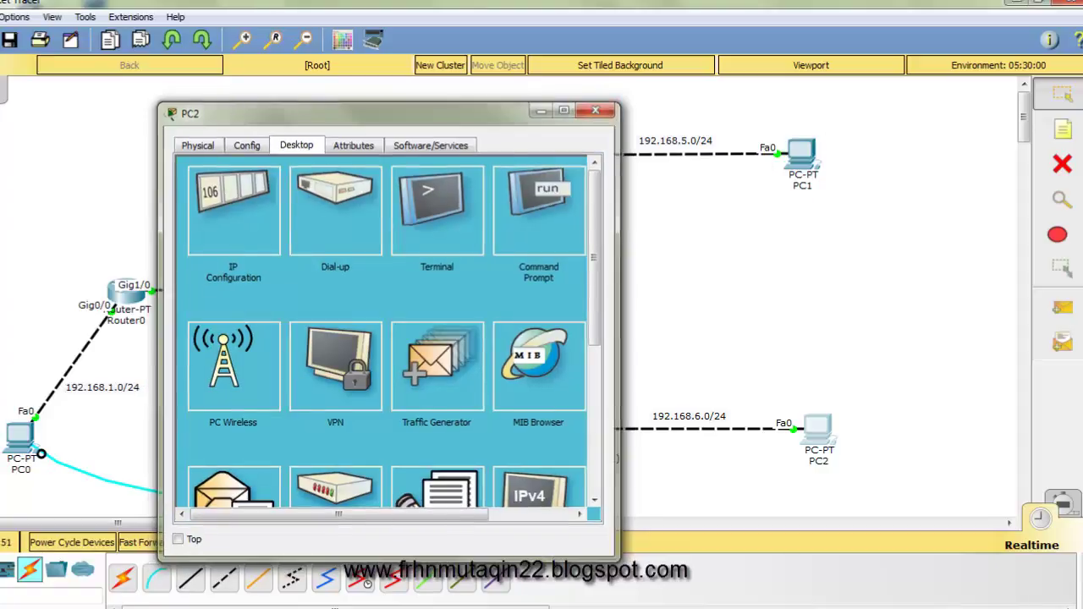
{"action": "left_click", "coordinate": [598, 108]}
- Place a text note reading "ROUTING STATIC" in the empty workspace area above Router0
{"action": "left_click_drag", "start_coordinate": [36, 110], "coordinate": [882, 484]}
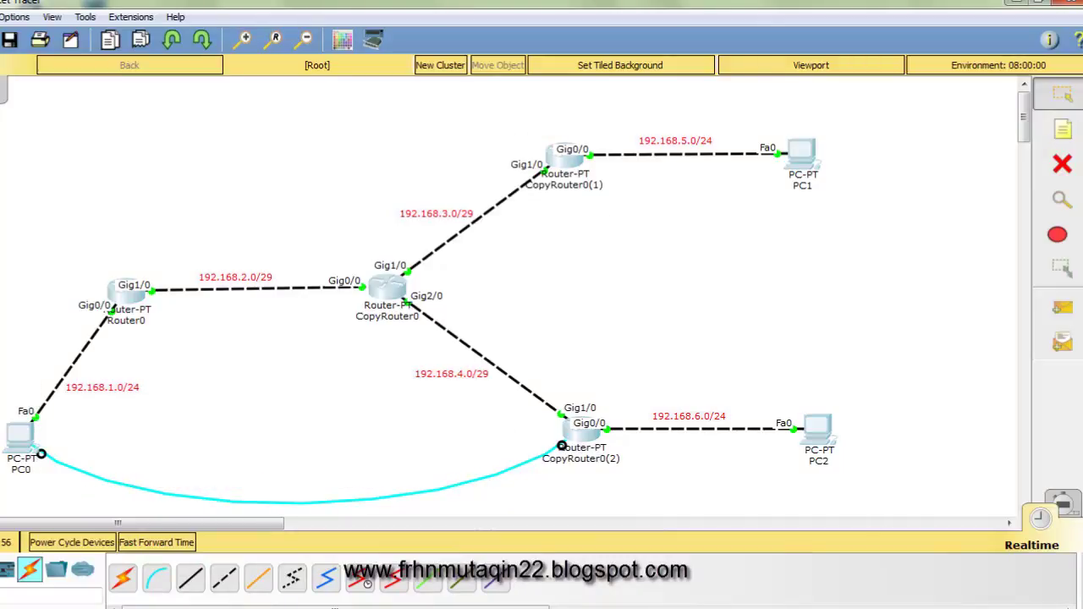
{"action": "left_click", "coordinate": [914, 423]}
{"action": "left_click", "coordinate": [1063, 128]}
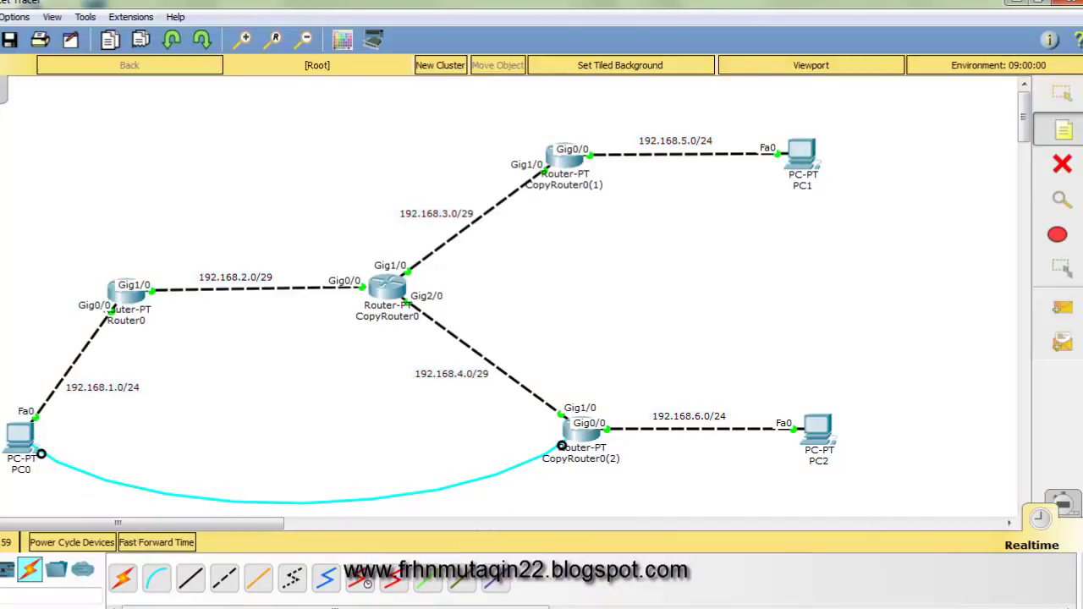
{"action": "left_click", "coordinate": [146, 144]}
{"action": "type", "text": "ROUTI"}
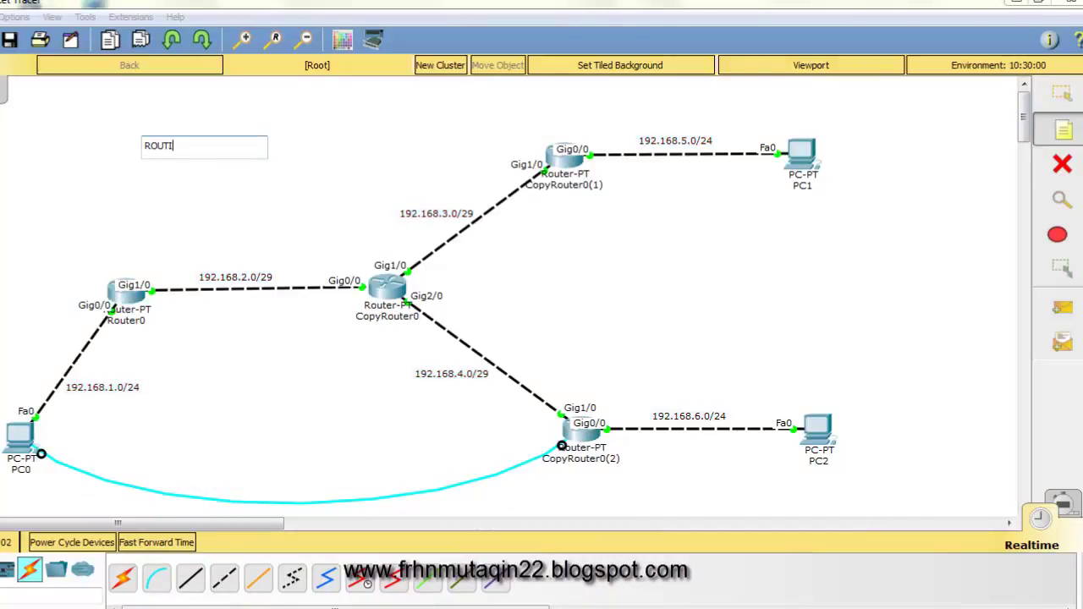
{"action": "type", "text": "NG STATIC"}
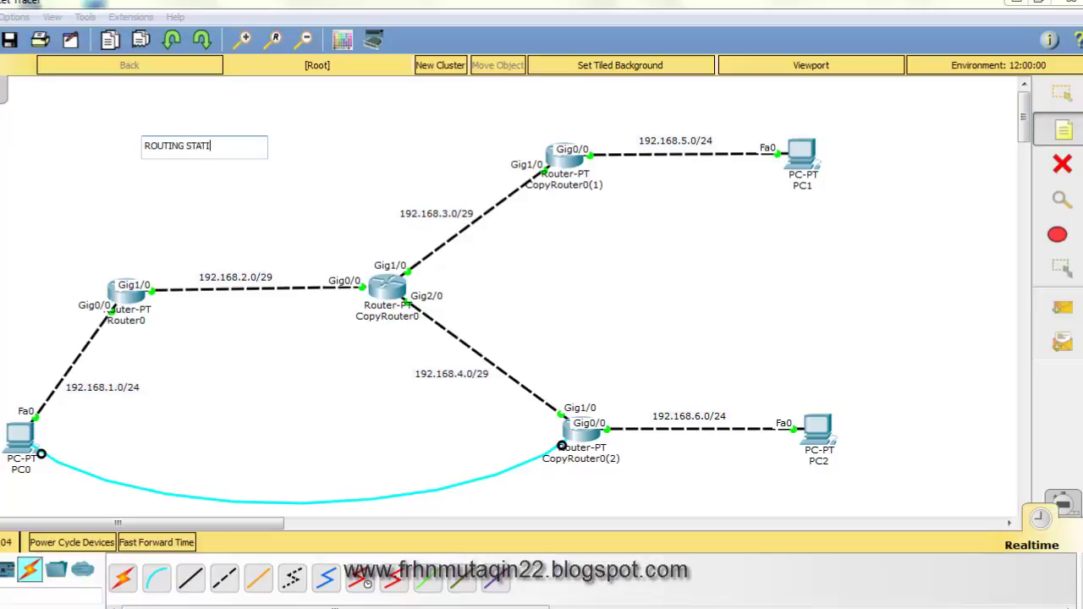